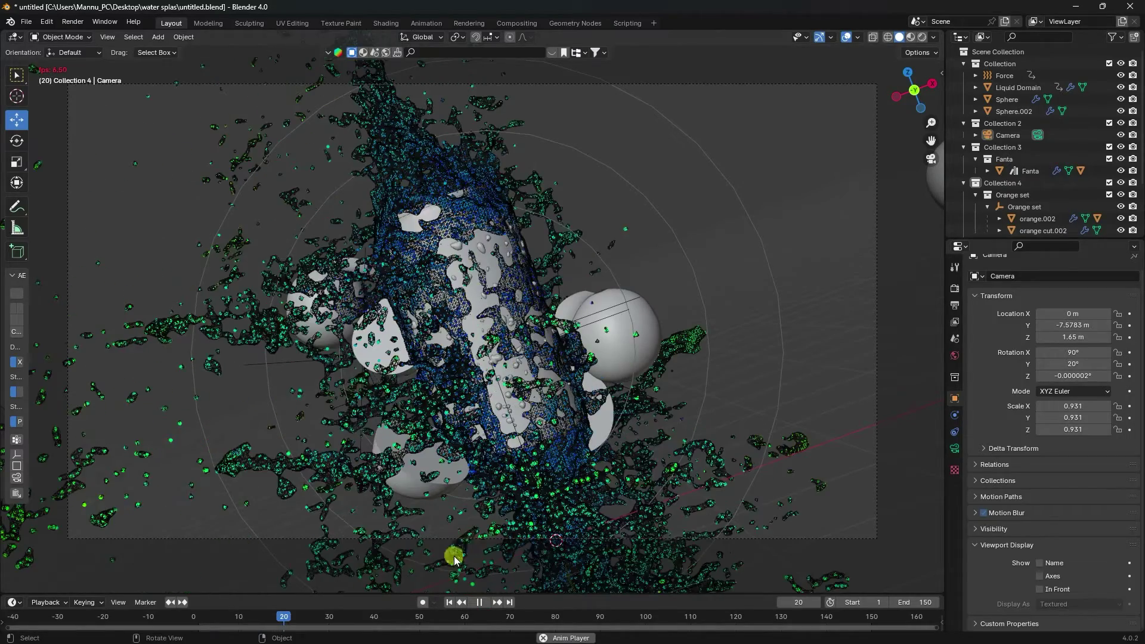
Stop the splash animation on frame 22 and orbit in closer
click(479, 603)
click(480, 603)
mouse_move(445, 411)
middle_down()
mouse_move(491, 417)
mouse_move(525, 449)
mouse_move(506, 332)
mouse_move(522, 371)
mouse_move(468, 366)
mouse_move(421, 328)
mouse_move(366, 340)
mouse_move(437, 243)
mouse_move(435, 259)
mouse_move(616, 253)
mouse_move(500, 261)
middle_up()
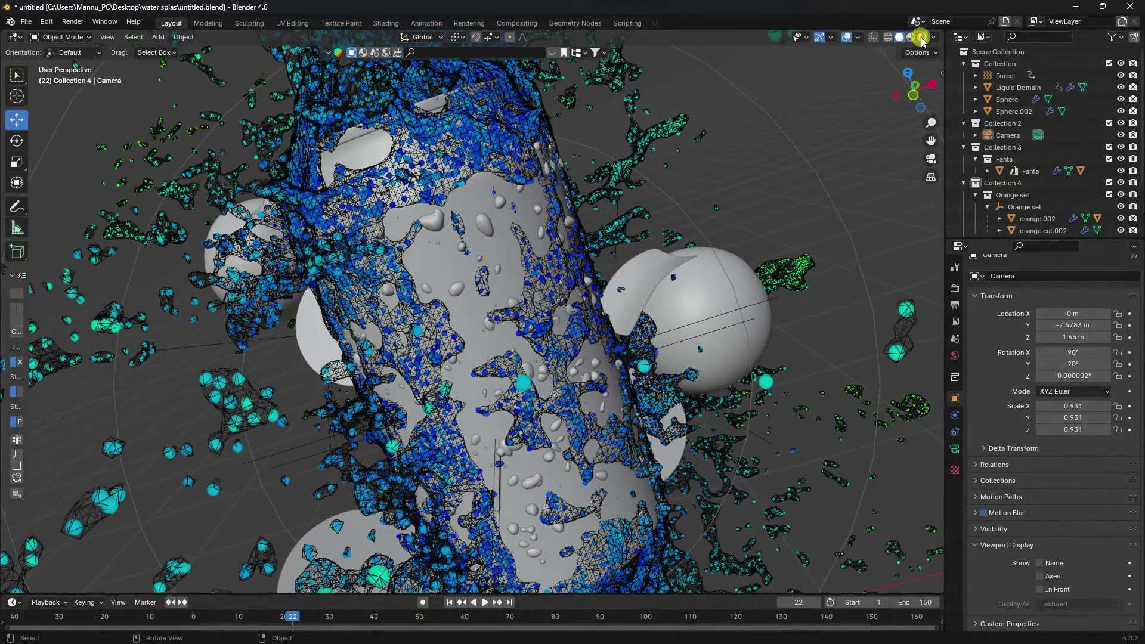
Preview the can and oranges in Rendered shading, return to Solid, then switch to After Effects
click(922, 38)
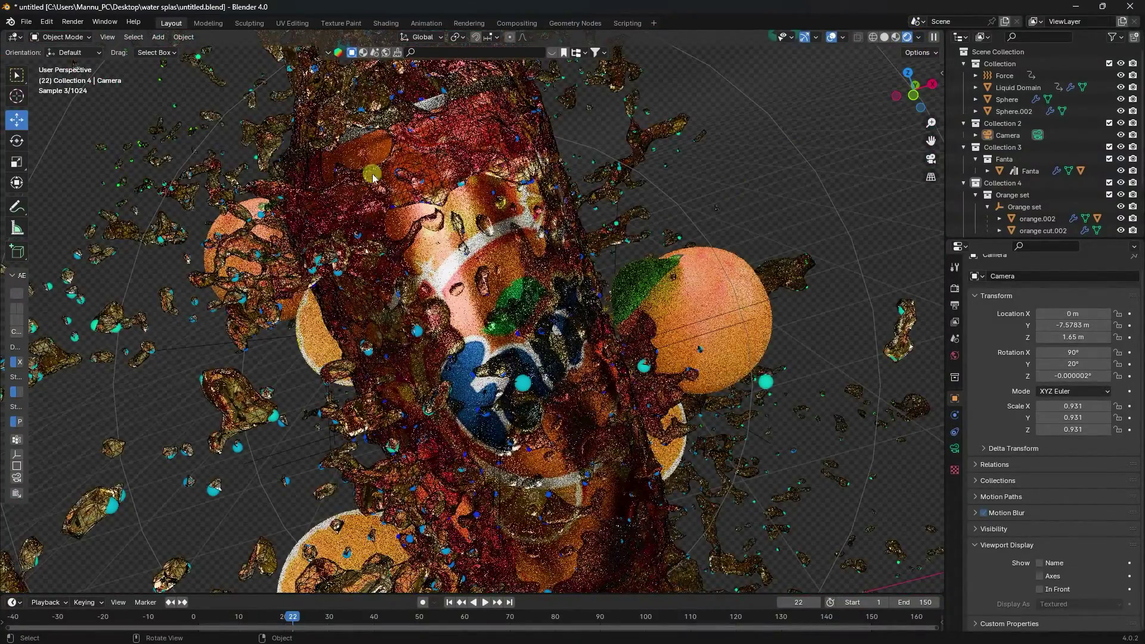
middle_drag(441, 272, 474, 304)
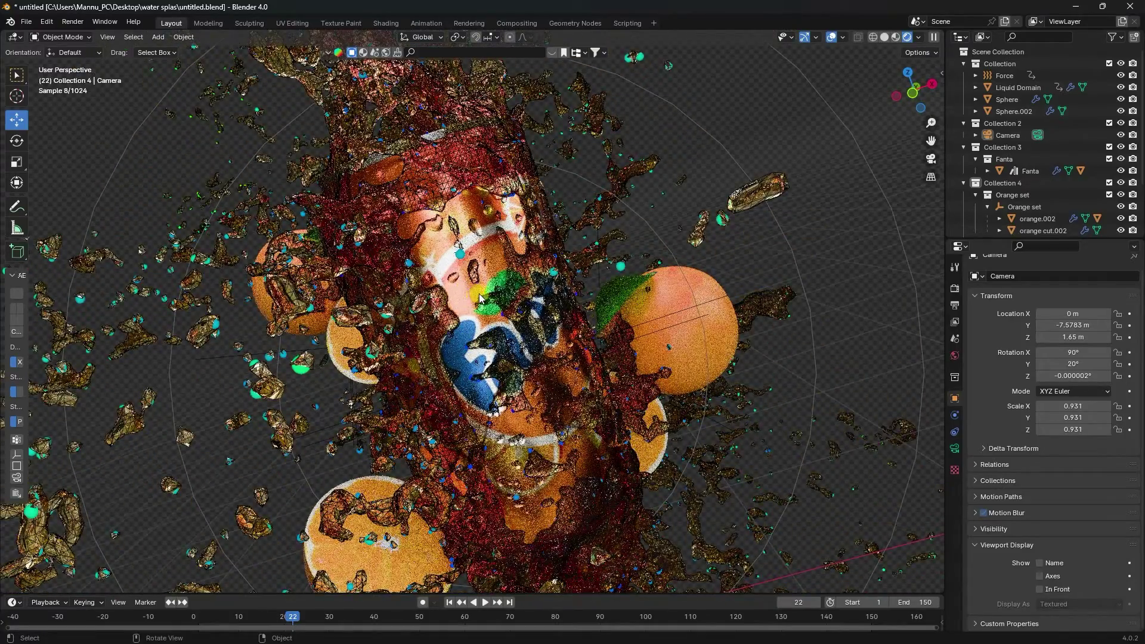
click(884, 37)
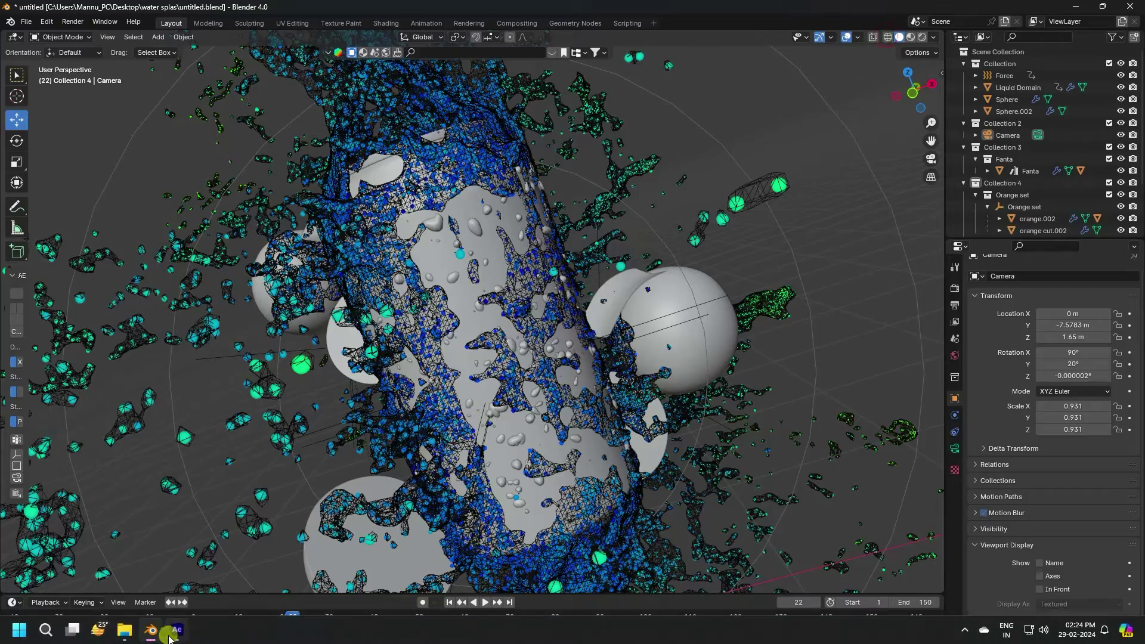
click(179, 628)
Play and stop the Fanta splash comp preview, create a new empty project, and return to Blender
click(1075, 104)
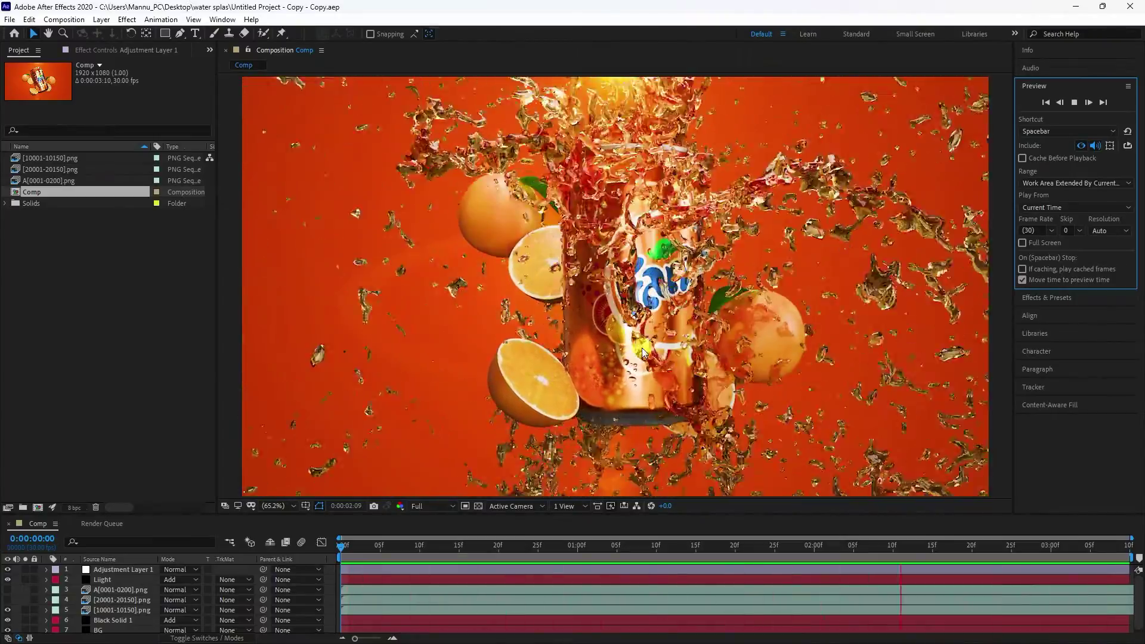
click(1075, 102)
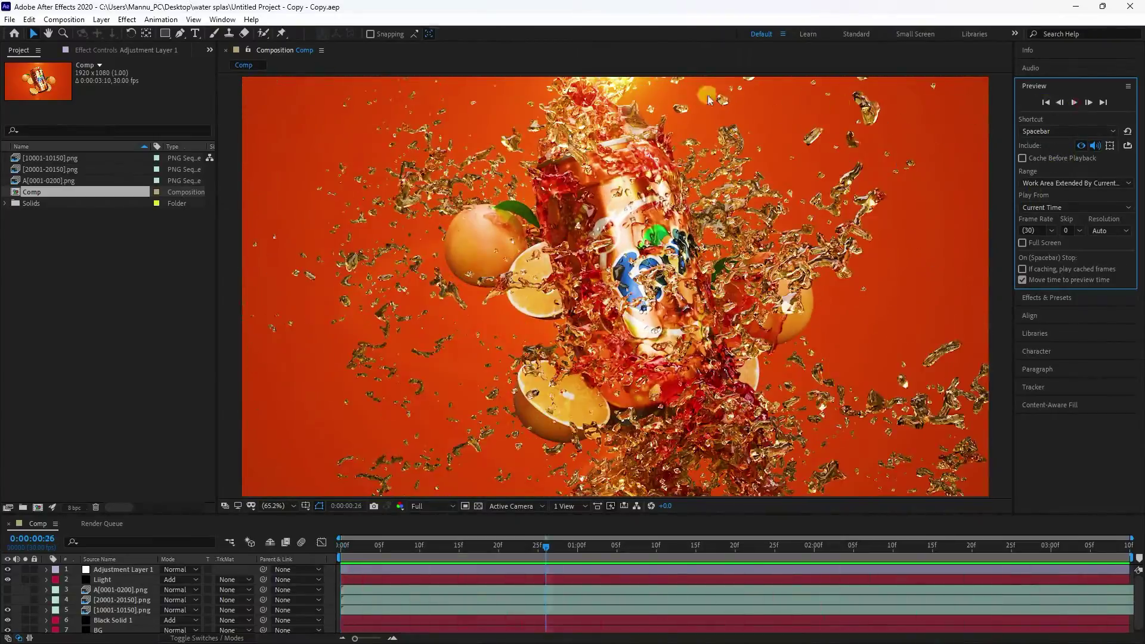
click(9, 19)
mouse_move(36, 25)
click(245, 34)
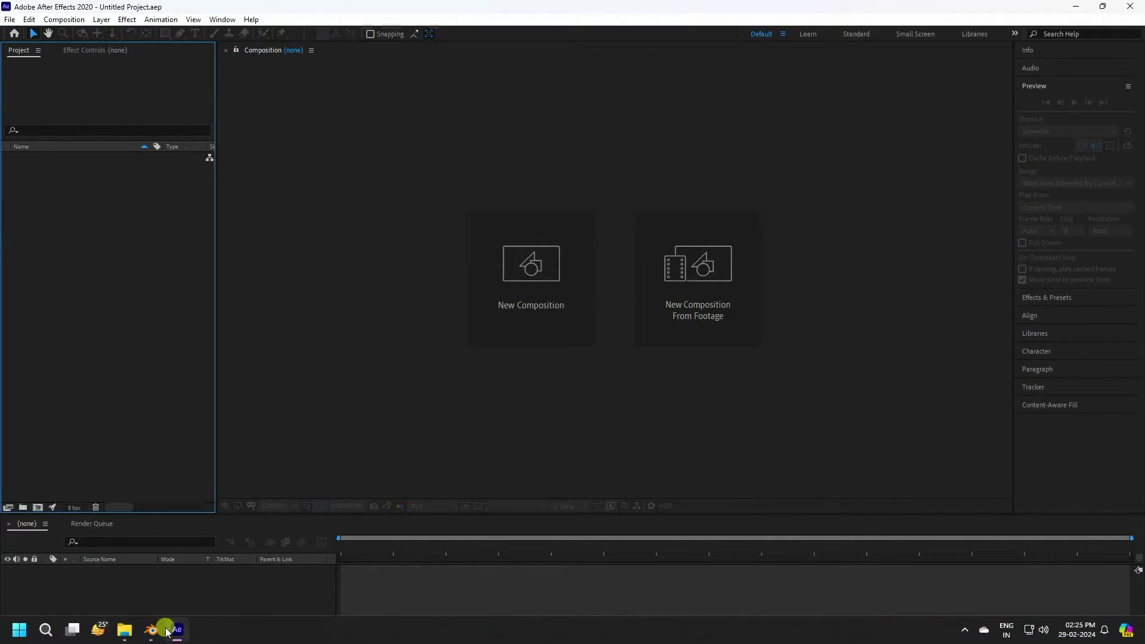
click(154, 631)
click(26, 22)
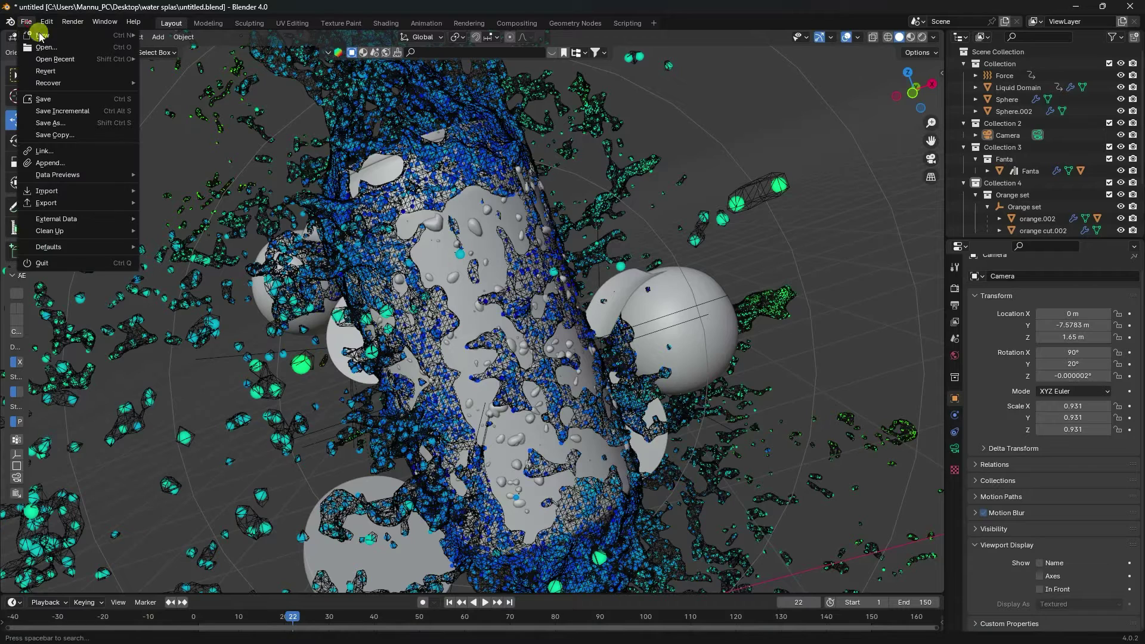
Start a new General scene without saving and delete the default camera, cube and light
mouse_move(39, 36)
click(159, 35)
click(597, 350)
drag(182, 197, 804, 391)
key(Delete)
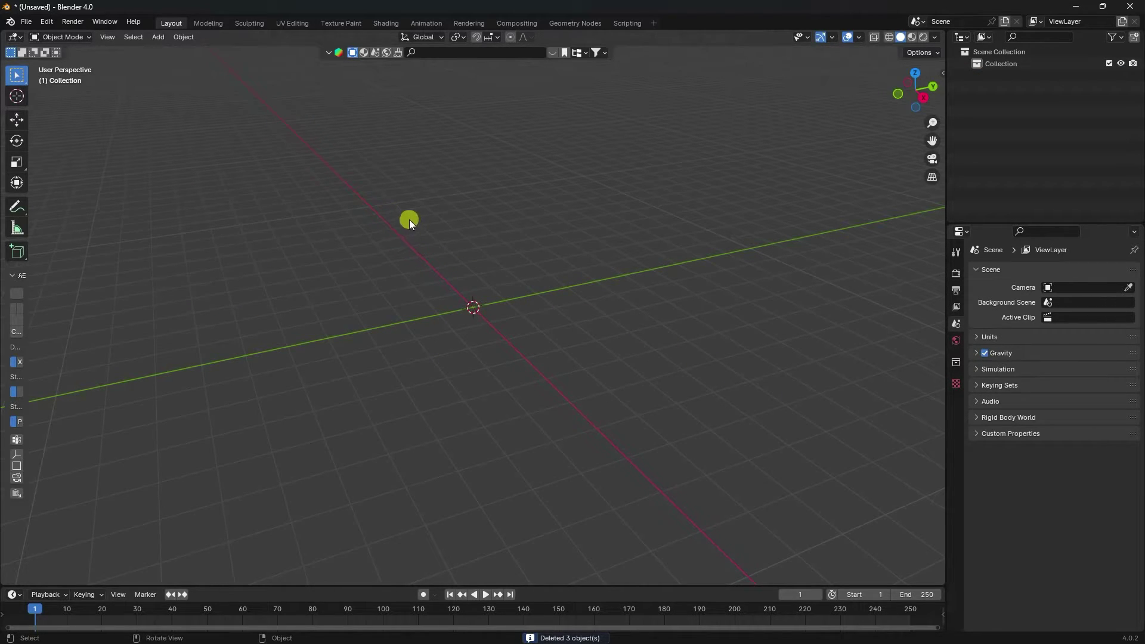
Search the asset library for 'fanta' and download the Fanta can into the scene
click(441, 52)
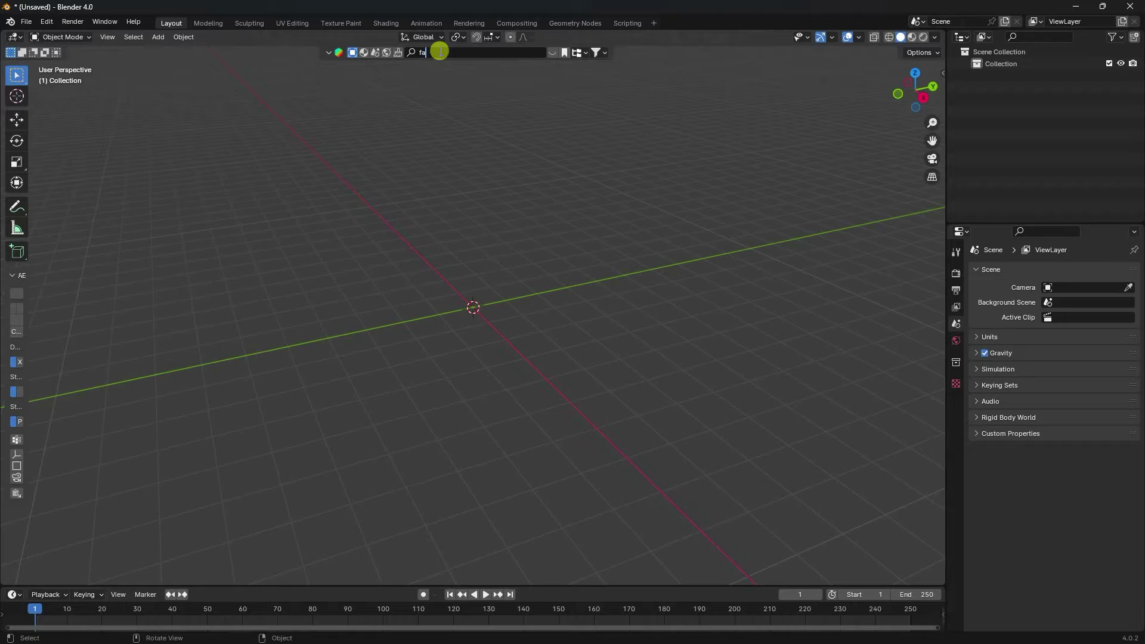
key(Return)
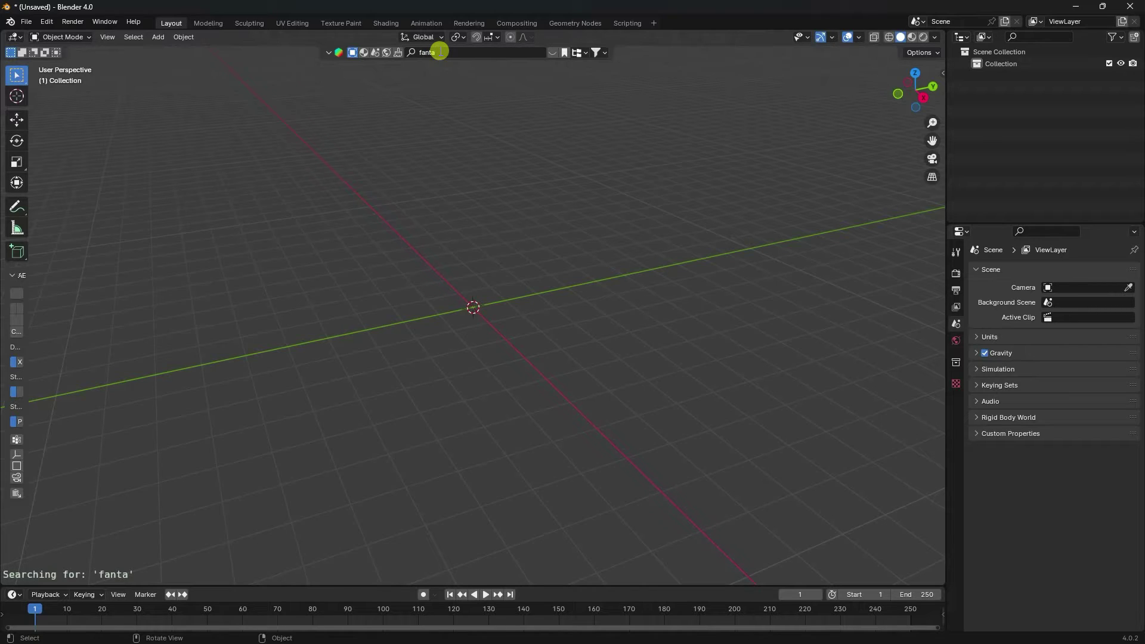
mouse_move(88, 133)
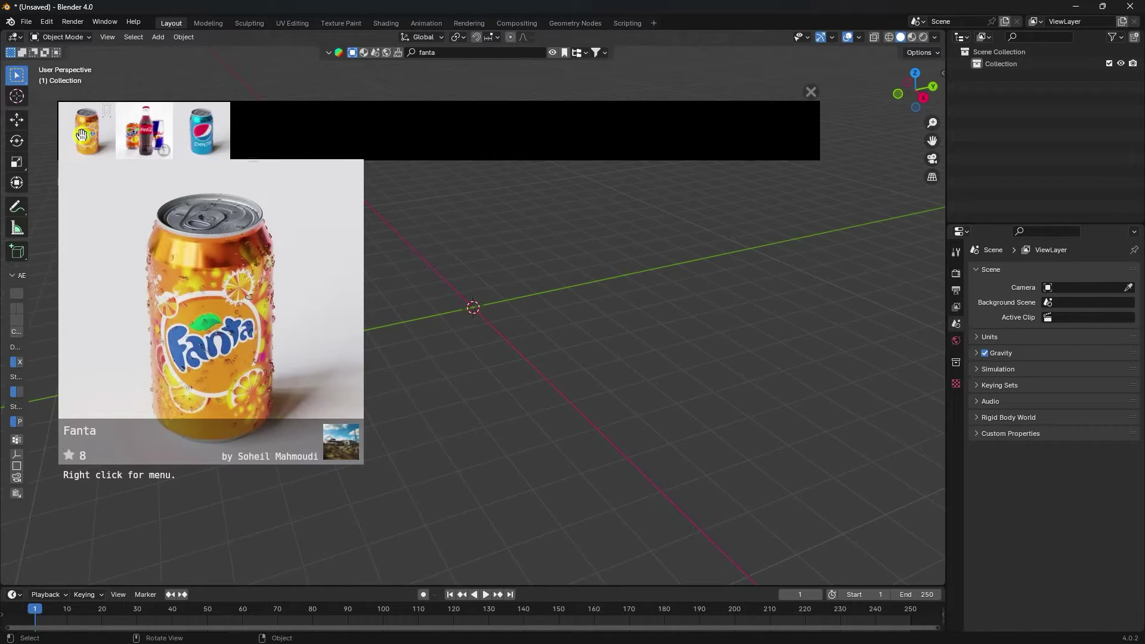
click(81, 133)
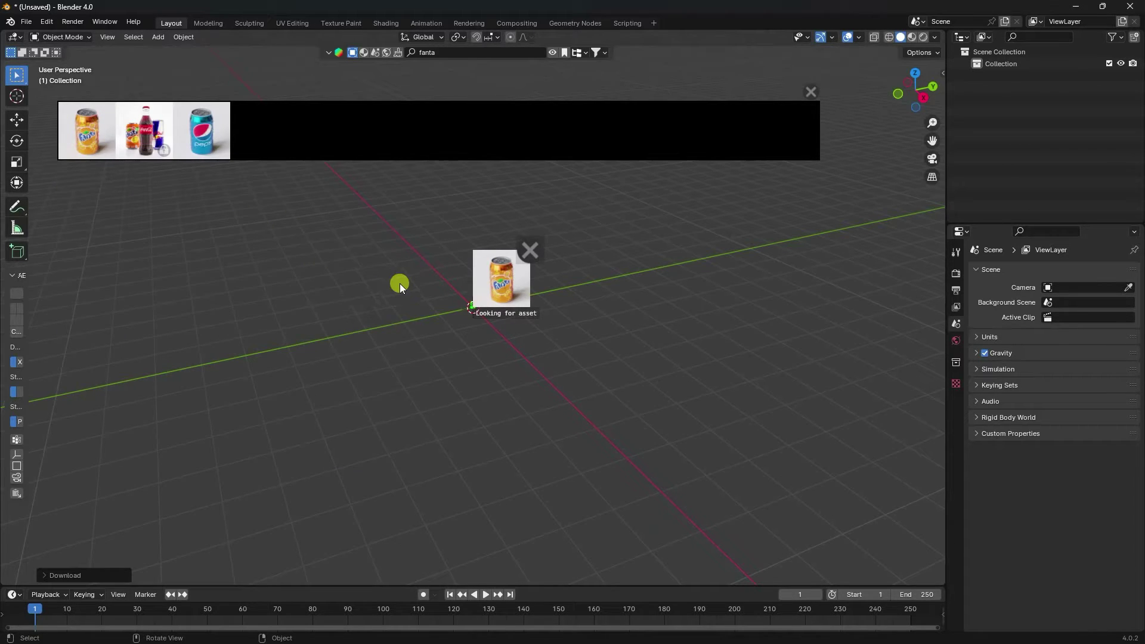
middle_drag(498, 266, 559, 252)
click(810, 93)
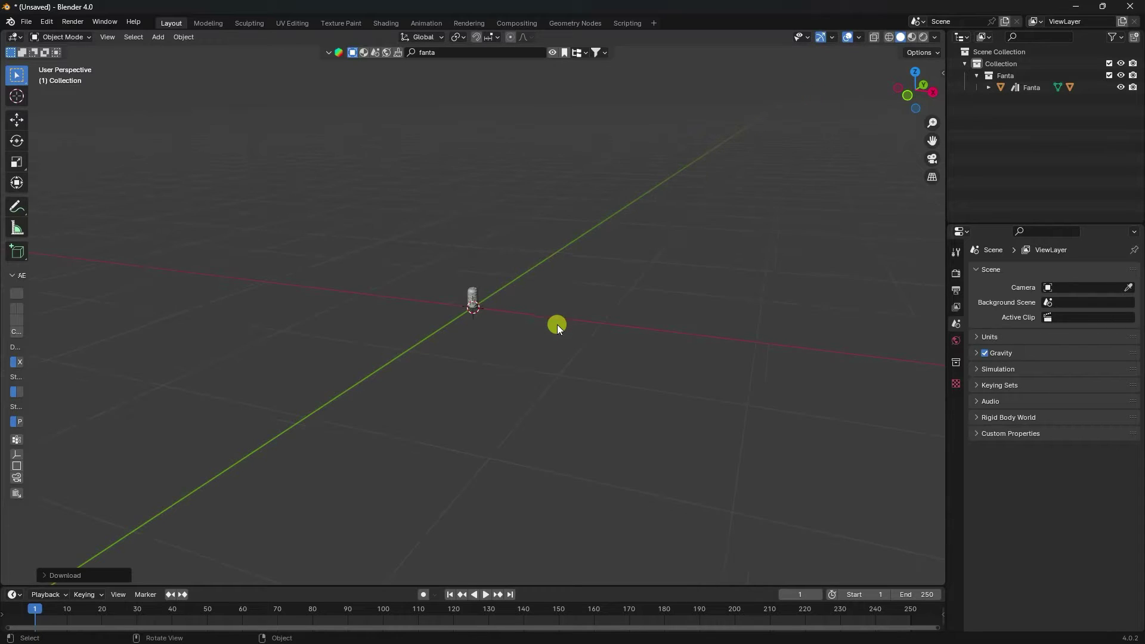
Scale up the Fanta can
key(a)
key(s)
click(781, 210)
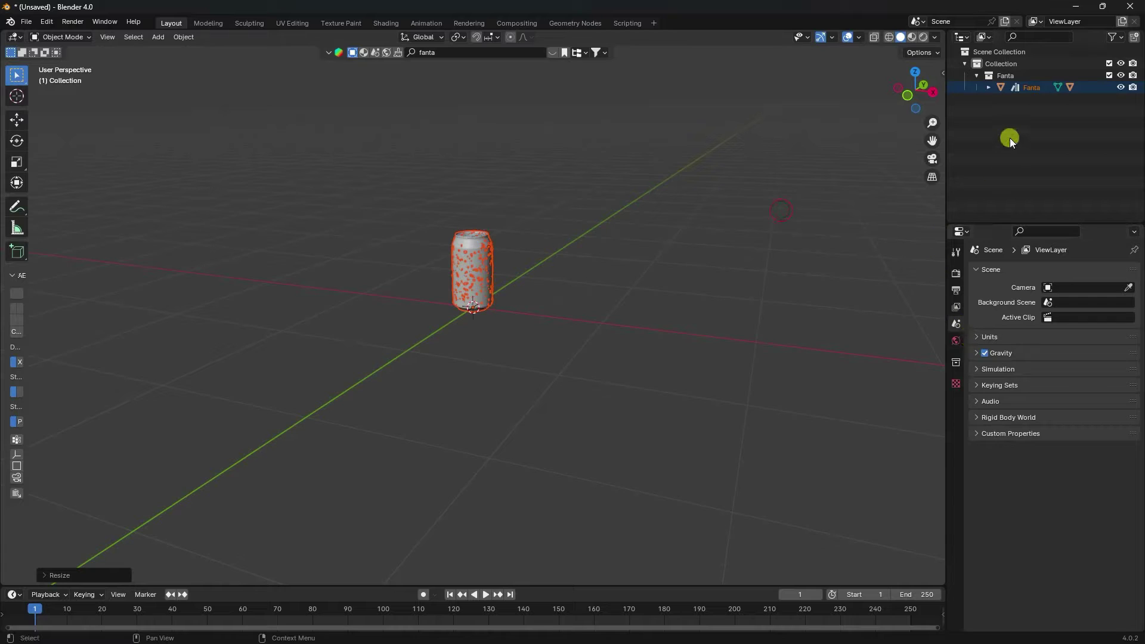
click(1030, 87)
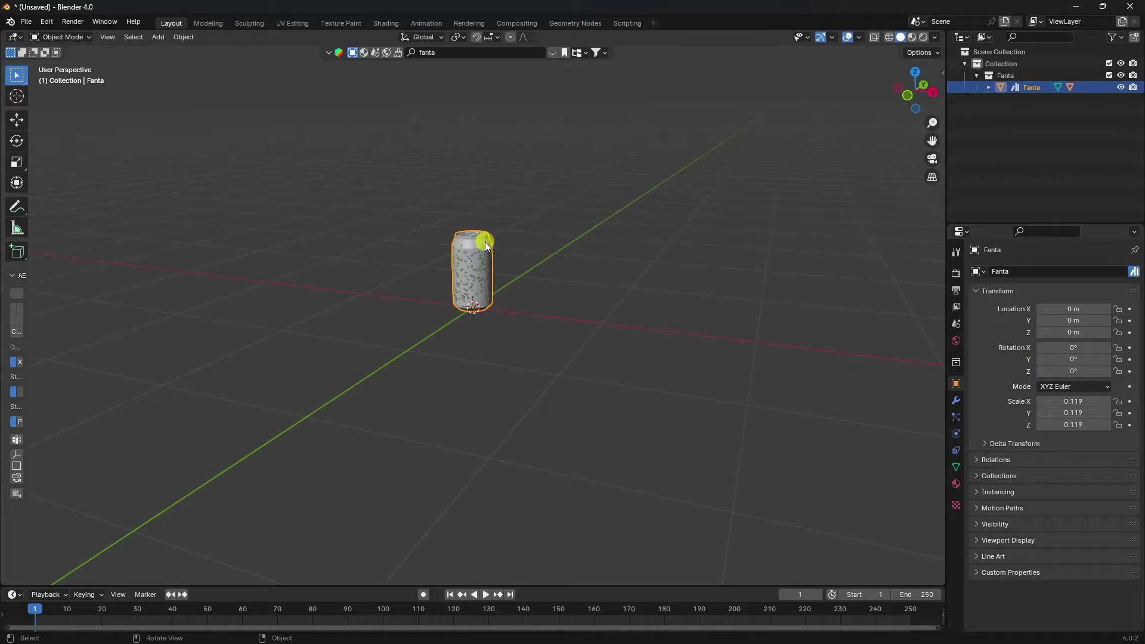
key(s)
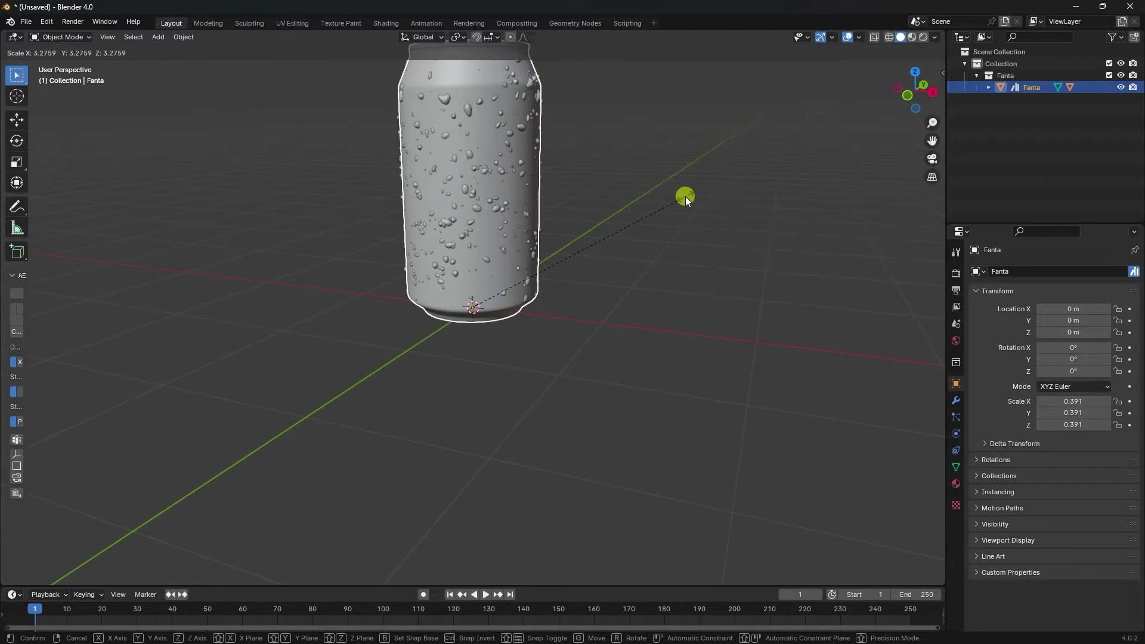
click(685, 195)
key(ctrl+z)
middle_drag(538, 255, 542, 281)
Add a UV sphere, shrink it to 0.302 scale and shade it smooth
click(163, 37)
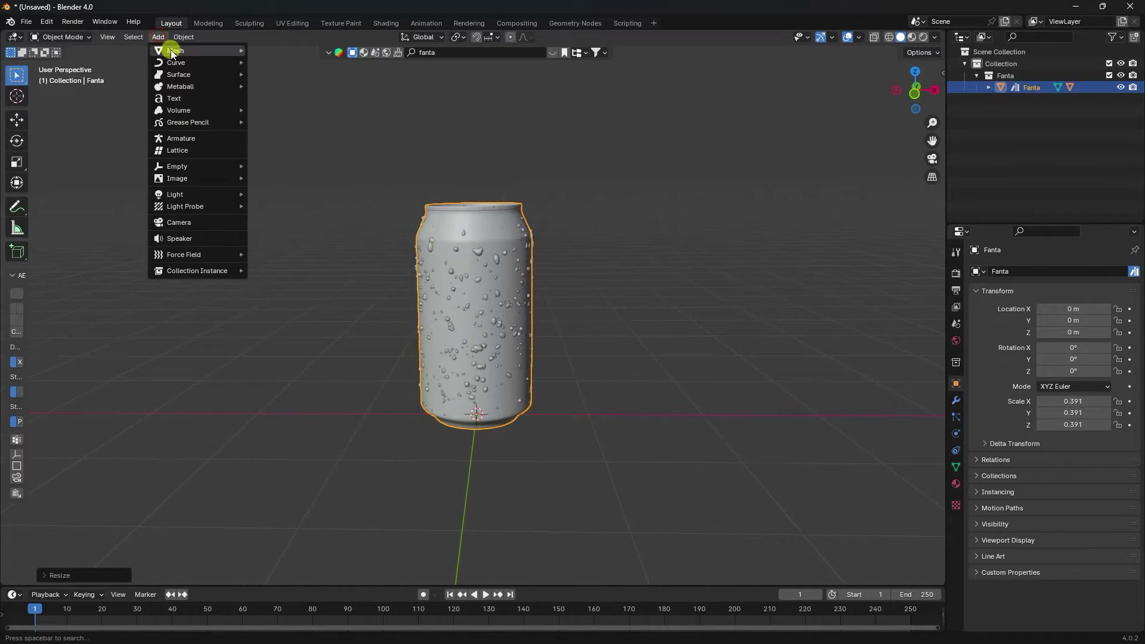
mouse_move(208, 50)
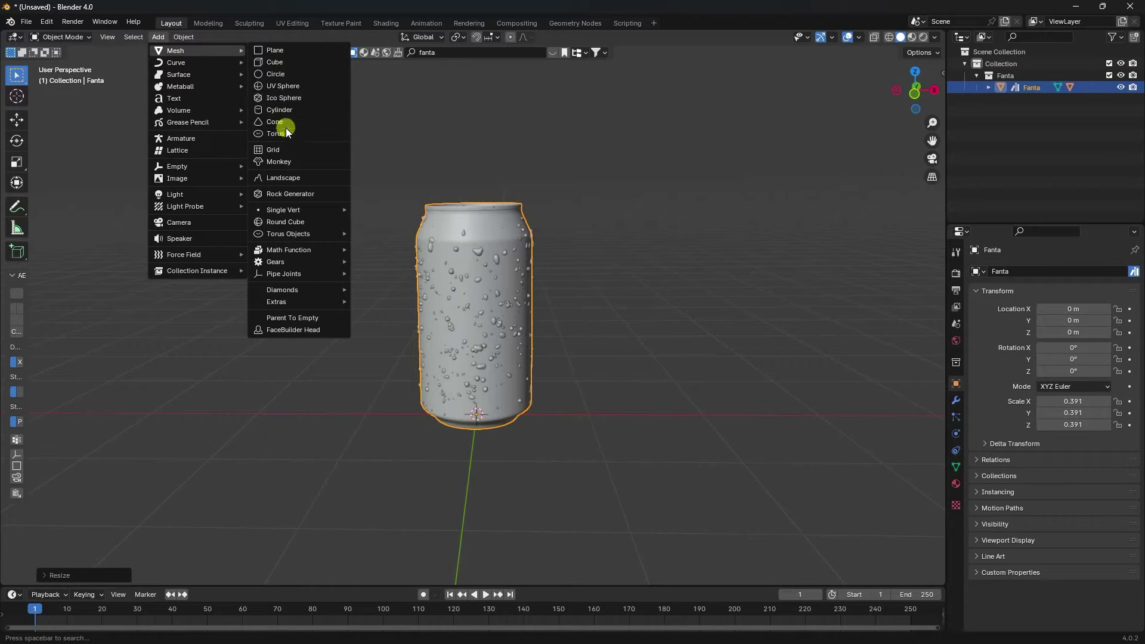
click(279, 86)
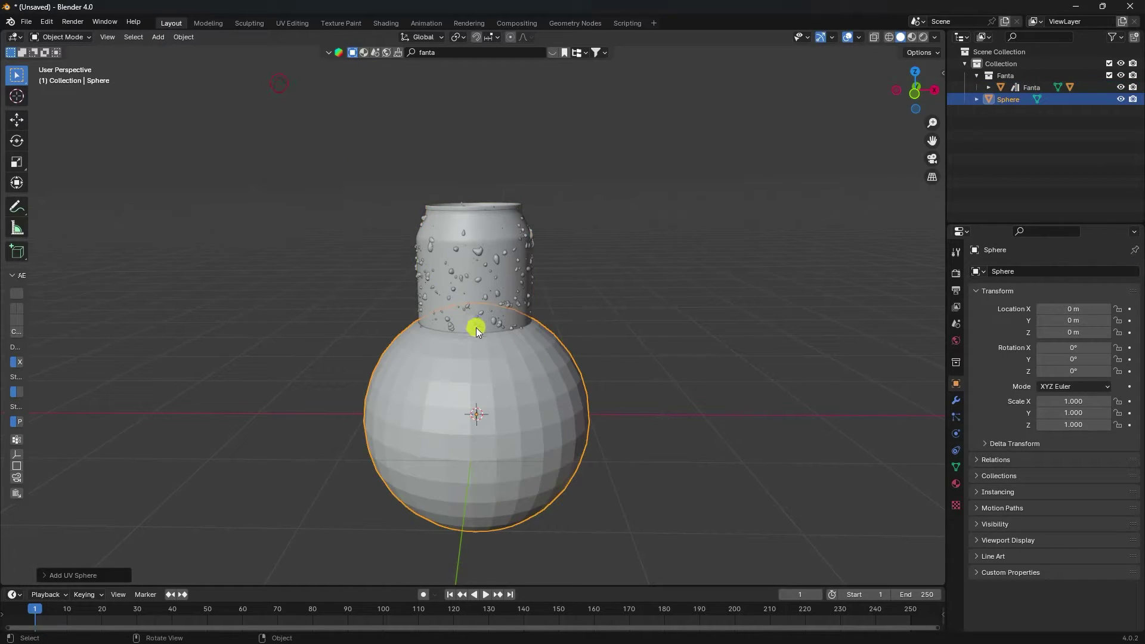
click(593, 358)
click(567, 369)
key(s)
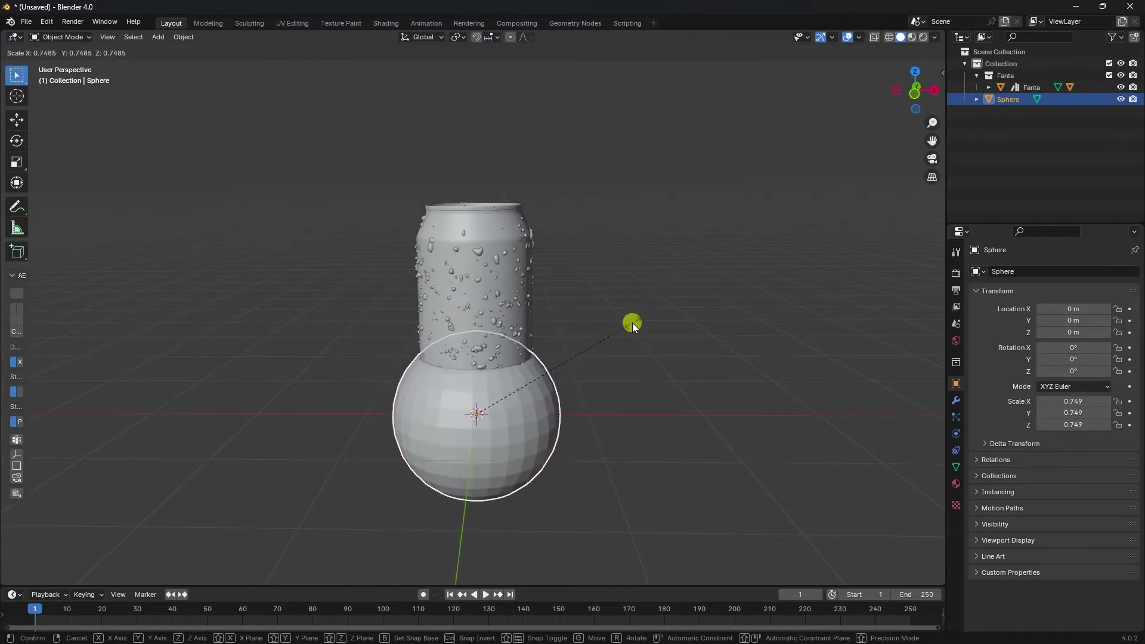
click(550, 422)
right_click(486, 430)
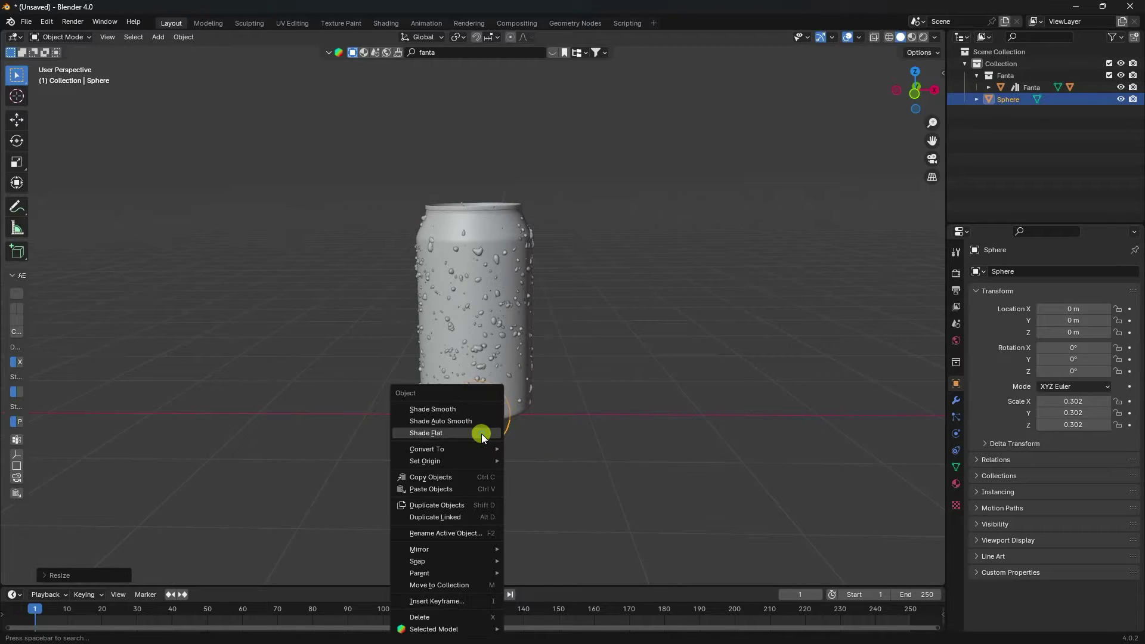
click(434, 409)
Add a camera to the scene
click(154, 37)
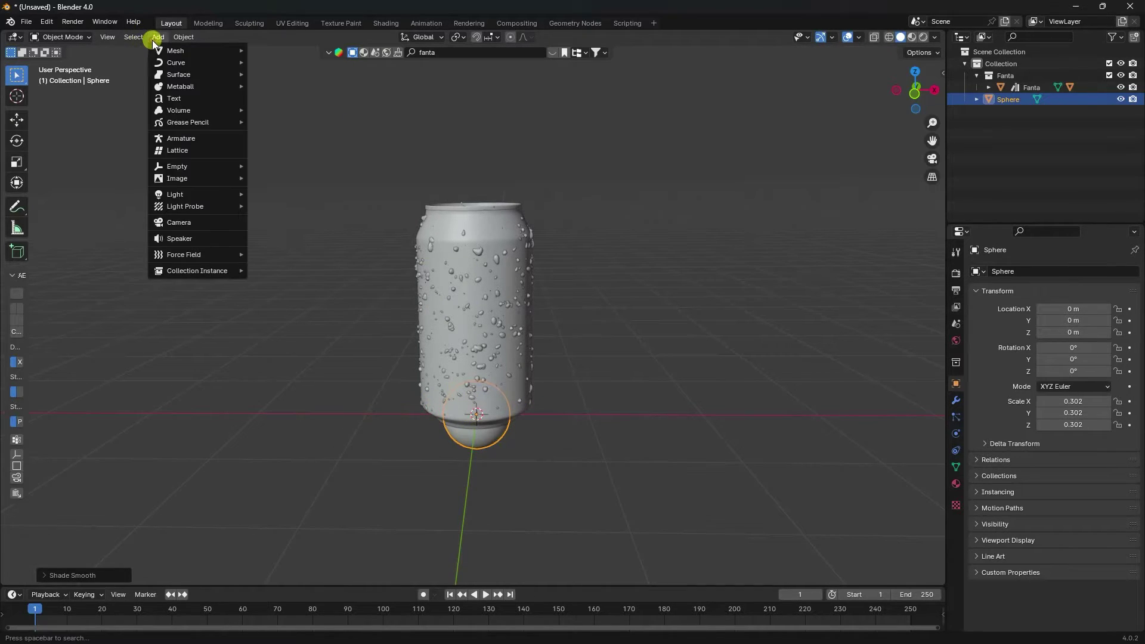
click(183, 224)
middle_drag(184, 224, 187, 220)
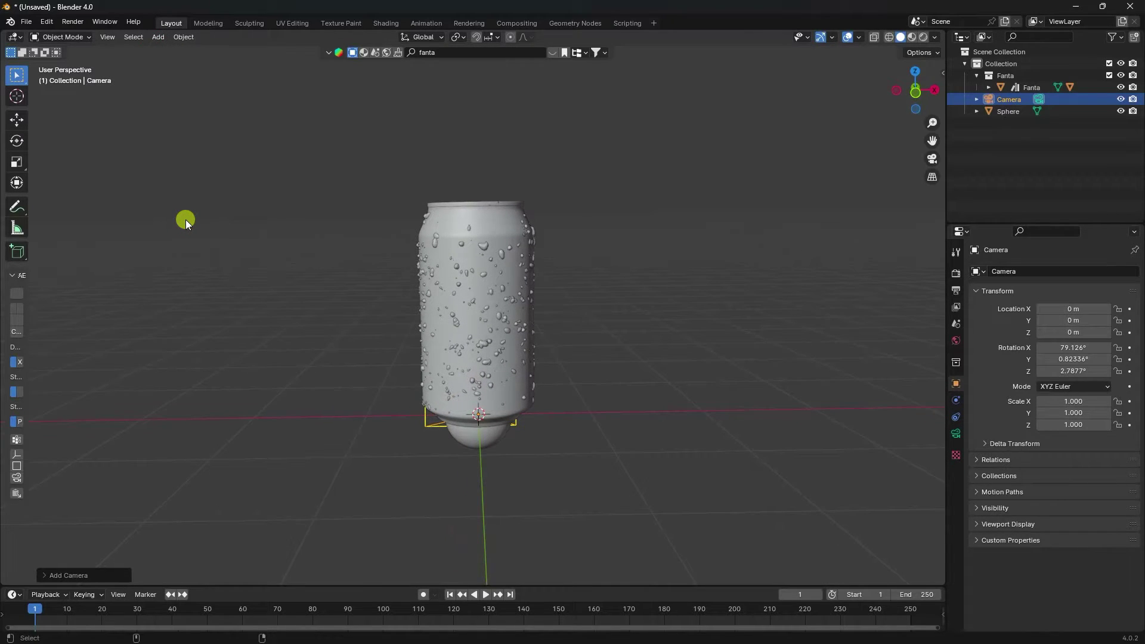
Align the camera to the view and set its rotation to 90°, 0°, 0°
key(ctrl+alt+KP_0)
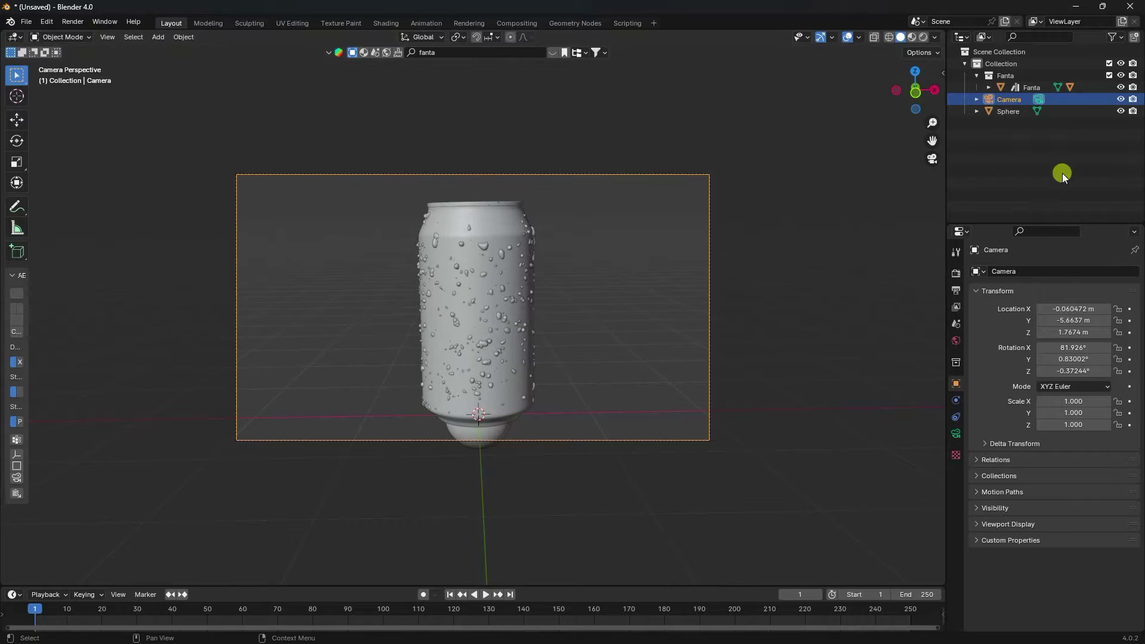
click(1082, 346)
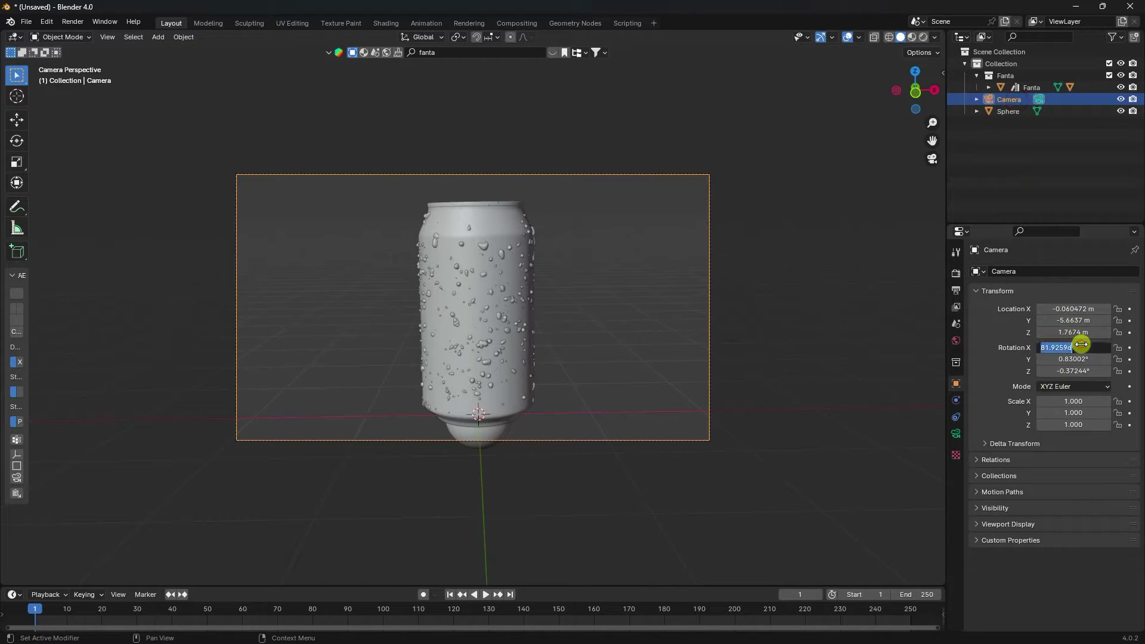
text(90)
key(Tab)
text(0)
key(Tab)
text(0)
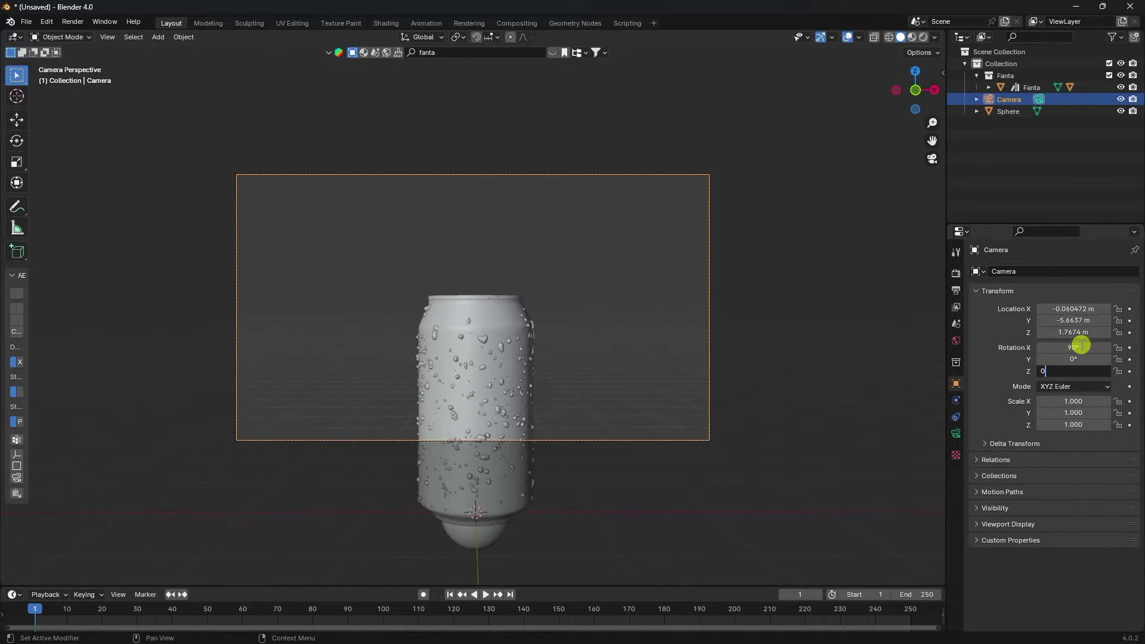
key(Return)
Set the camera location to X 0 m, Z 1 m and Y -8 m
click(1064, 309)
text(0)
key(Return)
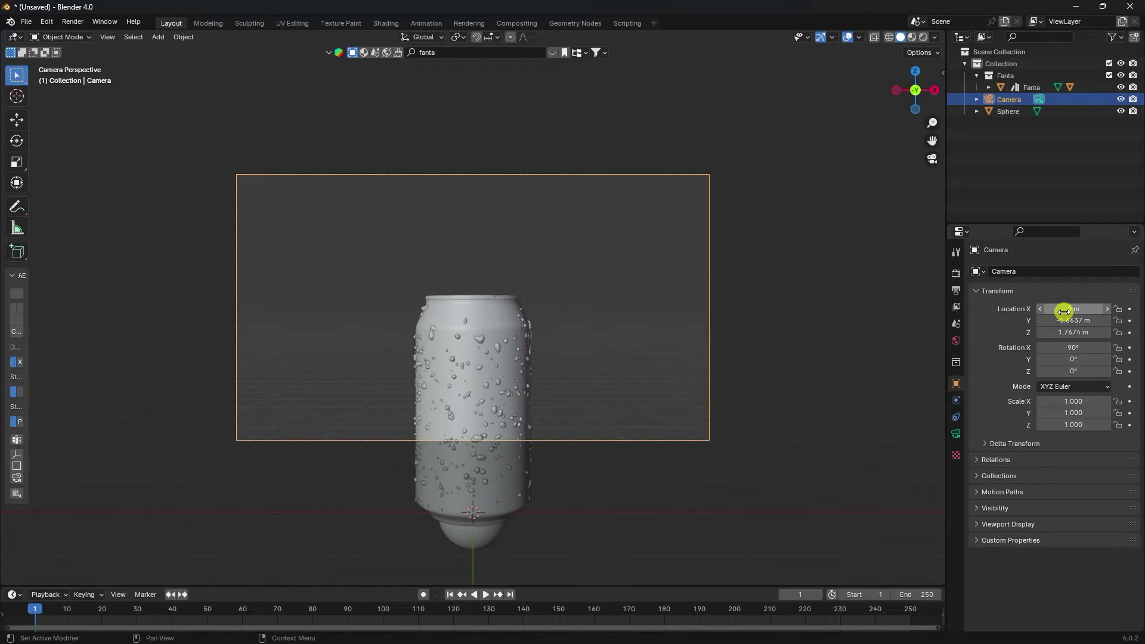
drag(1073, 320, 941, 356)
drag(1072, 341, 107, 343)
click(1079, 332)
text(1)
key(Return)
drag(1068, 321, 126, 327)
click(1073, 320)
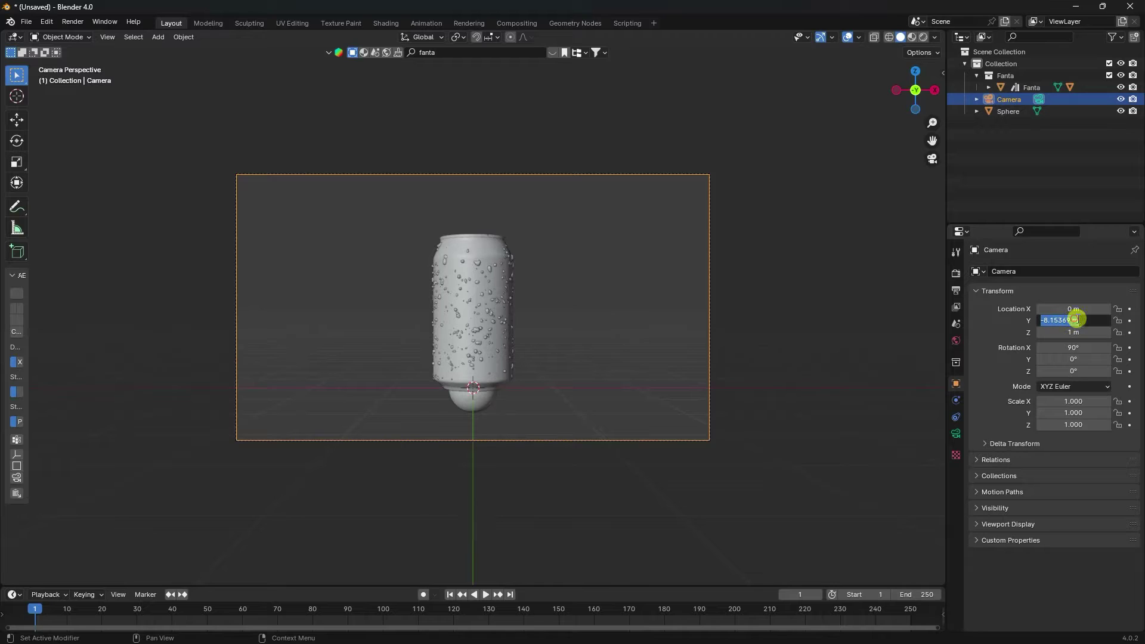
text(-8)
key(Return)
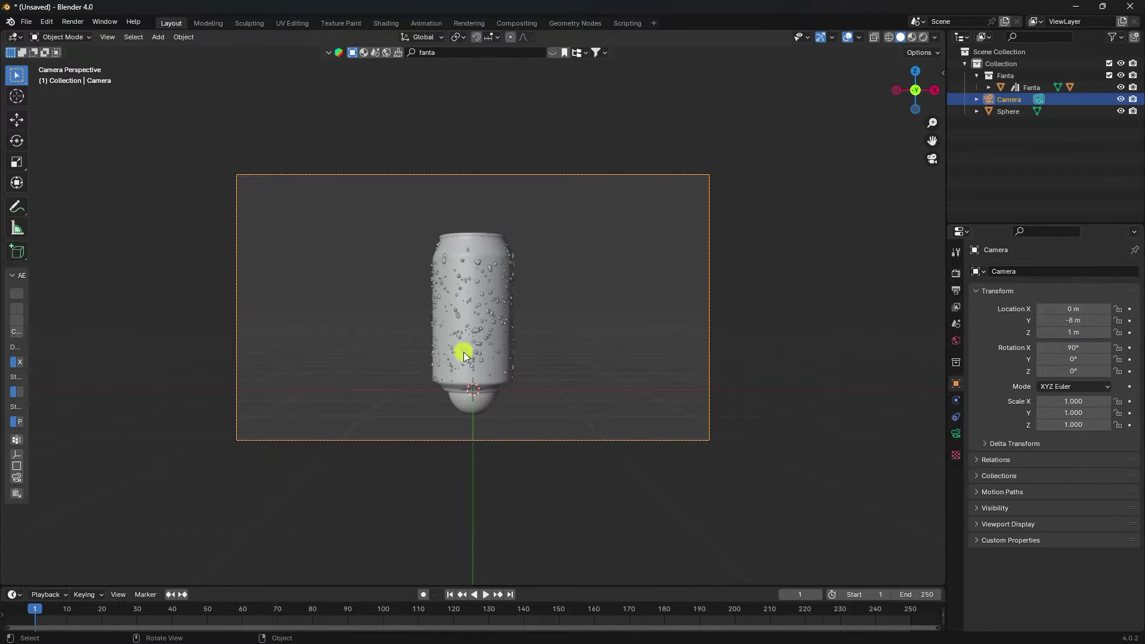
Select the sphere and switch to the Move tool
scroll(464, 352, up, 4)
click(446, 502)
scroll(470, 445, down, 4)
scroll(596, 438, up, 2)
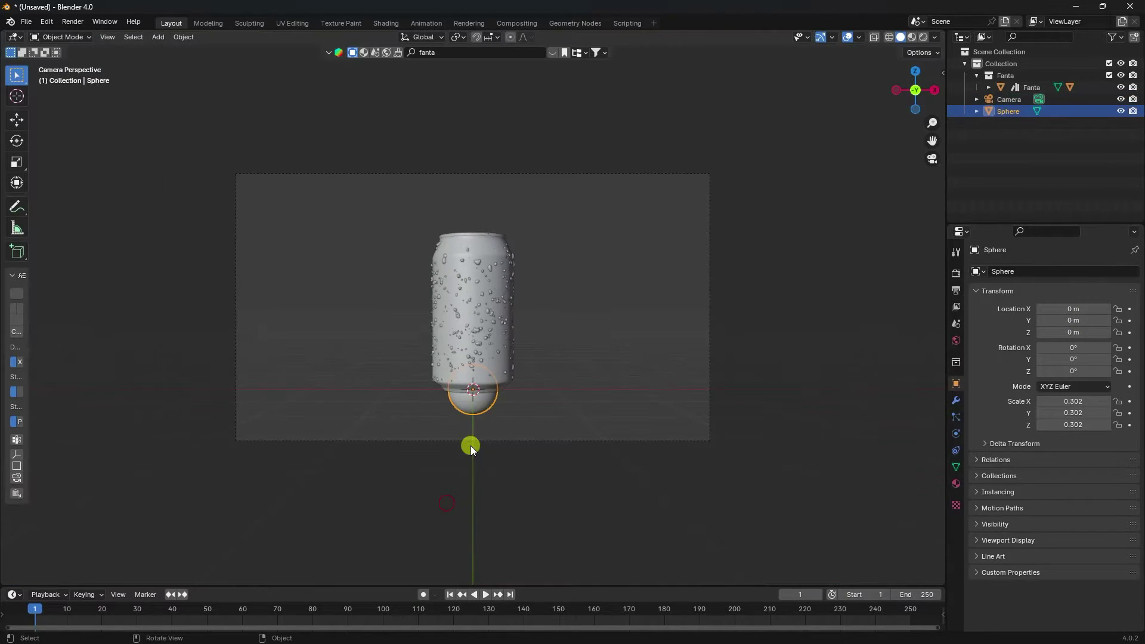
scroll(650, 435, up, 1)
click(11, 122)
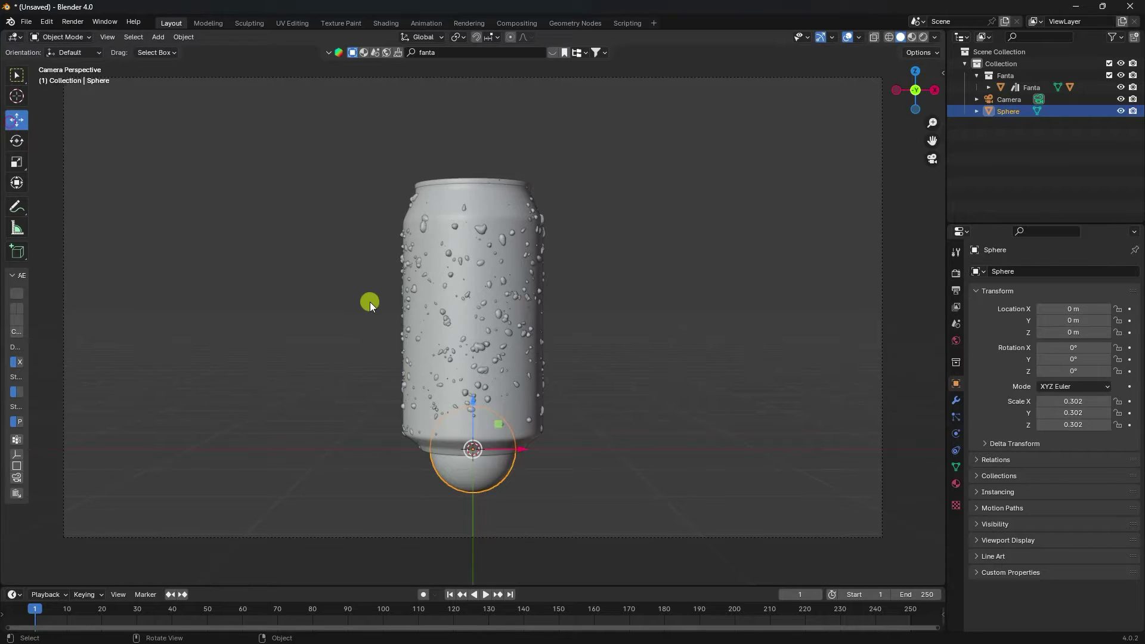
Move the sphere to X -3.5 m, left of the can
scroll(370, 302, down, 1)
drag(519, 425, 117, 229)
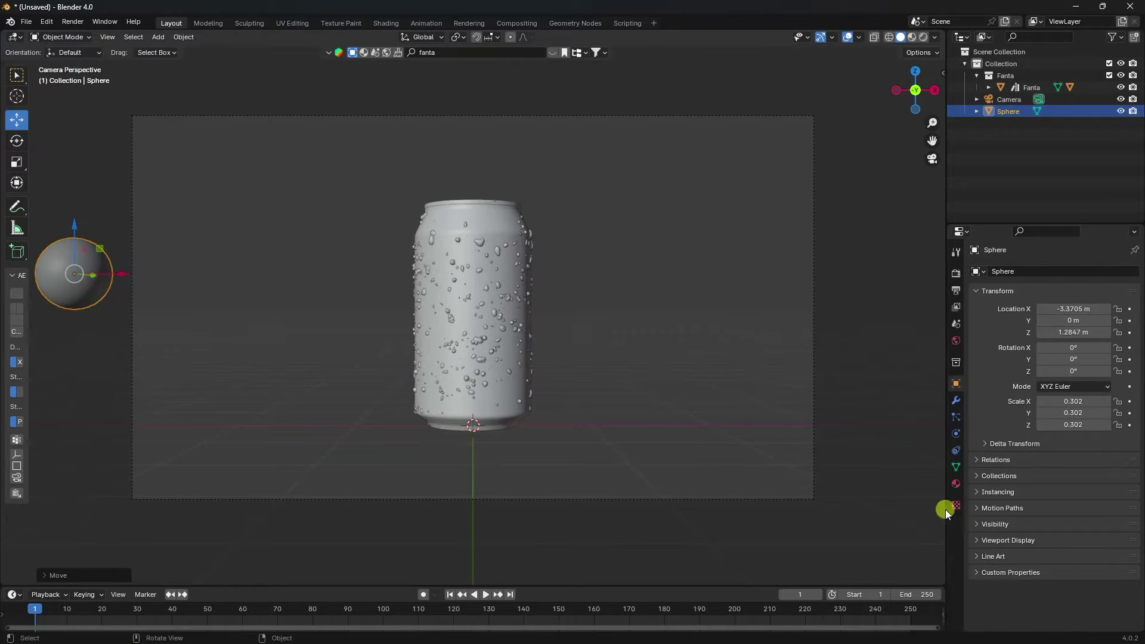
click(1059, 308)
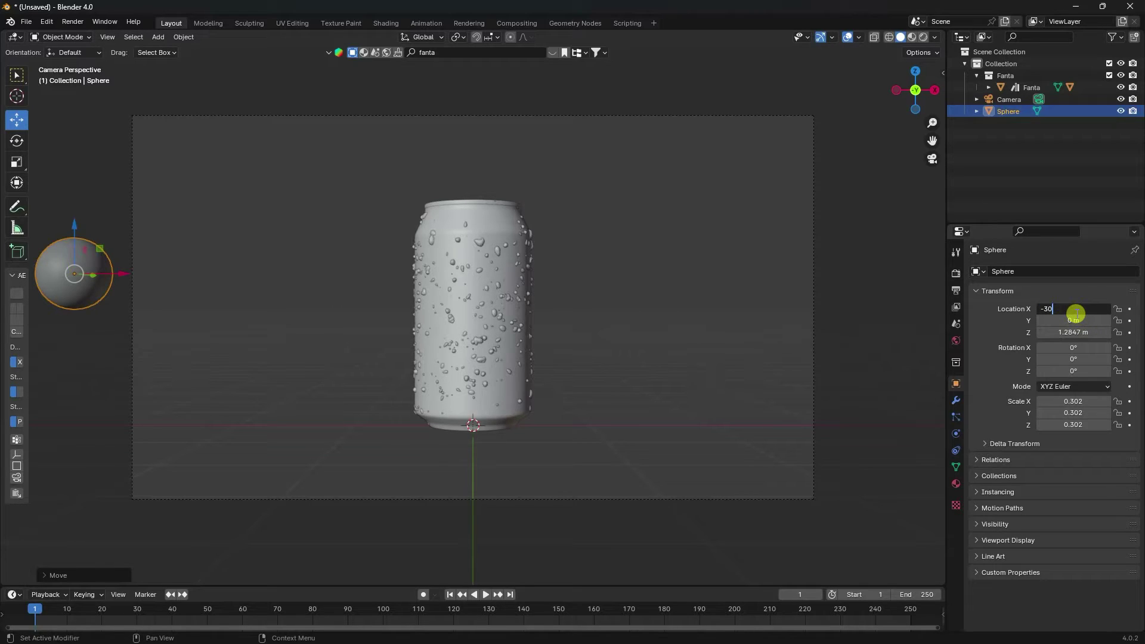
key(Return)
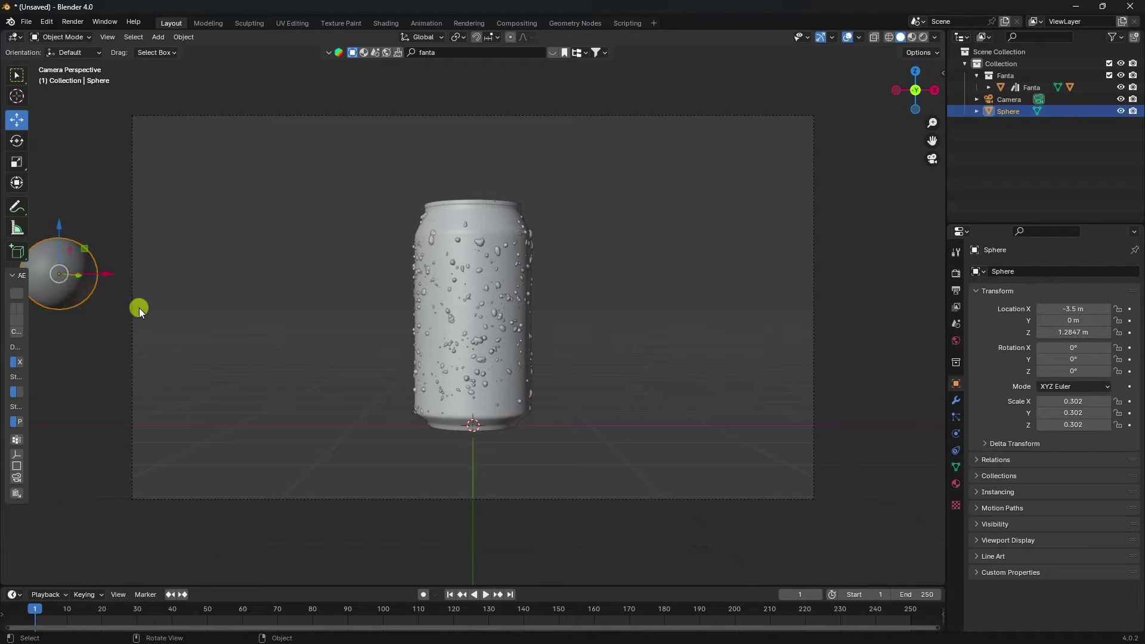
Paste a copy of the sphere and place it at X 3.5 m
key(ctrl+c)
key(ctrl+v)
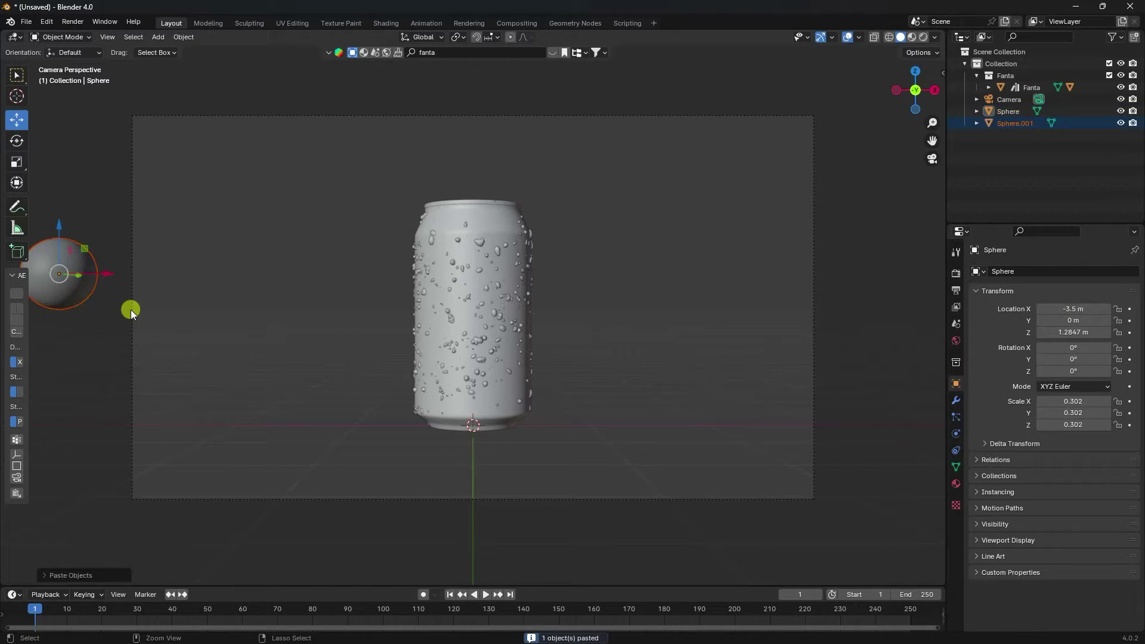
key(g)
key(x)
click(907, 315)
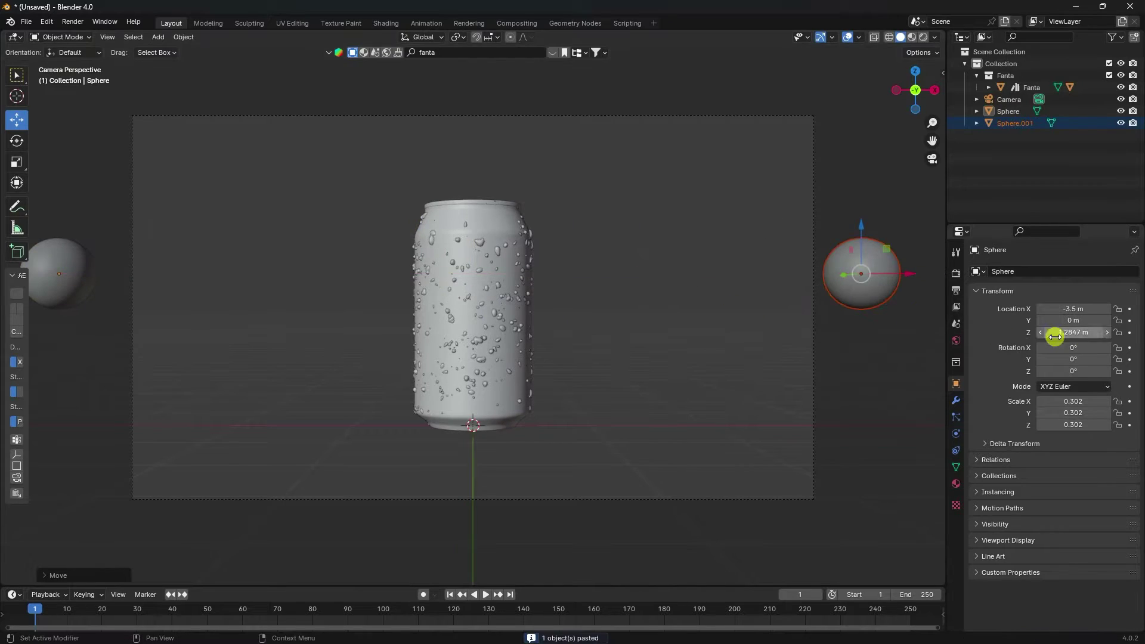
double_click(1074, 309)
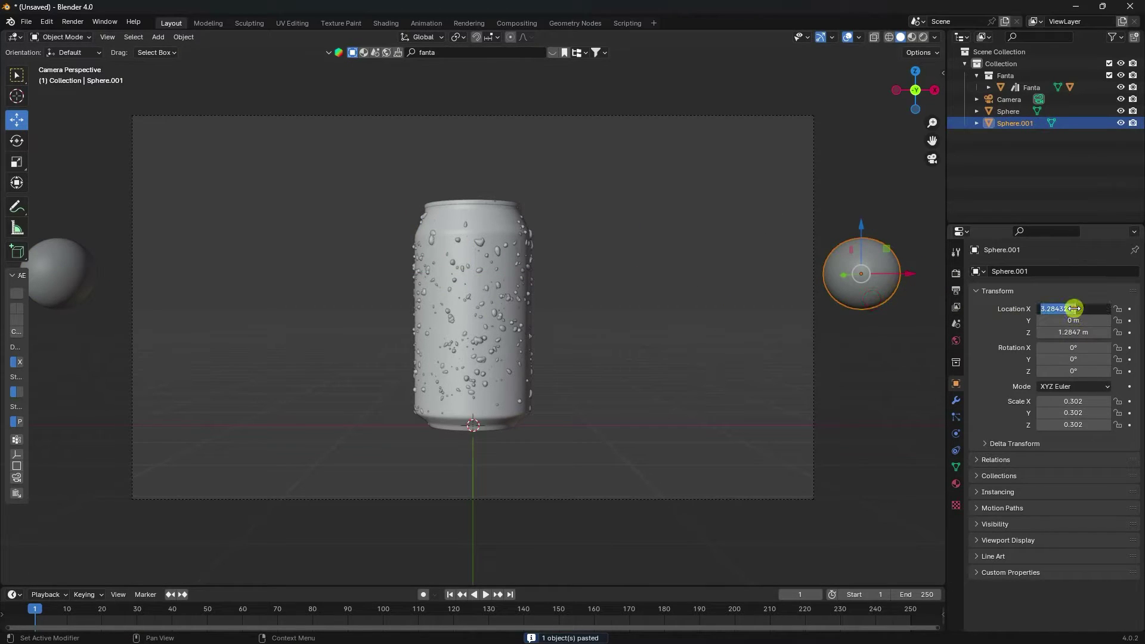
text(3.5)
key(Return)
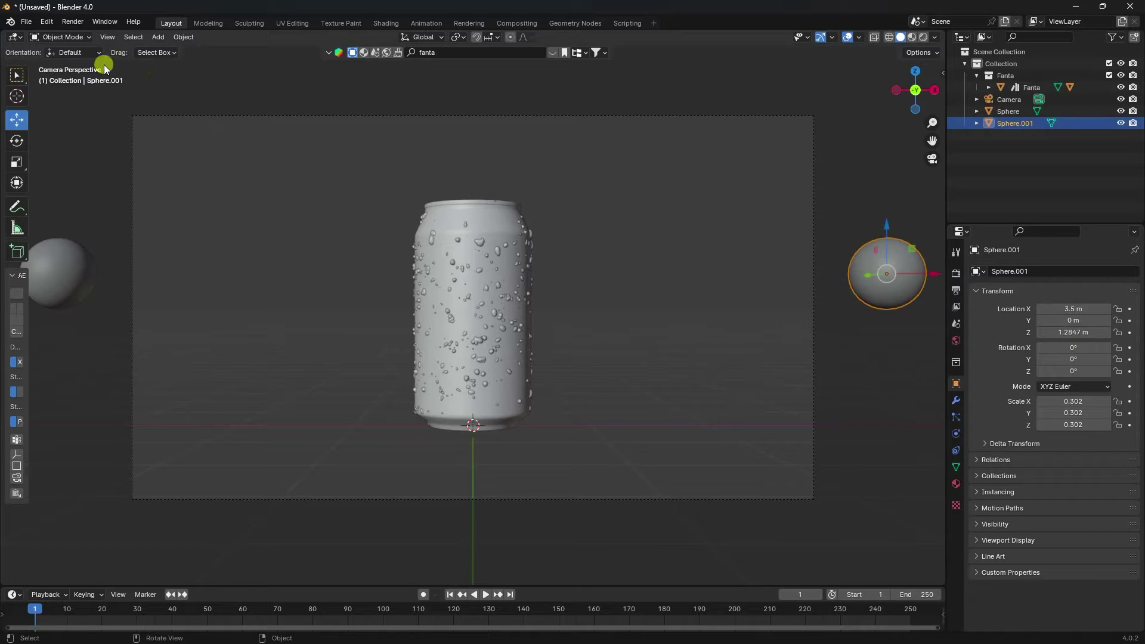
click(159, 37)
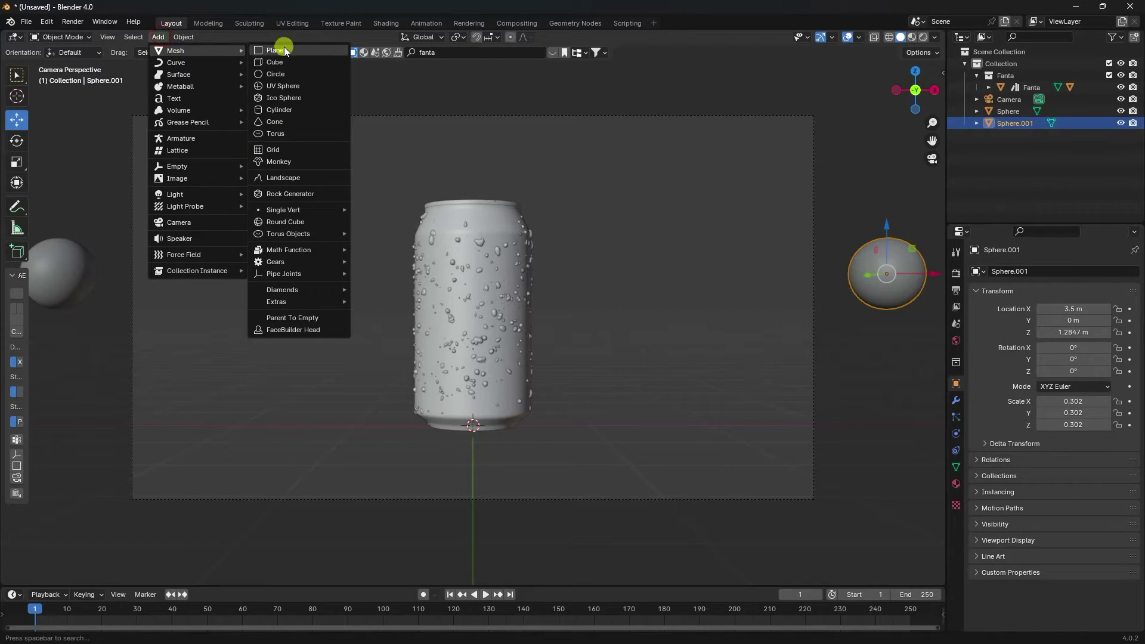
Add a cube scaled to 5 on all axes and view it in wireframe
click(282, 58)
click(1077, 401)
key(Return)
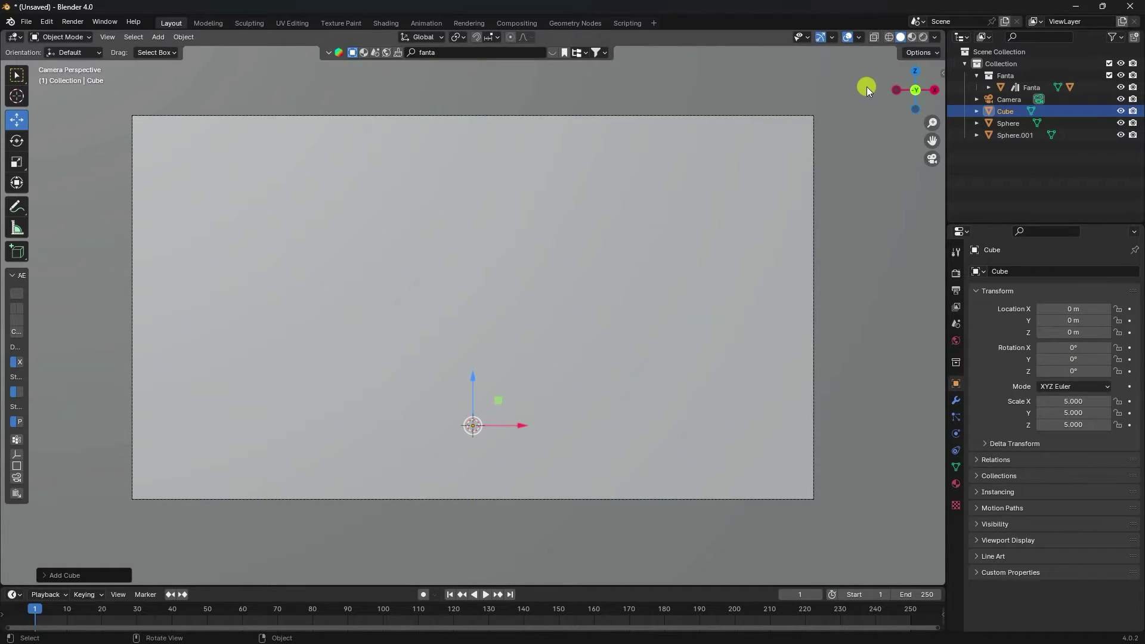
click(892, 39)
mouse_move(626, 215)
middle_down()
mouse_move(561, 268)
mouse_move(557, 293)
mouse_move(607, 299)
mouse_move(556, 297)
middle_up()
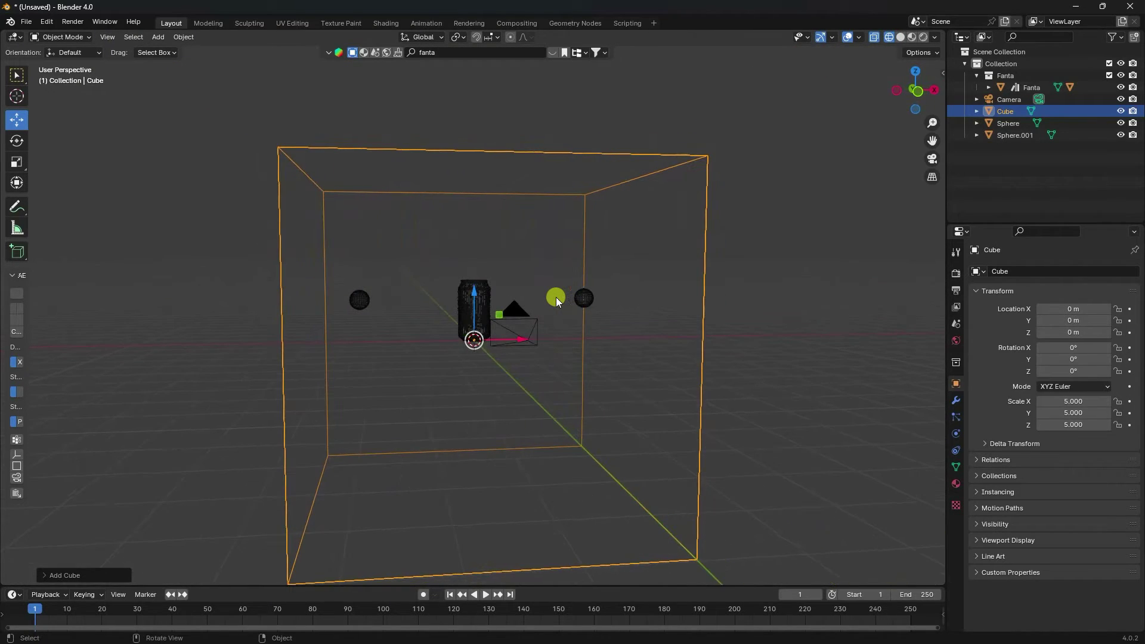
Raise the cube to about Z 1.008 m in camera view
key(KP_0)
scroll(442, 304, down, 2)
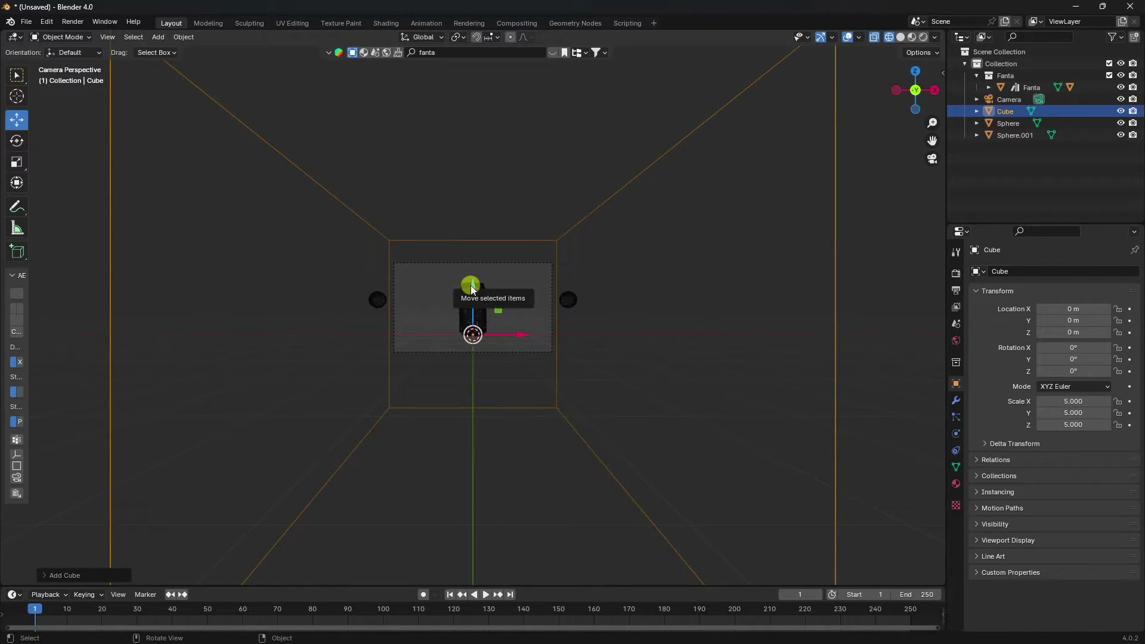
drag(470, 285, 478, 254)
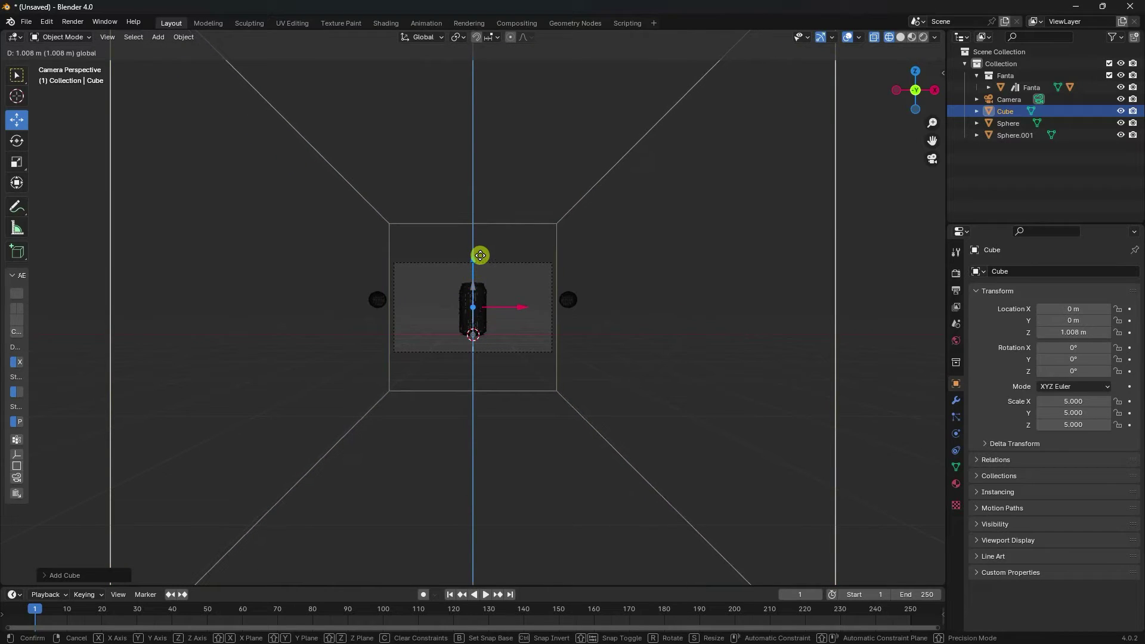
scroll(472, 271, up, 10)
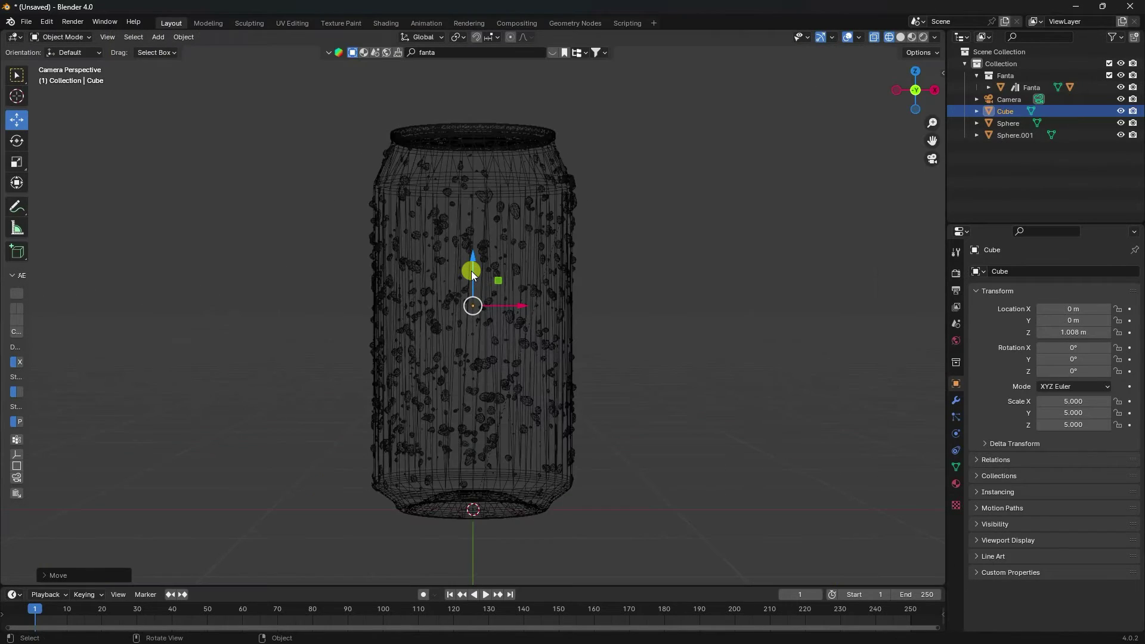
scroll(471, 271, down, 2)
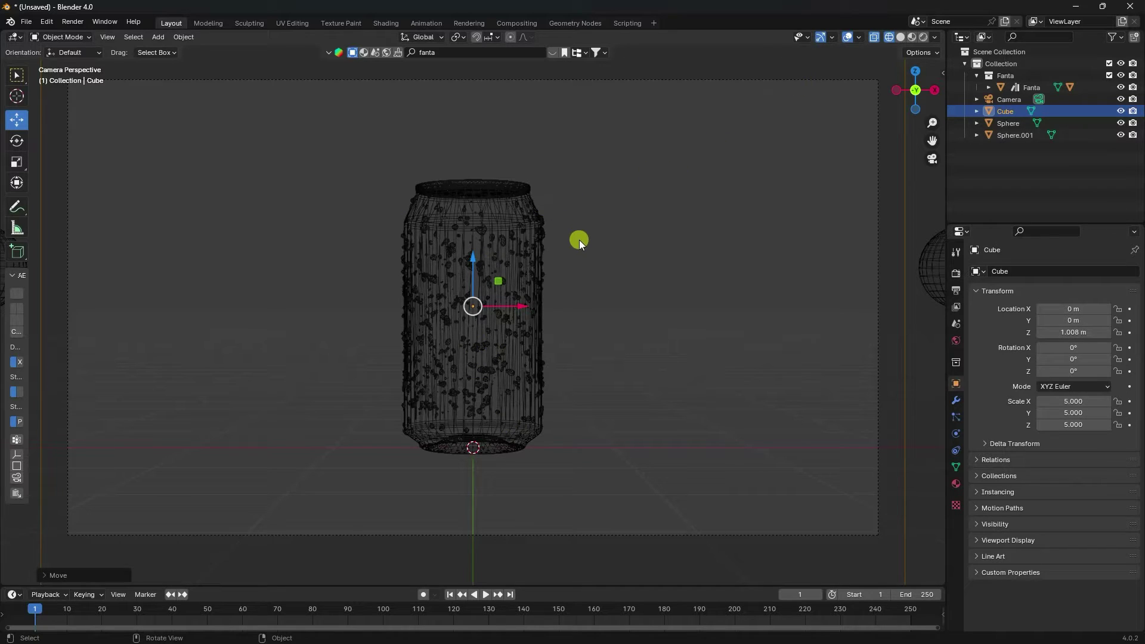
click(437, 53)
Search assets for 'orange' and drag the Orange set into the scene
key(Return)
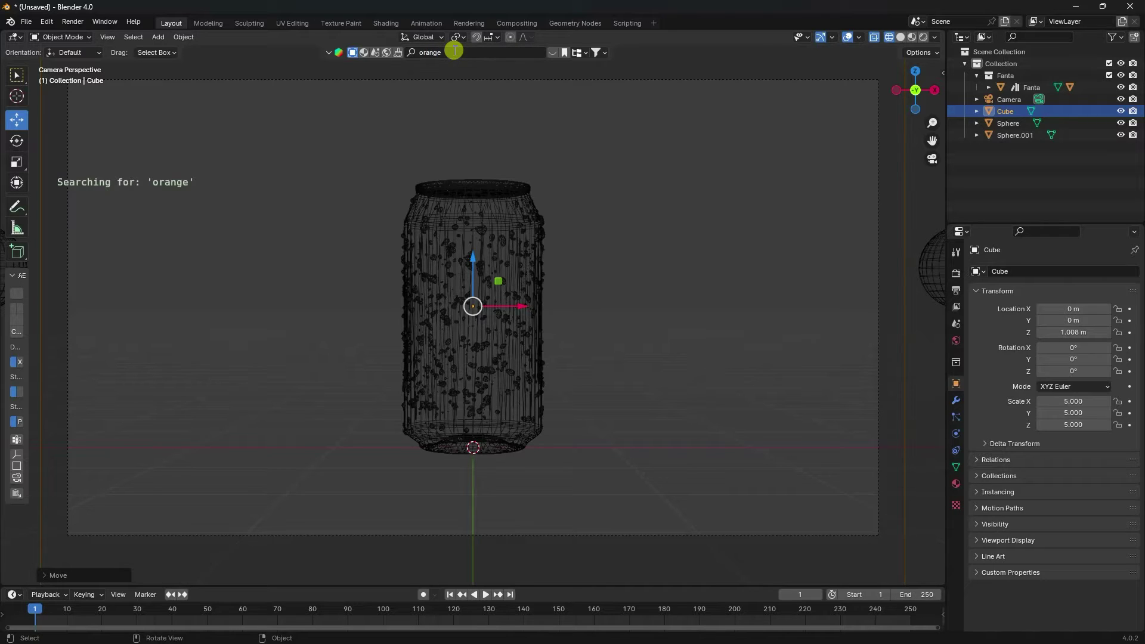
mouse_move(333, 124)
click(833, 131)
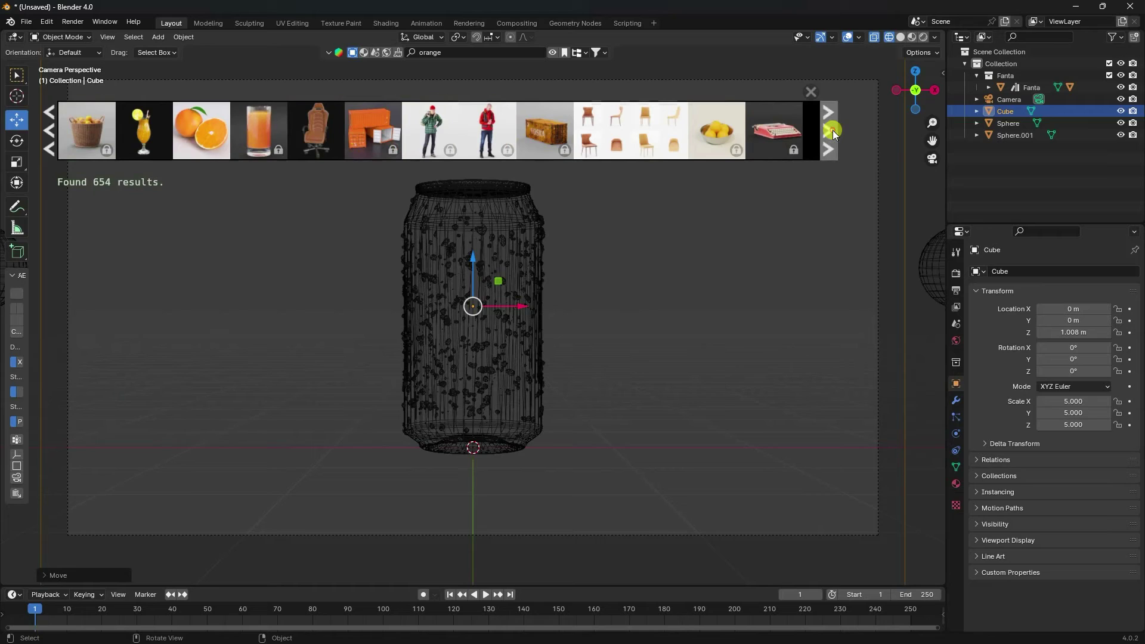
drag(201, 130, 581, 421)
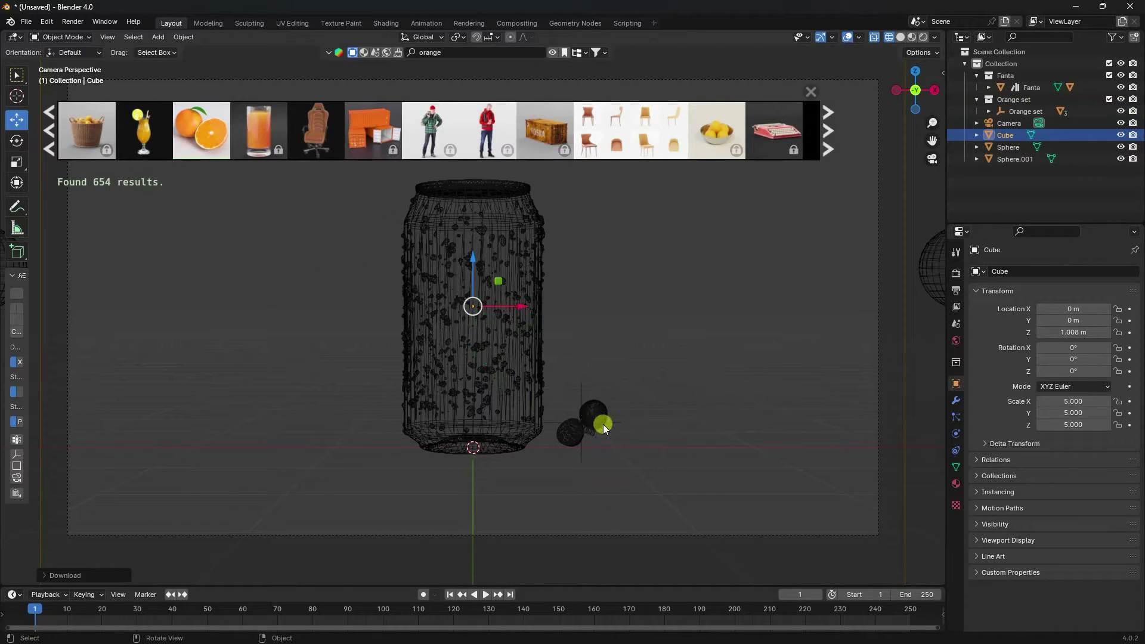
Move the Orange set collection directly under the scene and select its objects
click(1010, 101)
drag(1010, 100, 1005, 152)
right_click(1003, 154)
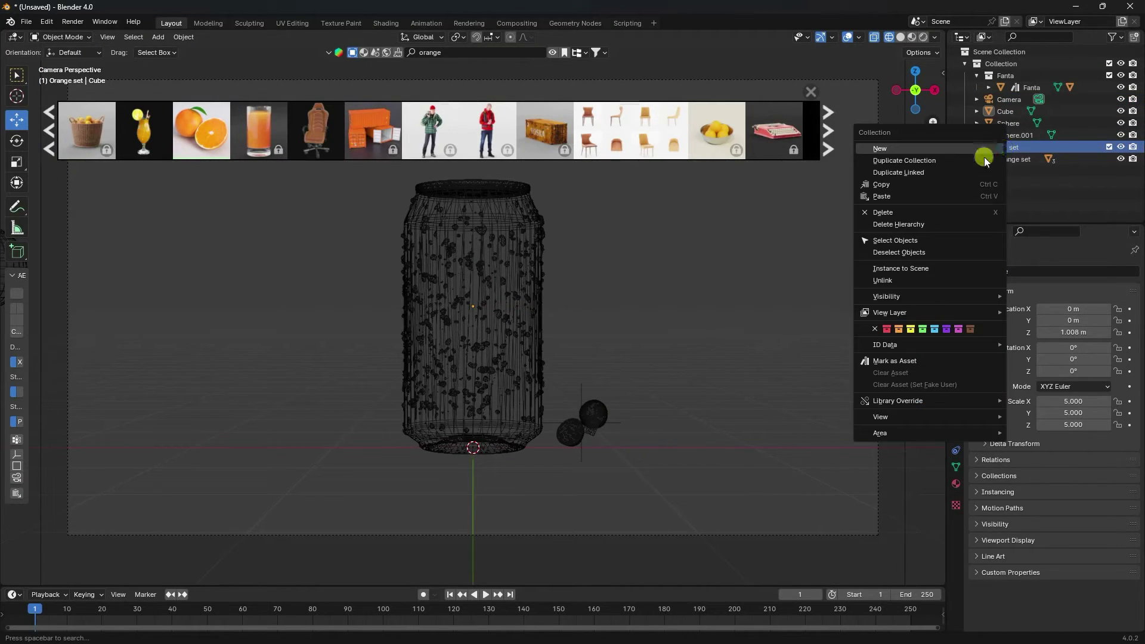
click(898, 237)
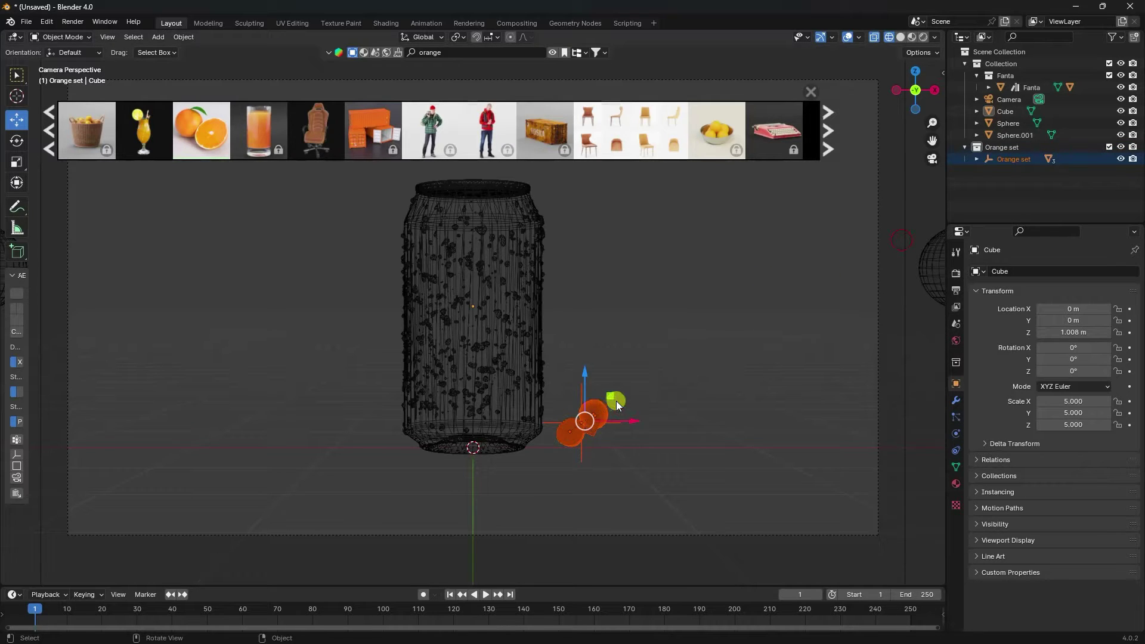
Enlarge the oranges and move them to the centre of the can
key(s)
click(696, 366)
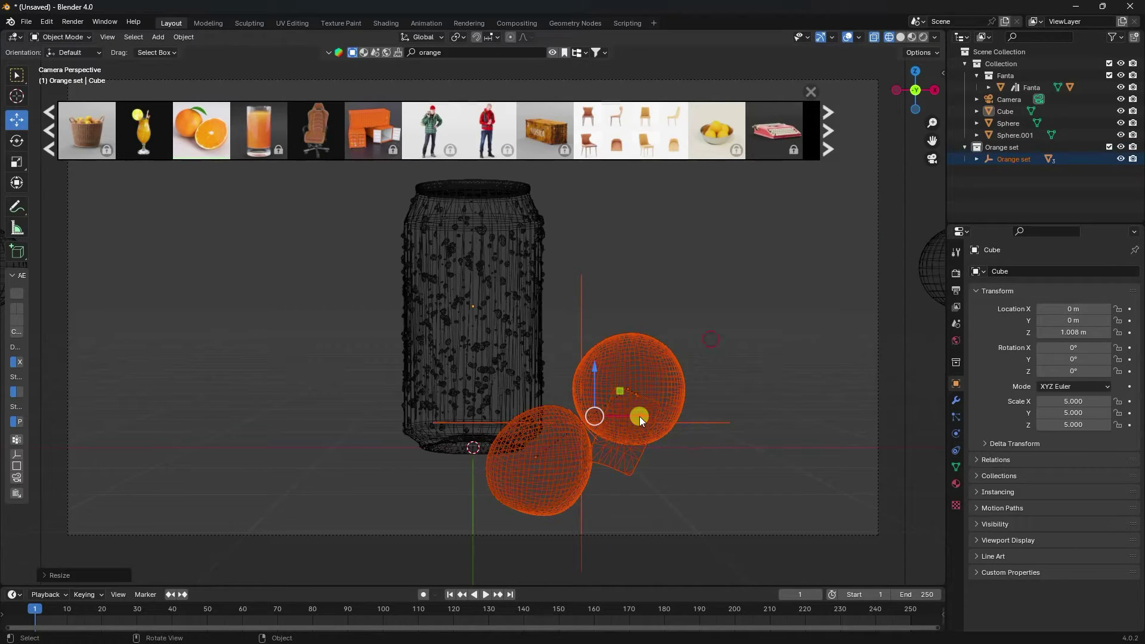
drag(640, 417, 519, 412)
middle_drag(519, 411, 620, 432)
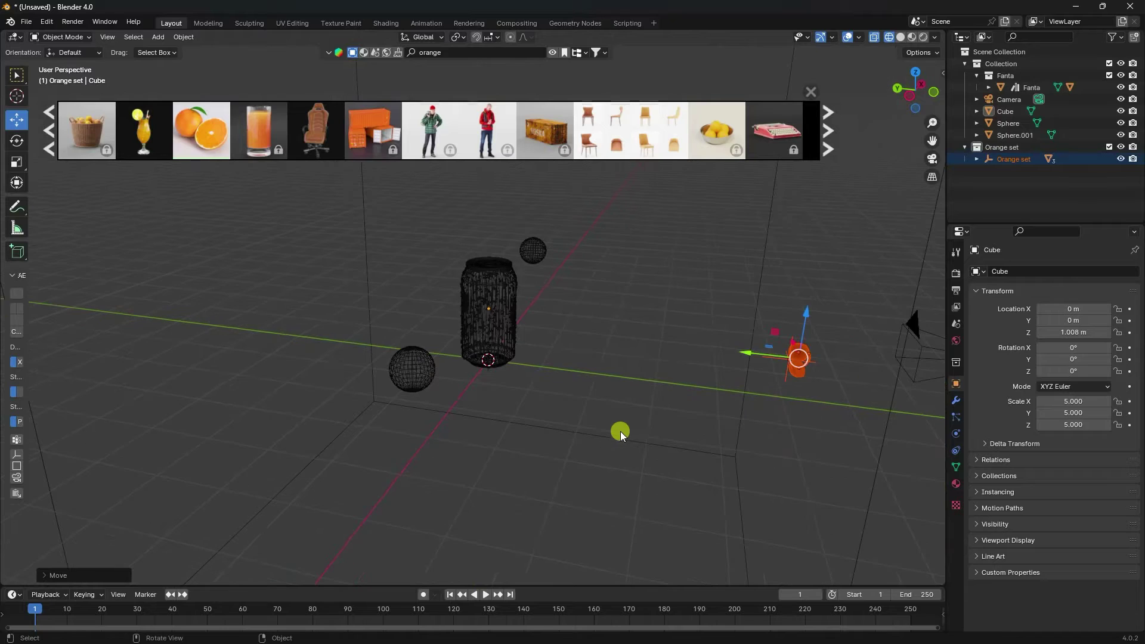
drag(744, 353, 568, 324)
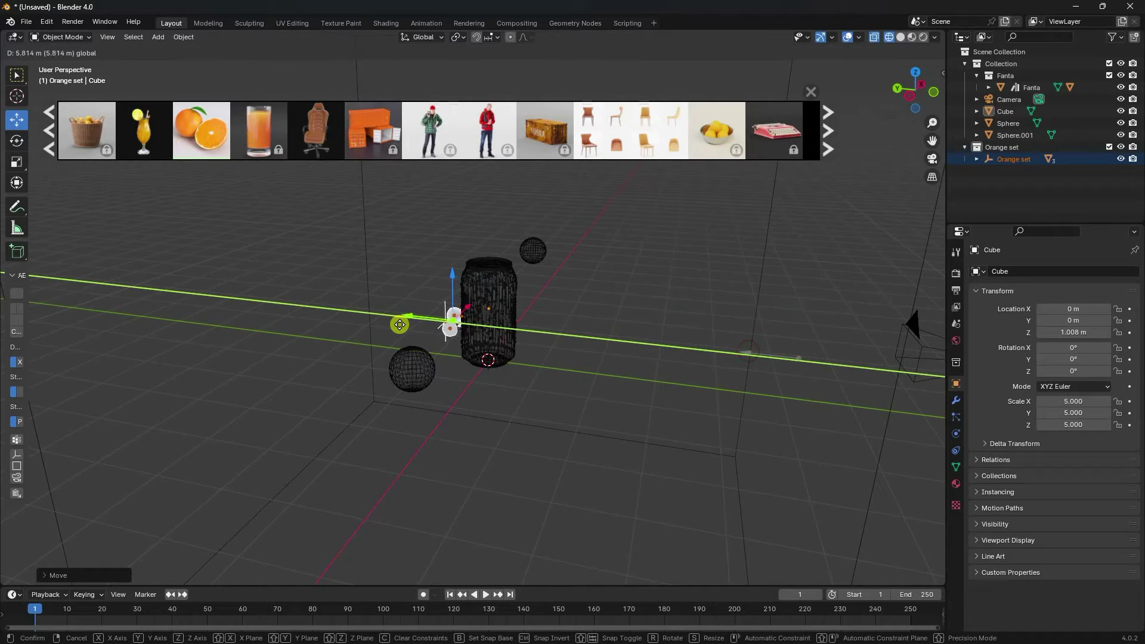
click(403, 322)
key(KP_0)
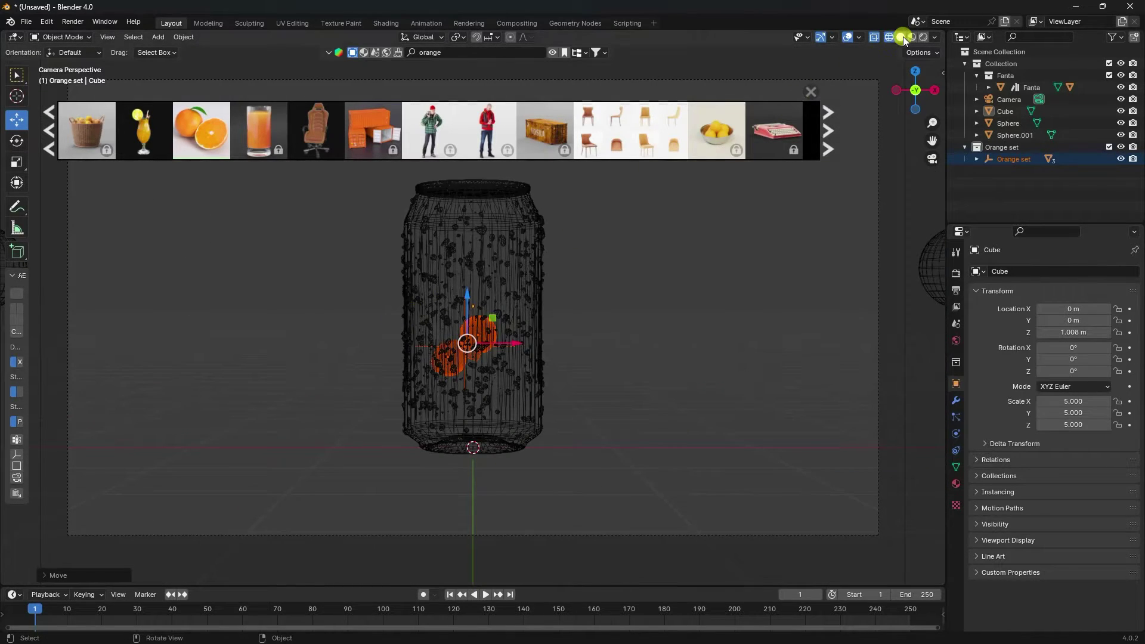
click(901, 37)
Set the backdrop Cube's Display As to Wire and view through the camera
middle_drag(545, 314, 555, 311)
click(644, 283)
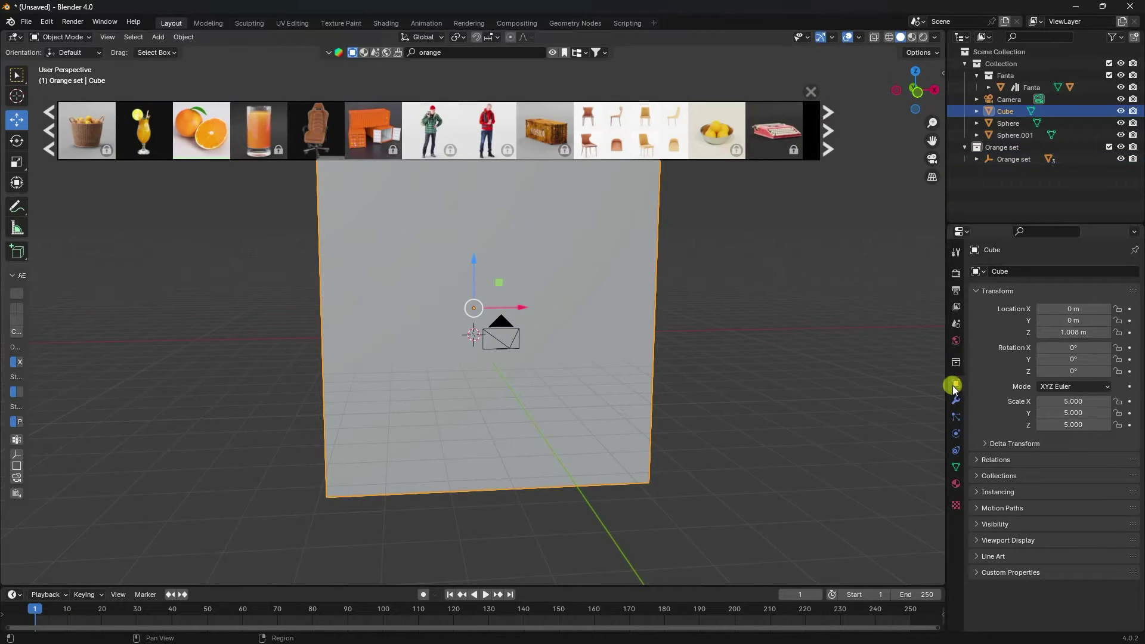
click(980, 540)
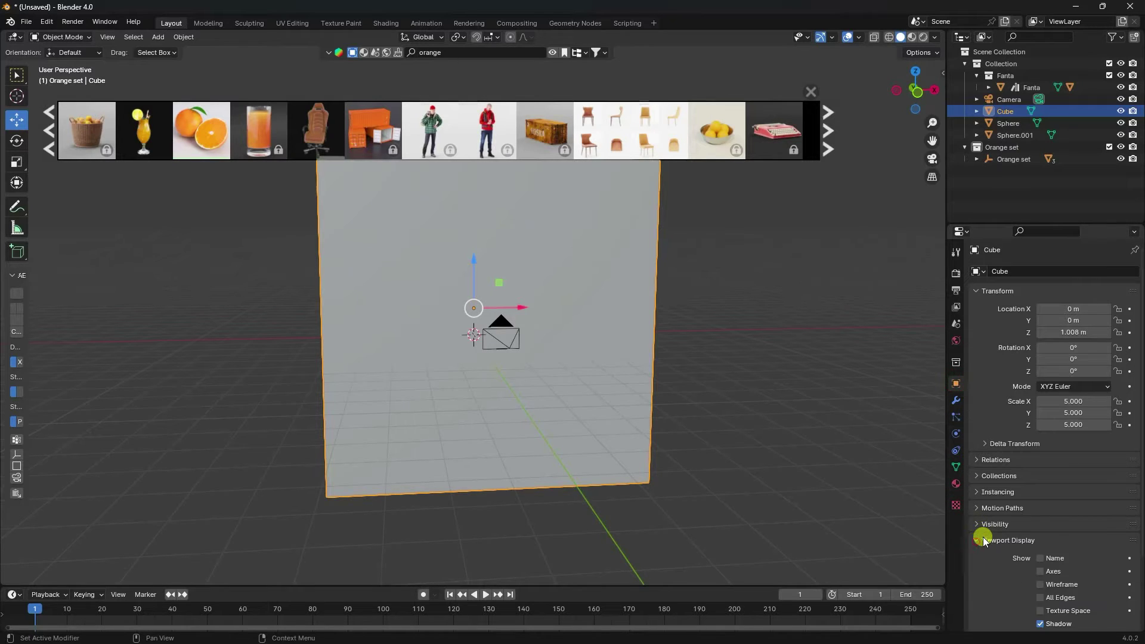
scroll(1014, 546, down, 3)
click(1055, 574)
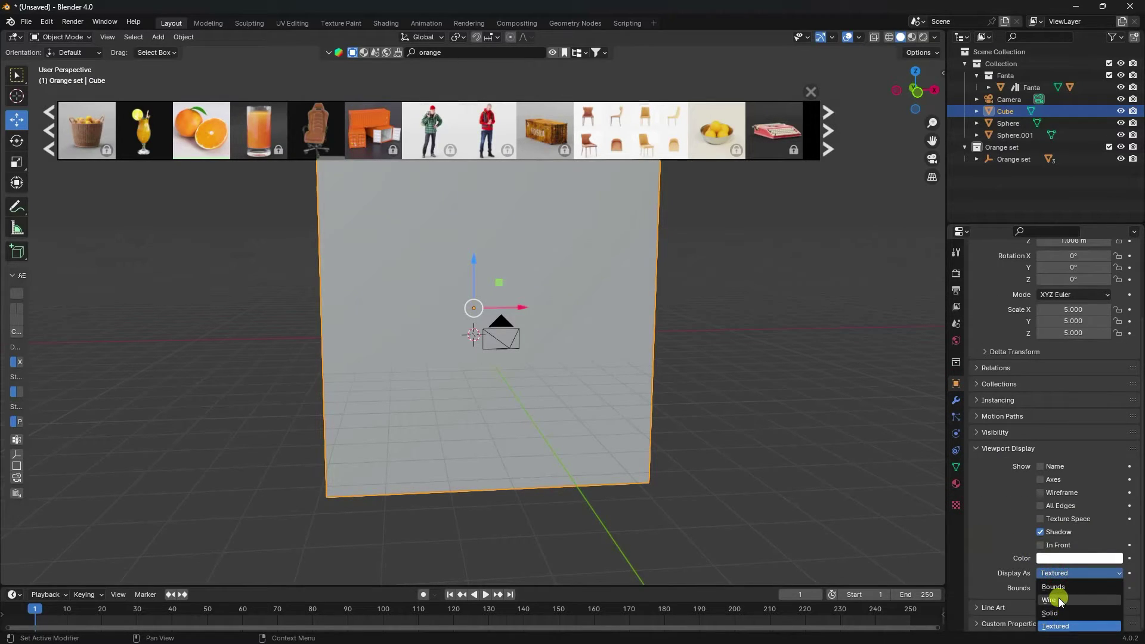
click(1053, 601)
key(KP_0)
drag(507, 307, 463, 310)
key(ctrl+z)
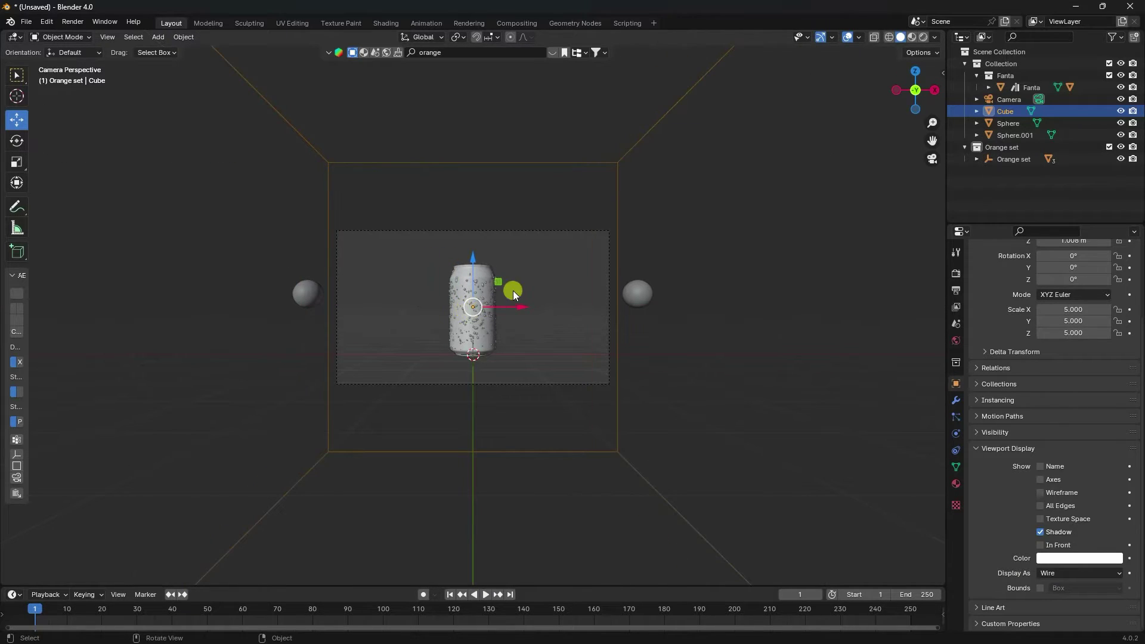
click(1015, 159)
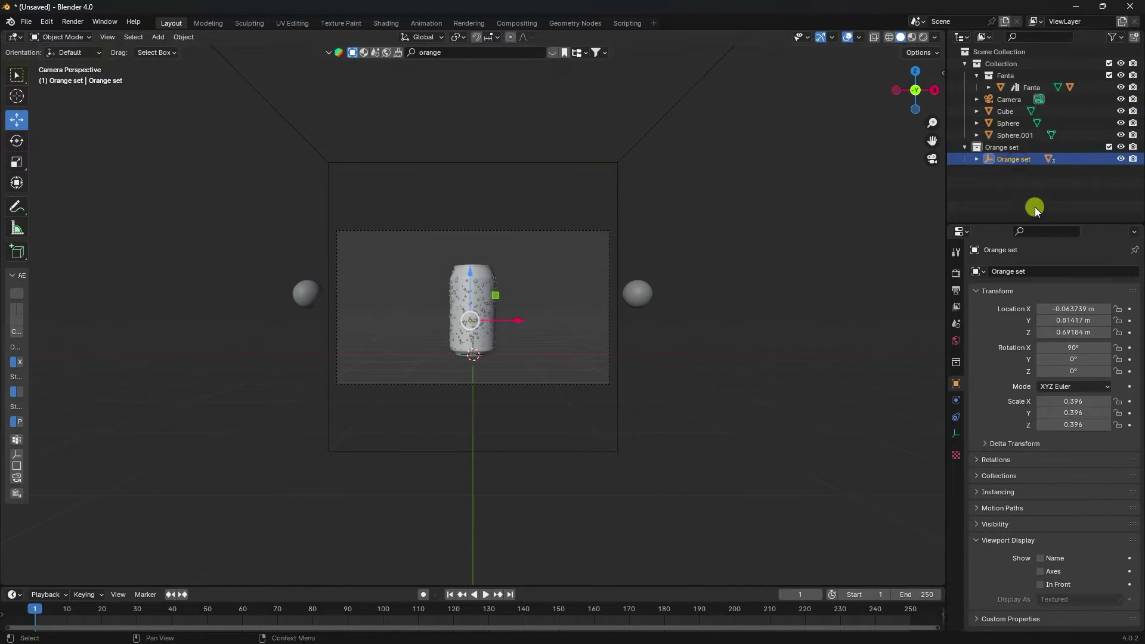
Scale the Orange set hierarchy up to about 0.95 and move it to the can's left
right_click(1014, 160)
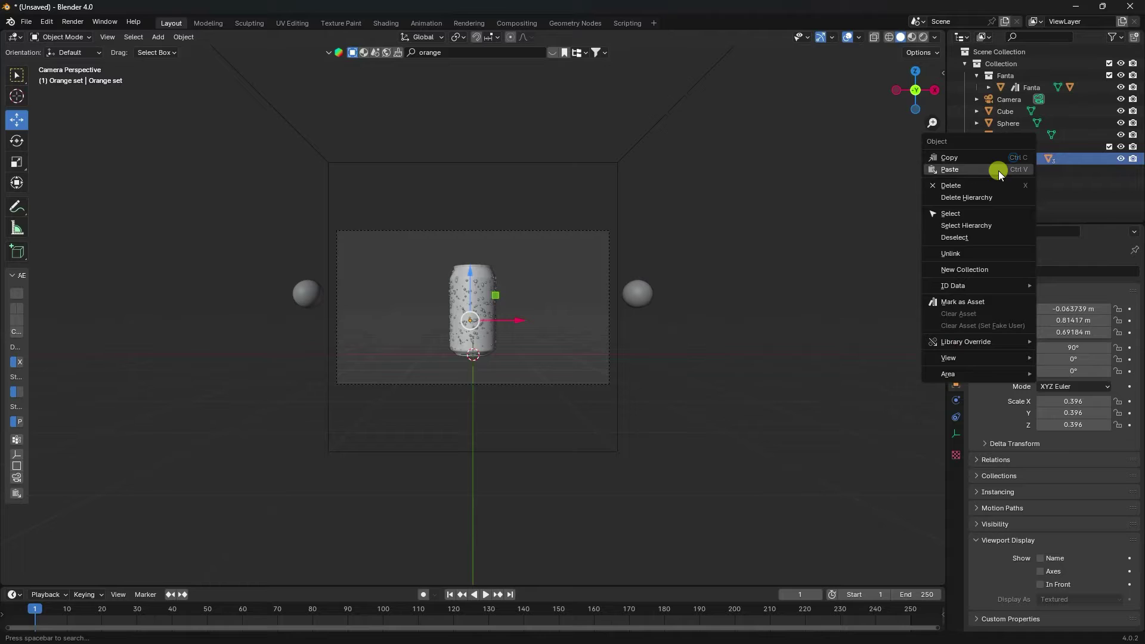
click(963, 227)
scroll(455, 290, up, 6)
key(s)
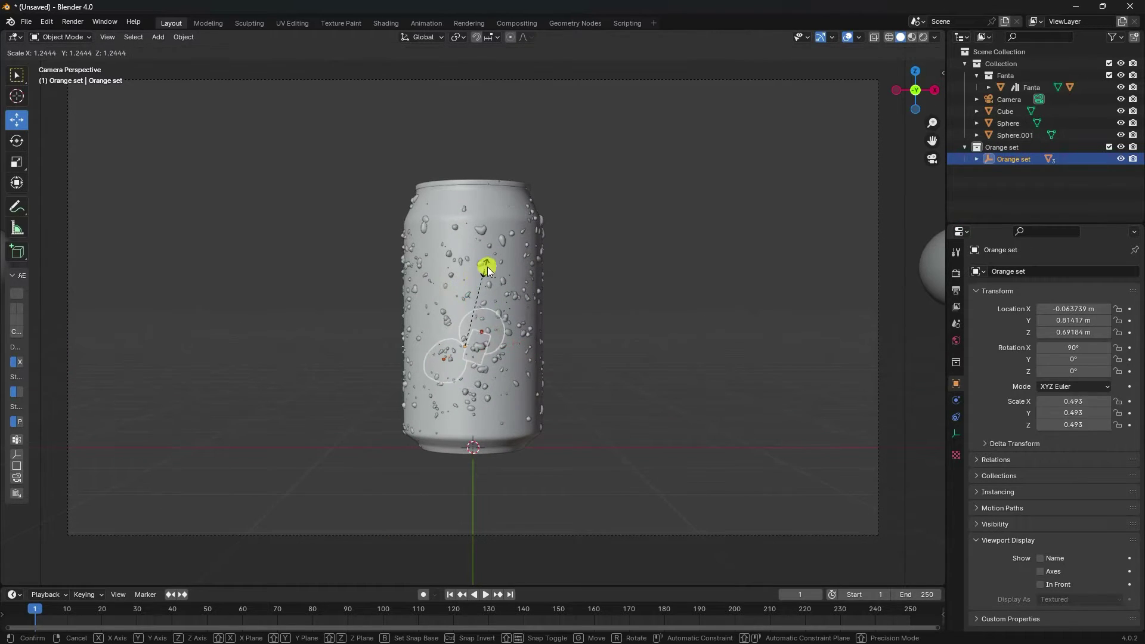
click(574, 237)
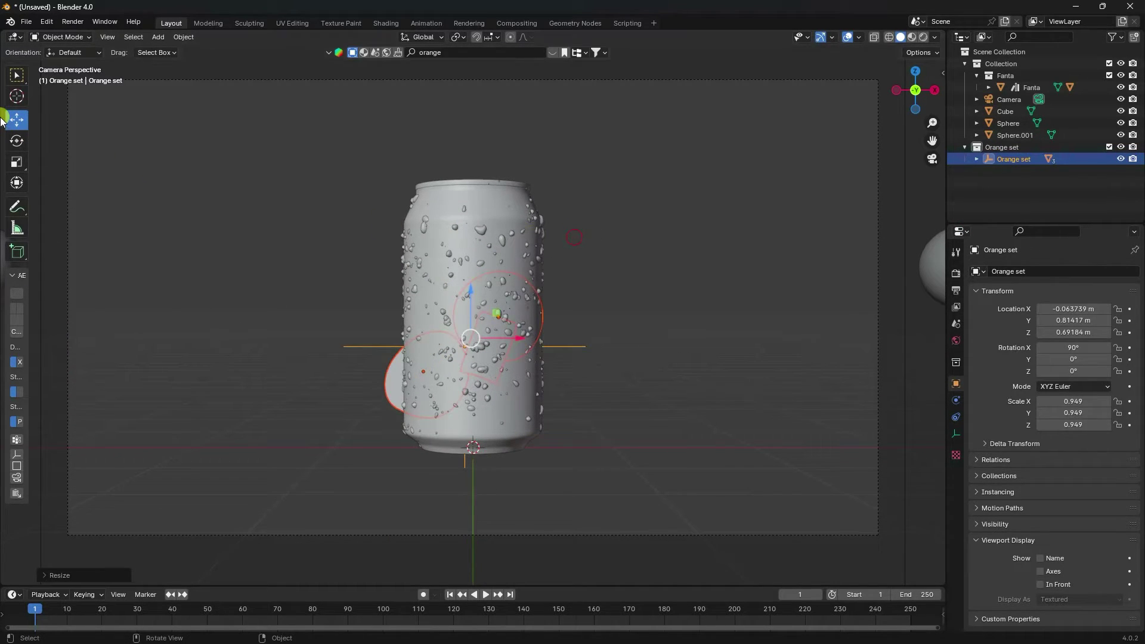
drag(503, 331, 432, 345)
click(605, 282)
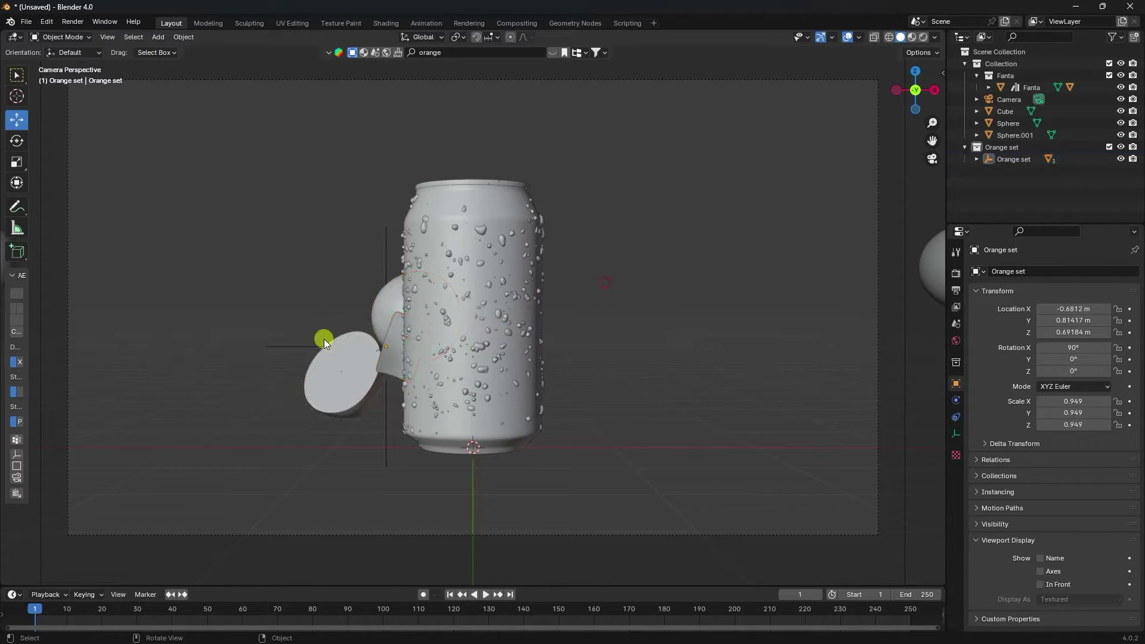
Copy and paste the Orange set collection, placing the duplicate right of the can along X
scroll(358, 322, up, 4)
scroll(256, 374, down, 2)
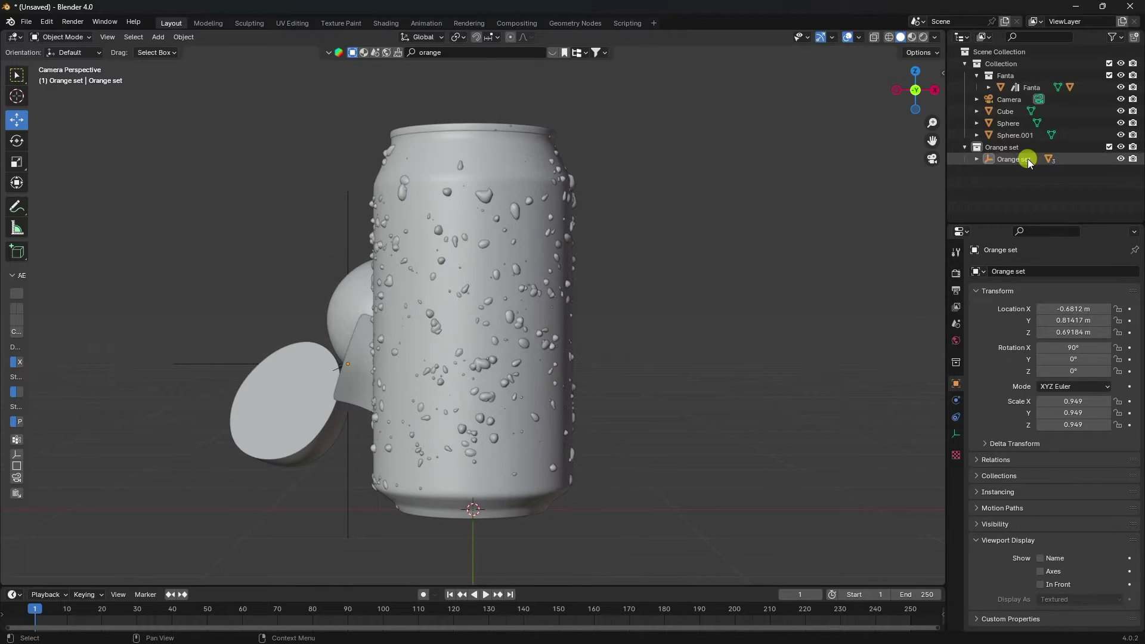
right_click(1005, 147)
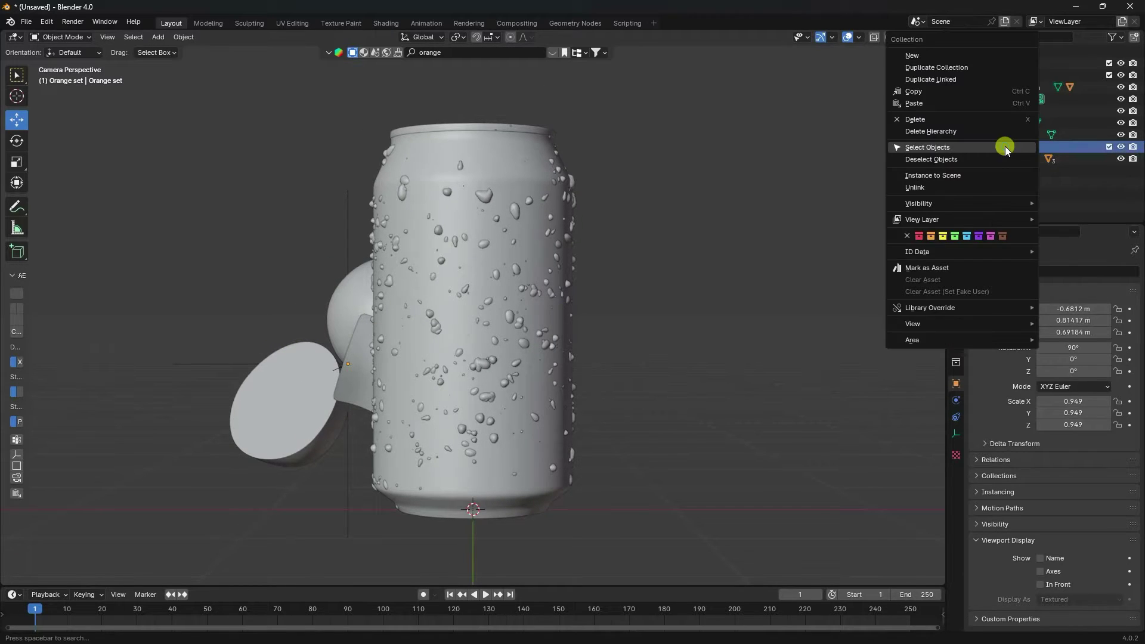
click(975, 146)
key(ctrl+c)
key(ctrl+v)
key(g)
key(x)
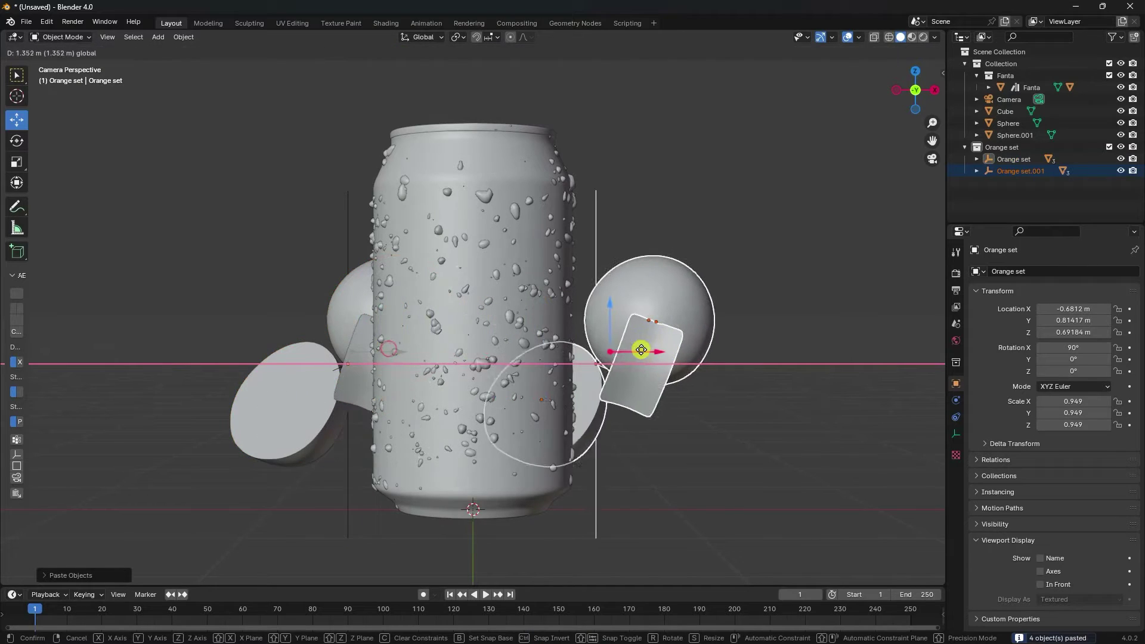
click(650, 351)
Tilt the copied orange set and raise it to the upper right
click(16, 141)
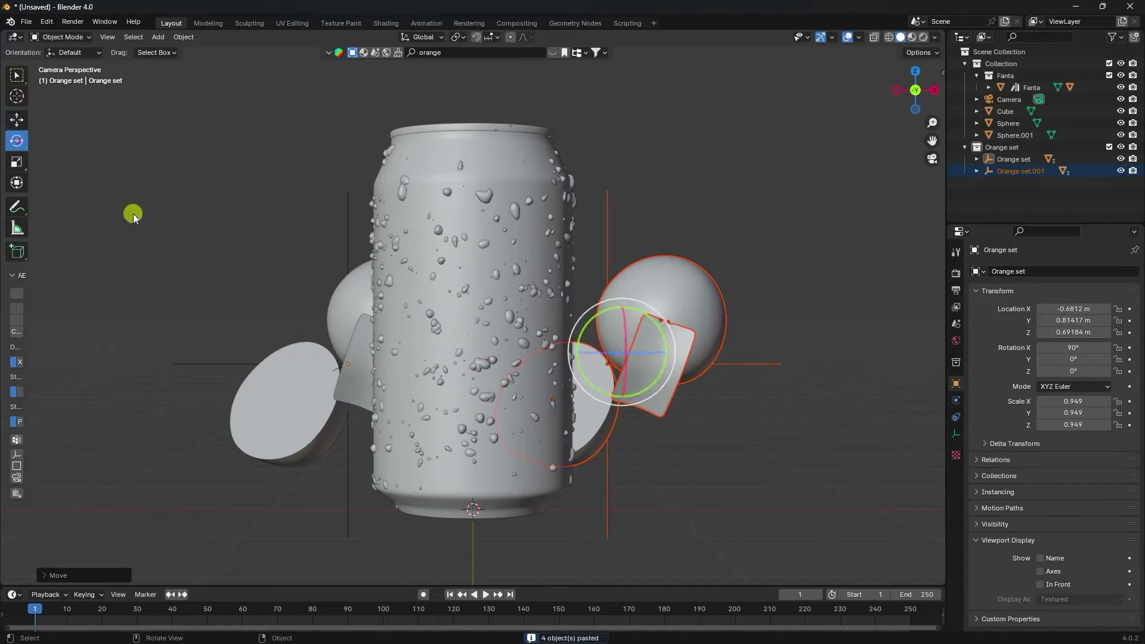
drag(606, 377, 508, 266)
click(17, 117)
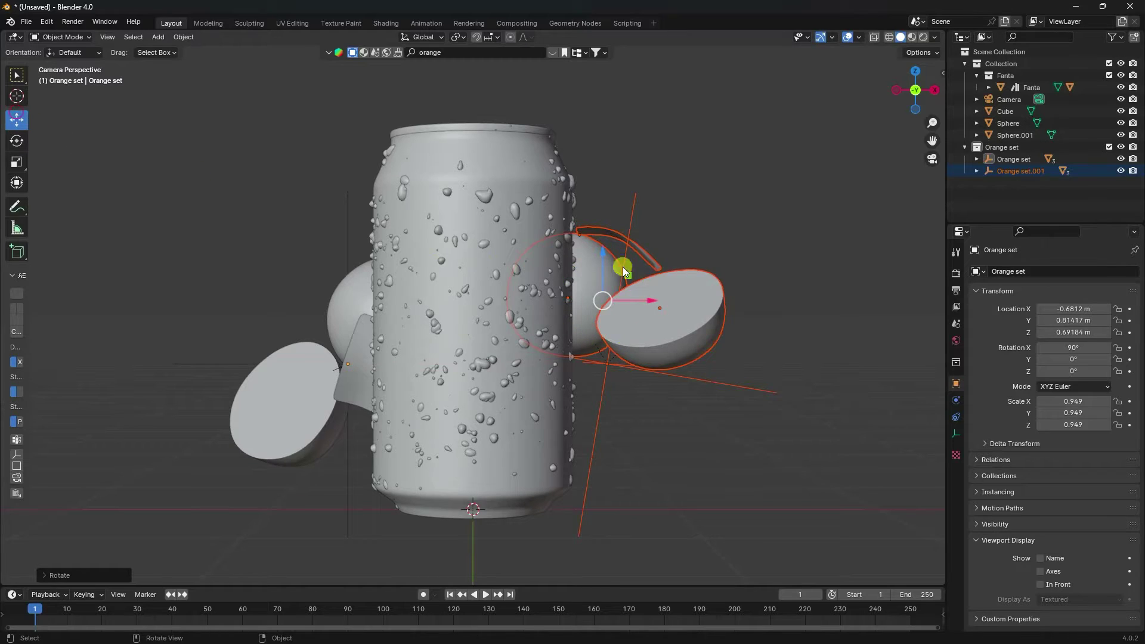
drag(604, 247, 711, 145)
click(711, 144)
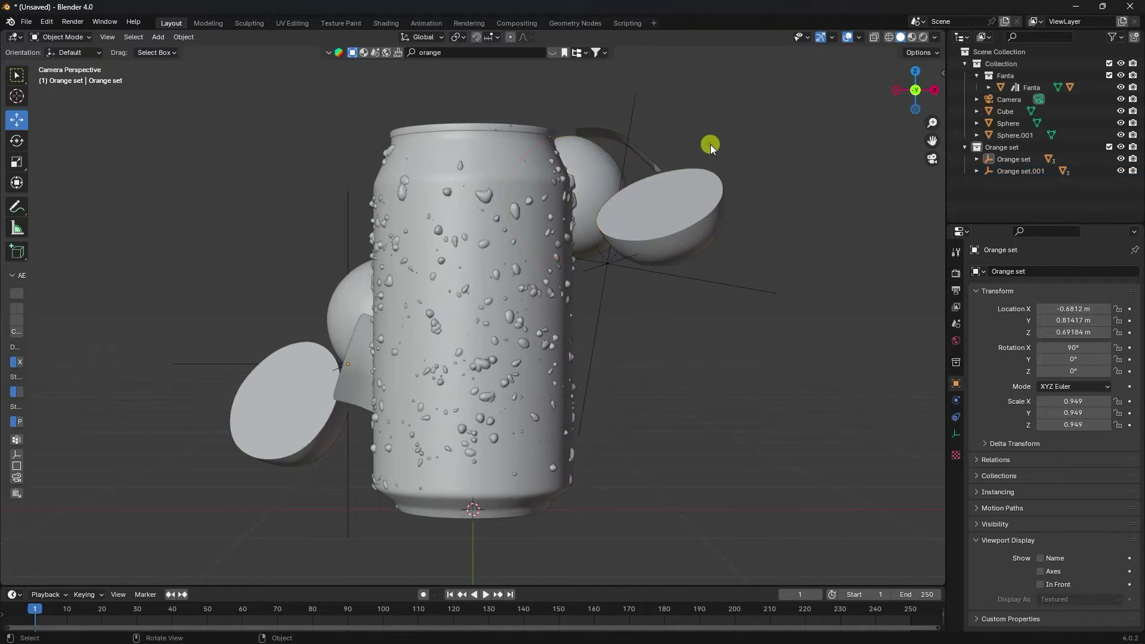
Duplicate the upper-right half-orange and move it down along Z and Y to the lower right
scroll(589, 268, down, 3)
scroll(542, 269, up, 1)
click(602, 245)
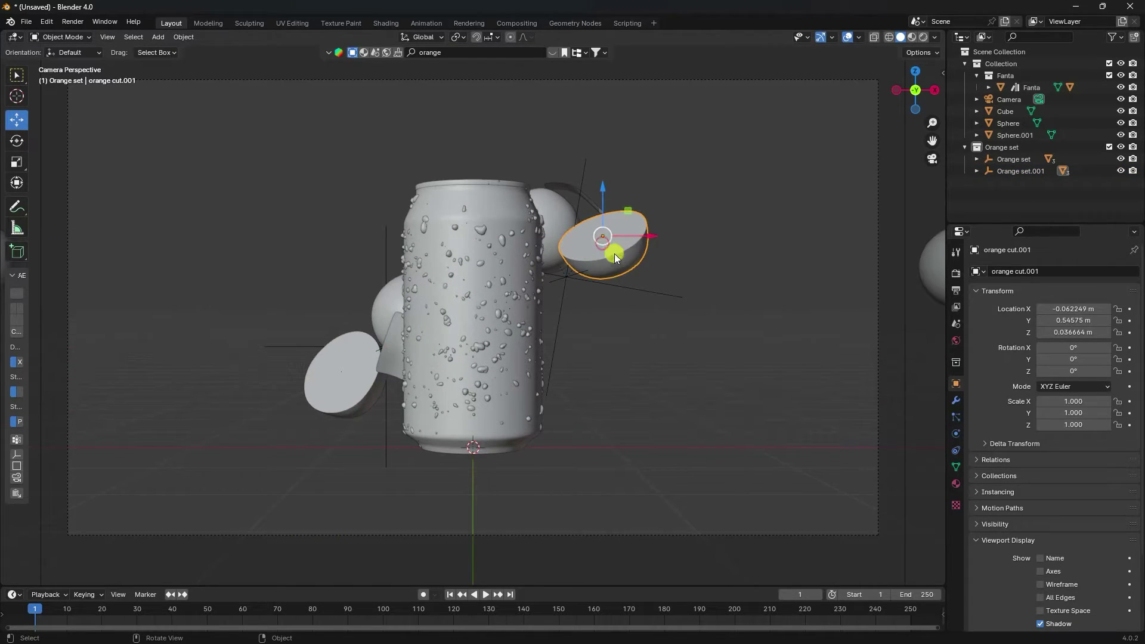
key(ctrl+c)
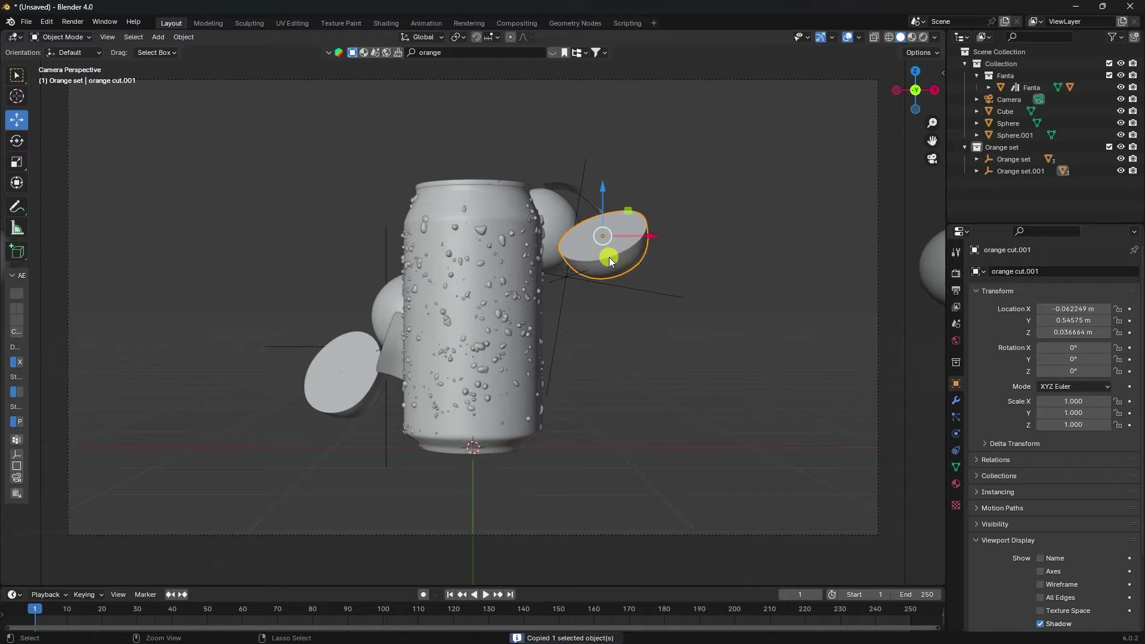
key(ctrl+v)
key(g)
key(z)
click(570, 356)
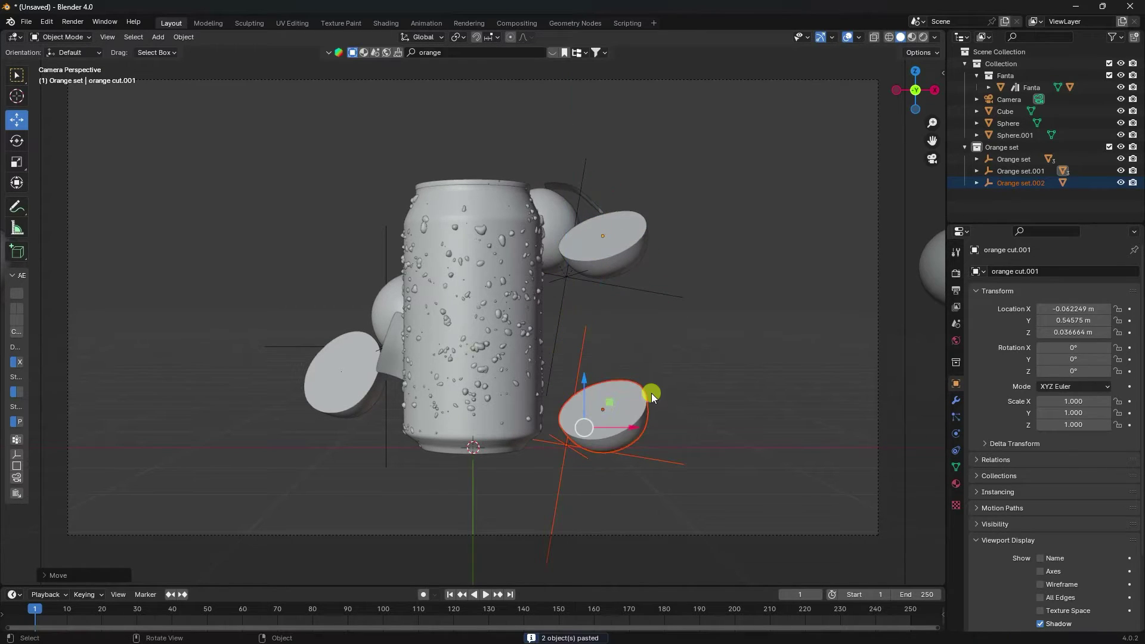
key(g)
key(y)
middle_drag(588, 429, 534, 382)
click(467, 400)
key(KP_0)
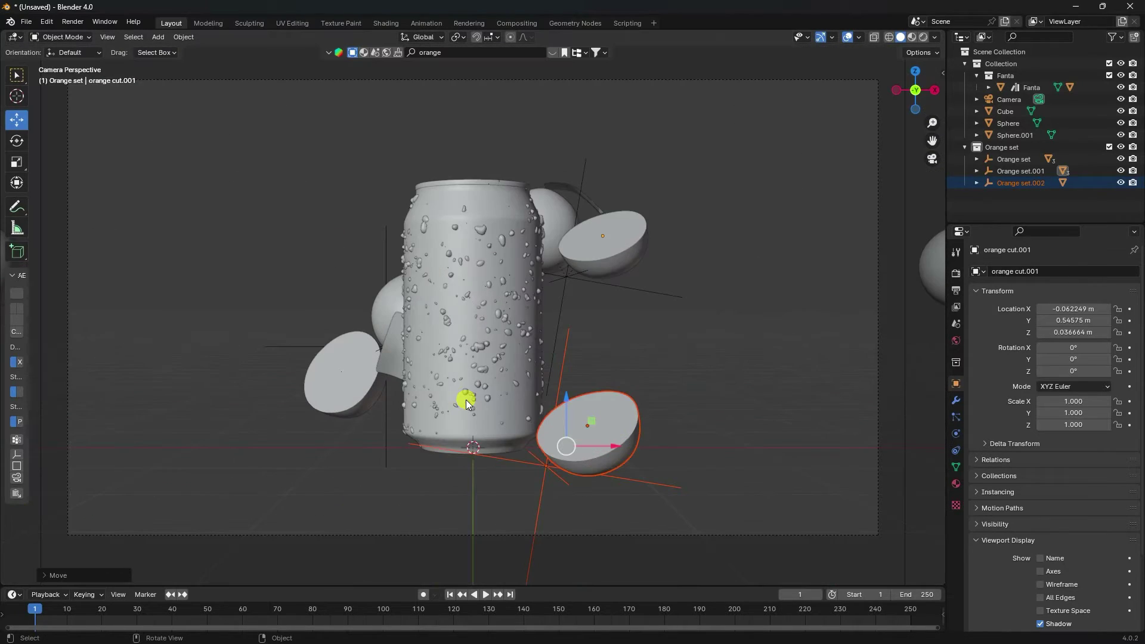
Rotate half-orange orange cut.003 to 2.6461°, 6.3042° and 85.047°
click(586, 414)
click(17, 140)
drag(573, 405, 664, 402)
scroll(665, 402, up, 1)
key(shift+space)
key(g)
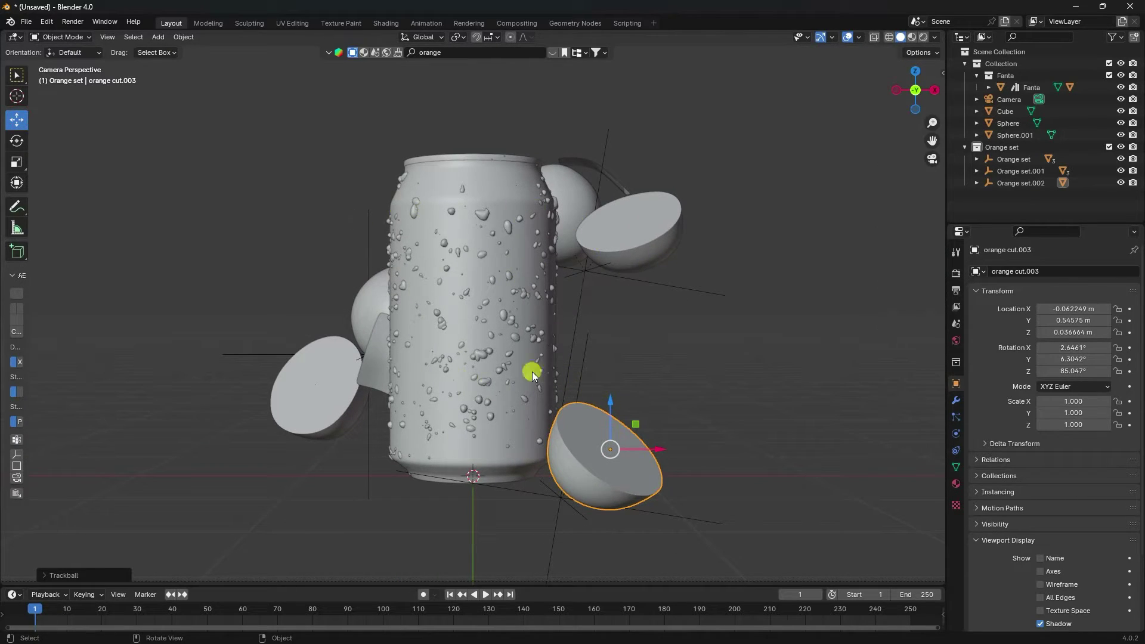
middle_drag(432, 299, 405, 323)
key(KP_0)
Set the render engine to Cycles on GPU Compute, 512 max samples, and expand the Film panel
click(957, 274)
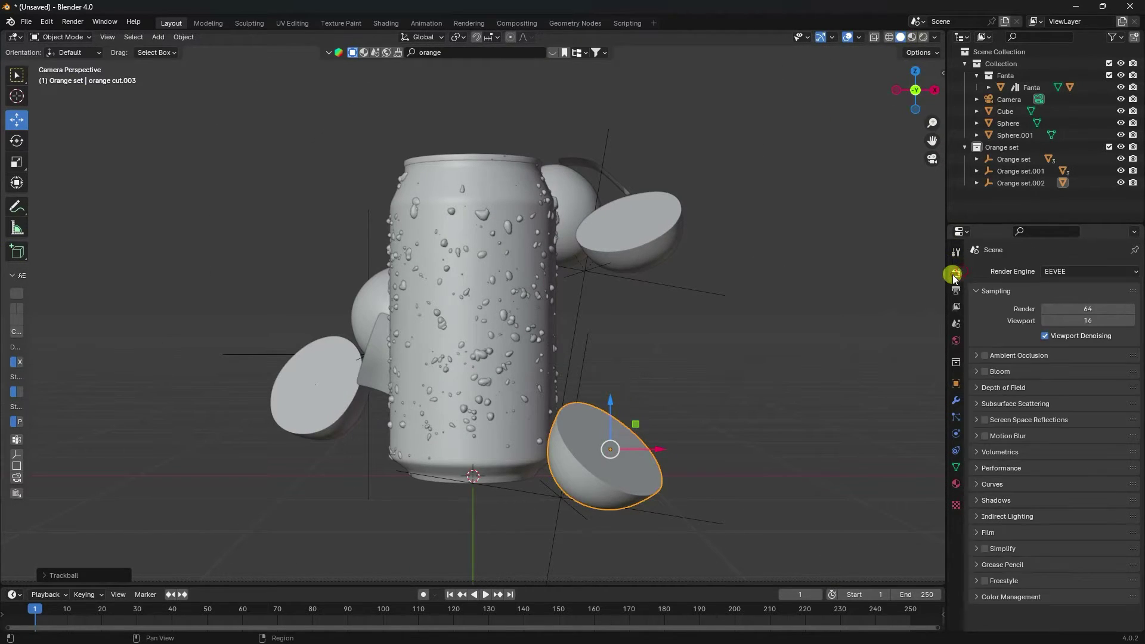
click(1088, 273)
click(1059, 310)
click(1057, 301)
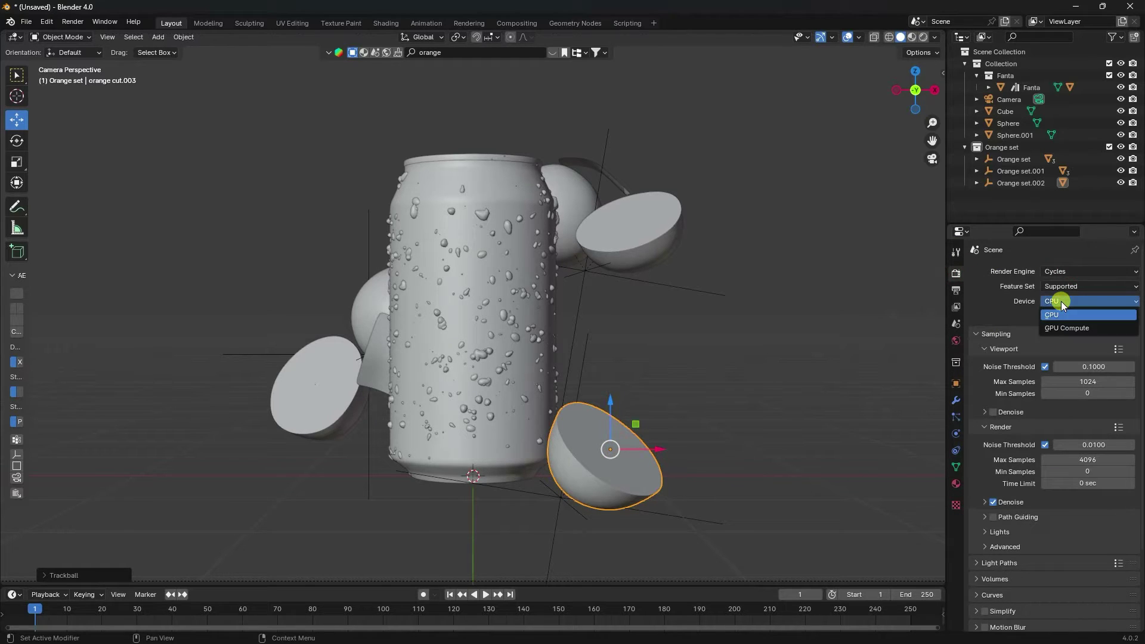
click(1057, 327)
click(1088, 446)
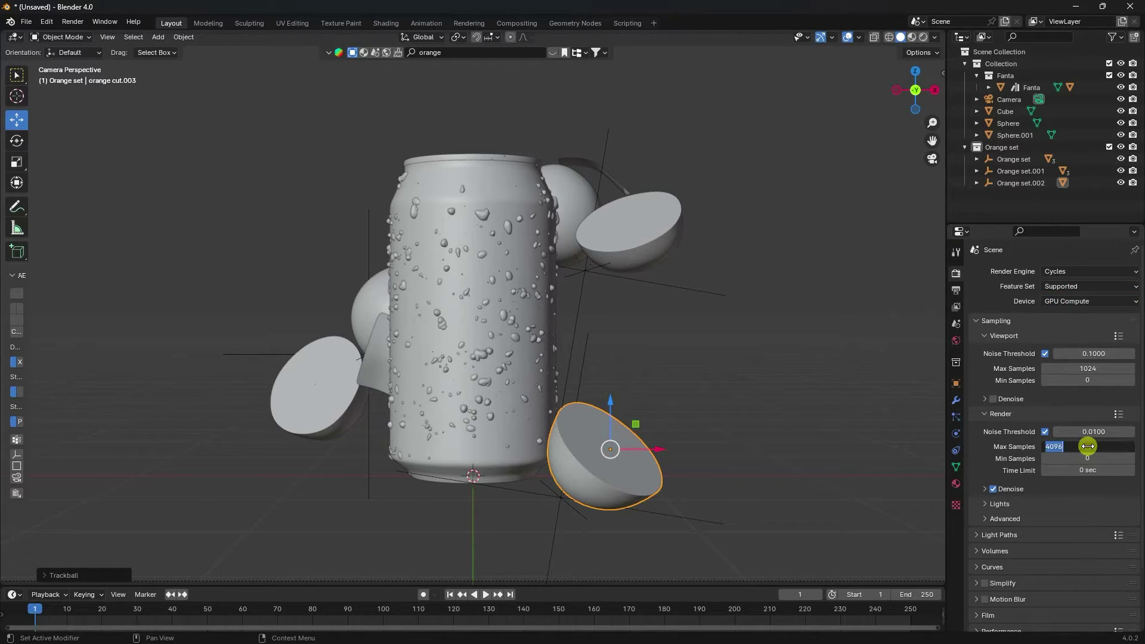
key(Return)
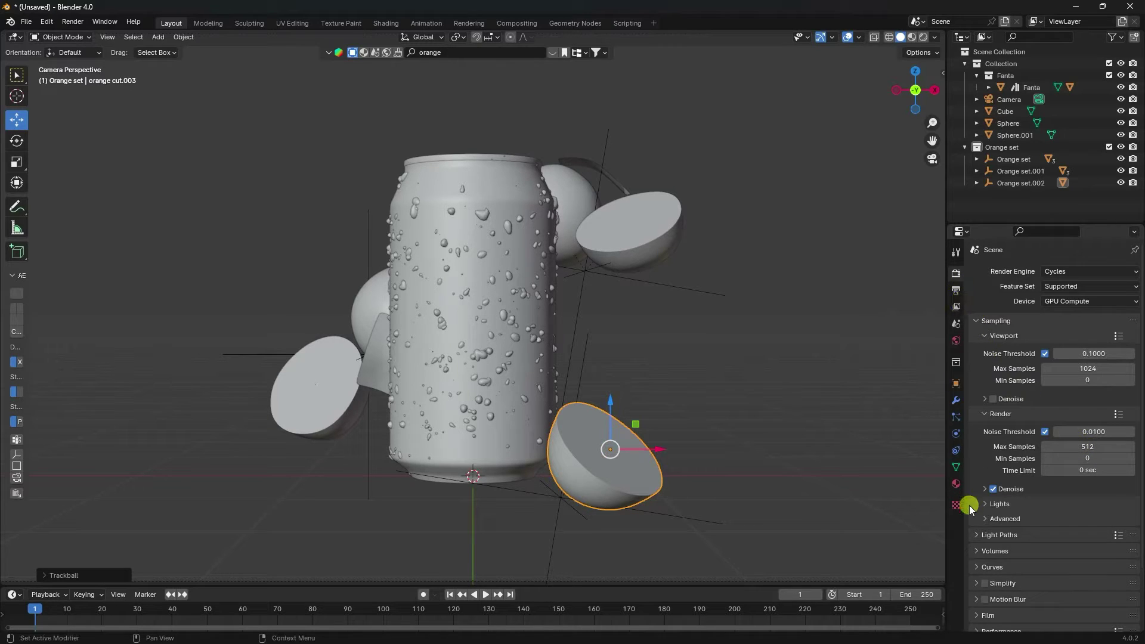
scroll(992, 540, down, 3)
click(978, 544)
scroll(977, 542, down, 5)
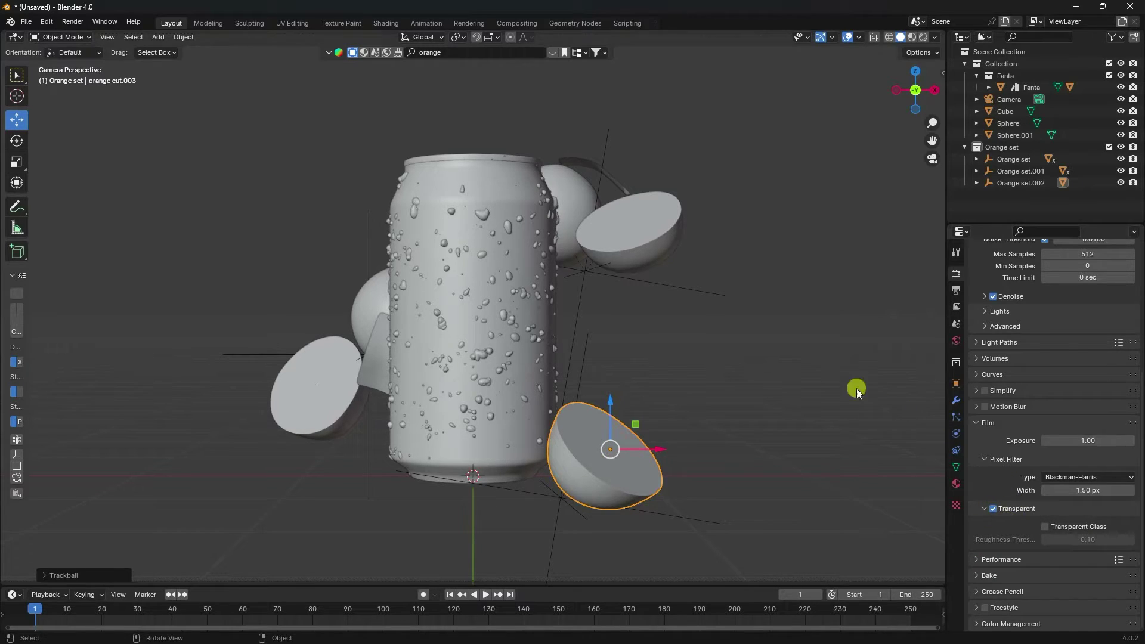
click(912, 37)
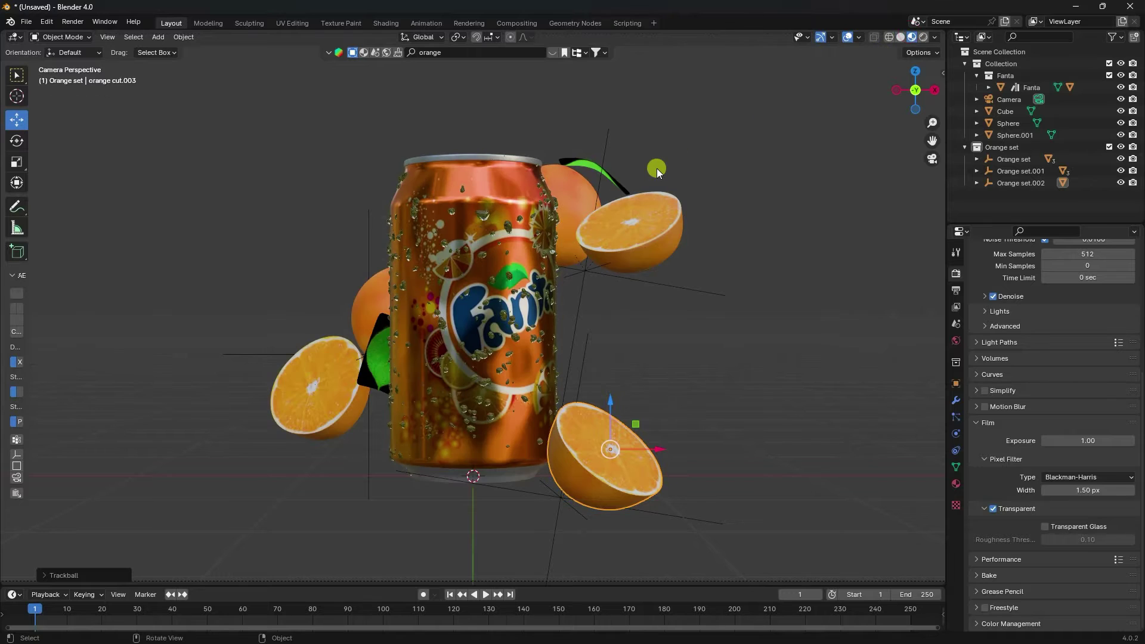
scroll(320, 274, down, 2)
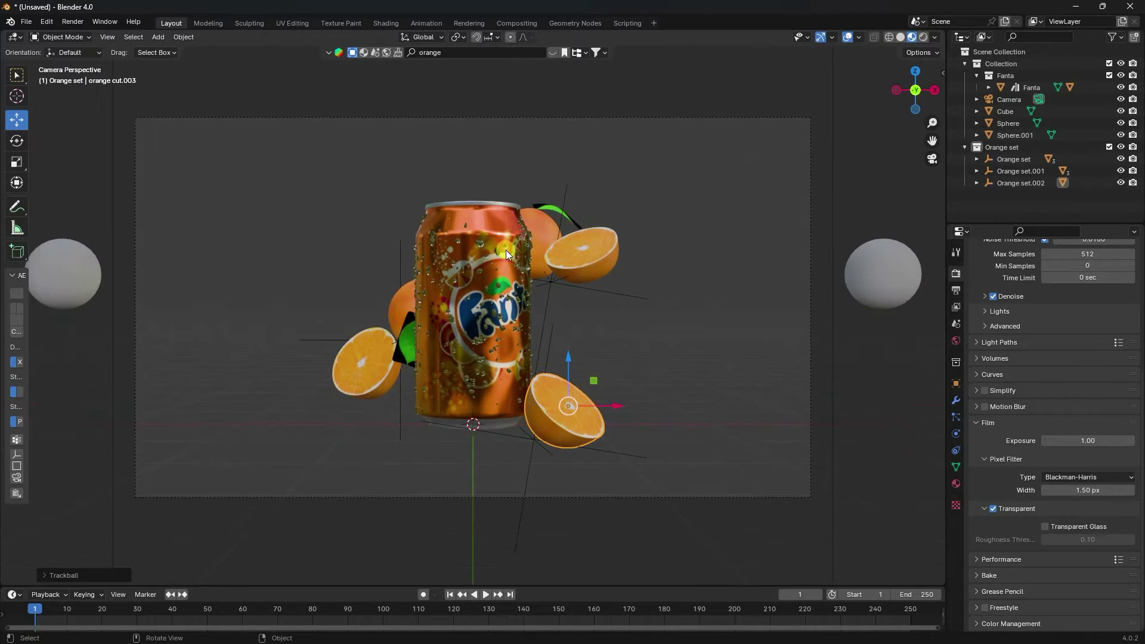
scroll(506, 250, up, 2)
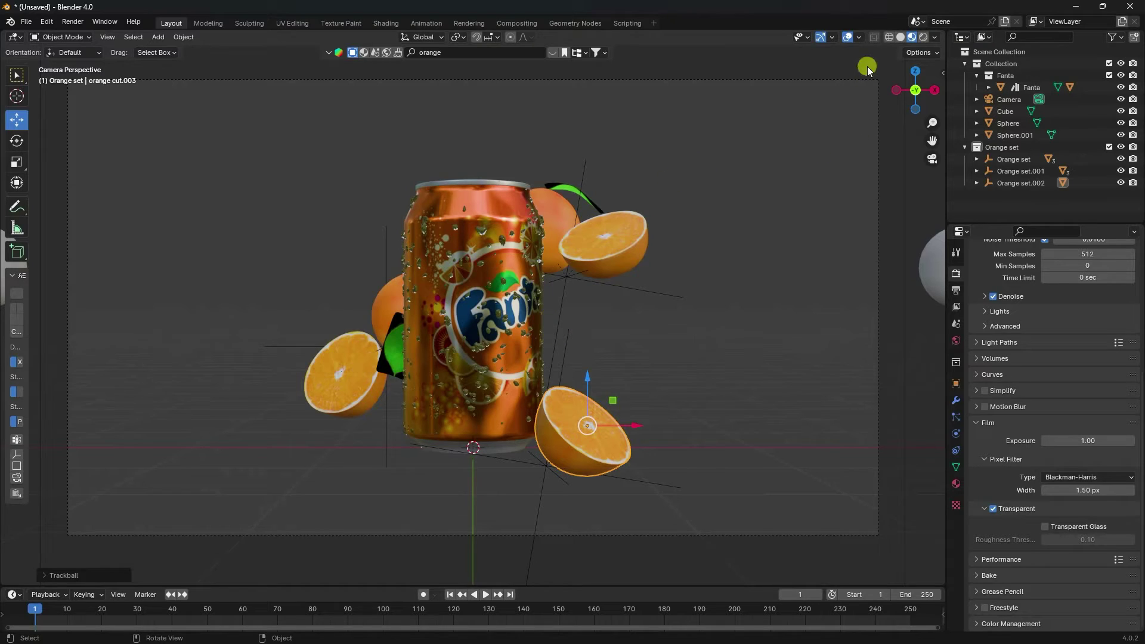
click(902, 38)
scroll(529, 346, down, 3)
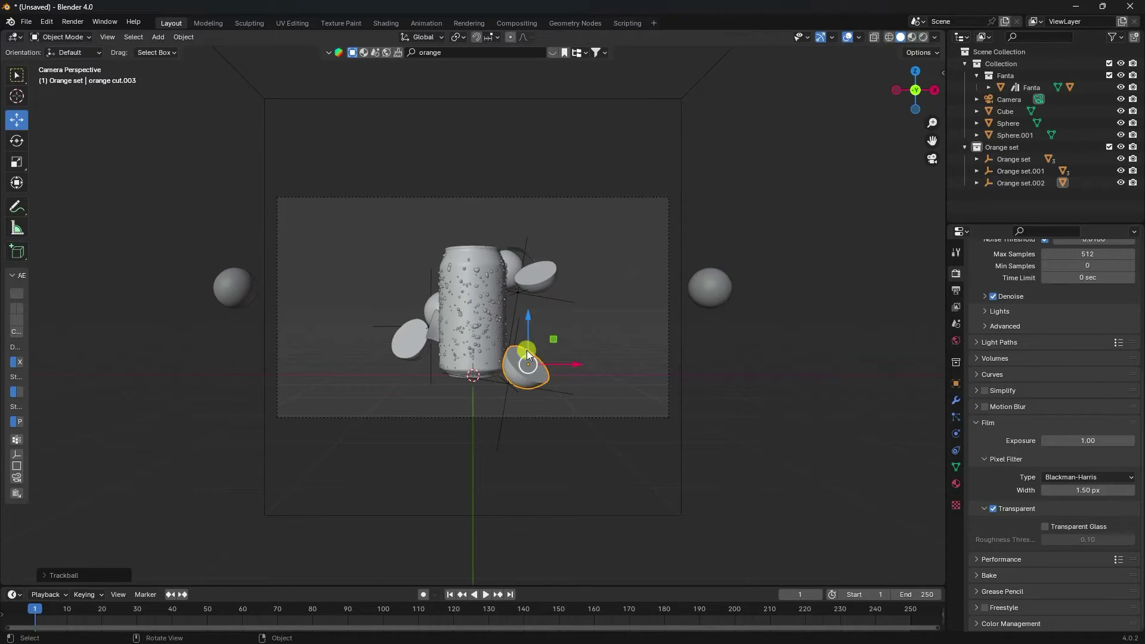
scroll(355, 246, up, 2)
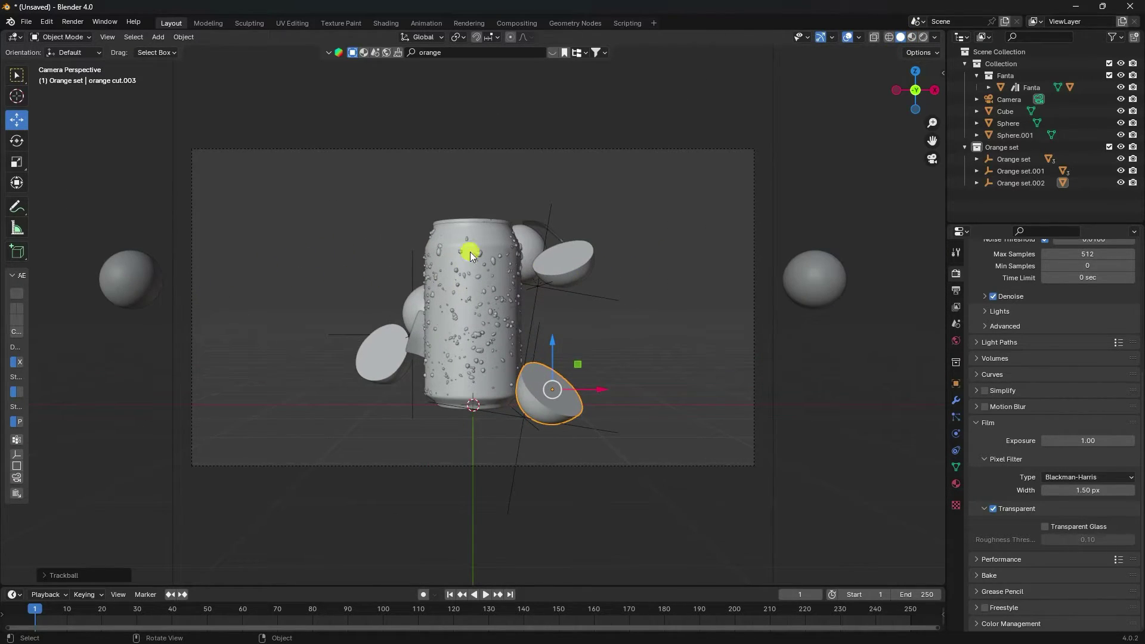
click(485, 229)
scroll(481, 221, up, 4)
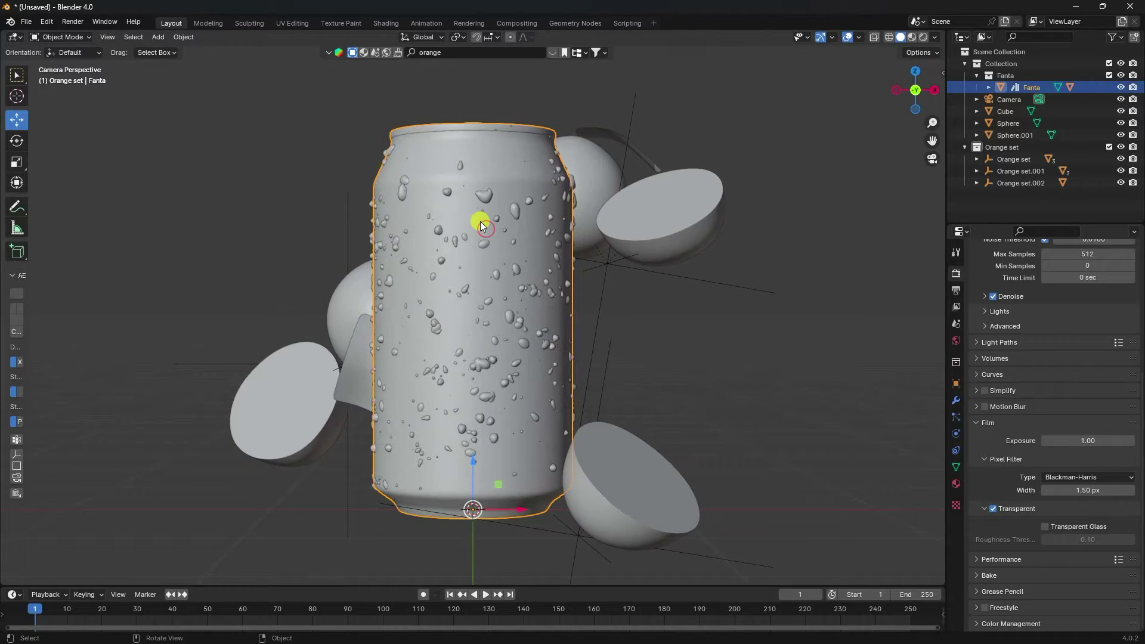
Make the can a fluid Effector with 50 sampling substeps
click(955, 431)
click(1086, 286)
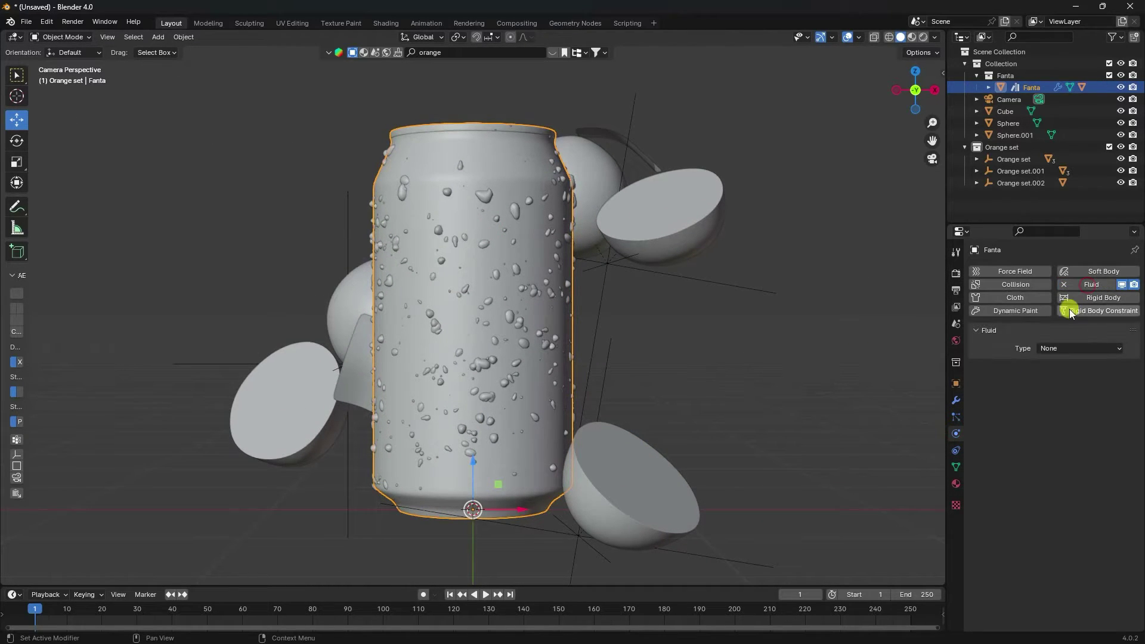
click(1055, 348)
click(1052, 402)
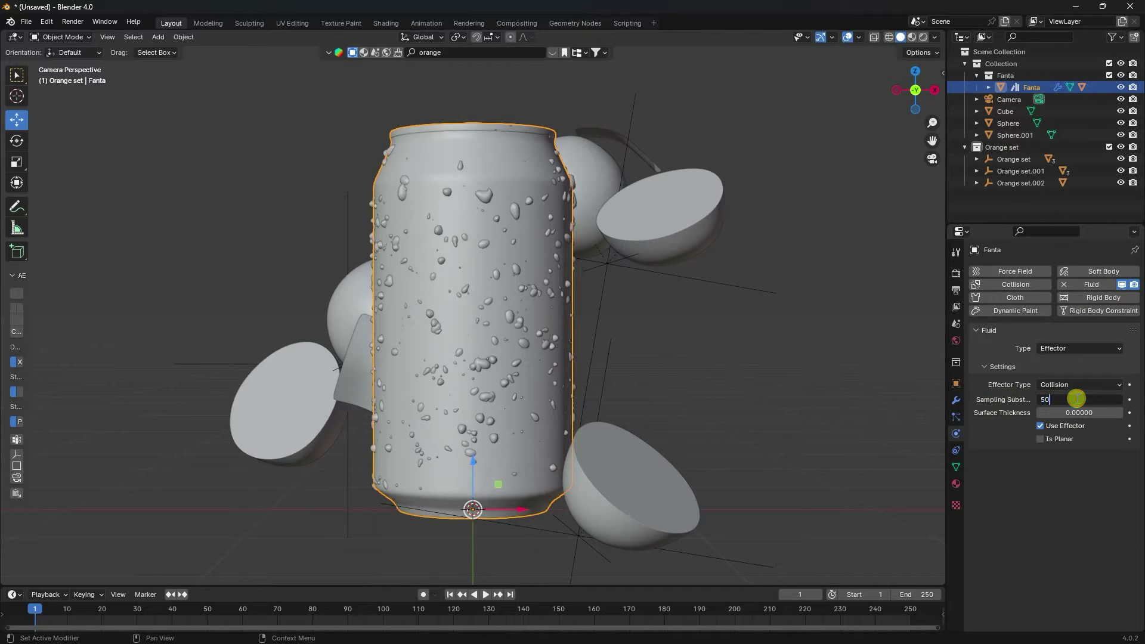
key(Return)
scroll(481, 346, down, 3)
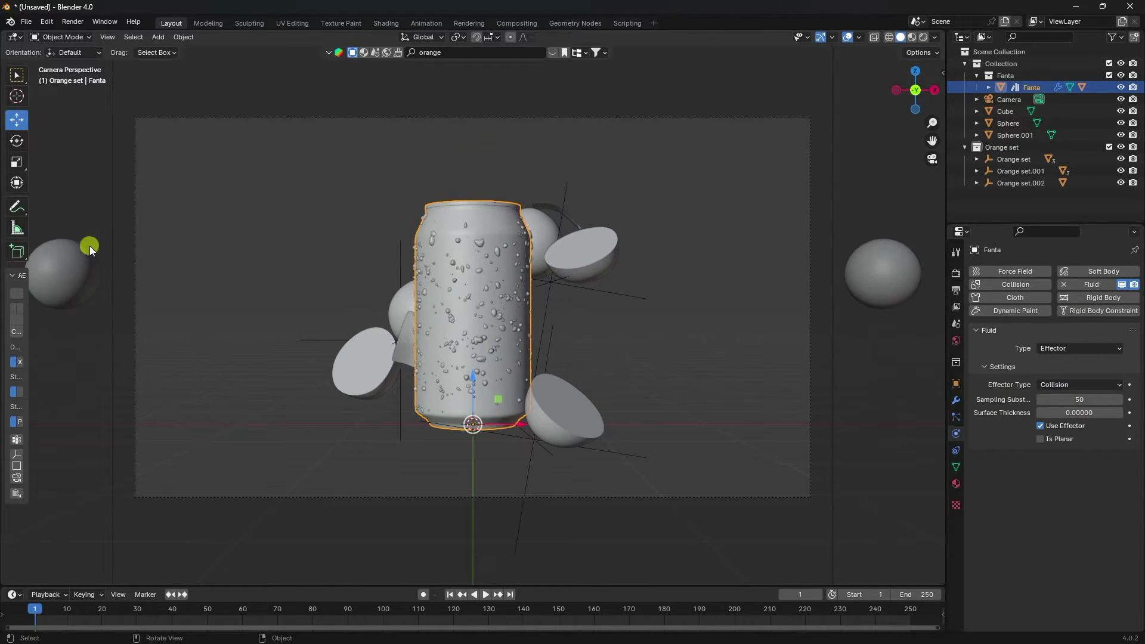
Make the left sphere a Liquid fluid Flow source with 2 sampling substeps
click(66, 247)
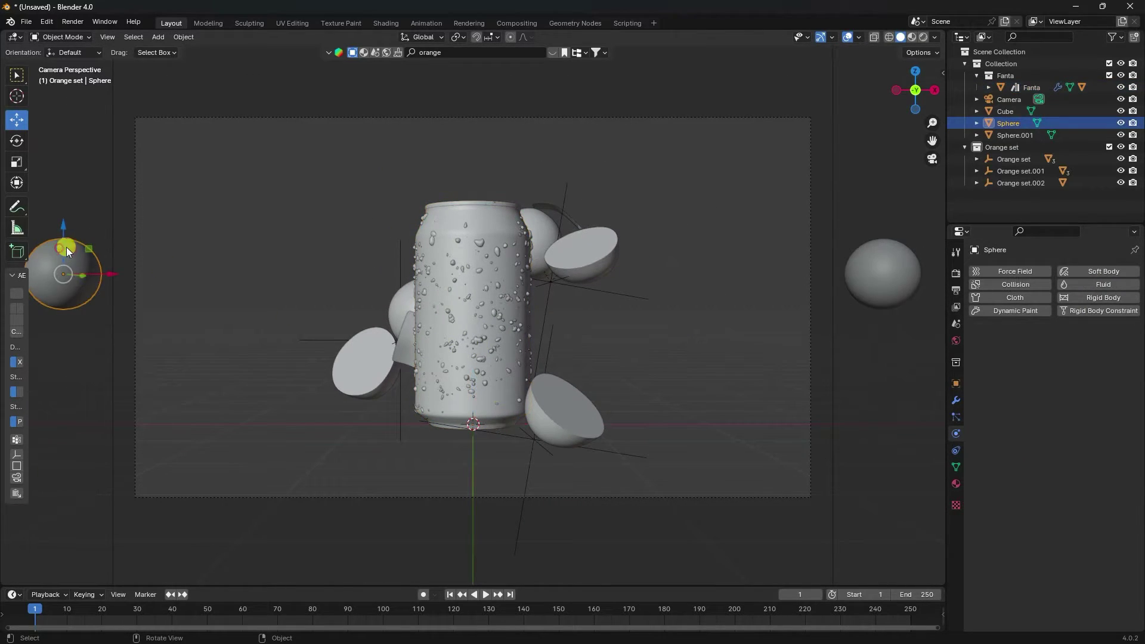
click(1076, 285)
click(1060, 346)
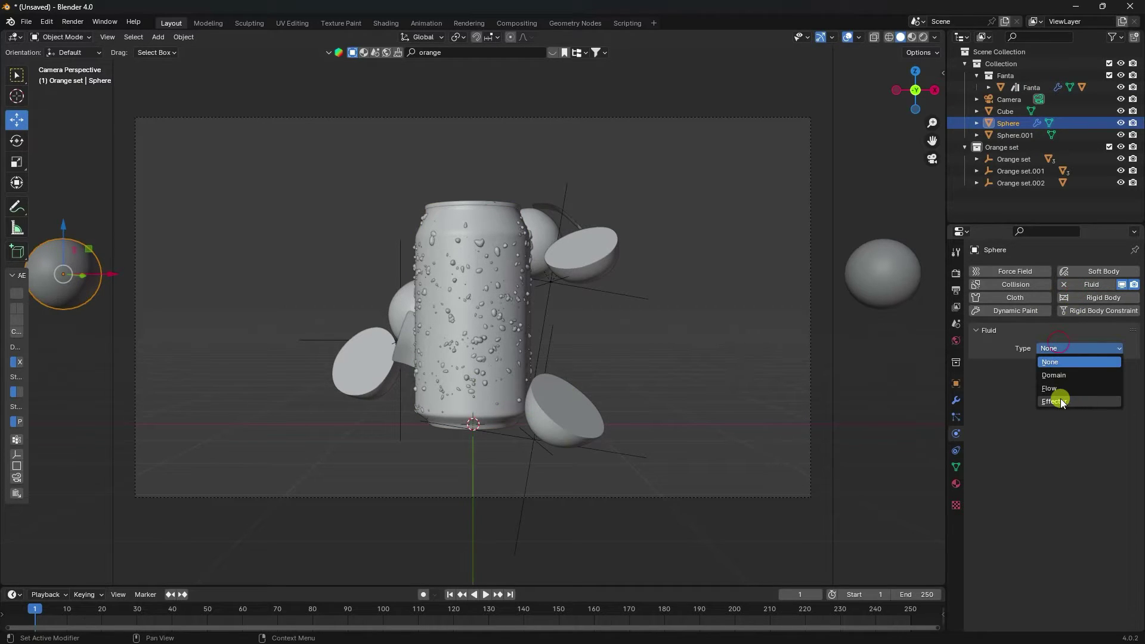
click(1060, 389)
click(1061, 391)
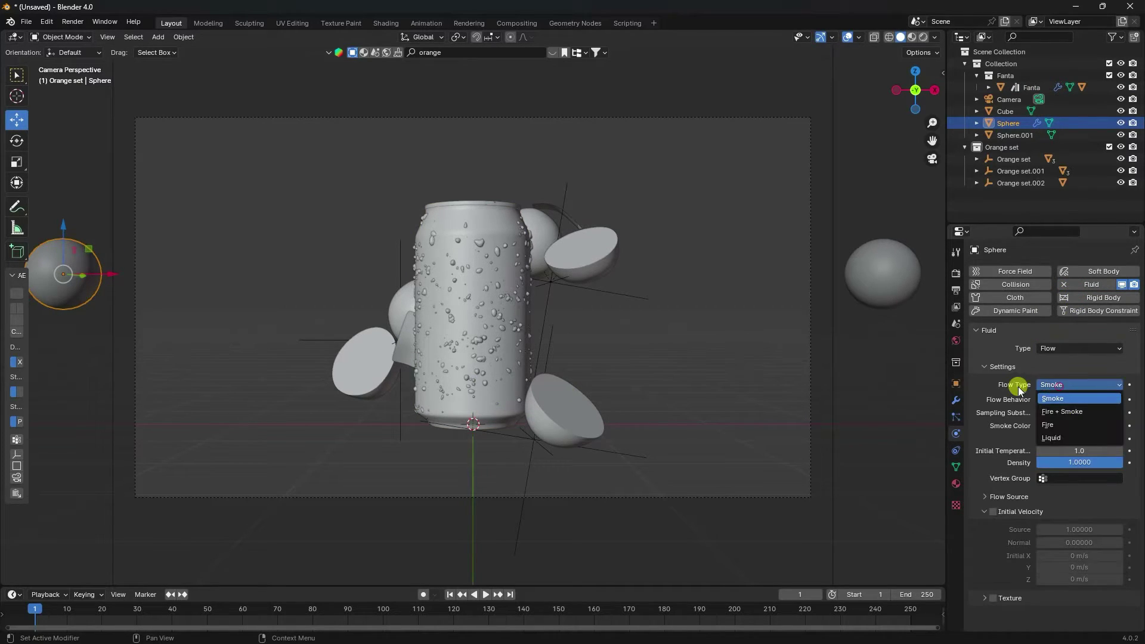
click(1053, 438)
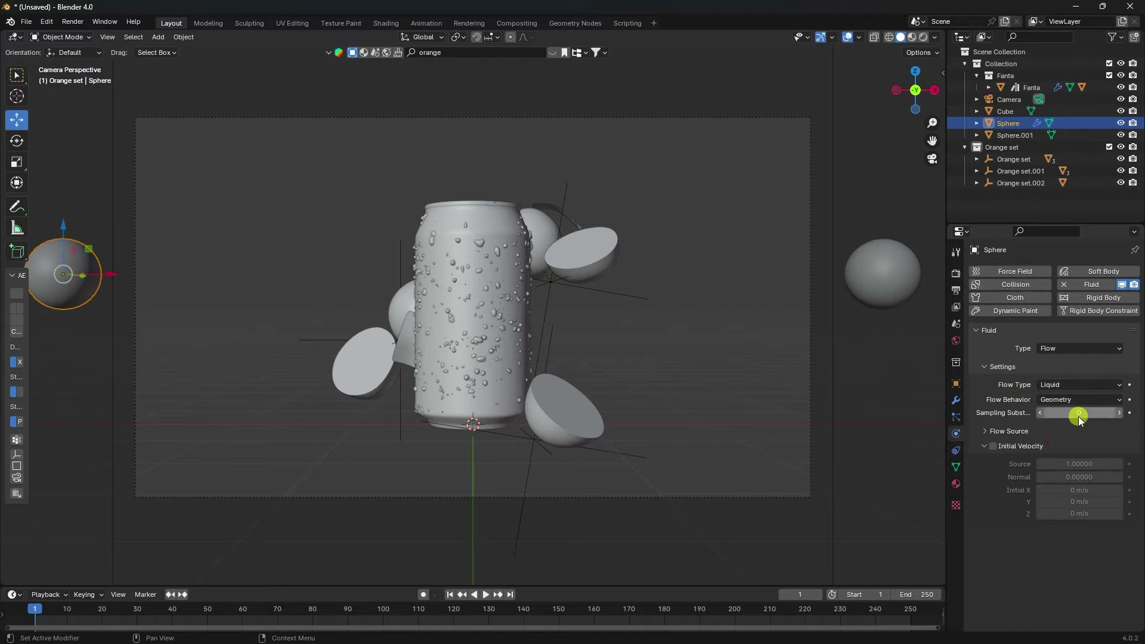
drag(1079, 414, 1084, 414)
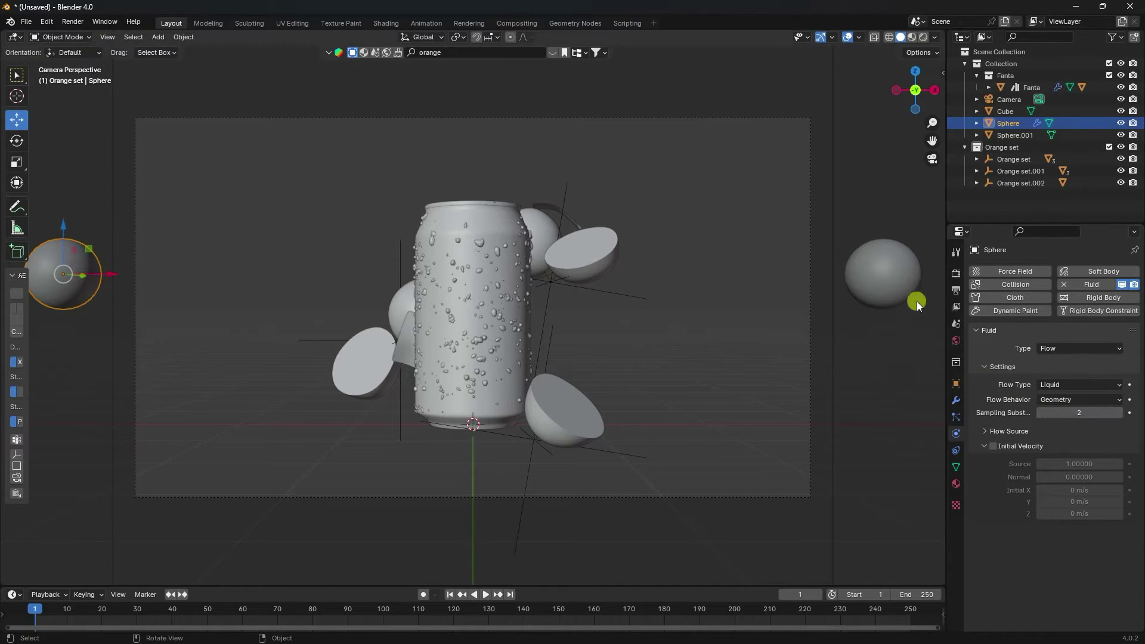
Make the right sphere a Liquid fluid Flow source with 2 sampling substeps
click(913, 283)
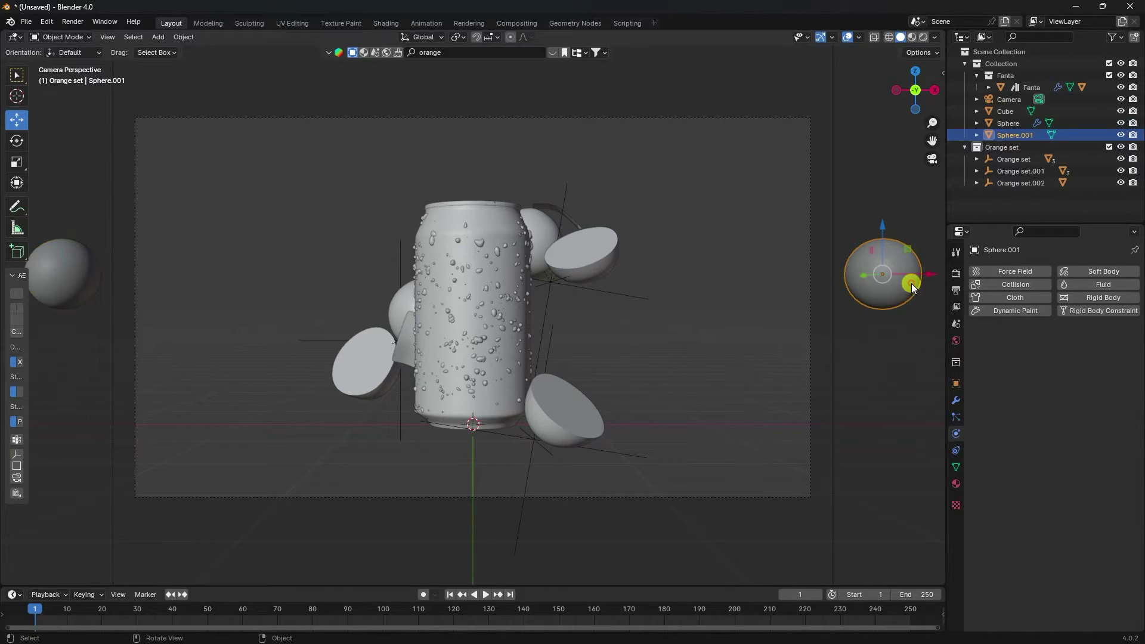
click(1088, 286)
click(1055, 348)
click(1057, 387)
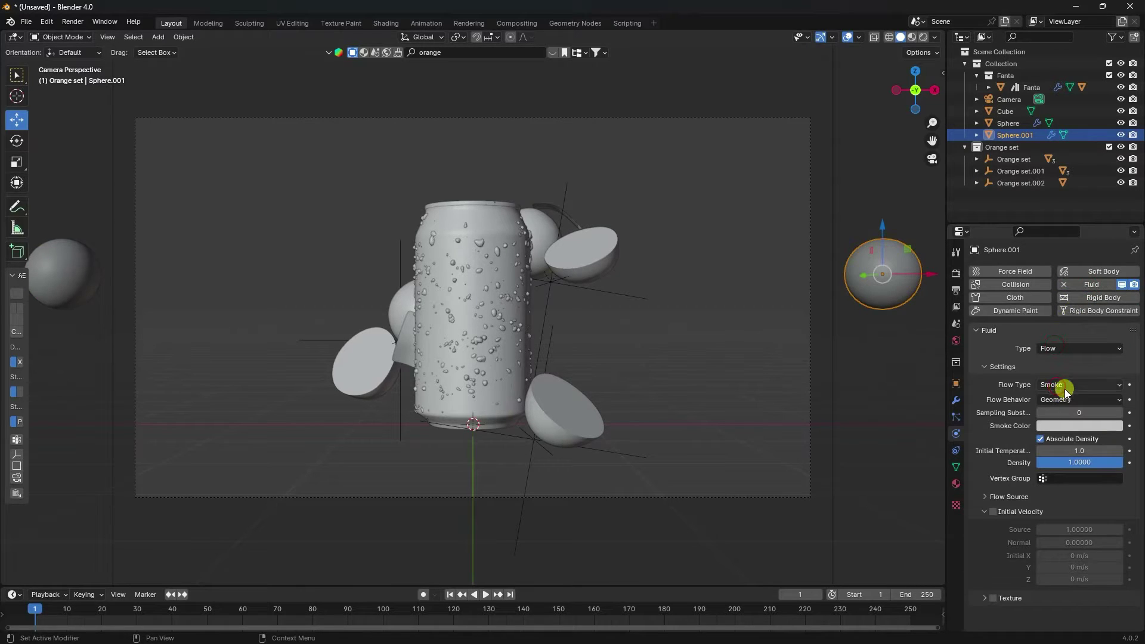
click(1065, 386)
click(1055, 433)
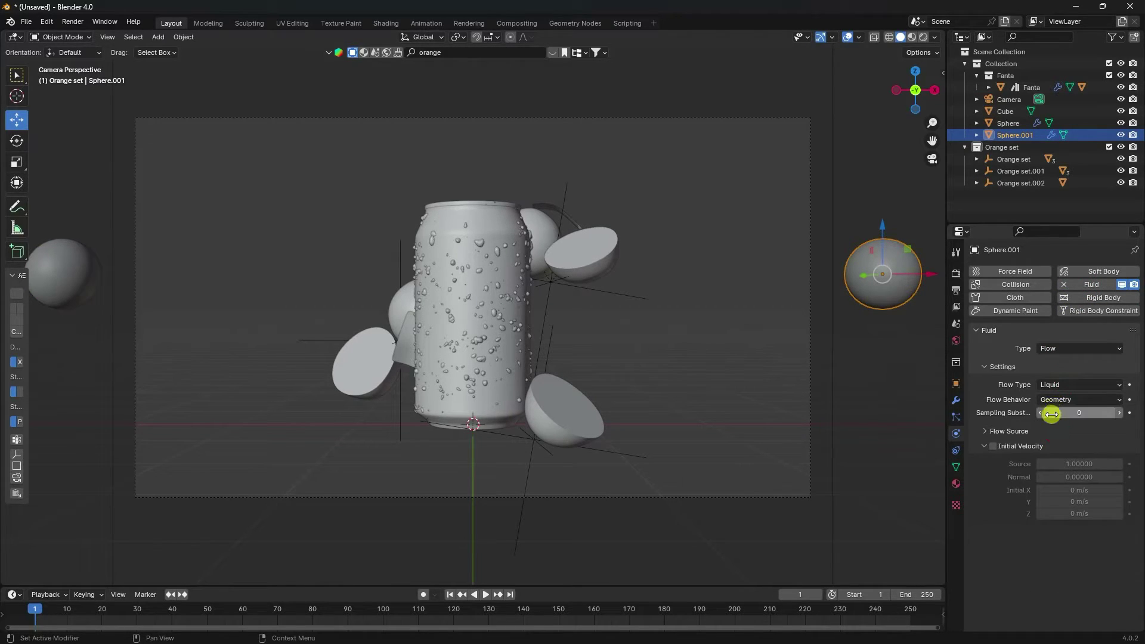
drag(1073, 413, 1076, 412)
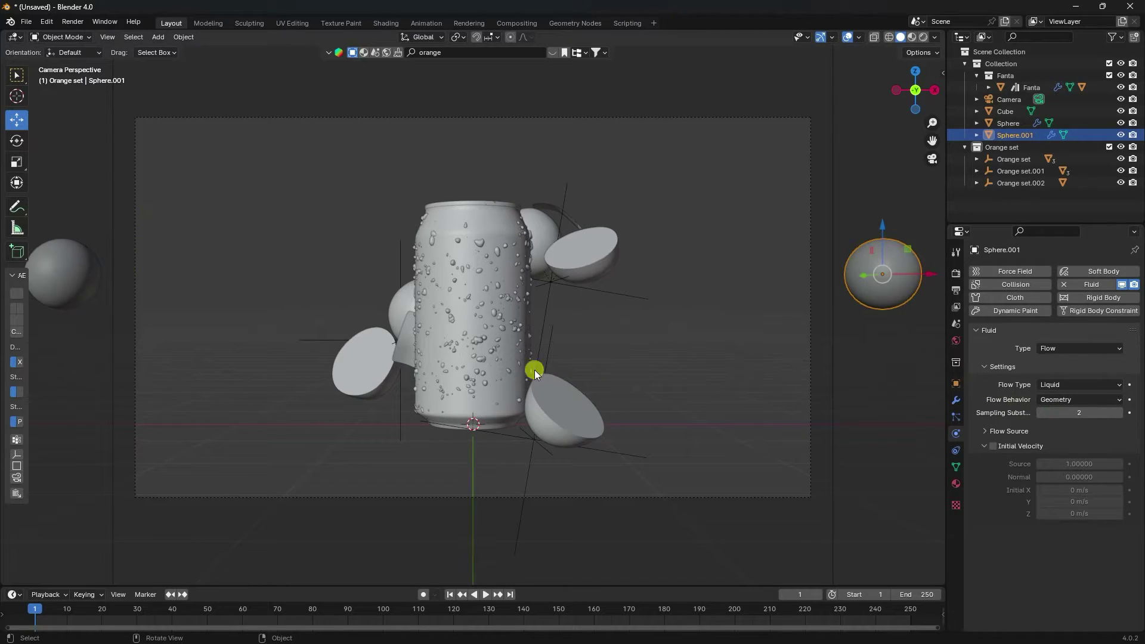
click(833, 180)
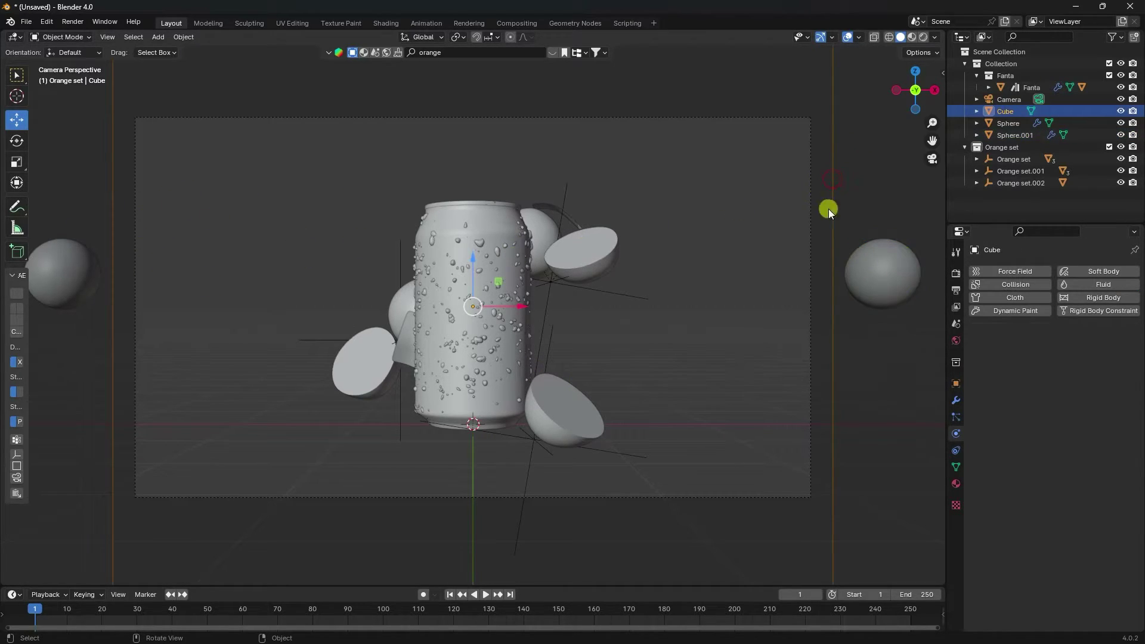
Make the cube a fluid Domain with resolution 128
scroll(435, 336, down, 3)
middle_drag(435, 335, 425, 200)
scroll(447, 325, down, 3)
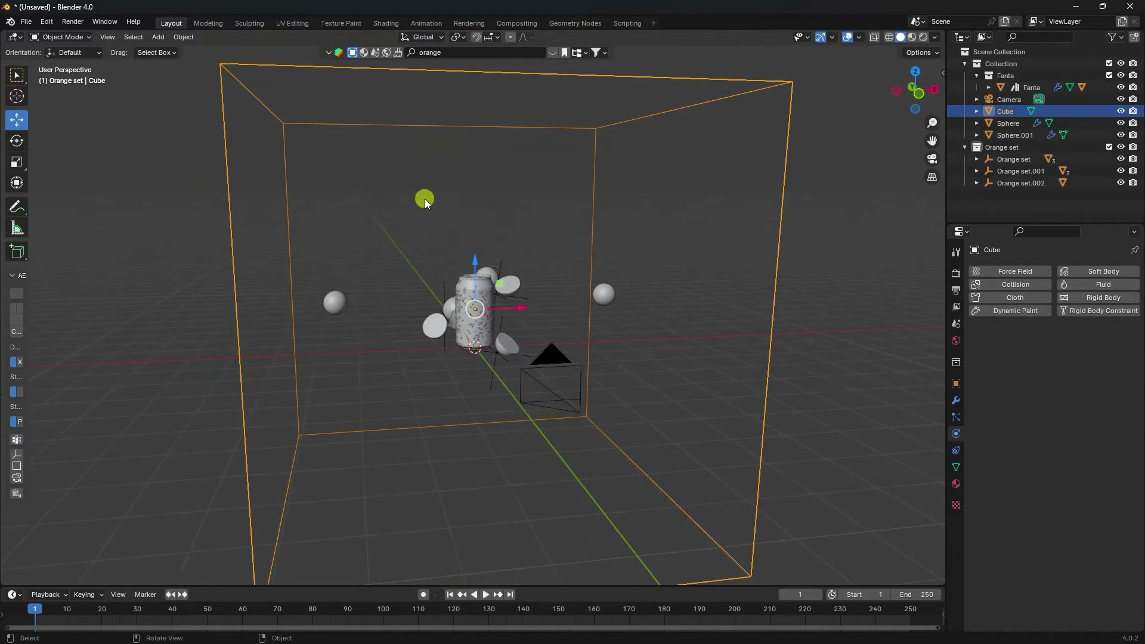
click(1101, 284)
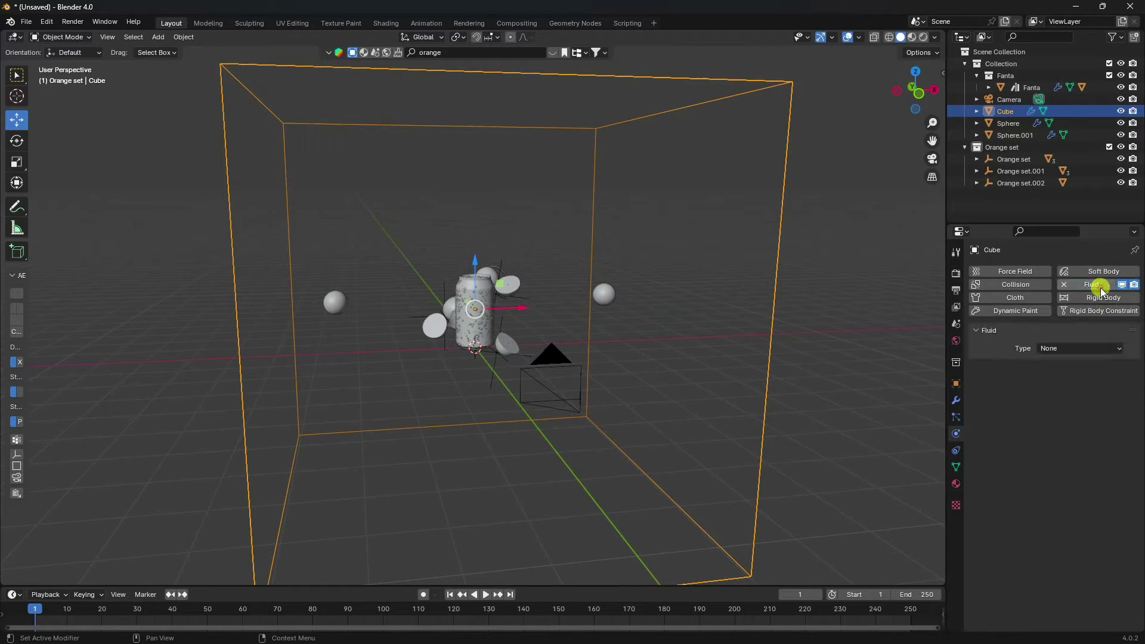
click(1047, 349)
click(1059, 383)
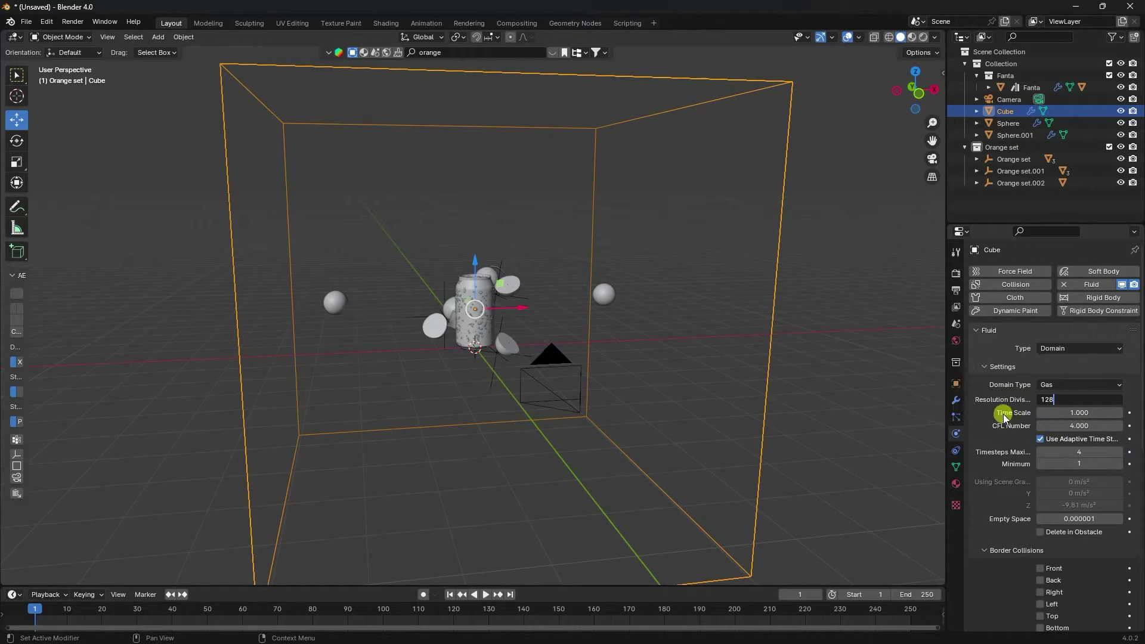
key(Return)
Keyframe Time Scale at 1.000 on frame 20 and 0.200 on frame 21
drag(647, 583, 657, 543)
click(100, 570)
drag(99, 572, 105, 563)
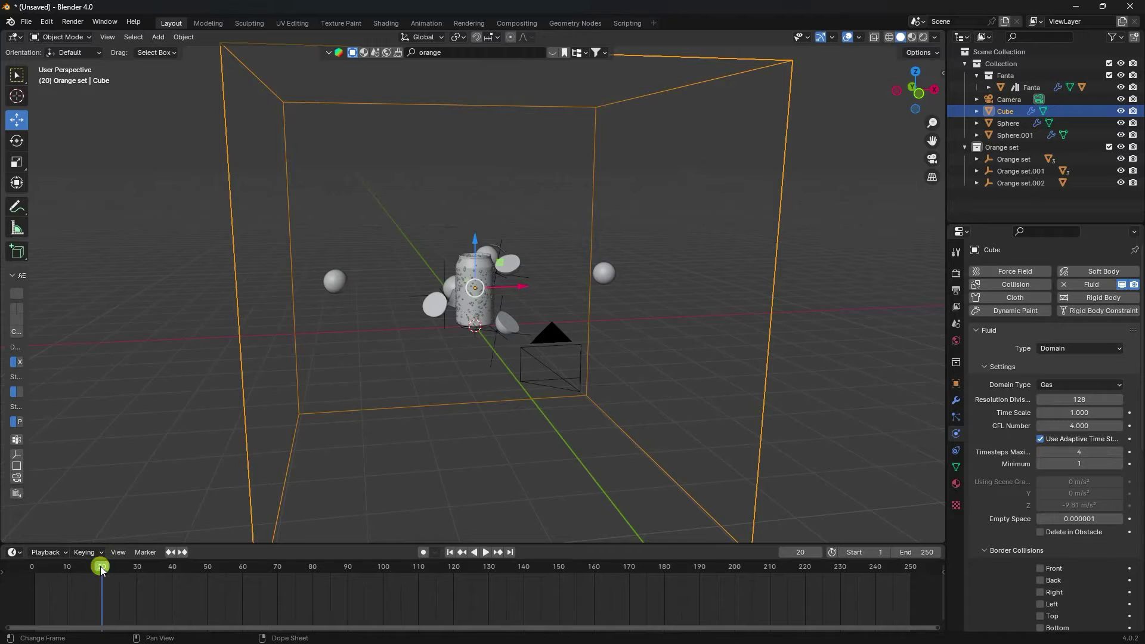
click(1129, 413)
drag(112, 567, 106, 568)
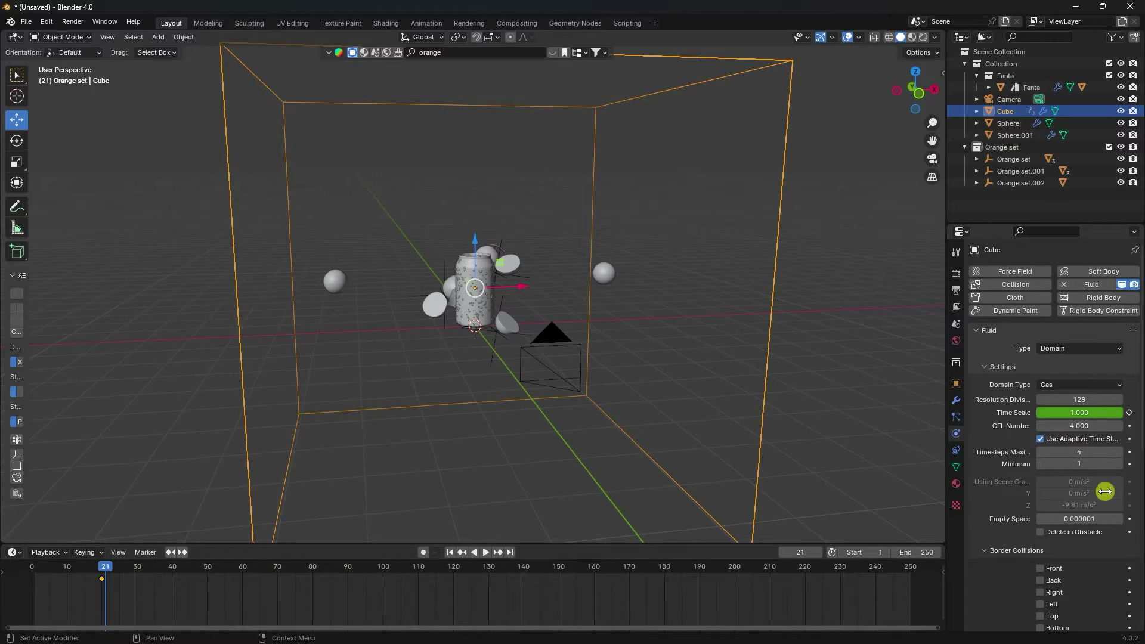
click(1068, 413)
text(0.)
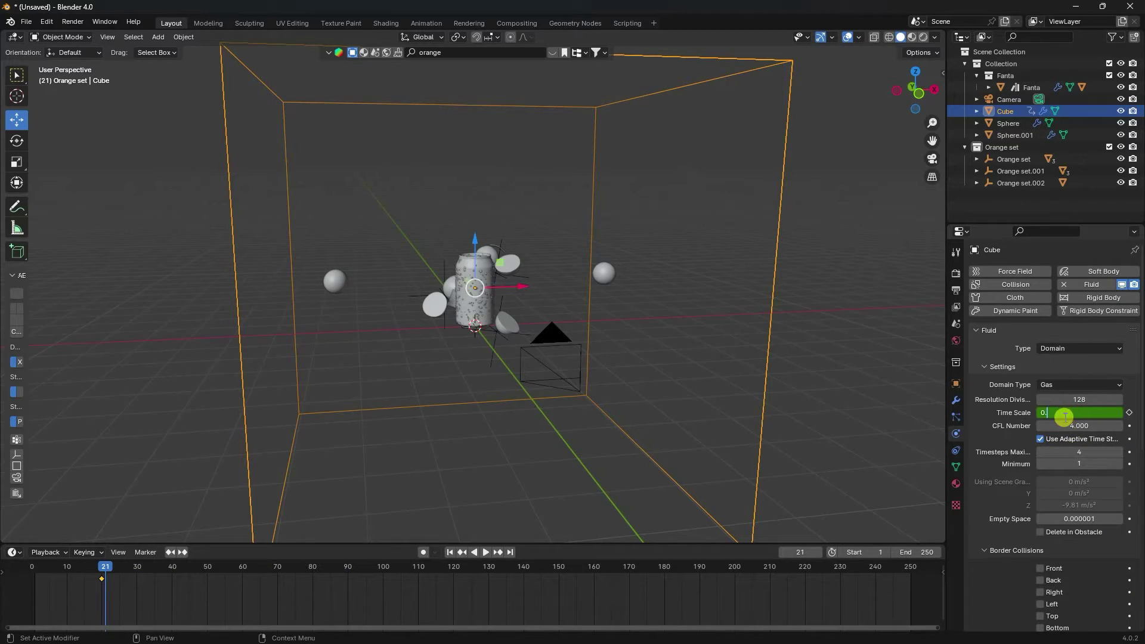
text(2)
key(Return)
click(1128, 414)
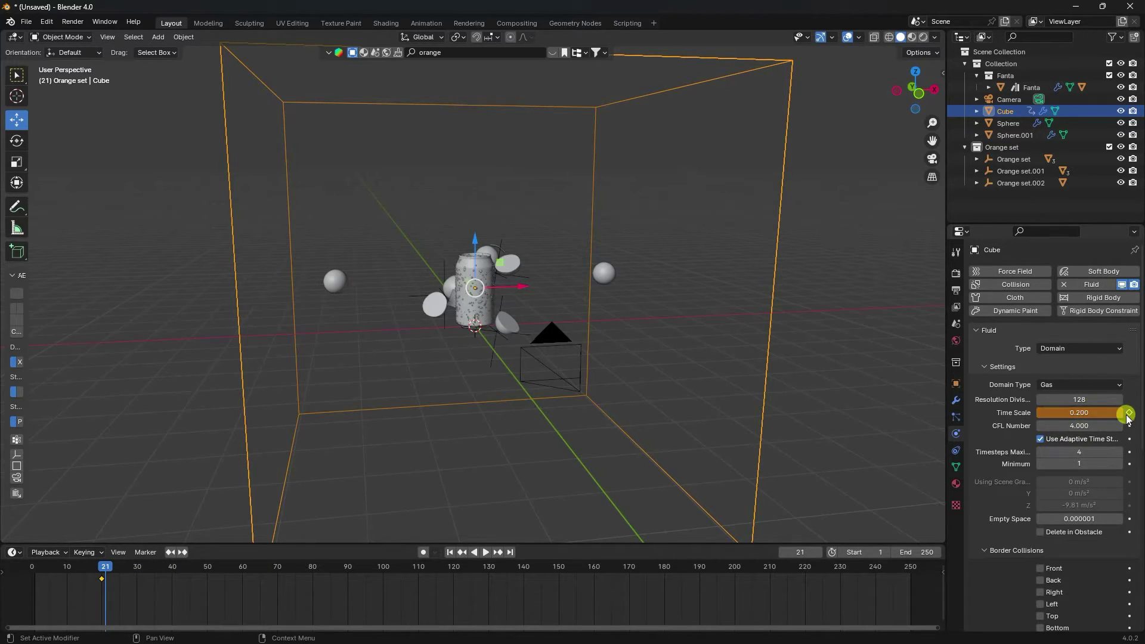
click(1128, 413)
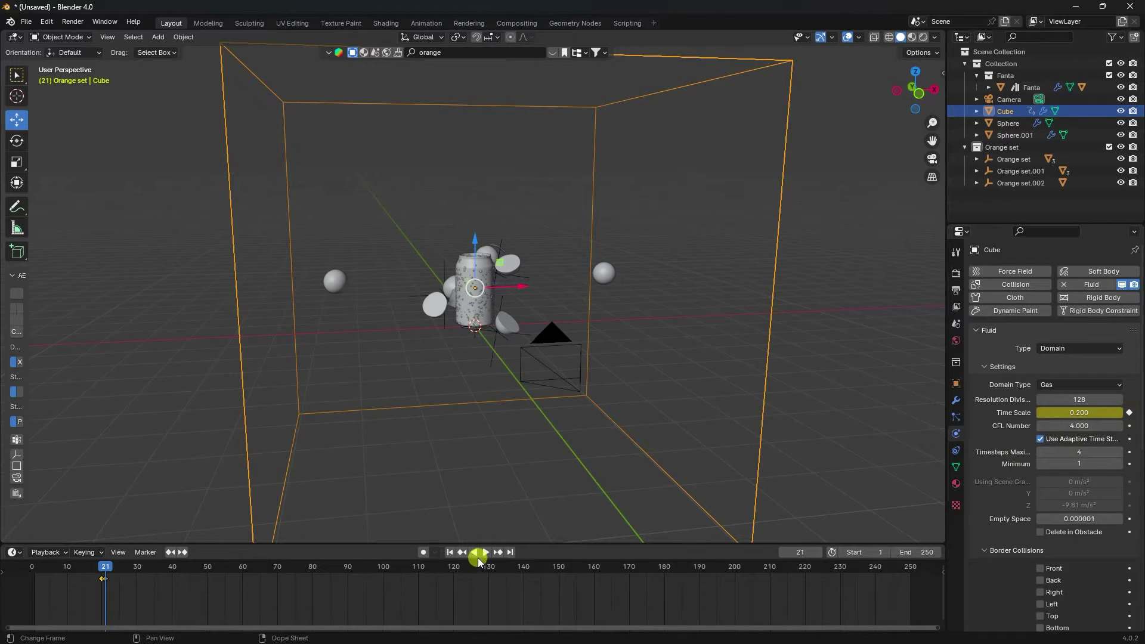
click(463, 553)
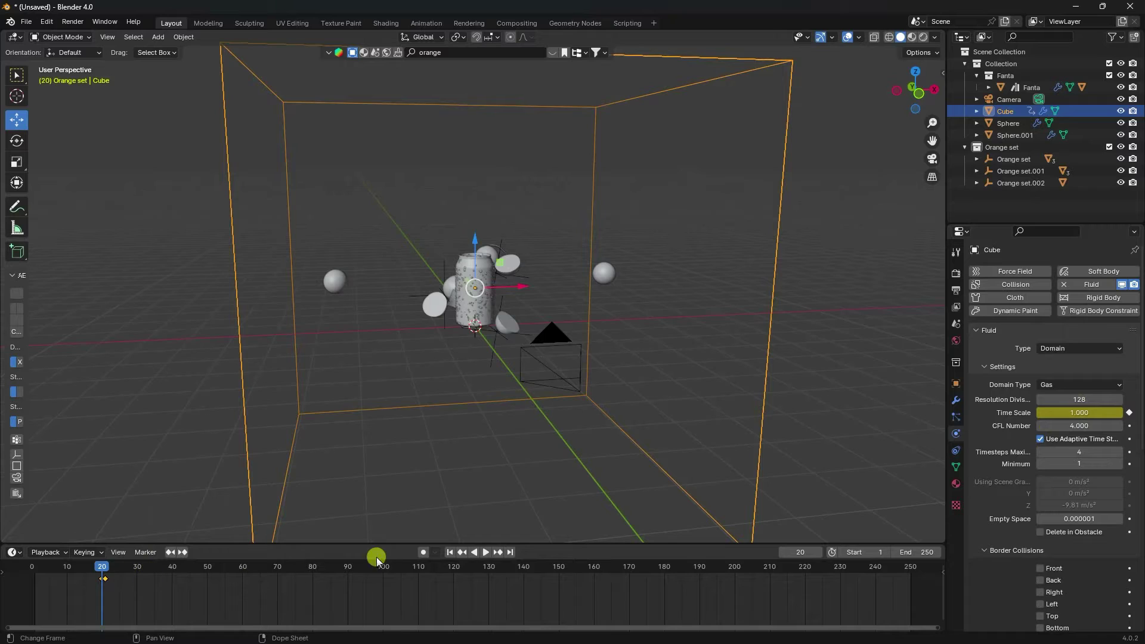
click(500, 553)
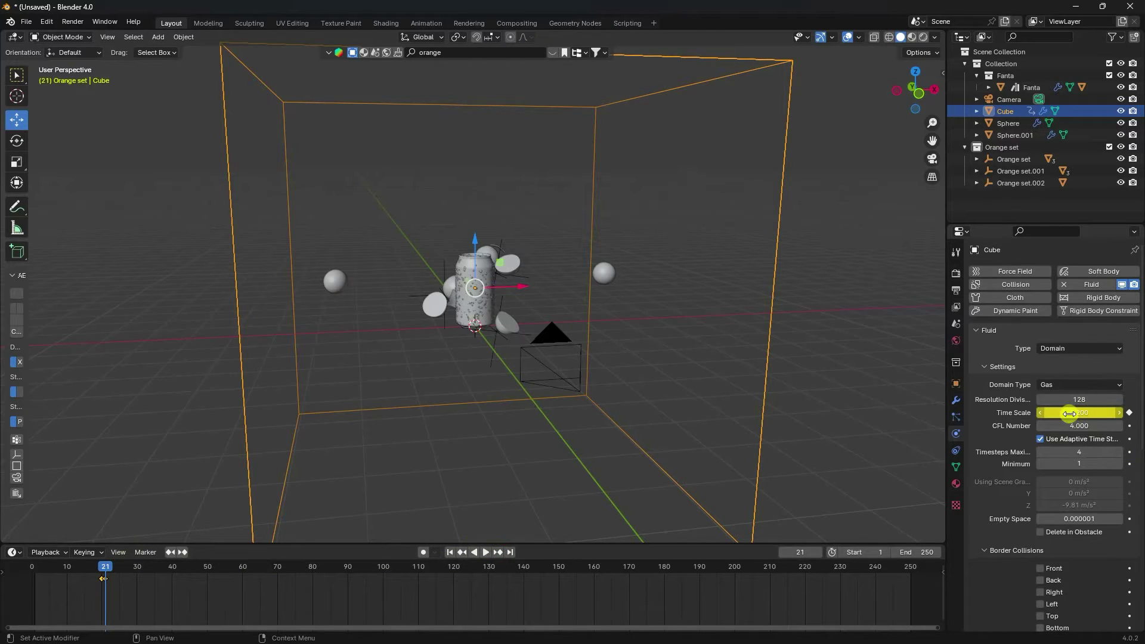
scroll(1018, 448, down, 8)
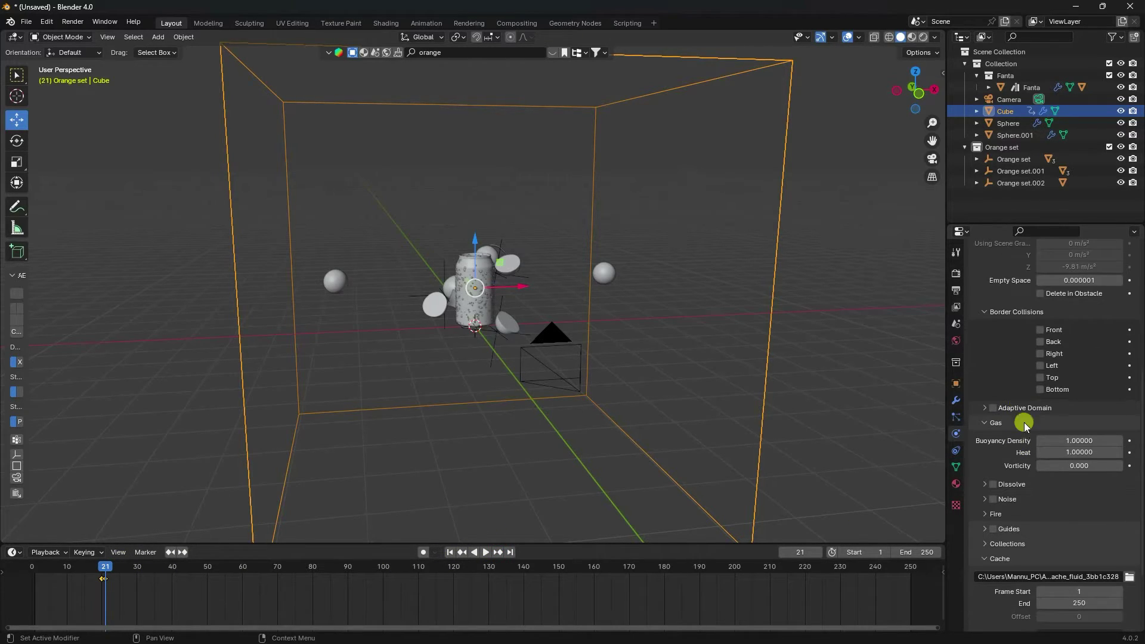
Switch the domain to Liquid and enable Mesh with particle radius 1.4
scroll(1021, 418, up, 5)
click(1057, 288)
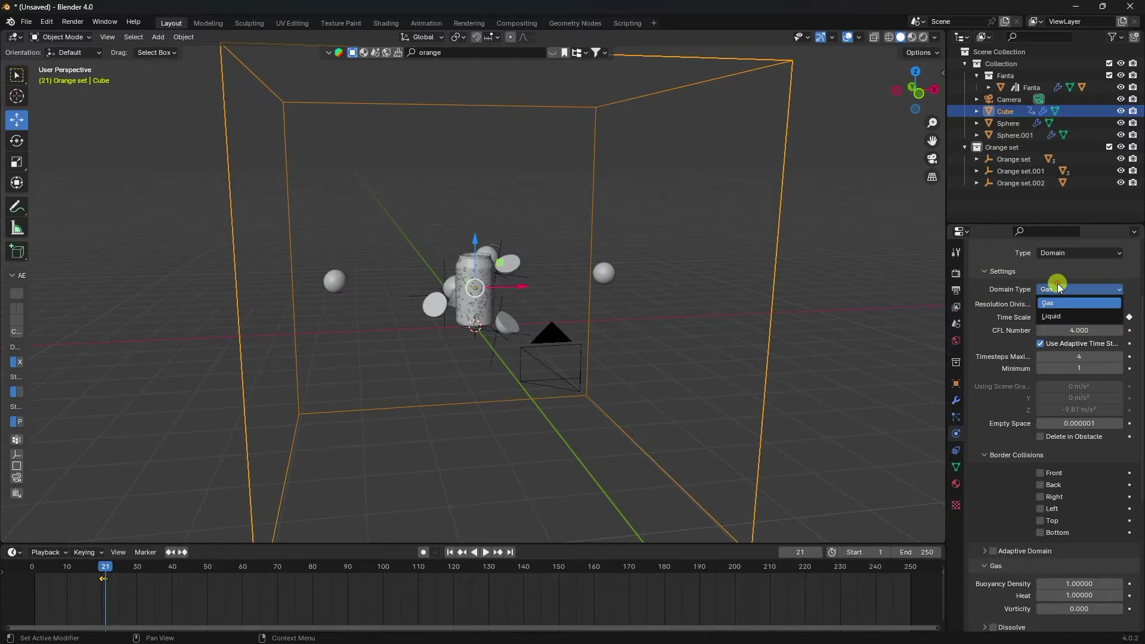
click(1060, 317)
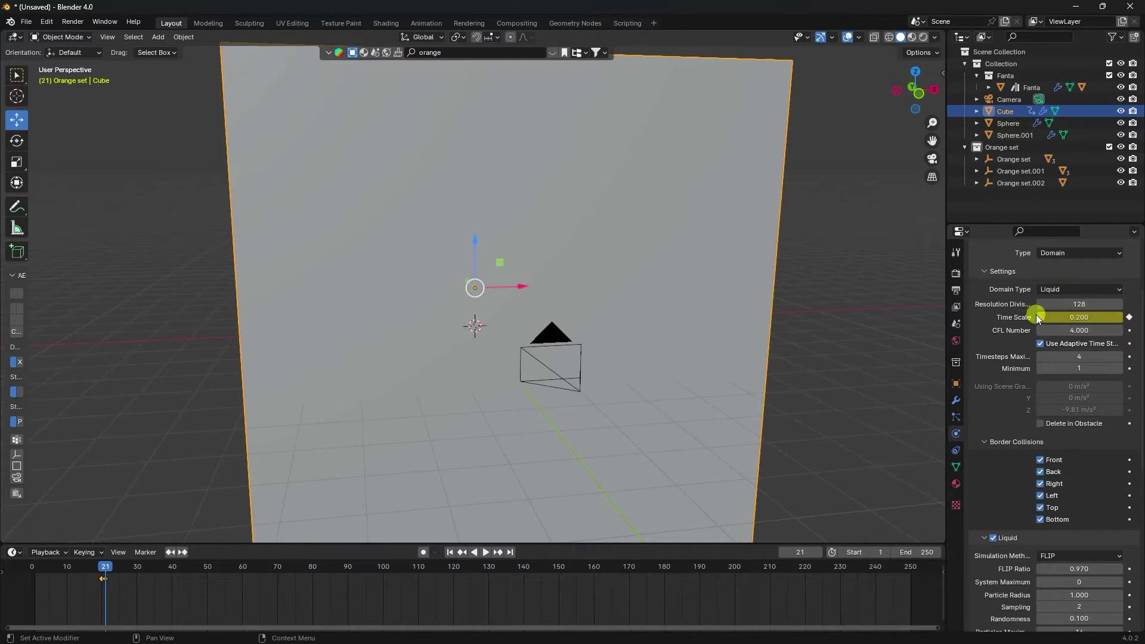
scroll(1023, 445, down, 5)
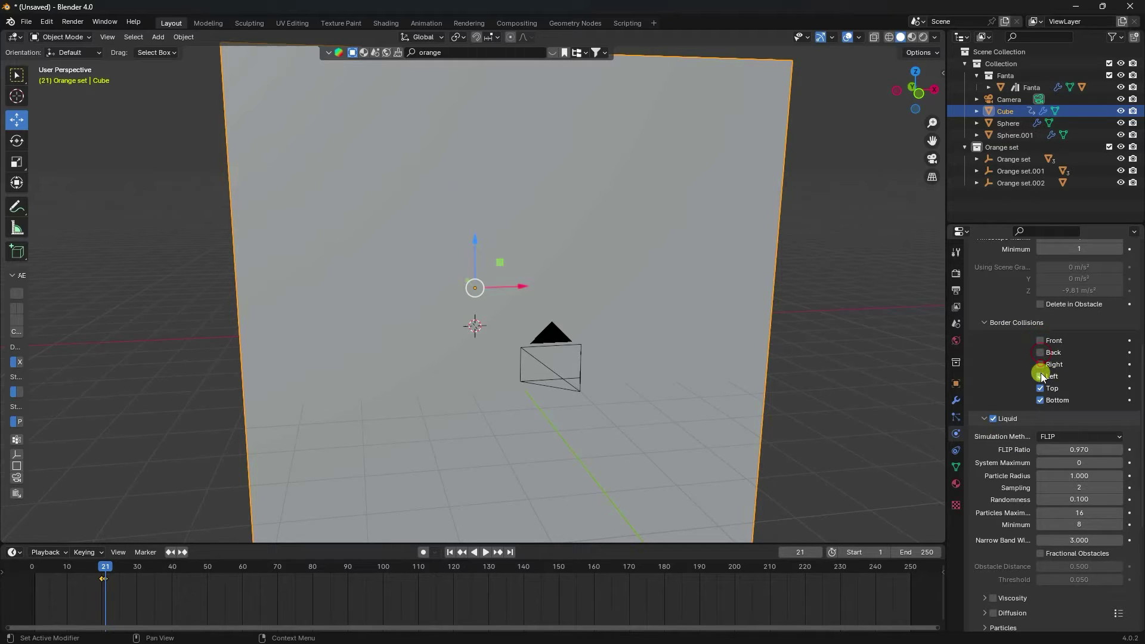
scroll(1014, 397, down, 9)
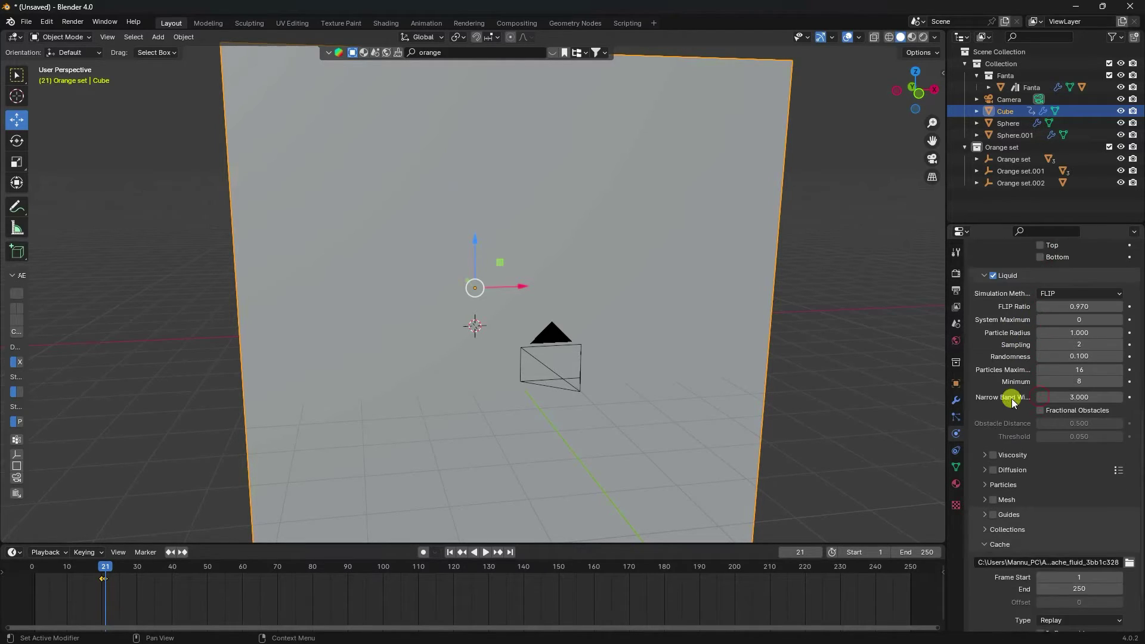
click(993, 428)
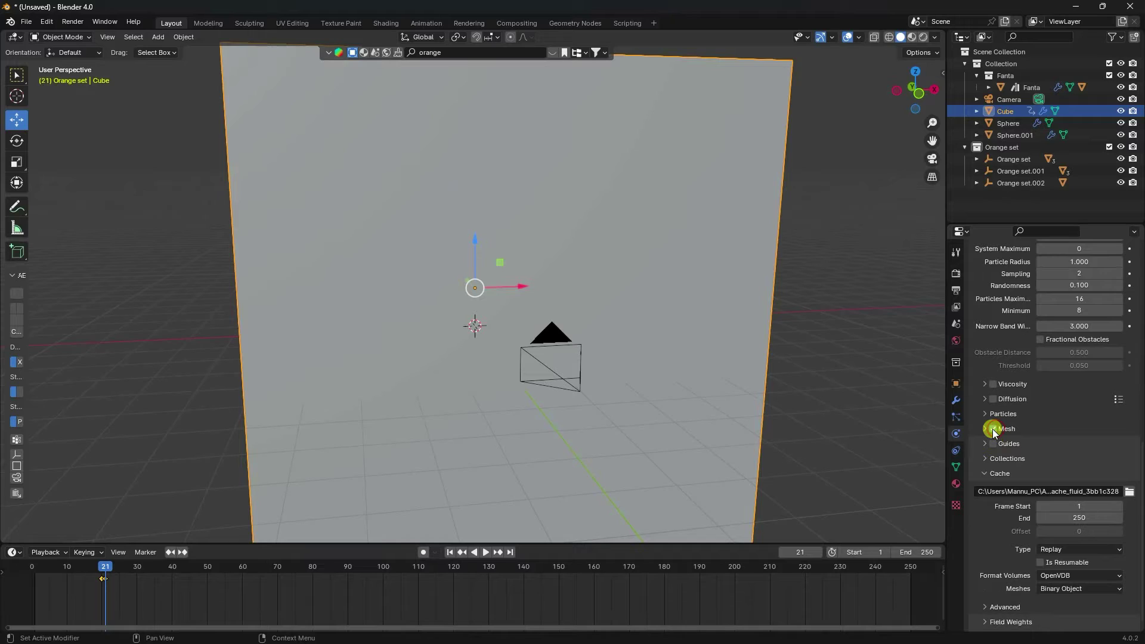
click(985, 429)
click(1072, 457)
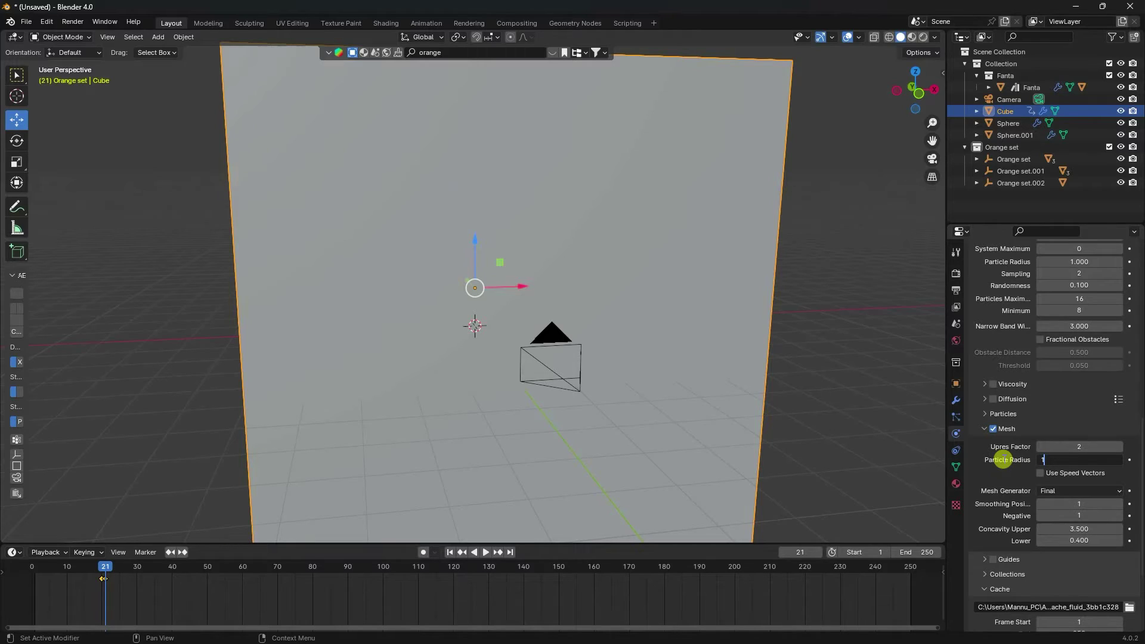
key(Return)
Set the cache end frame to 150 and the cache type to All
scroll(1014, 480, down, 5)
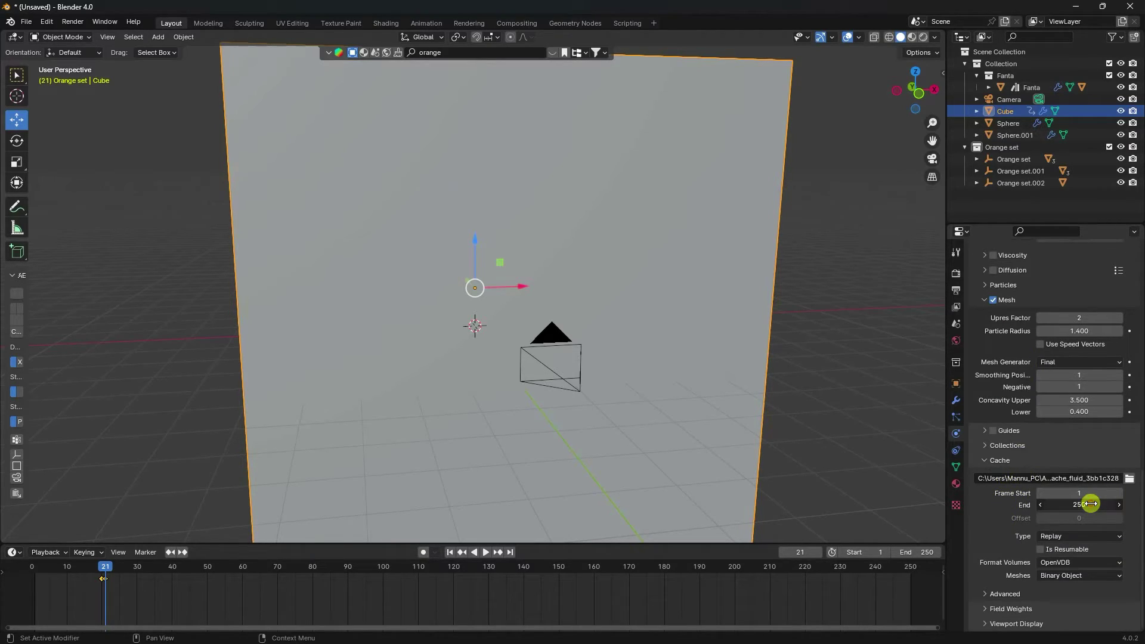
key(Return)
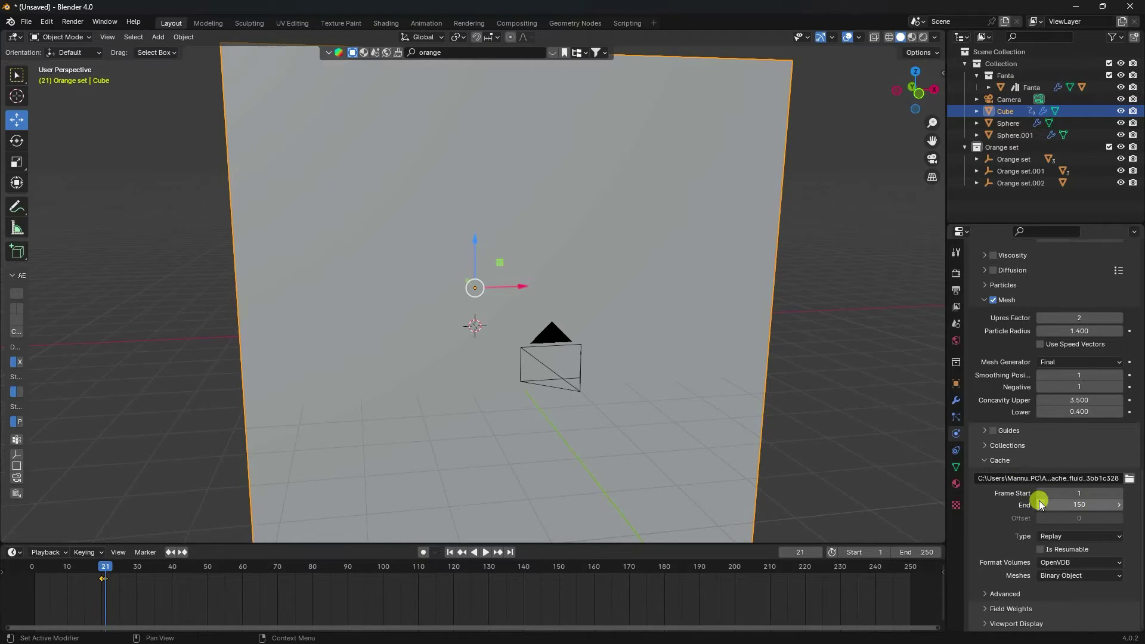
click(1066, 533)
click(1055, 575)
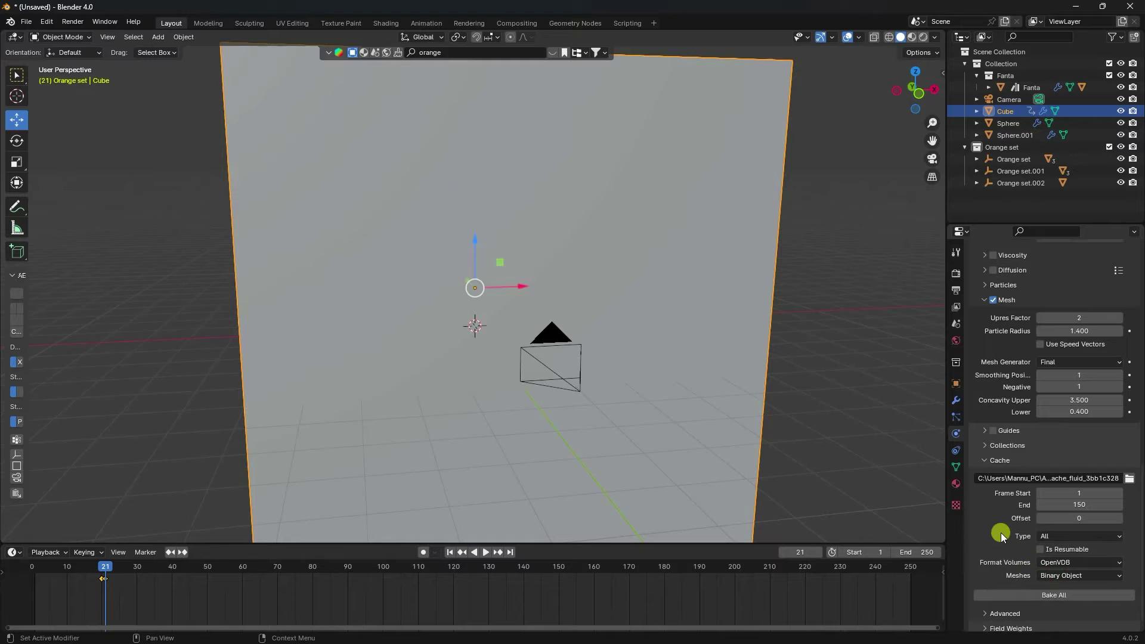
scroll(1002, 525, down, 1)
scroll(1027, 481, up, 12)
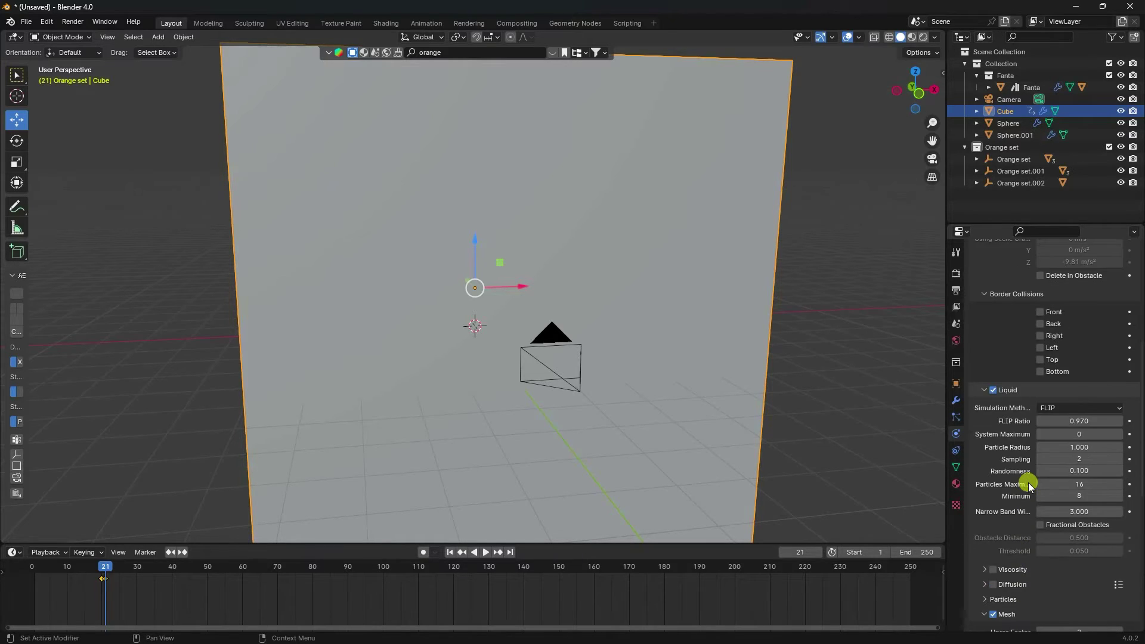
scroll(1029, 485, up, 7)
scroll(1008, 482, down, 6)
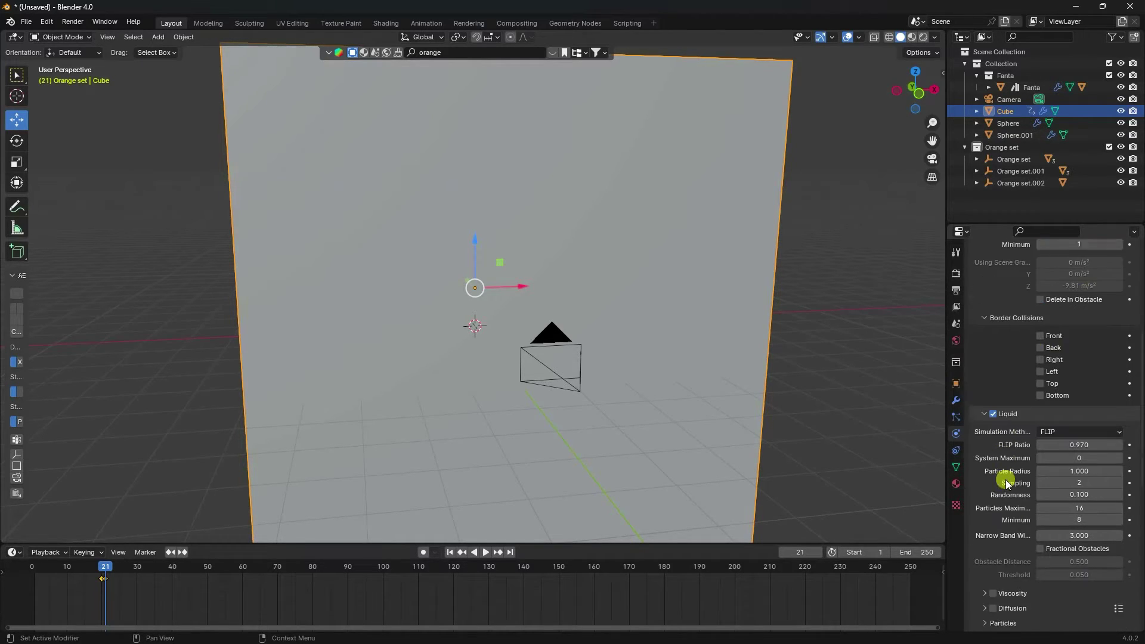
scroll(1006, 482, down, 8)
scroll(721, 367, up, 8)
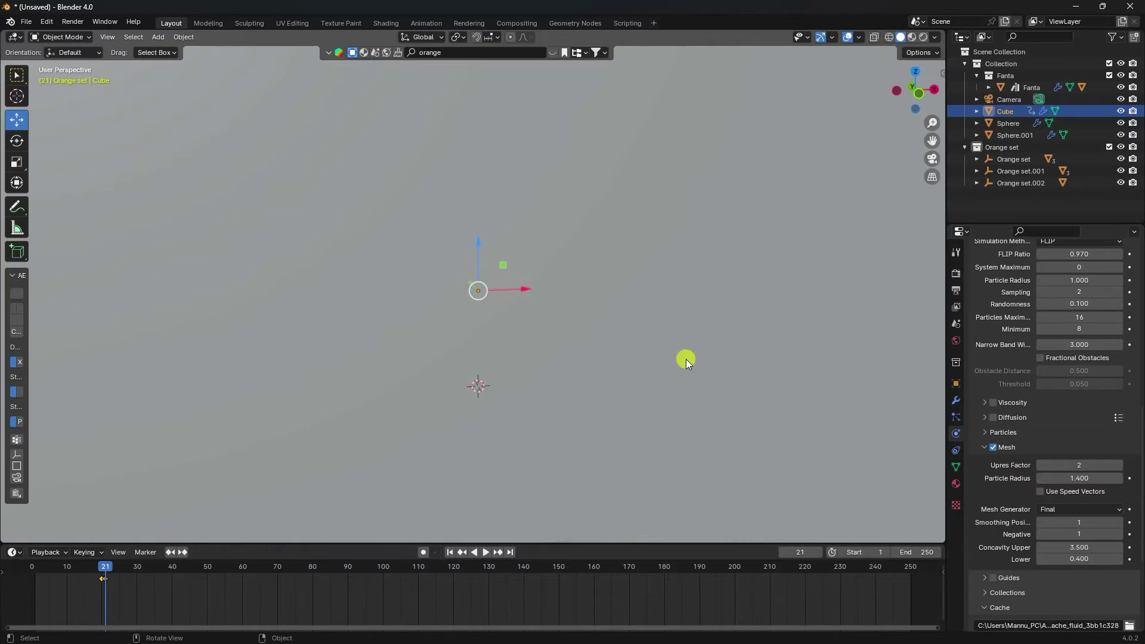
Add a Force field and raise it toward the can's middle
middle_drag(678, 372, 642, 365)
key(KP_0)
scroll(643, 363, down, 3)
scroll(643, 364, up, 5)
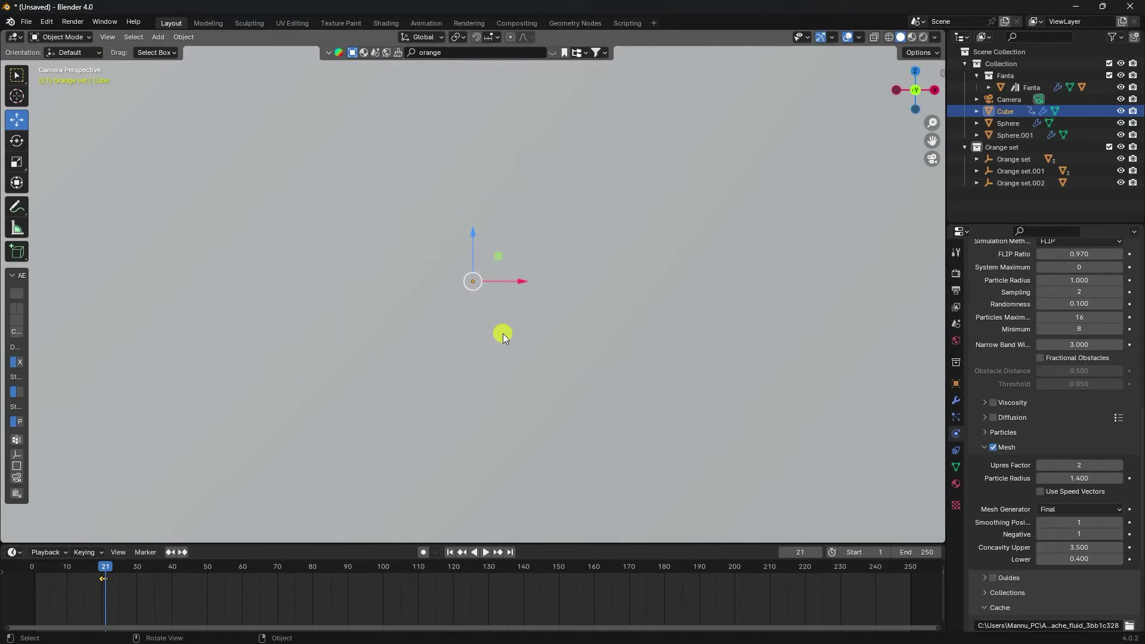
key(KP_0)
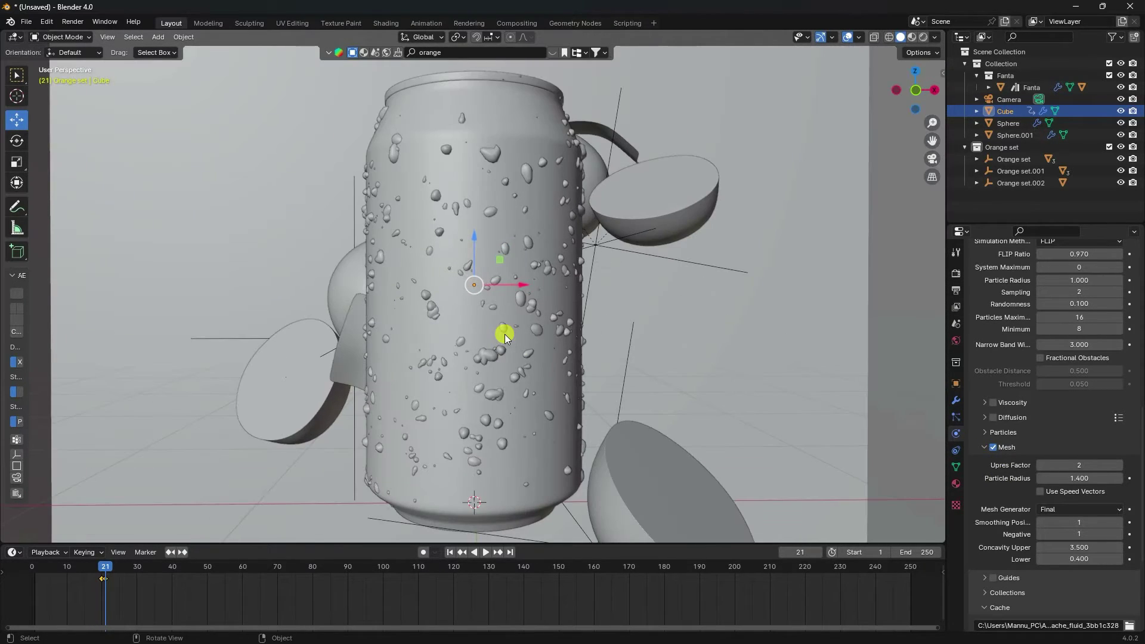
click(159, 35)
mouse_move(185, 257)
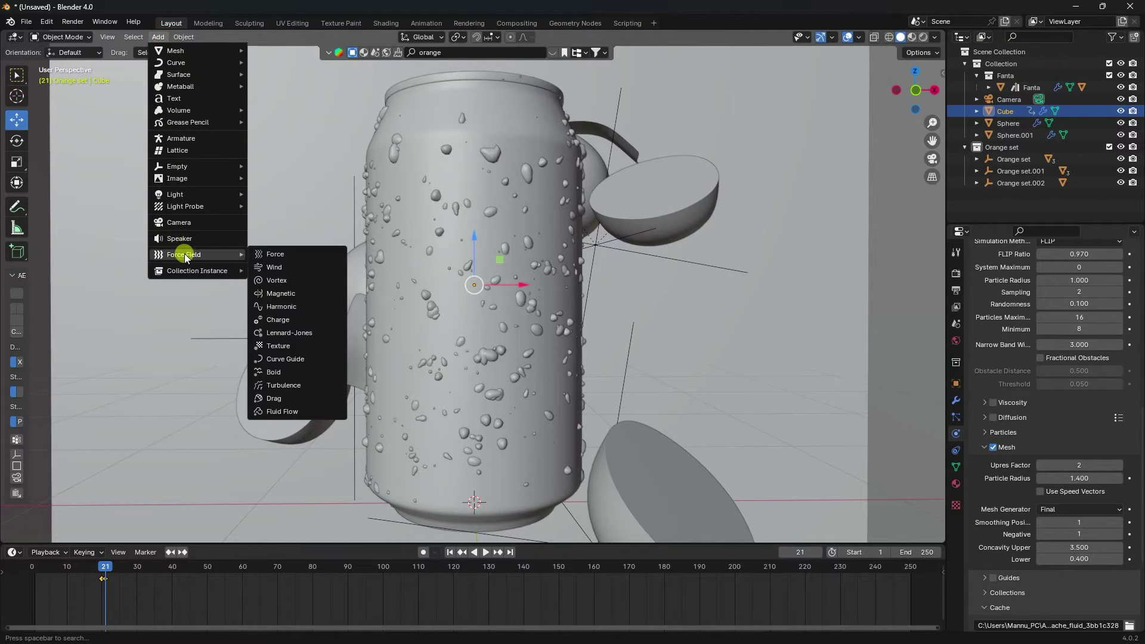
click(275, 256)
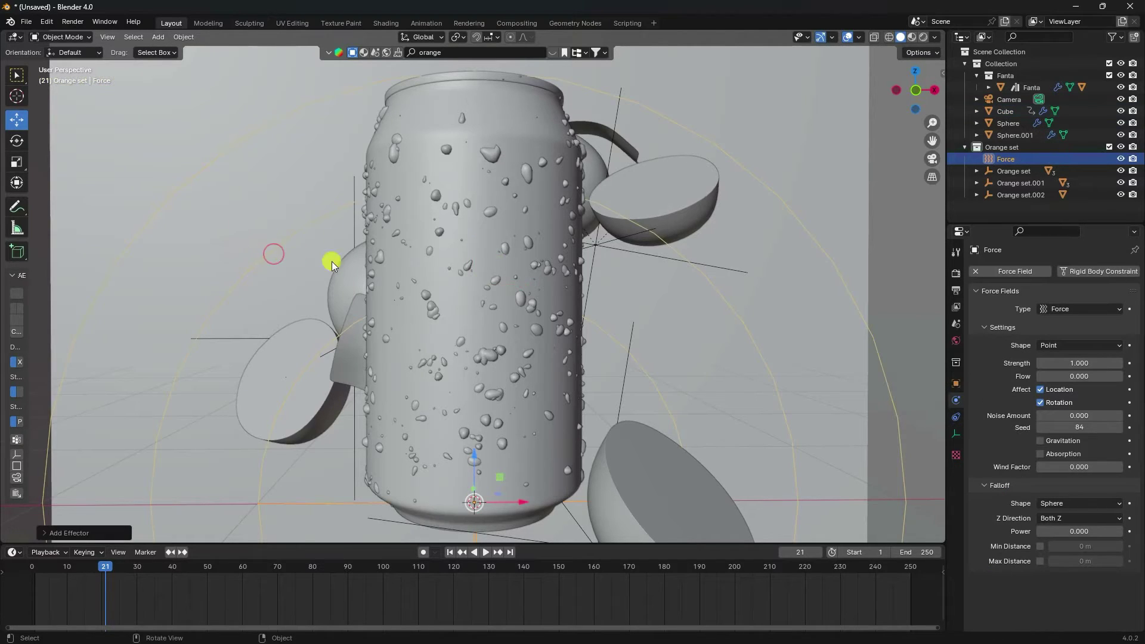
drag(471, 456, 512, 256)
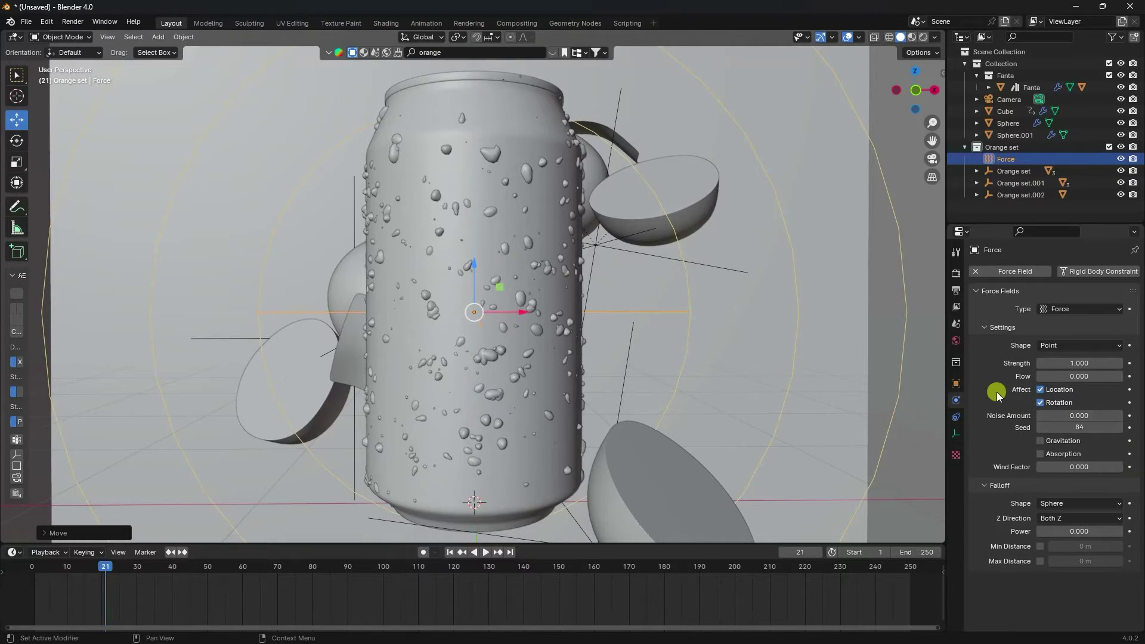
Set the Force field's Z location to 1 m and move it into the main Collection
click(956, 384)
double_click(1081, 331)
text(1)
key(Return)
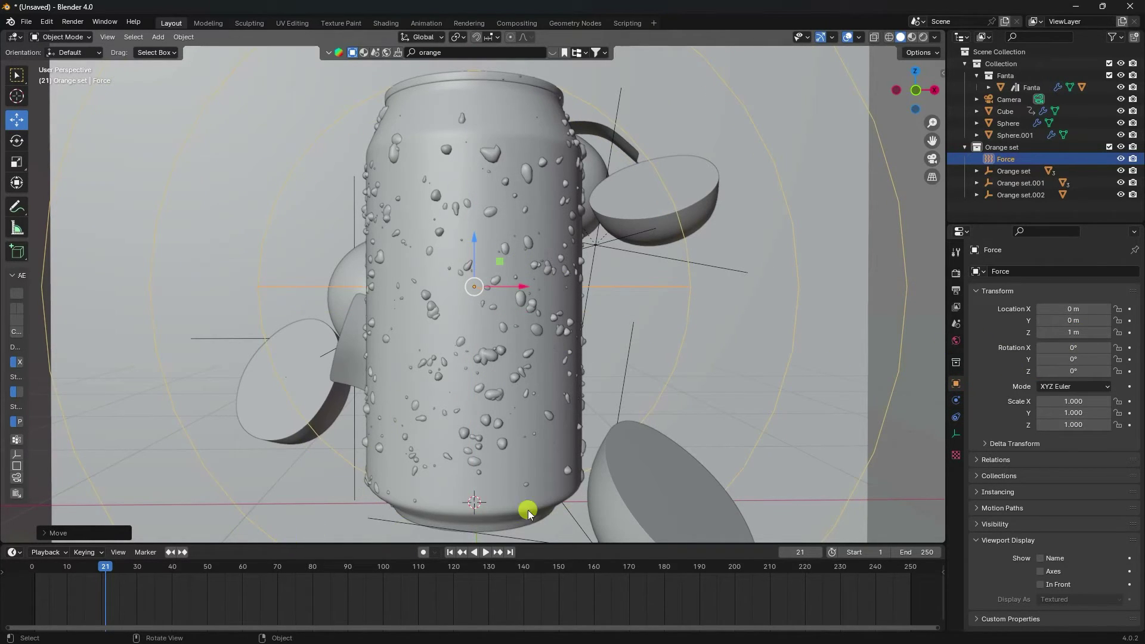
click(1006, 160)
drag(1006, 160, 1002, 66)
Keyframe the force field's Strength at -5 on frame 1
click(957, 401)
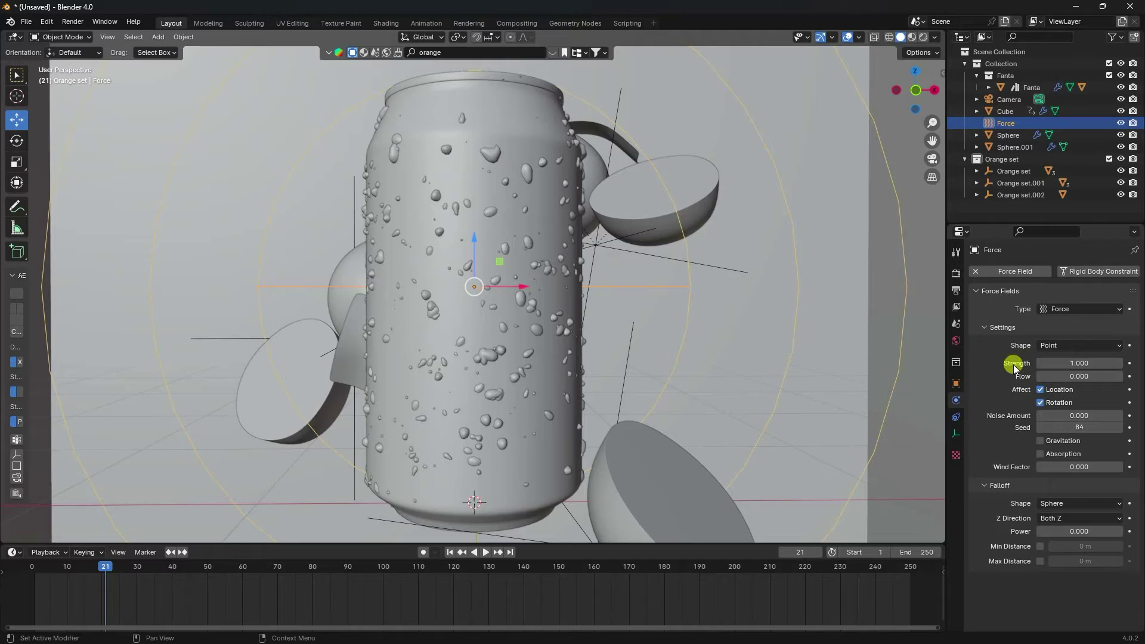
click(450, 552)
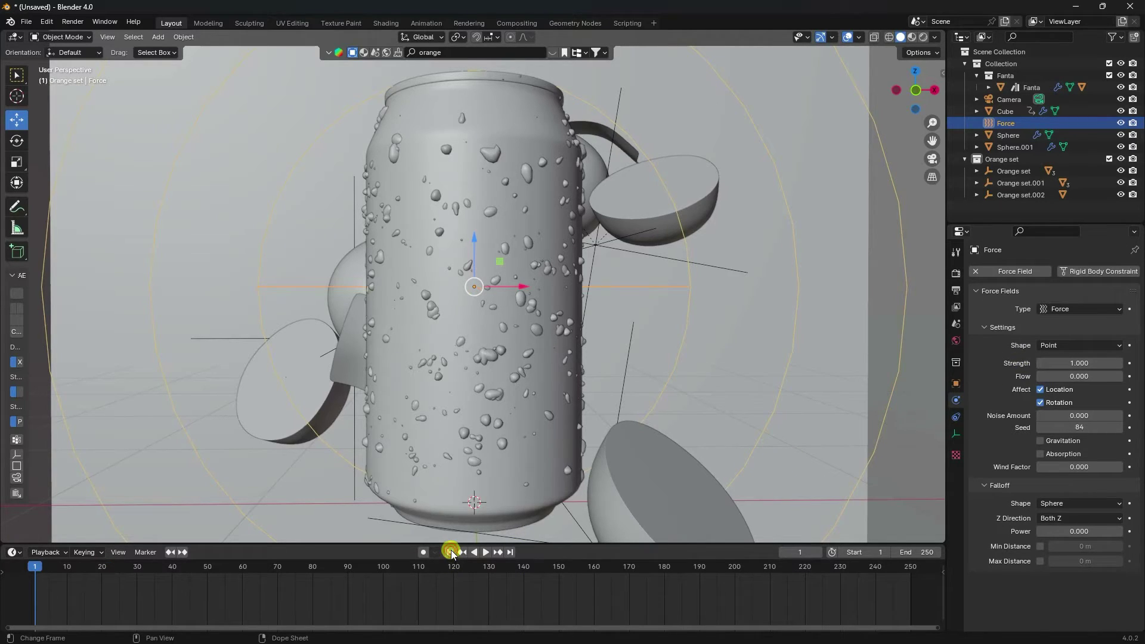
key(i)
click(1075, 362)
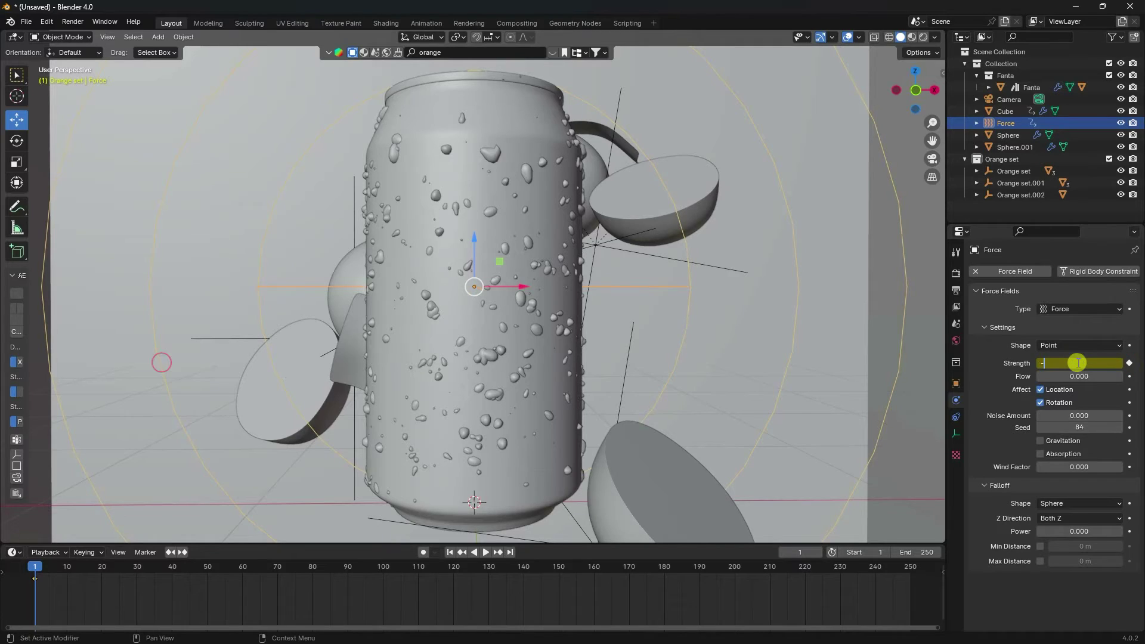
text(-5)
key(Return)
click(1130, 363)
click(1131, 364)
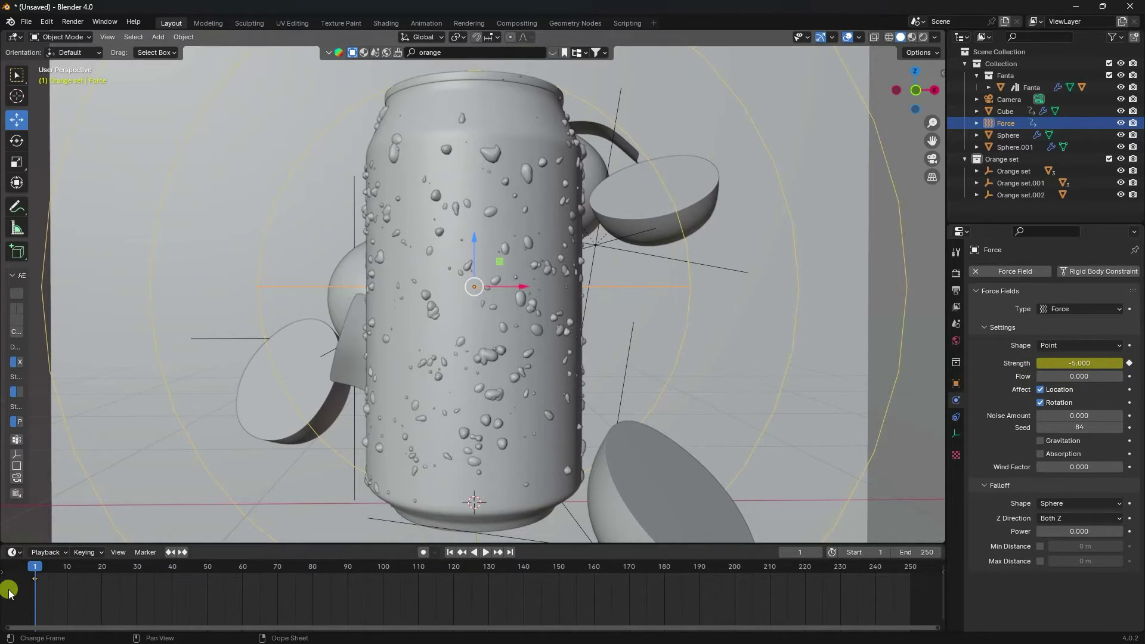
Keyframe Strength at 0 on frame 20 and check both keyframes
drag(88, 566, 103, 568)
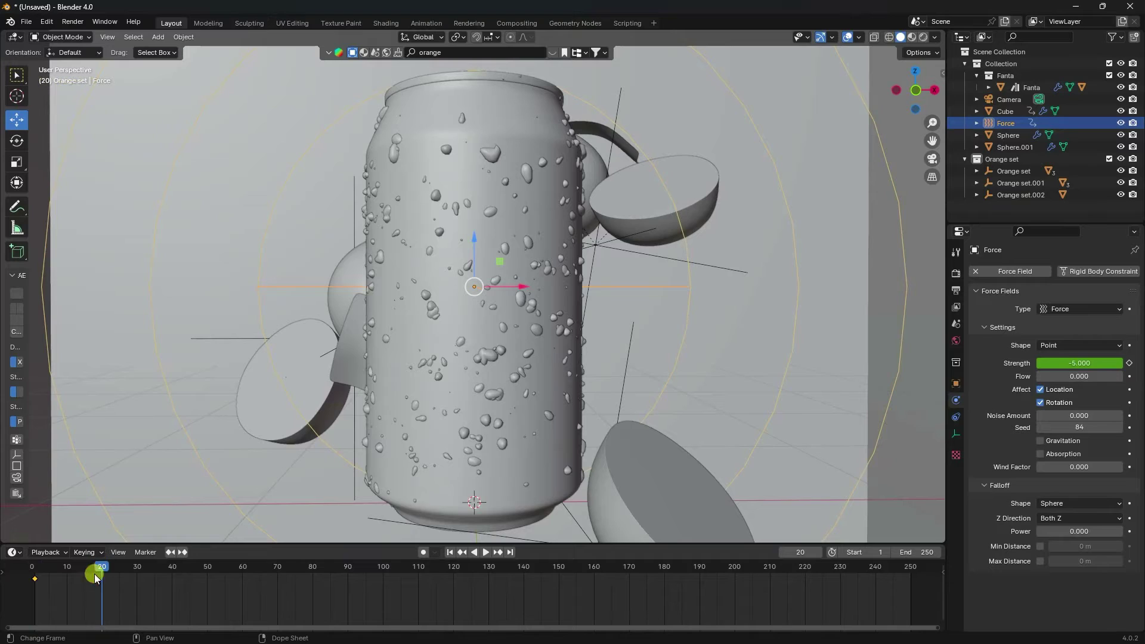
click(1069, 363)
text(0)
key(Return)
click(1129, 363)
click(448, 552)
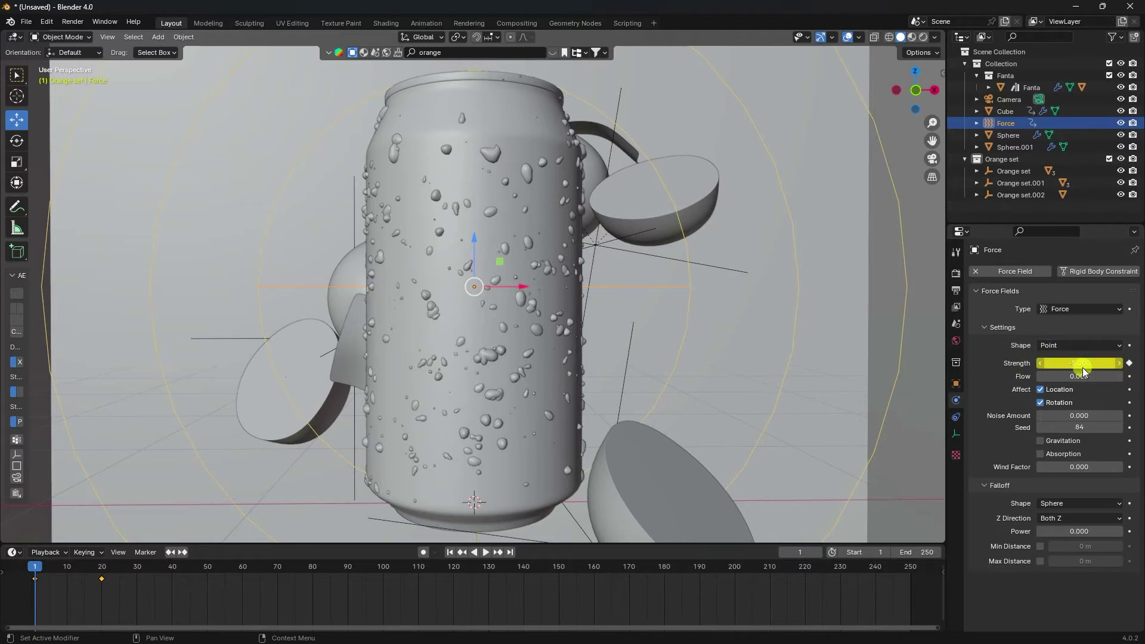
click(500, 553)
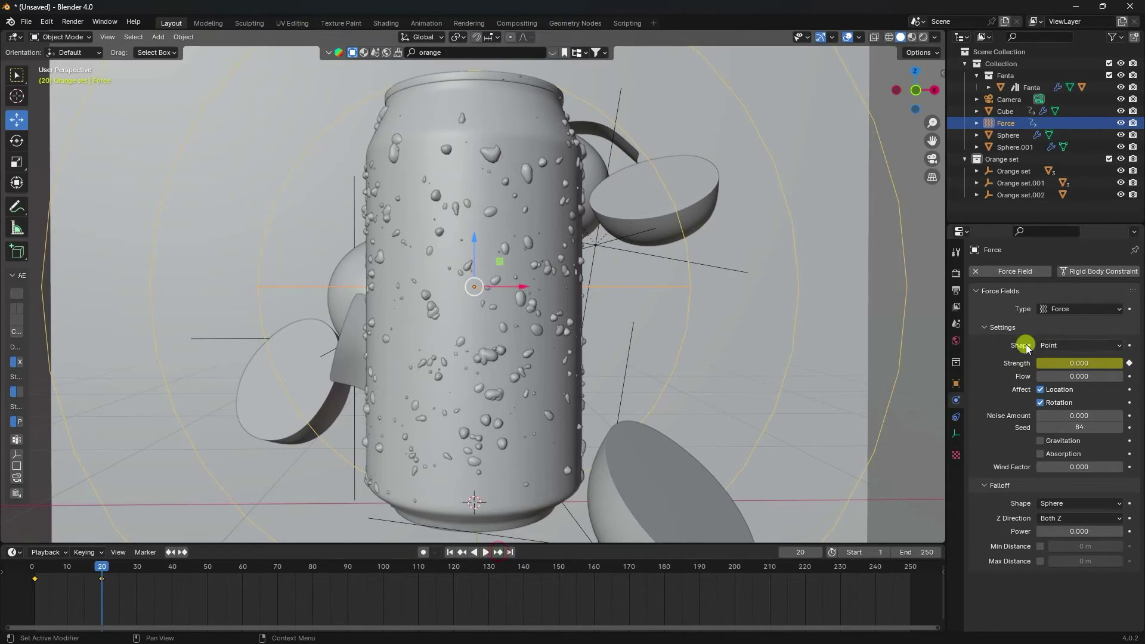
click(158, 37)
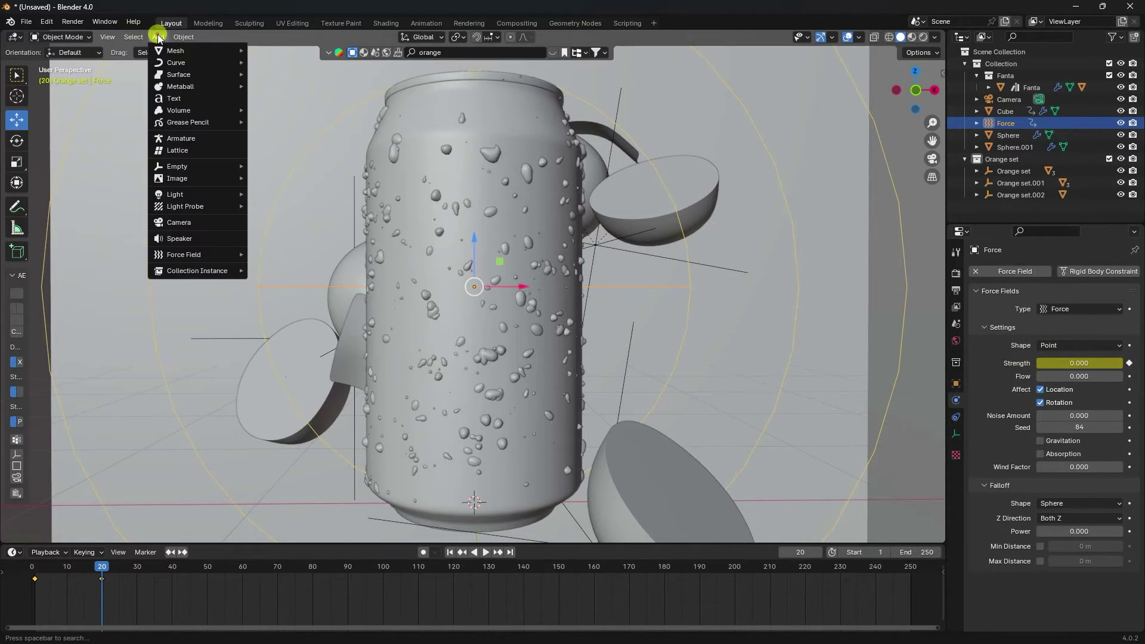
Add a Turbulence force field at Z location 1 m, then return to frame 1
mouse_move(177, 255)
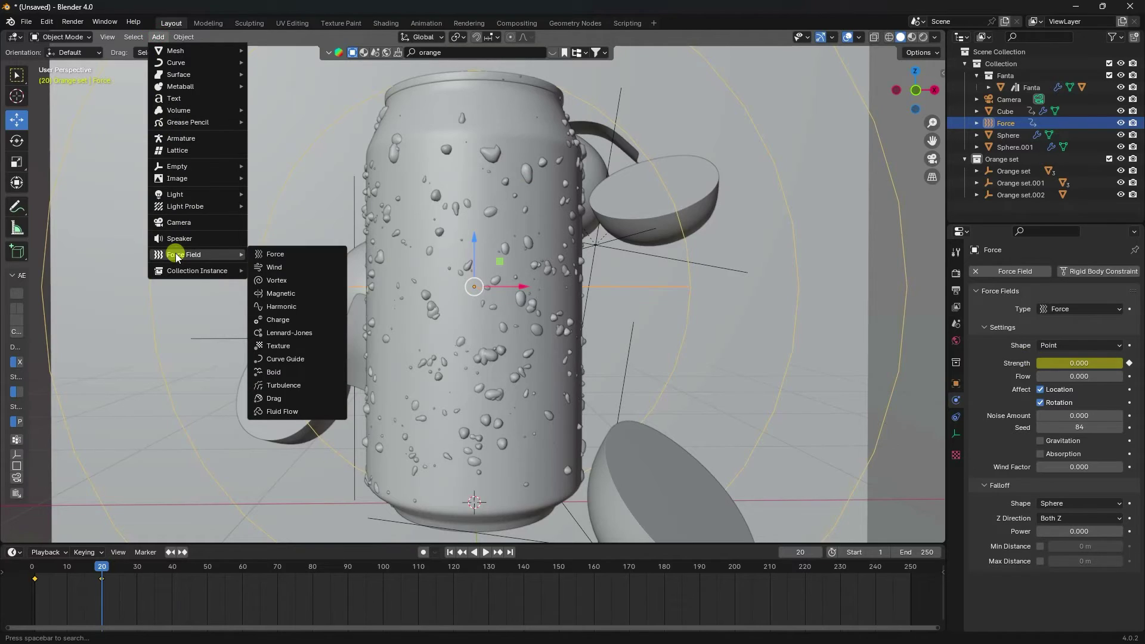
click(284, 385)
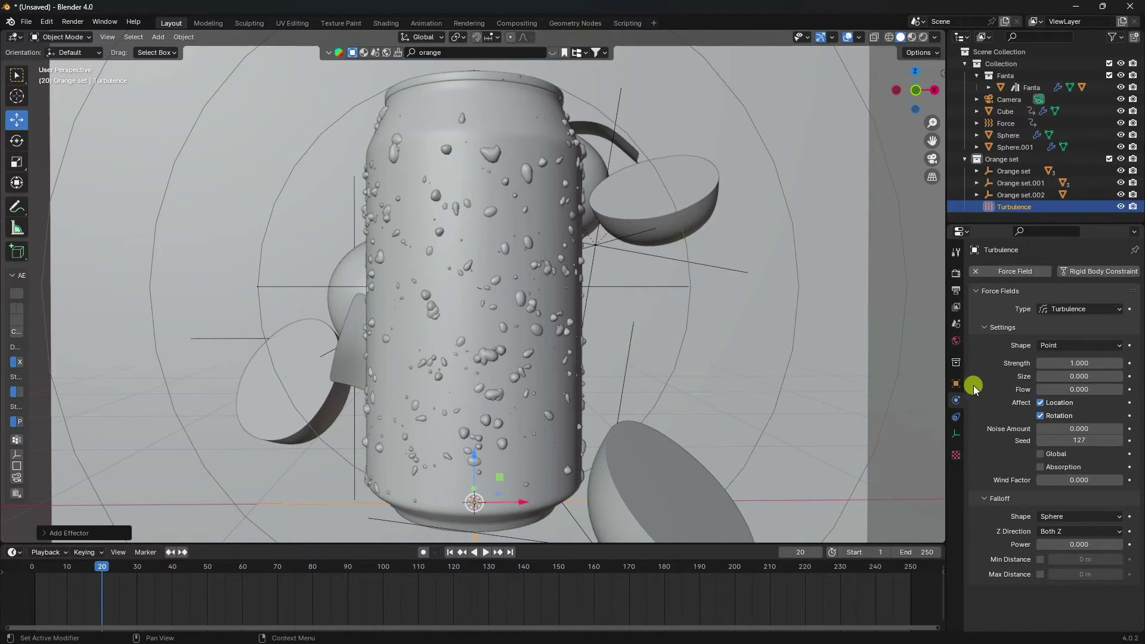
click(956, 384)
key(Return)
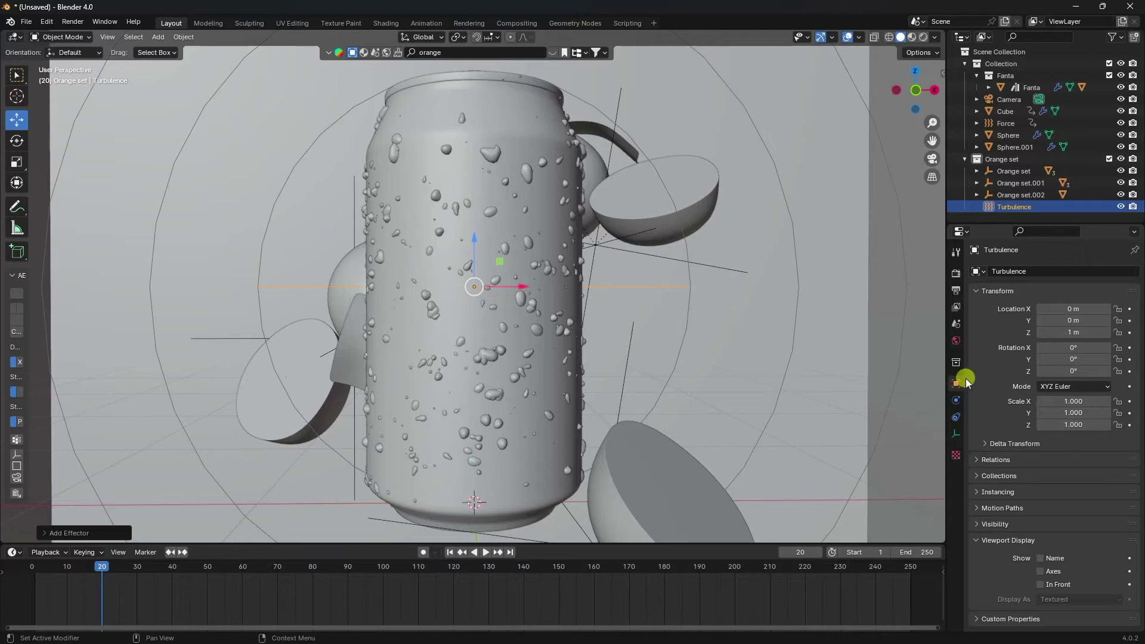
click(956, 400)
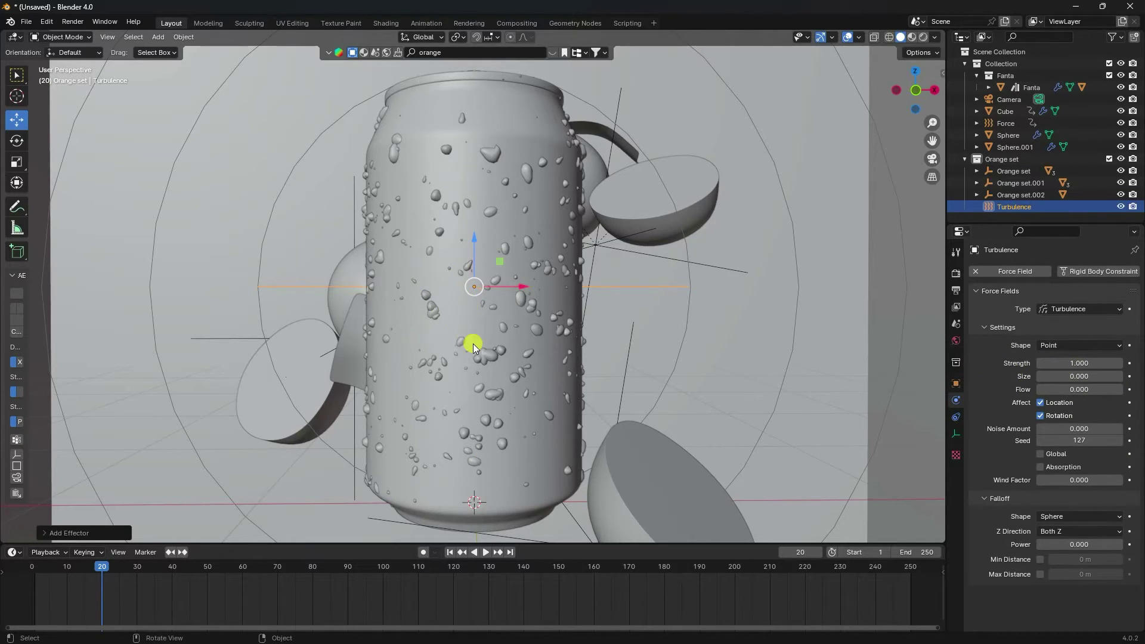
click(451, 553)
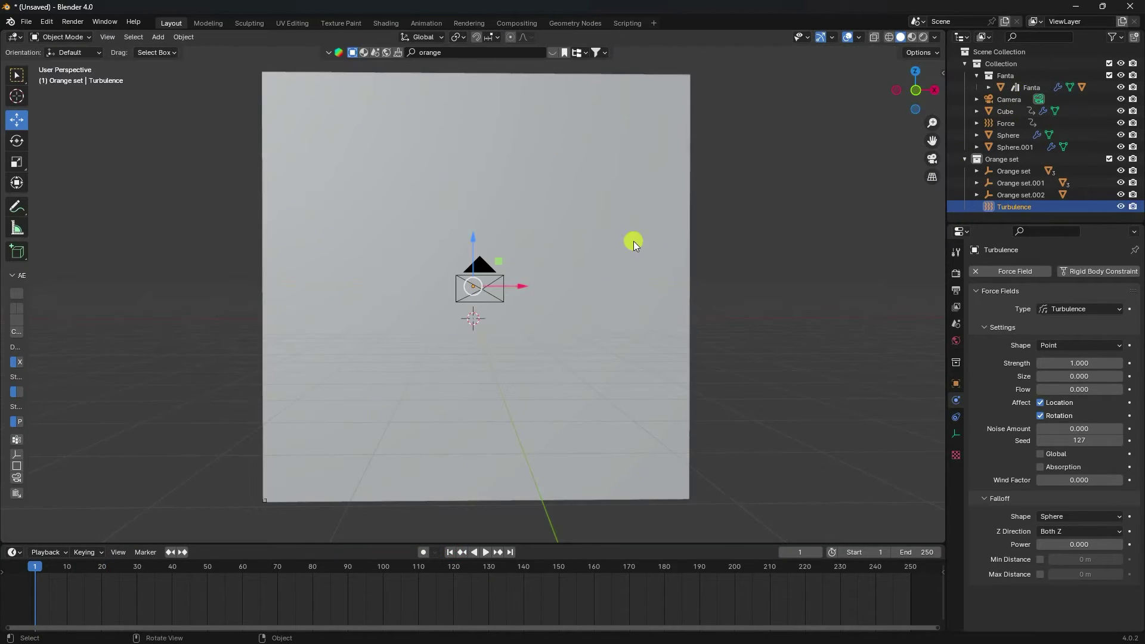
click(671, 177)
scroll(1014, 412, down, 15)
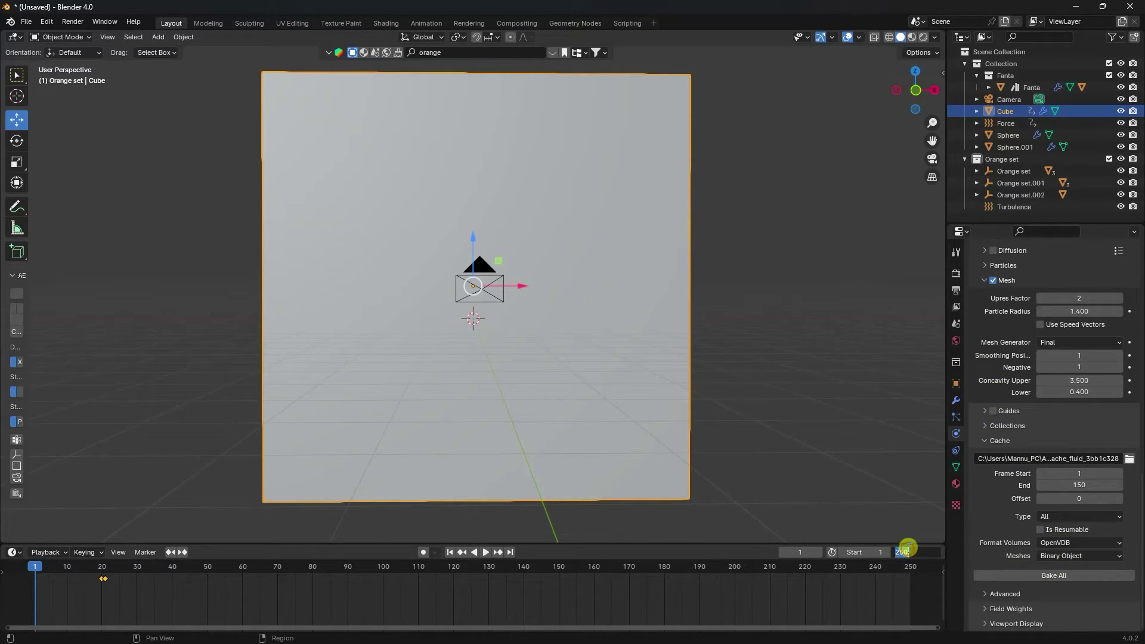
key(Return)
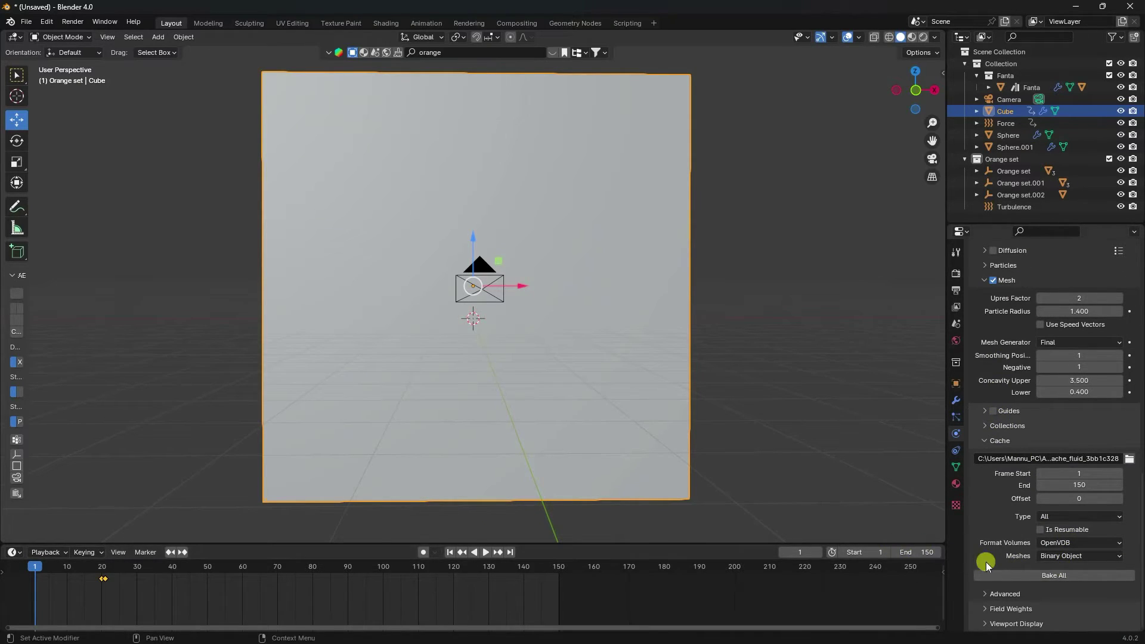
click(1057, 576)
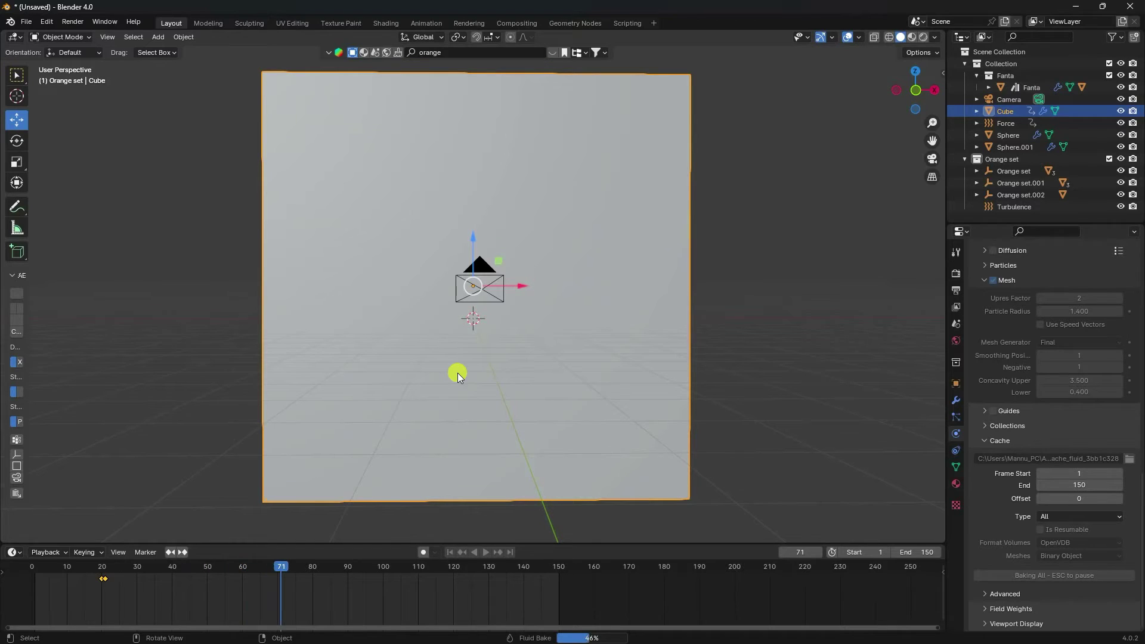
key(Escape)
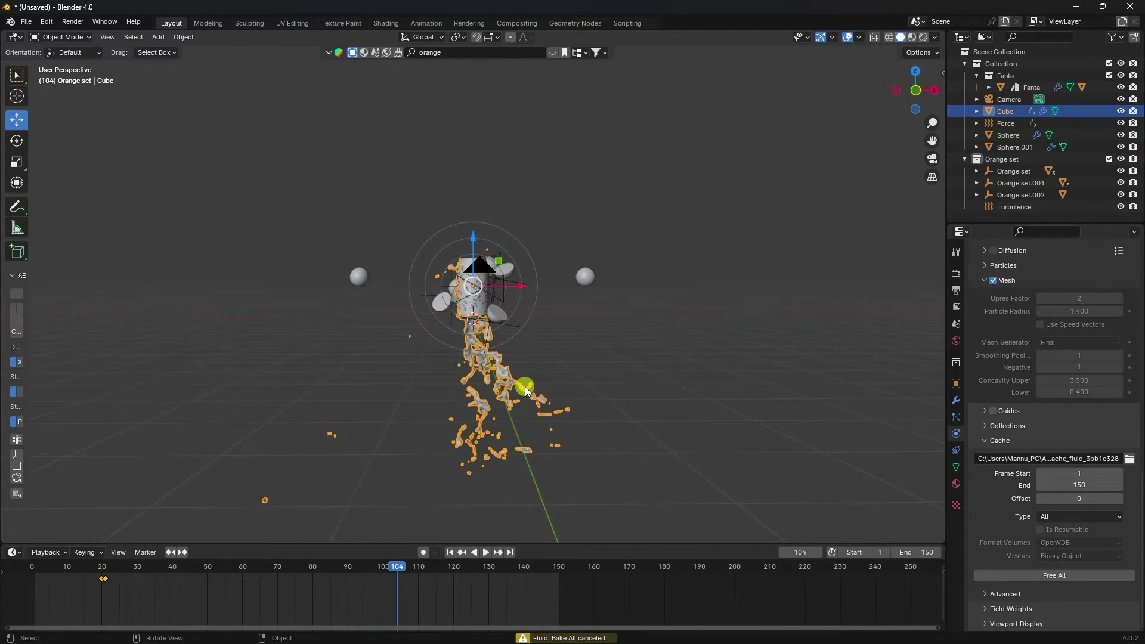
middle_drag(531, 355, 503, 331)
scroll(495, 352, up, 5)
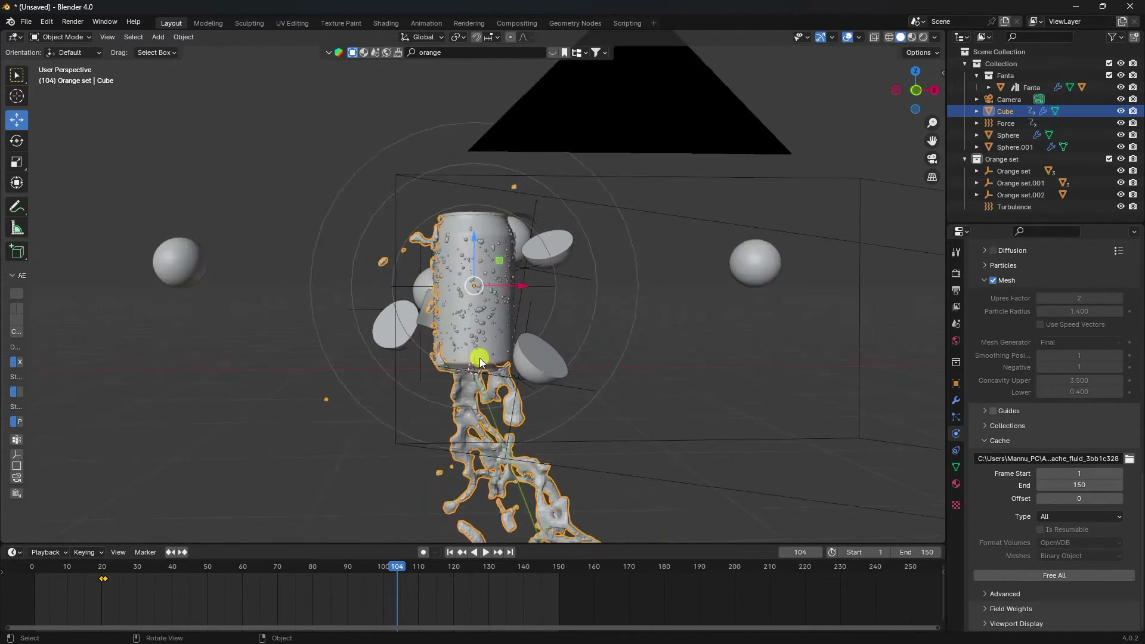
right_click(453, 459)
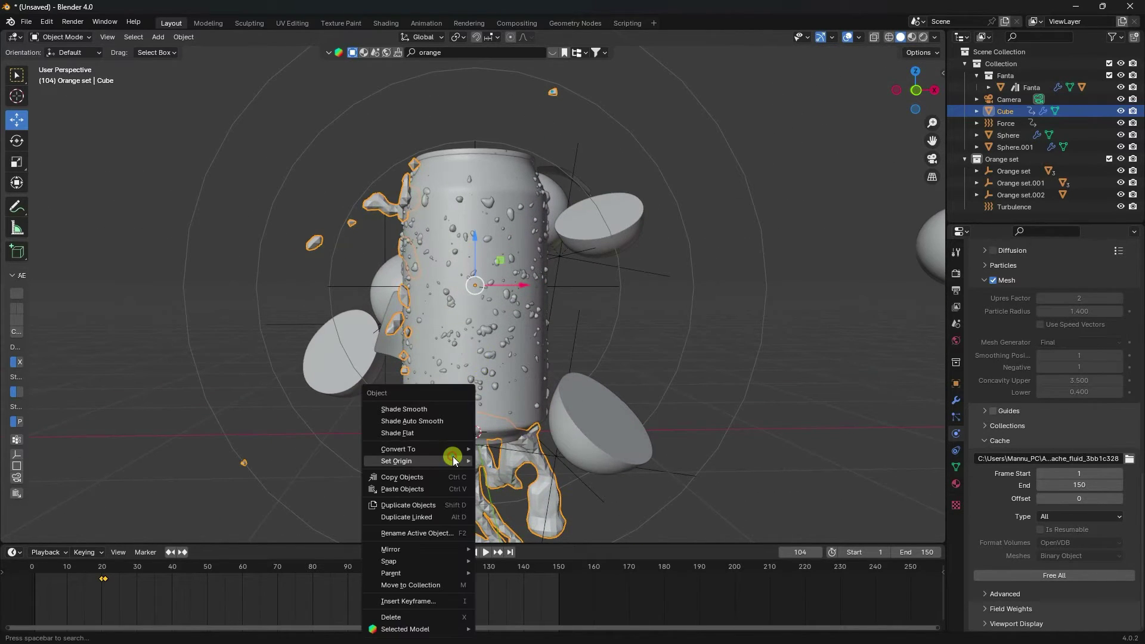
click(407, 410)
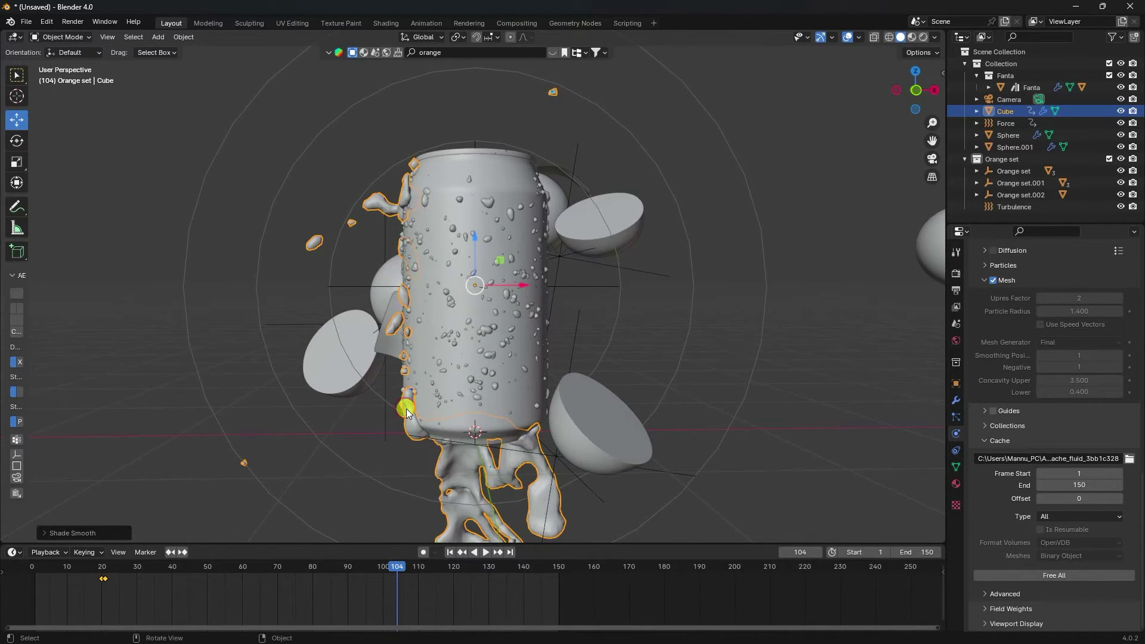
click(450, 552)
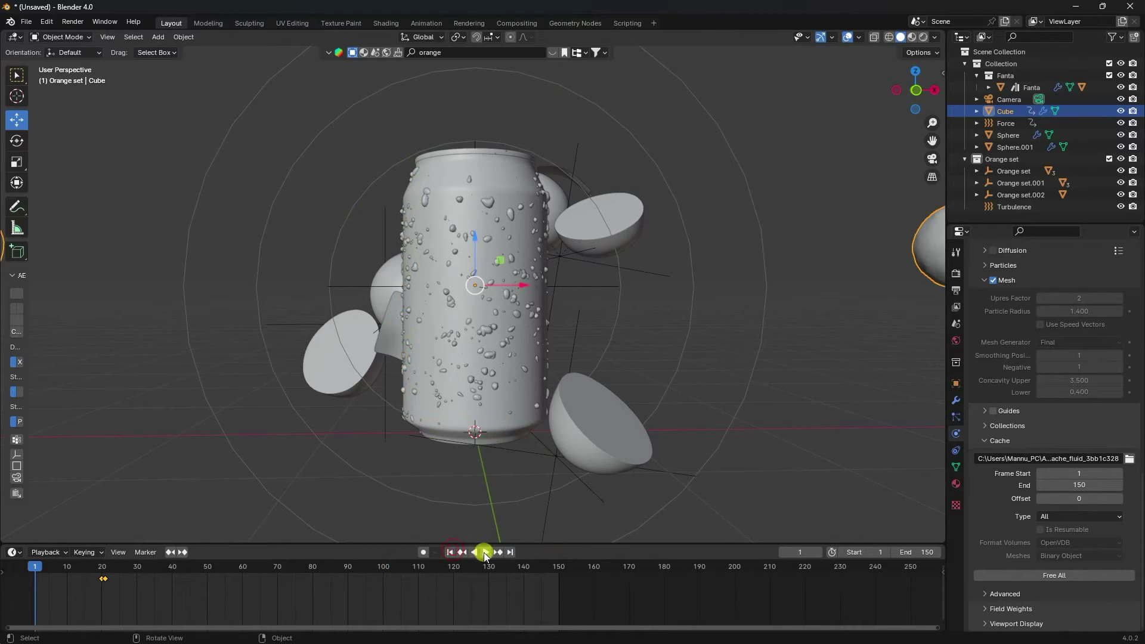
click(486, 553)
click(448, 424)
middle_drag(448, 423, 439, 552)
click(449, 553)
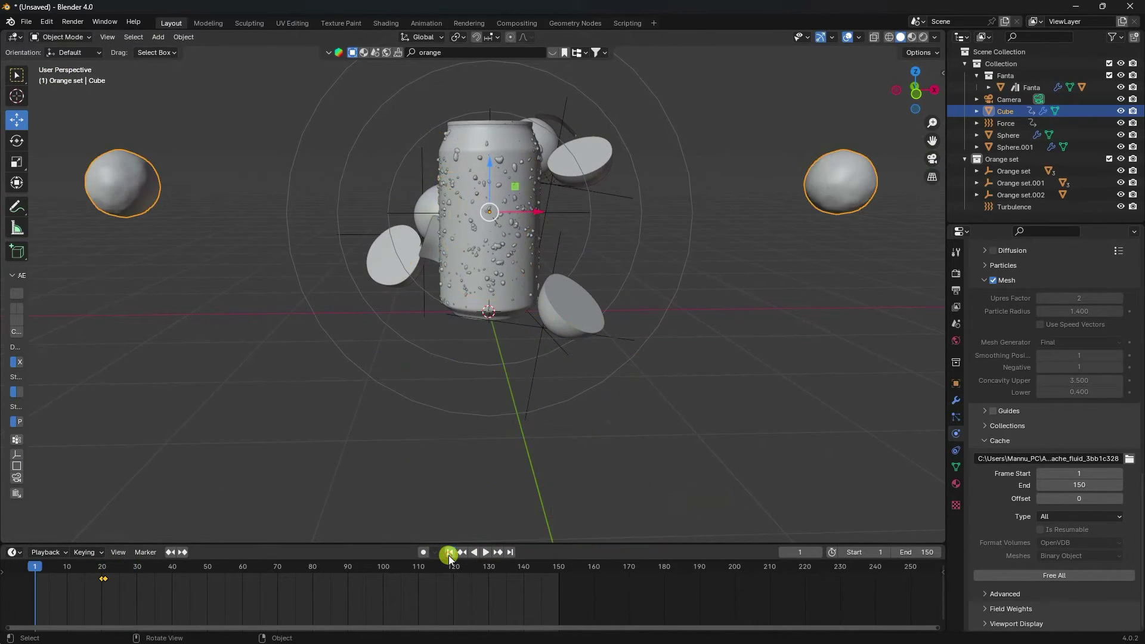
click(485, 552)
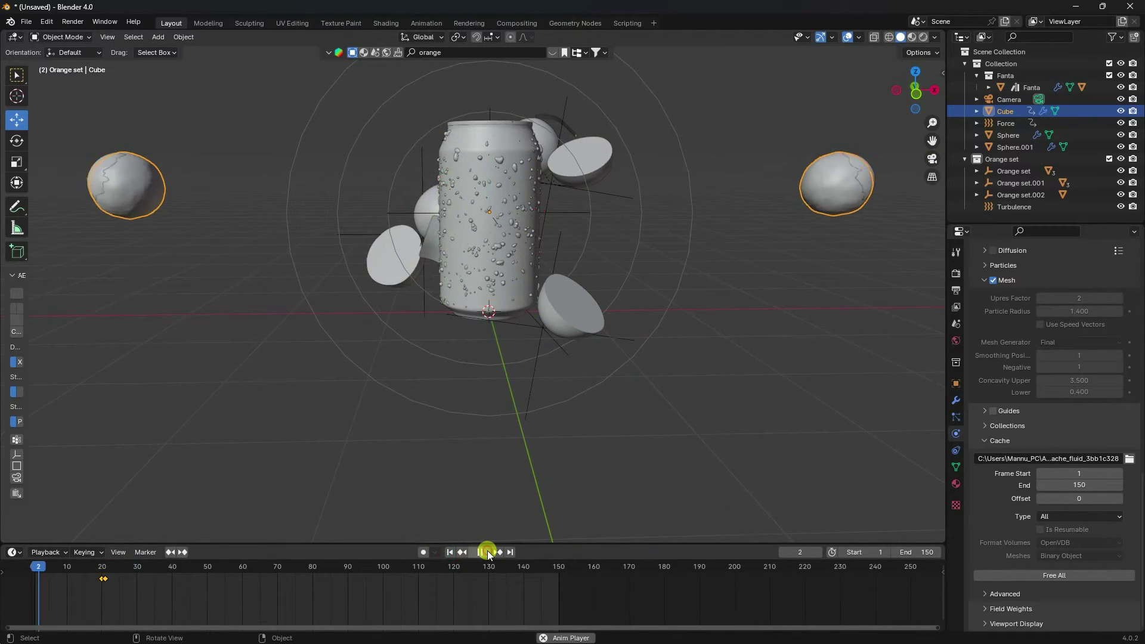
click(449, 552)
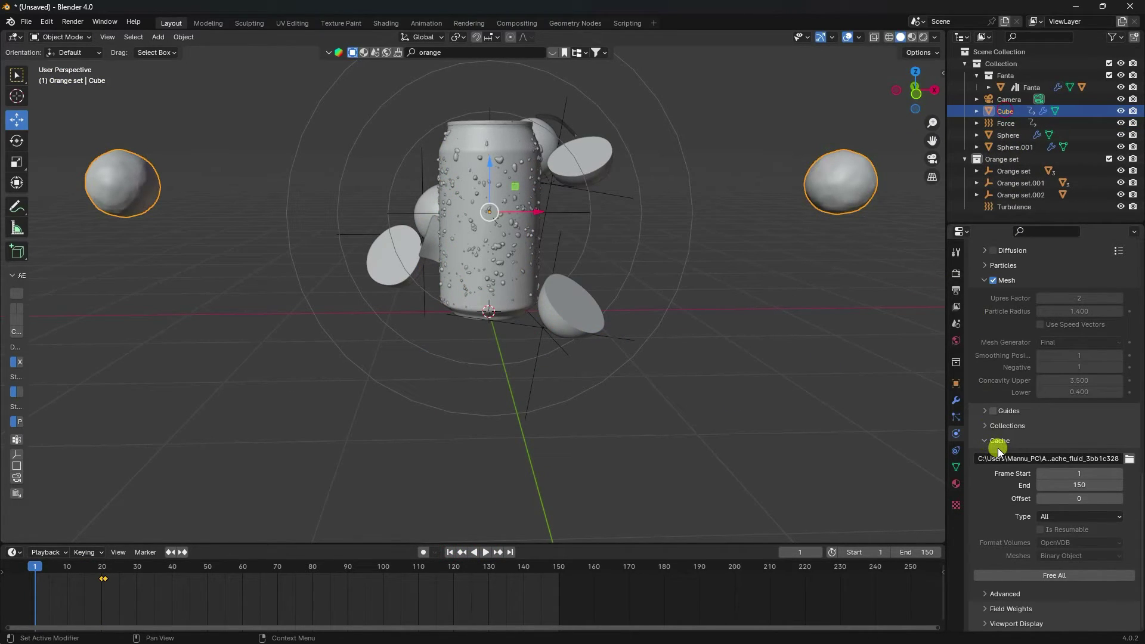
Free the fluid cache, set the Gravity field weight to 0 and rebake
click(1045, 578)
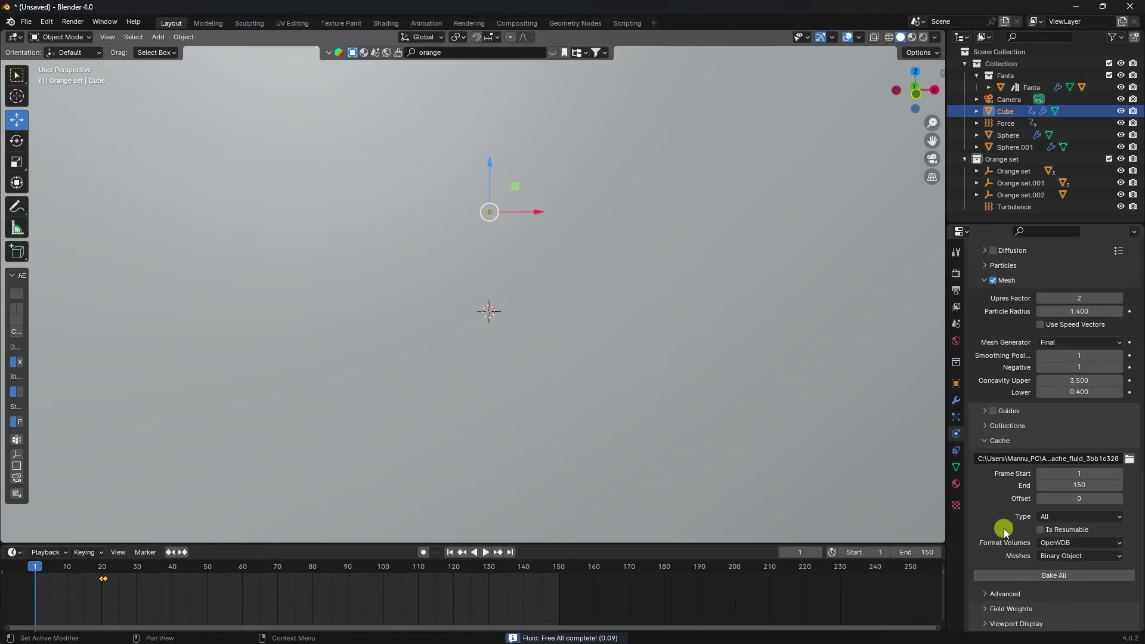
click(996, 608)
scroll(992, 572, down, 8)
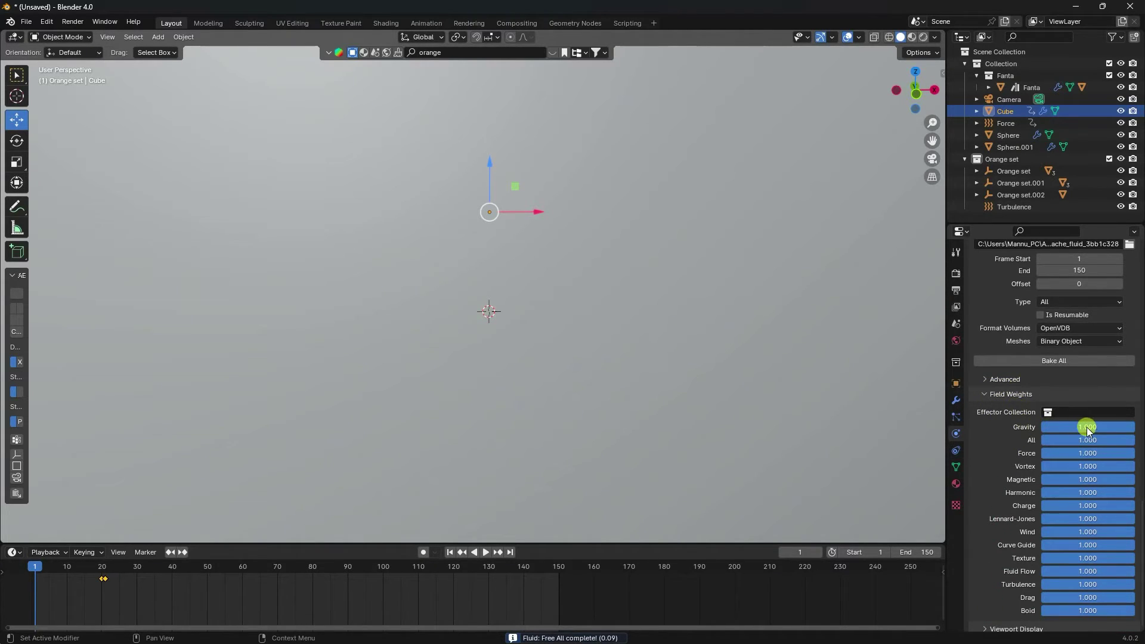
drag(1074, 427, 1034, 435)
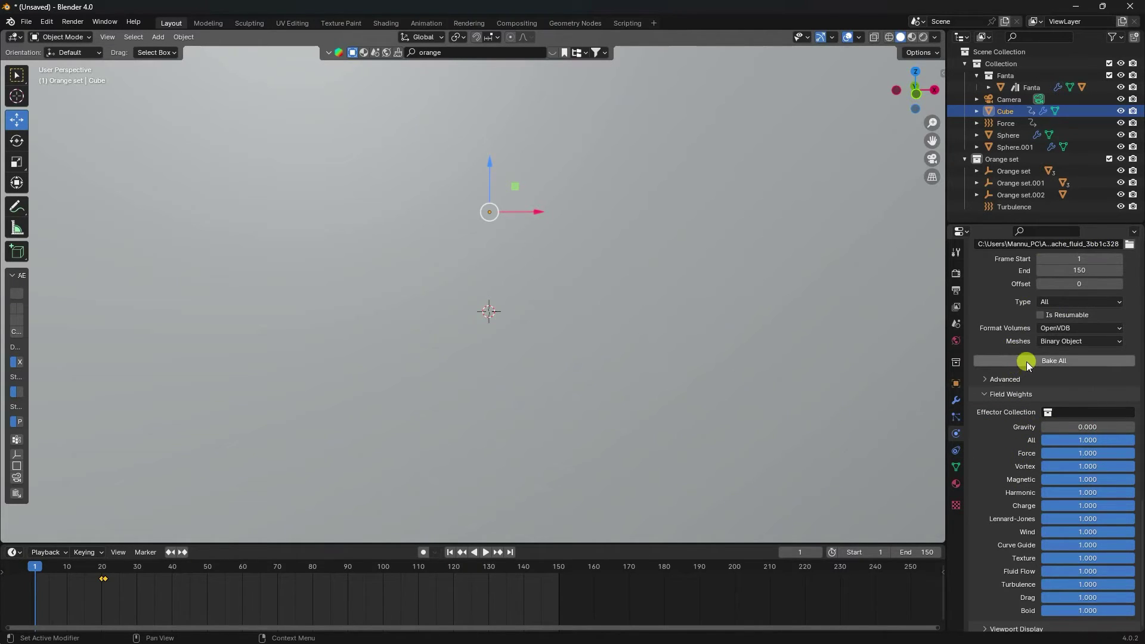
key(KP_0)
click(1083, 362)
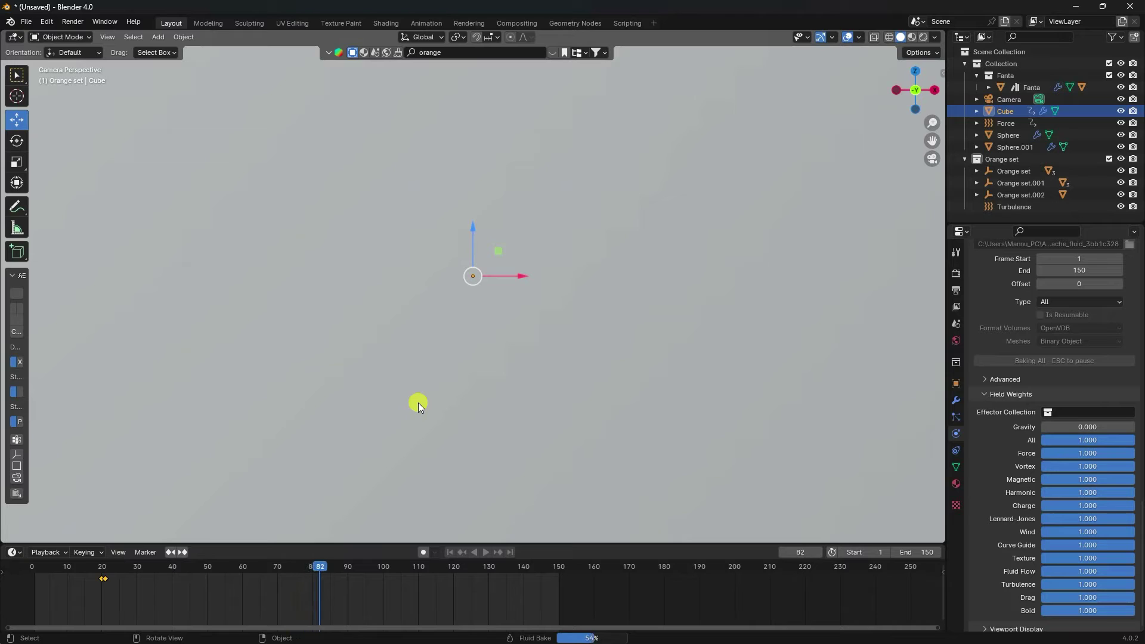
key(Escape)
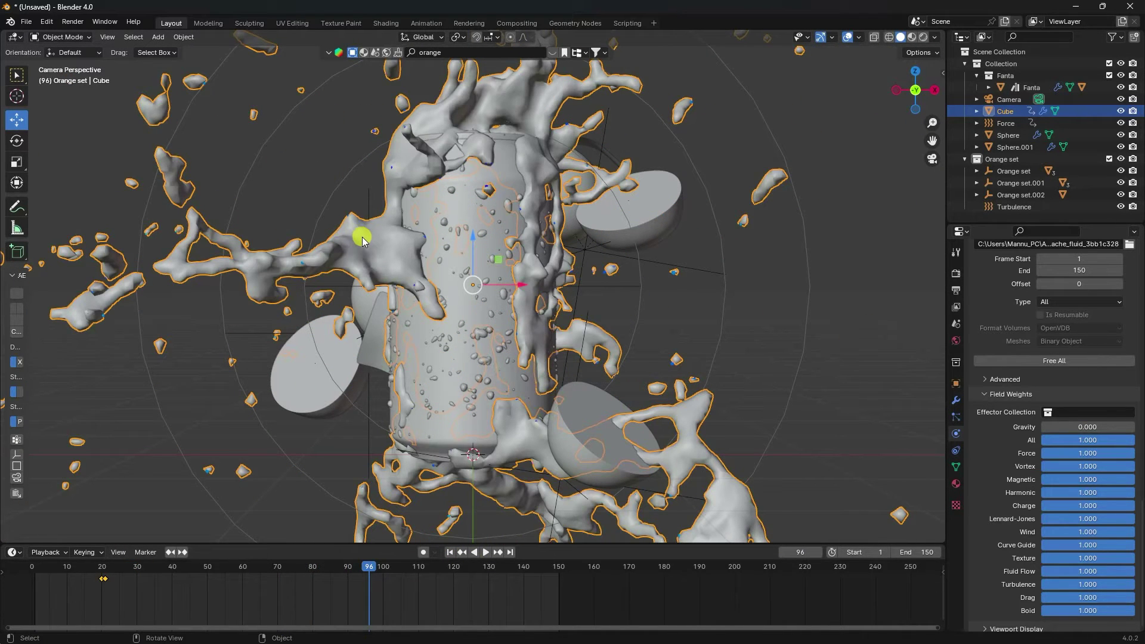
Shade the fluid smooth and play the splash through the camera to frame 72
right_click(353, 229)
click(348, 233)
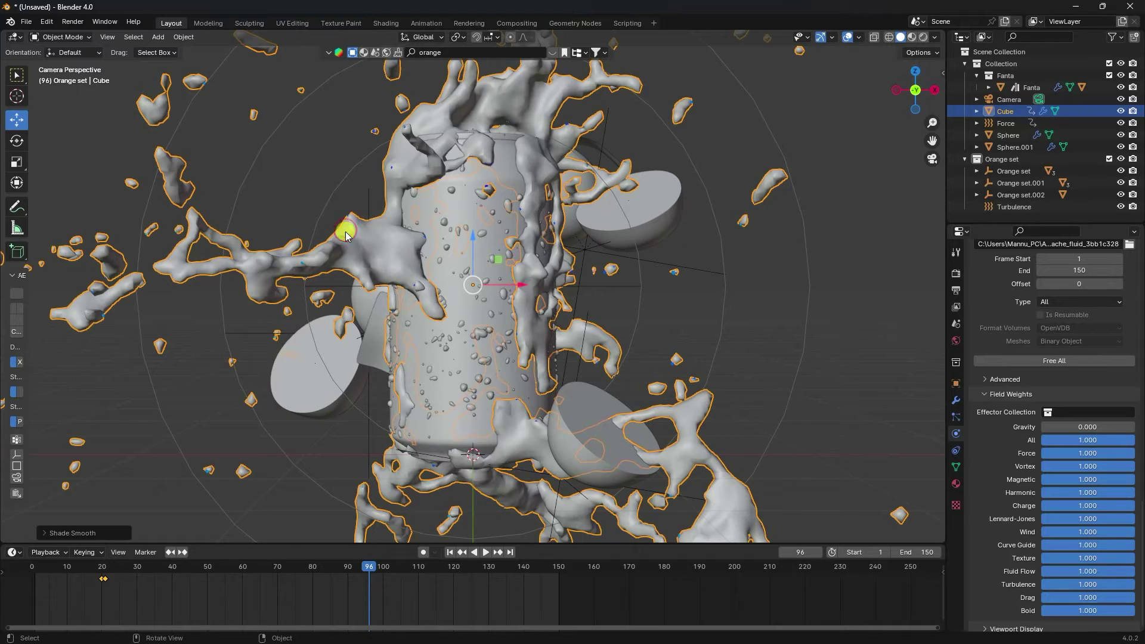
click(450, 553)
key(KP_0)
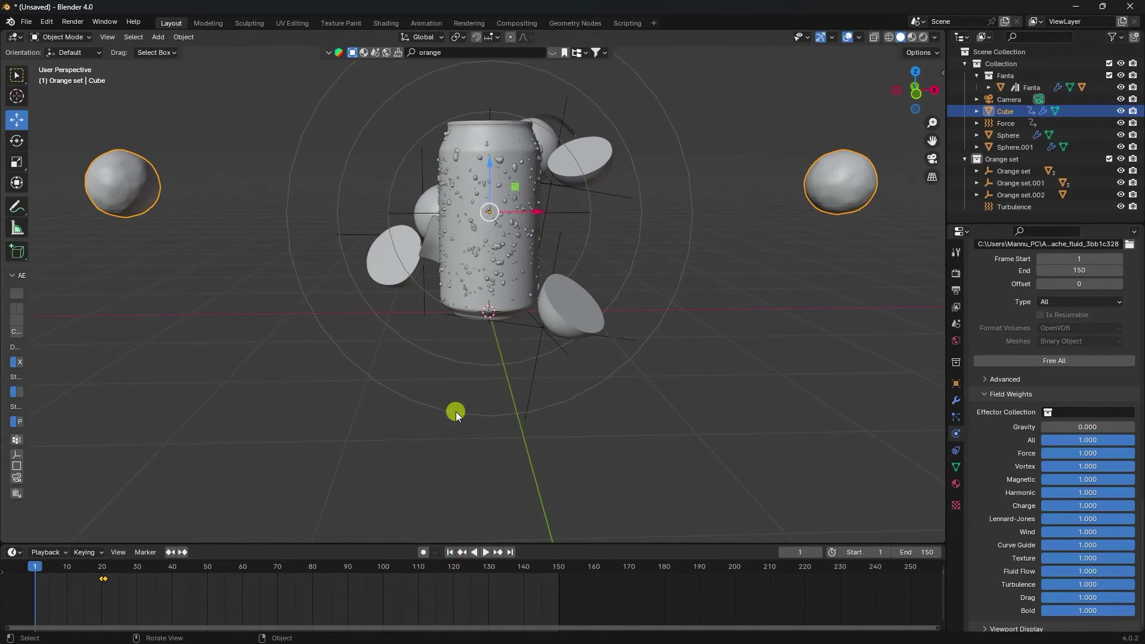
key(KP_0)
scroll(447, 386, down, 3)
scroll(450, 387, up, 3)
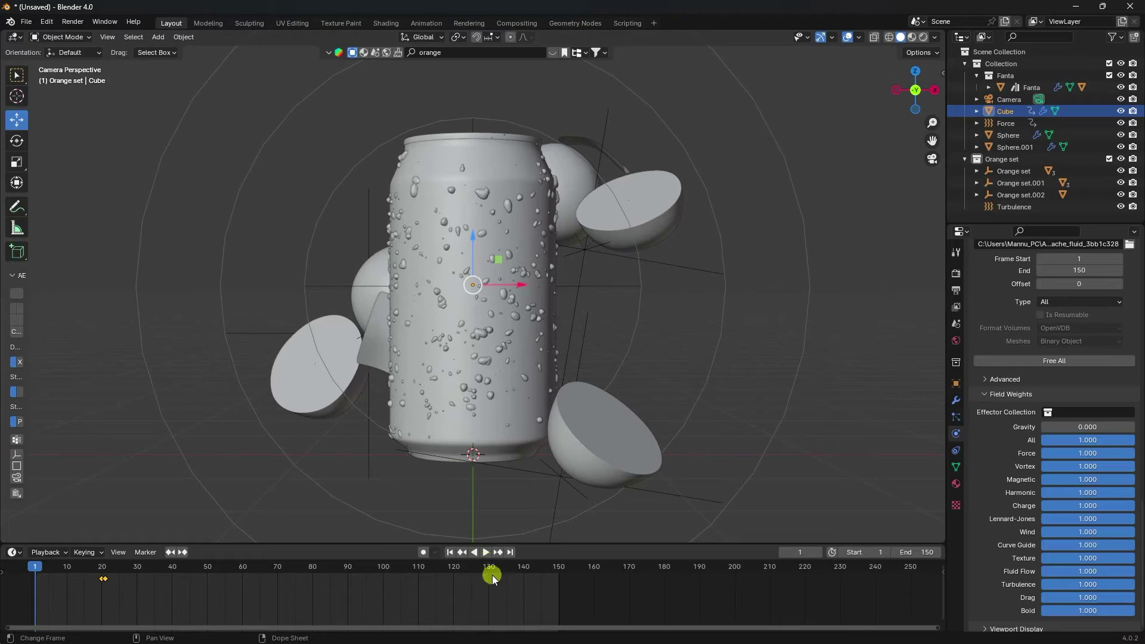
click(486, 553)
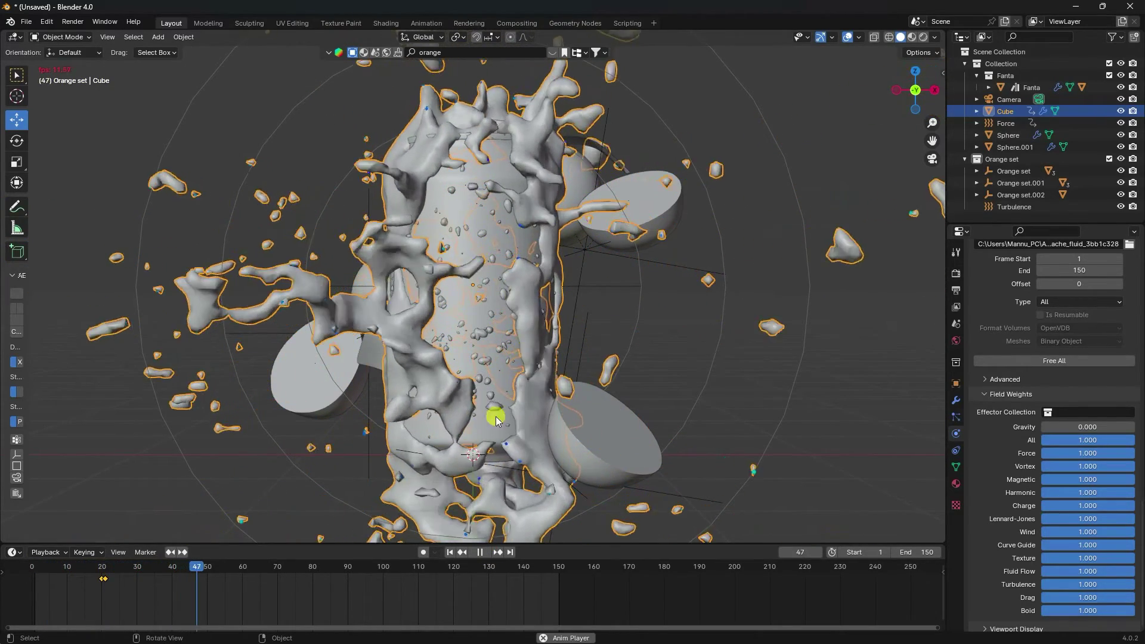
click(481, 553)
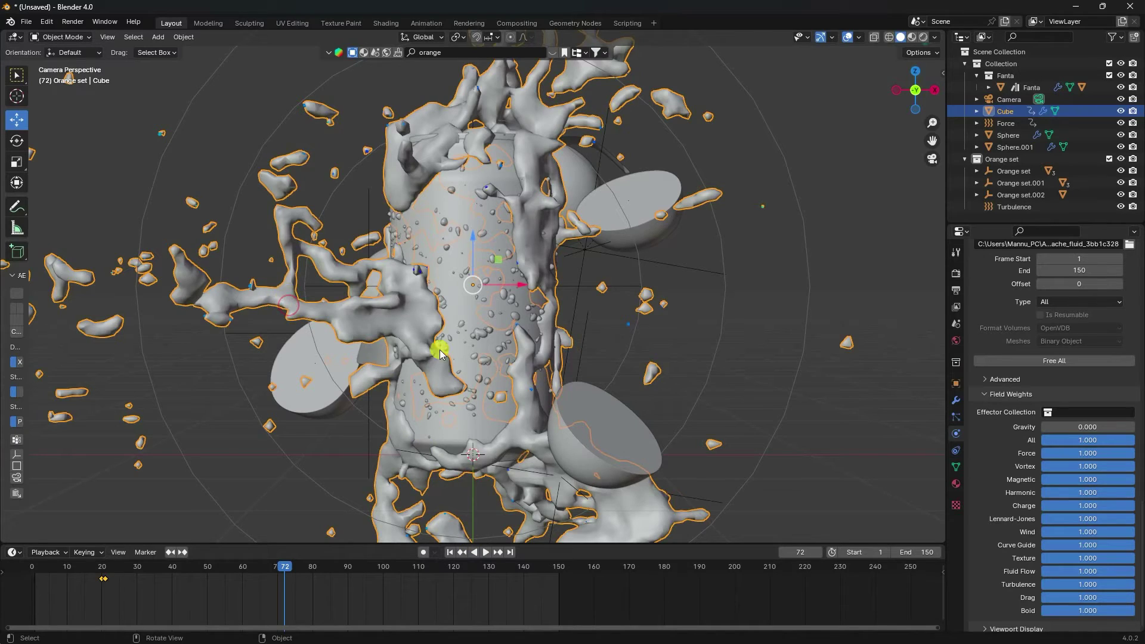
Add a Smooth modifier to the fluid domain with Factor 1
click(954, 400)
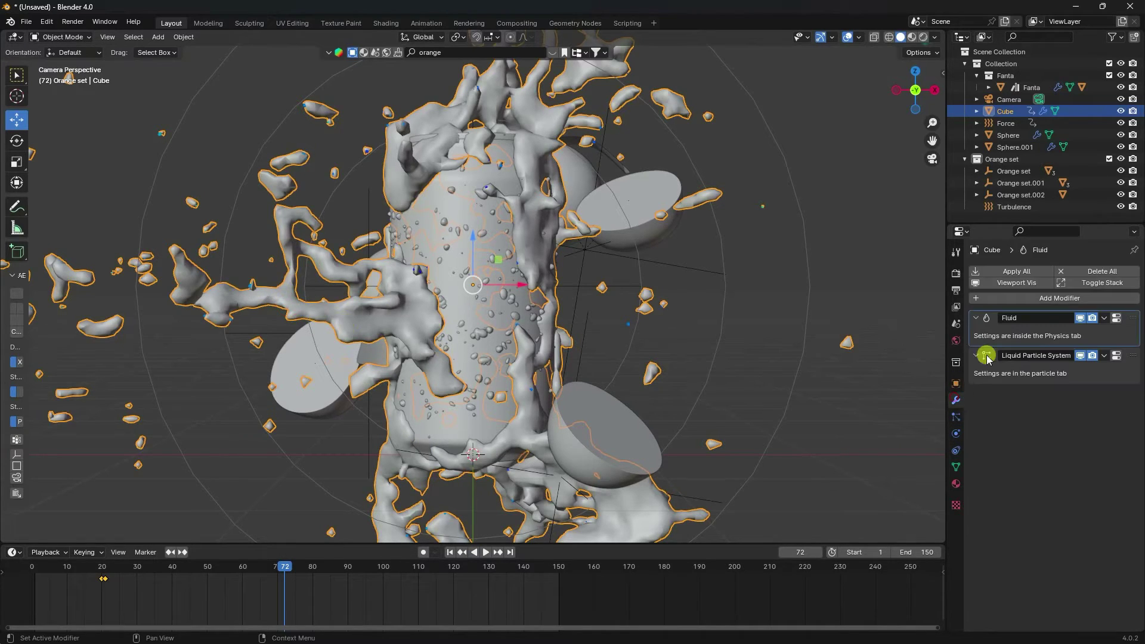
click(1004, 299)
mouse_move(1002, 346)
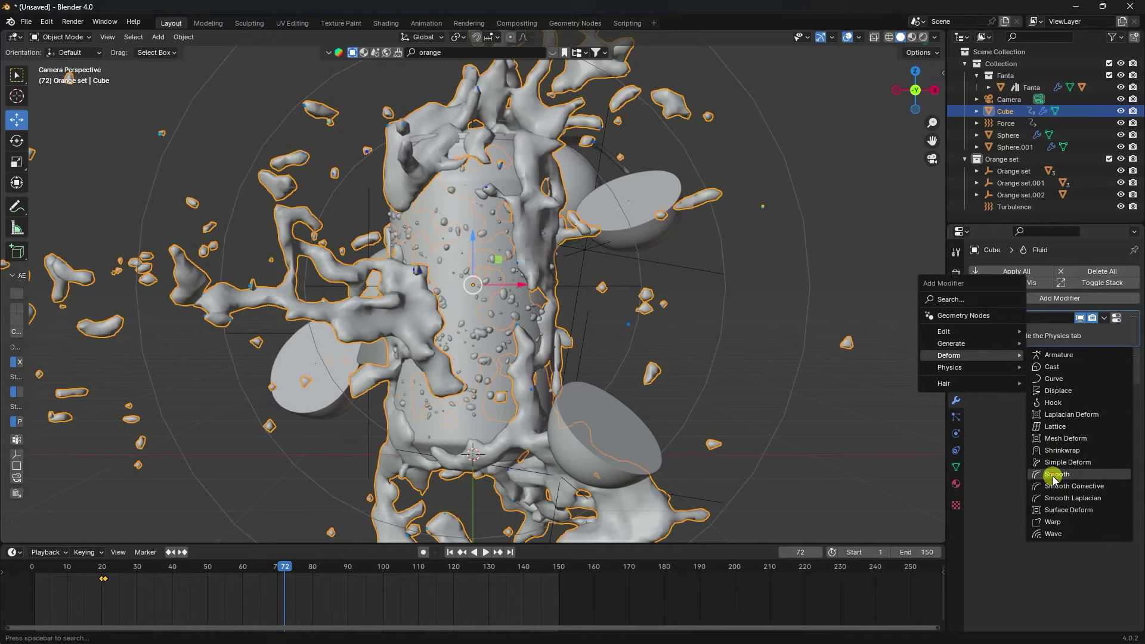
click(1054, 475)
click(1074, 426)
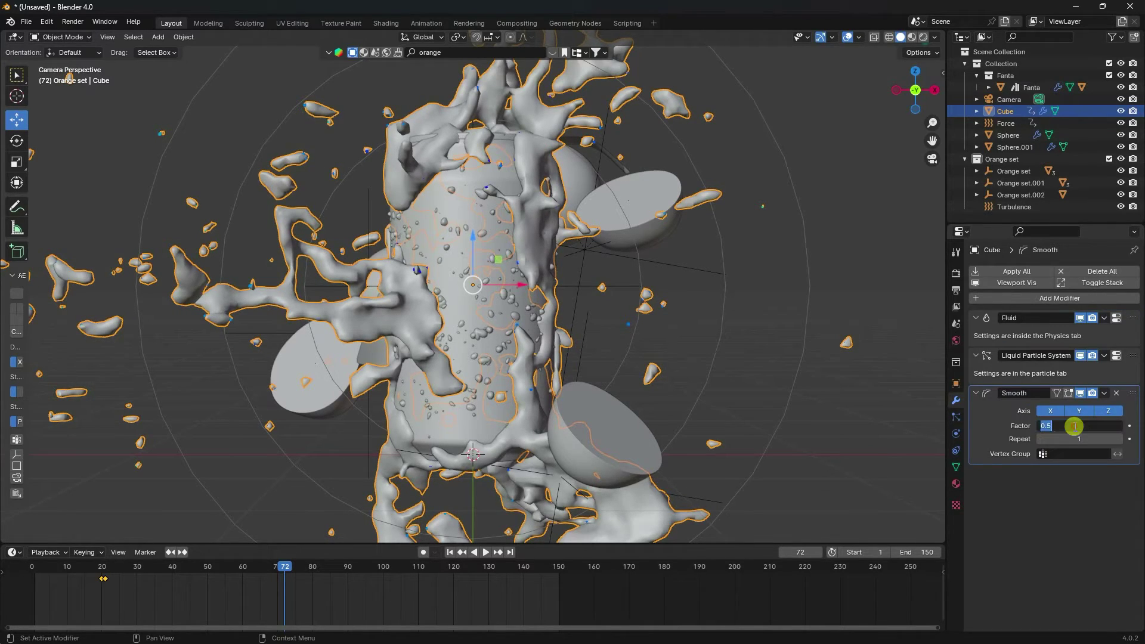
key(Return)
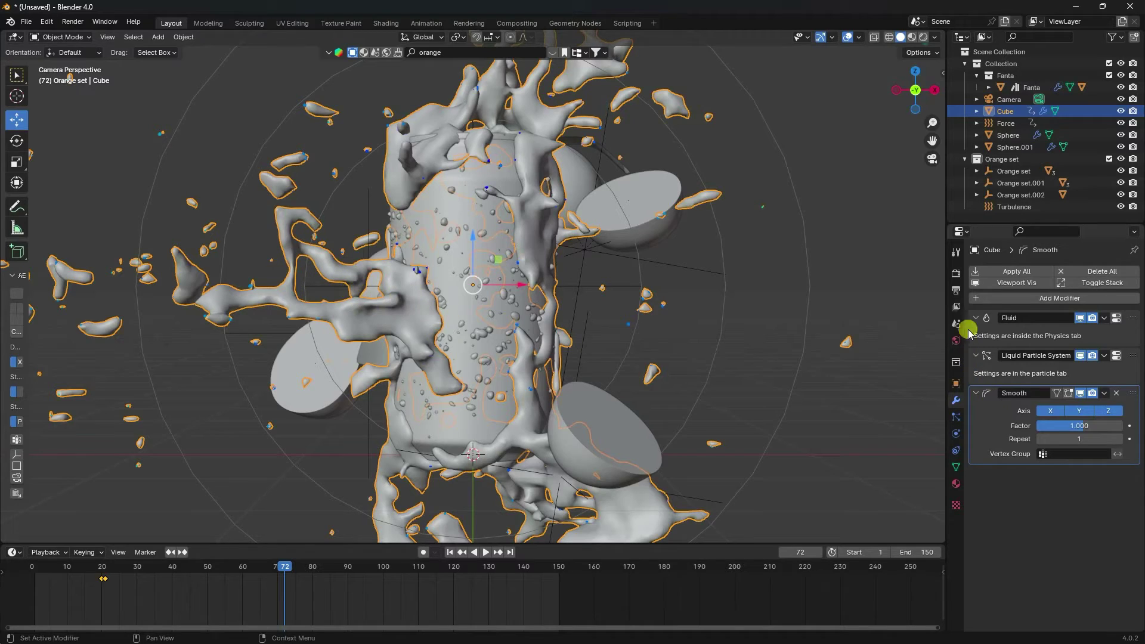
Check the domain resolution of 128 and replay the smoothed splash, pausing at frame 41
click(956, 433)
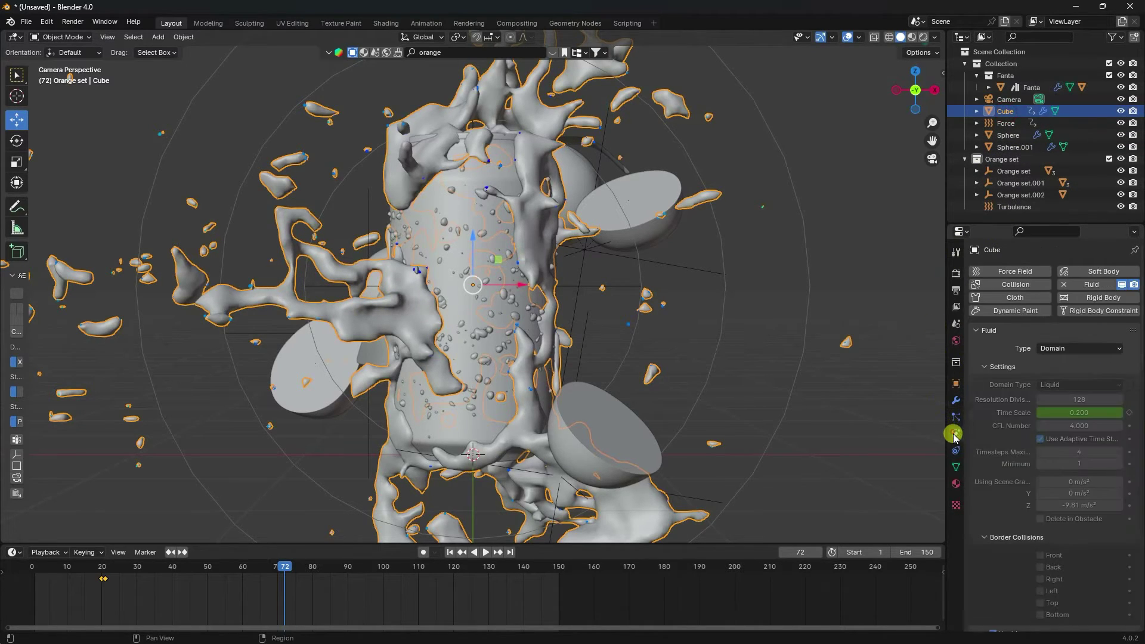
click(1080, 398)
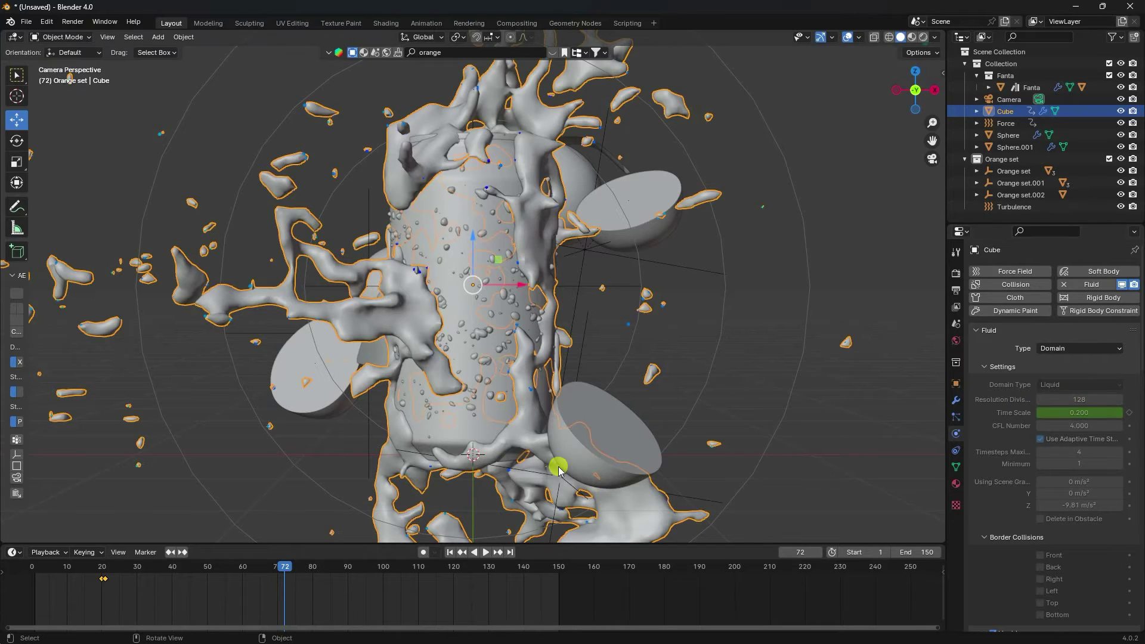
click(451, 553)
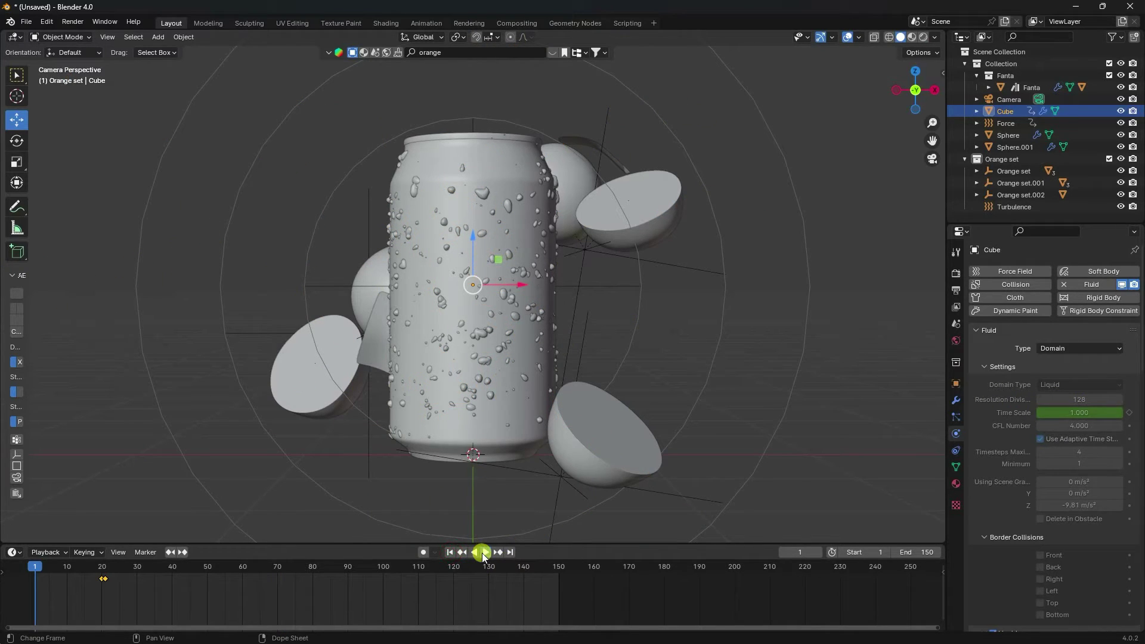
click(483, 553)
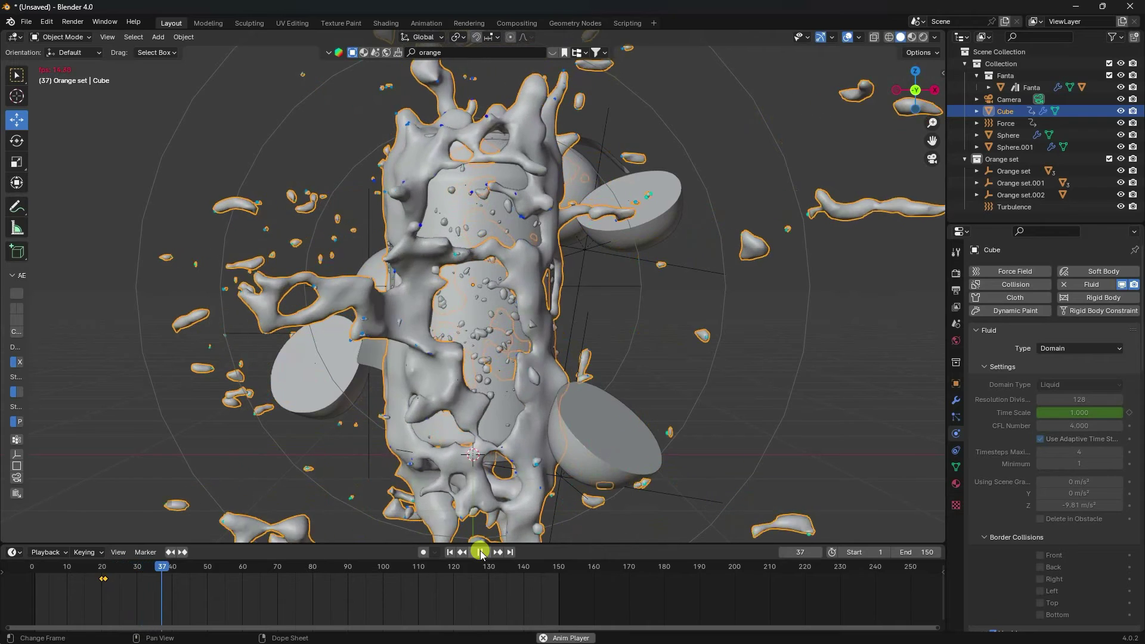
click(482, 554)
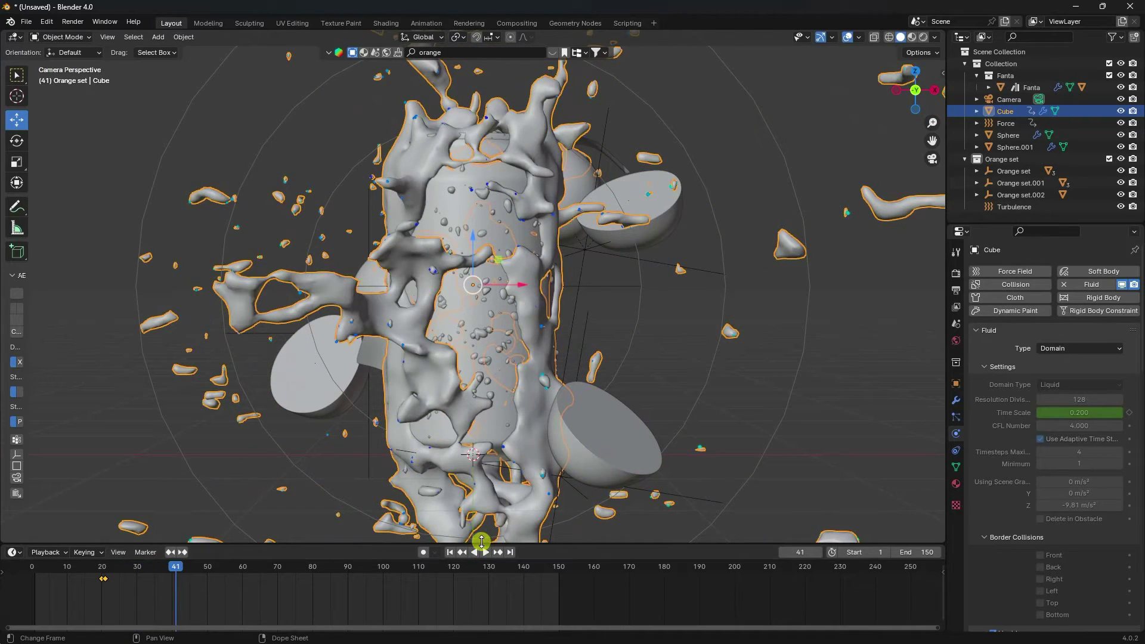
click(385, 23)
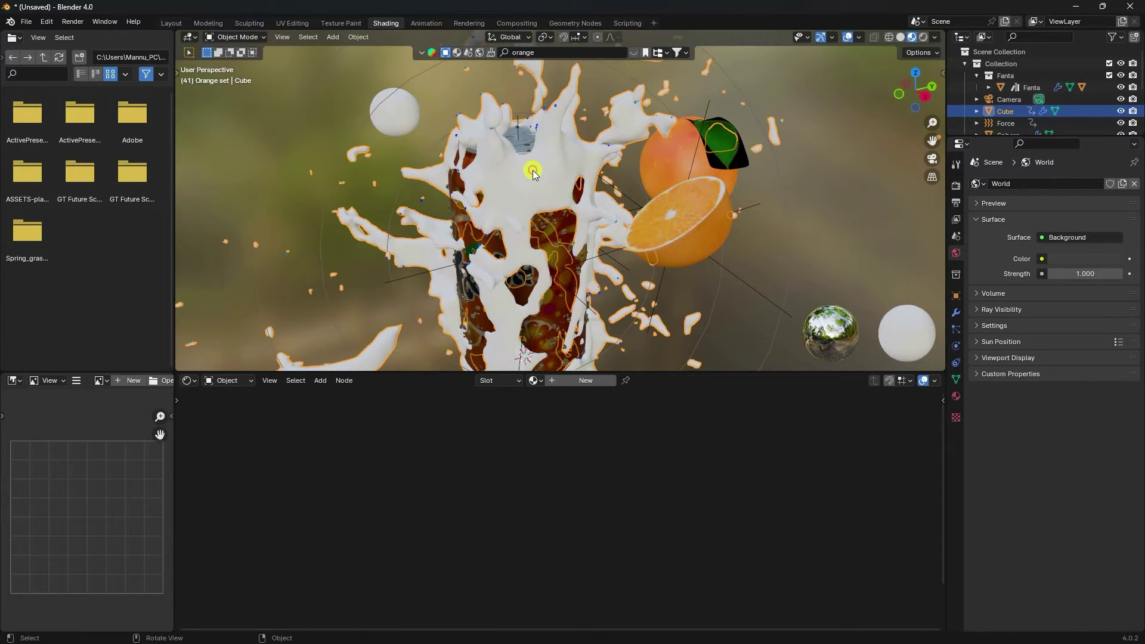
Create a new material, replacing the Principled BSDF with a Glass BSDF wired to the output
click(564, 384)
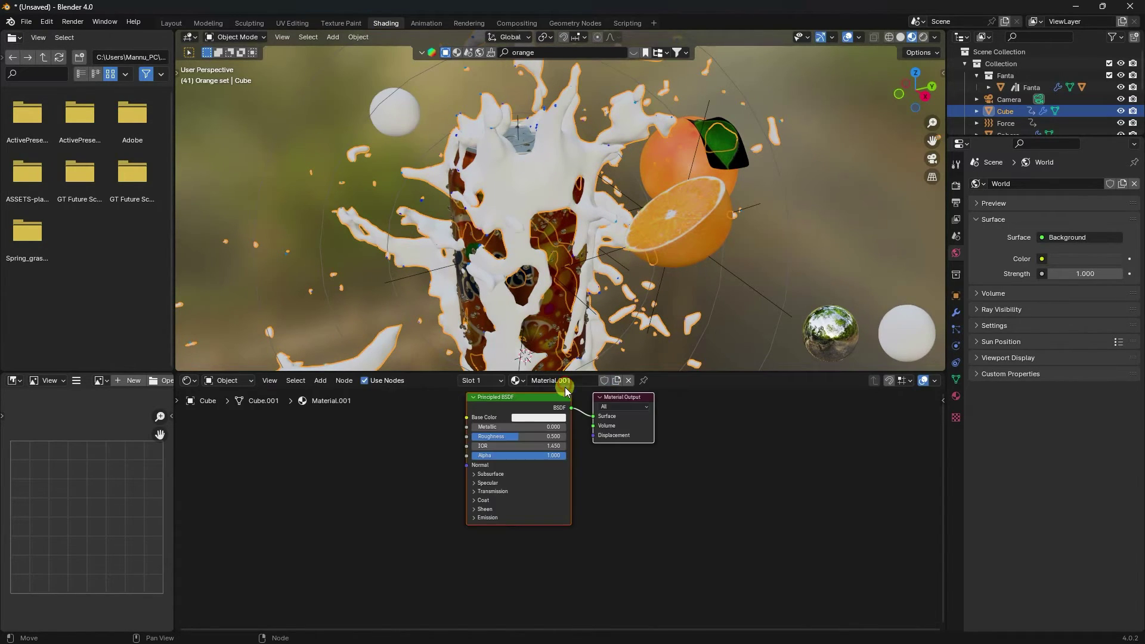
scroll(553, 449, up, 3)
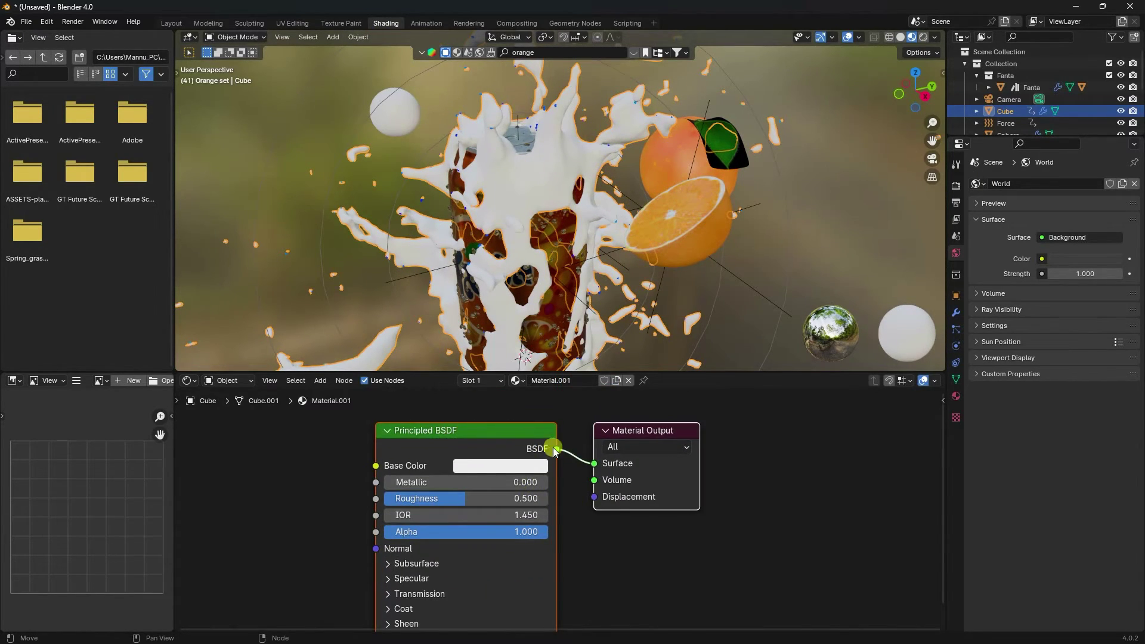
drag(590, 463, 504, 440)
key(x)
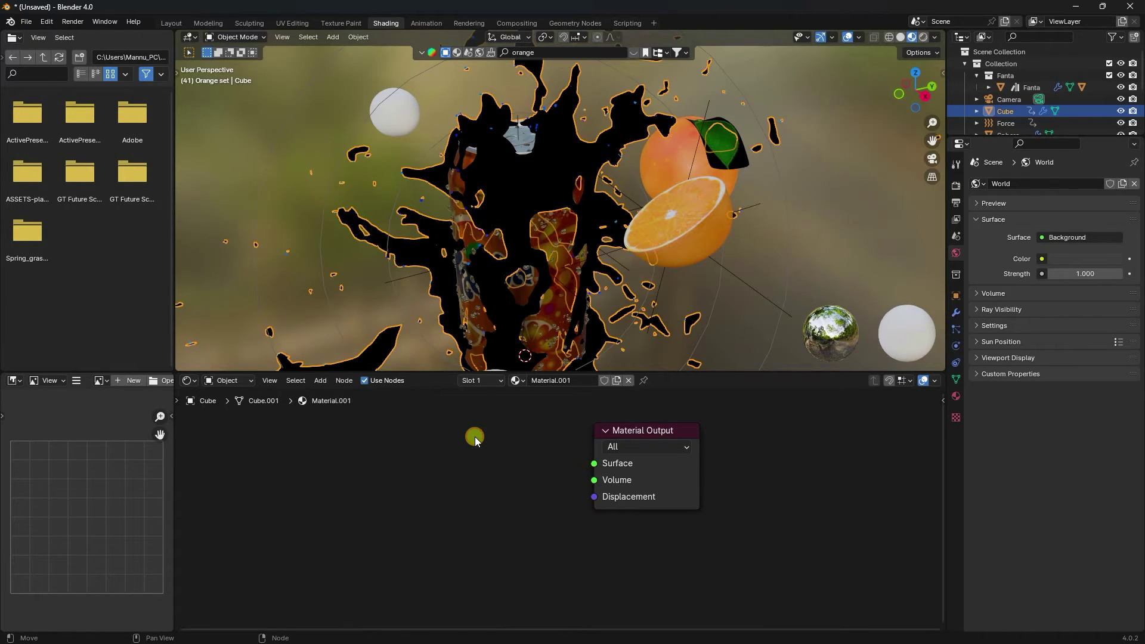
click(319, 381)
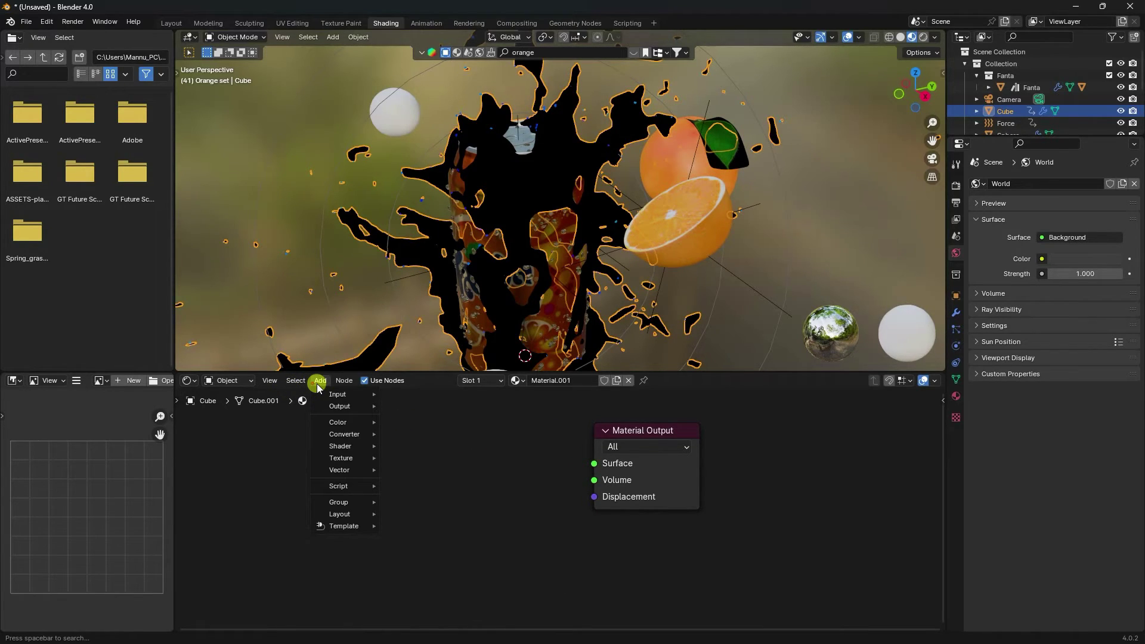
text(glass)
click(366, 405)
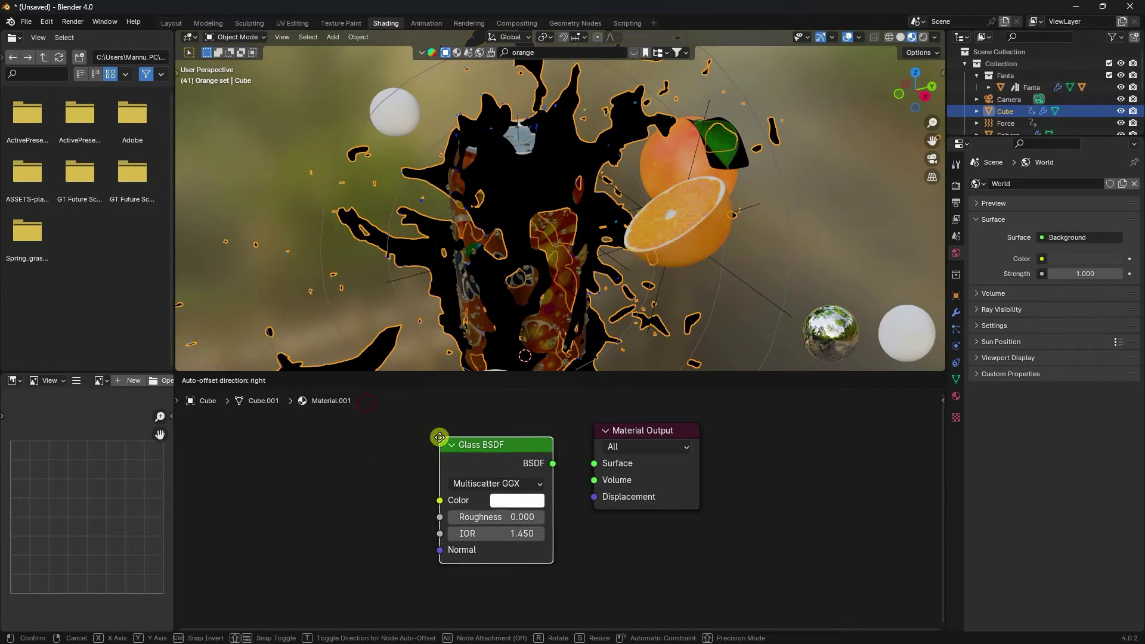
drag(522, 458, 595, 464)
Set the Glass BSDF roughness to 0.05 and IOR to 1.330
click(460, 511)
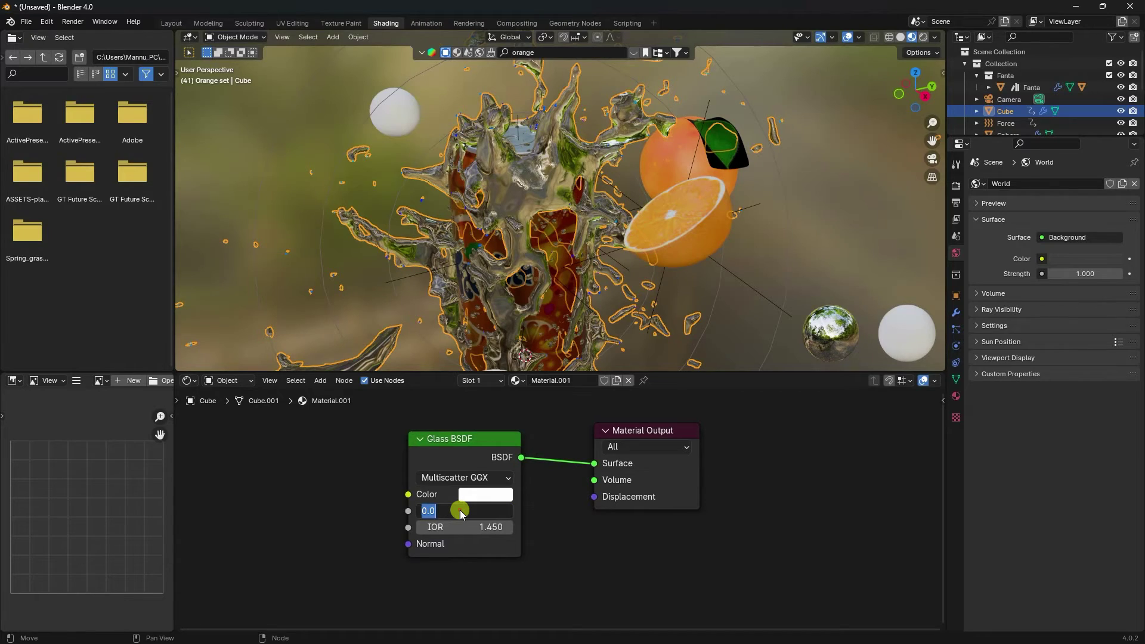
text(0.05)
key(Return)
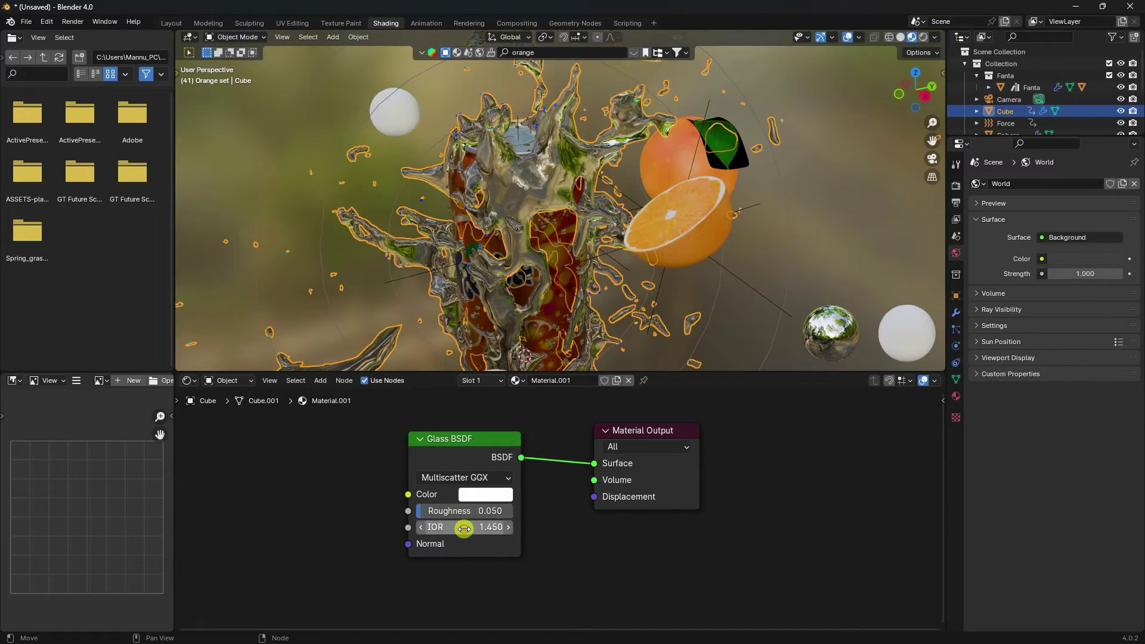
double_click(464, 529)
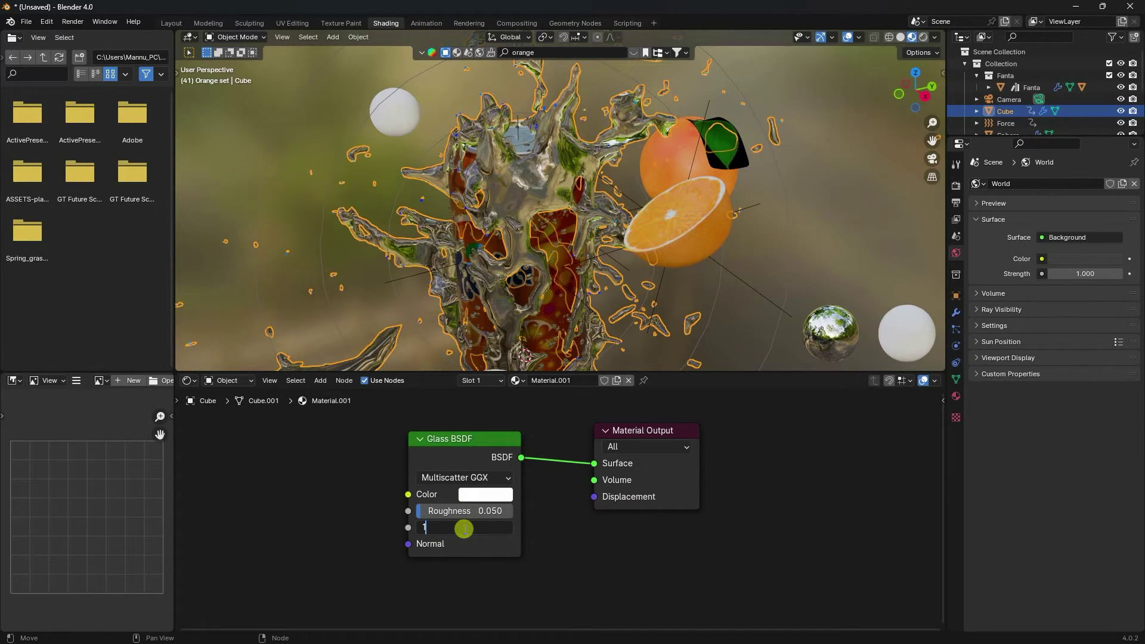
text(1.330)
key(Return)
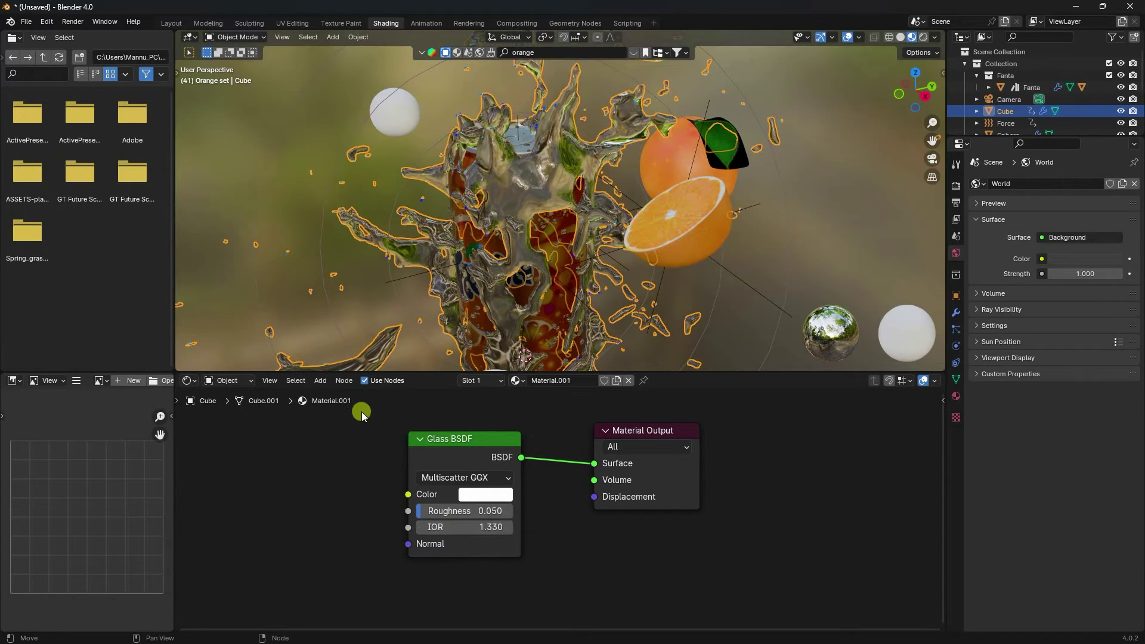
click(321, 381)
text(vol)
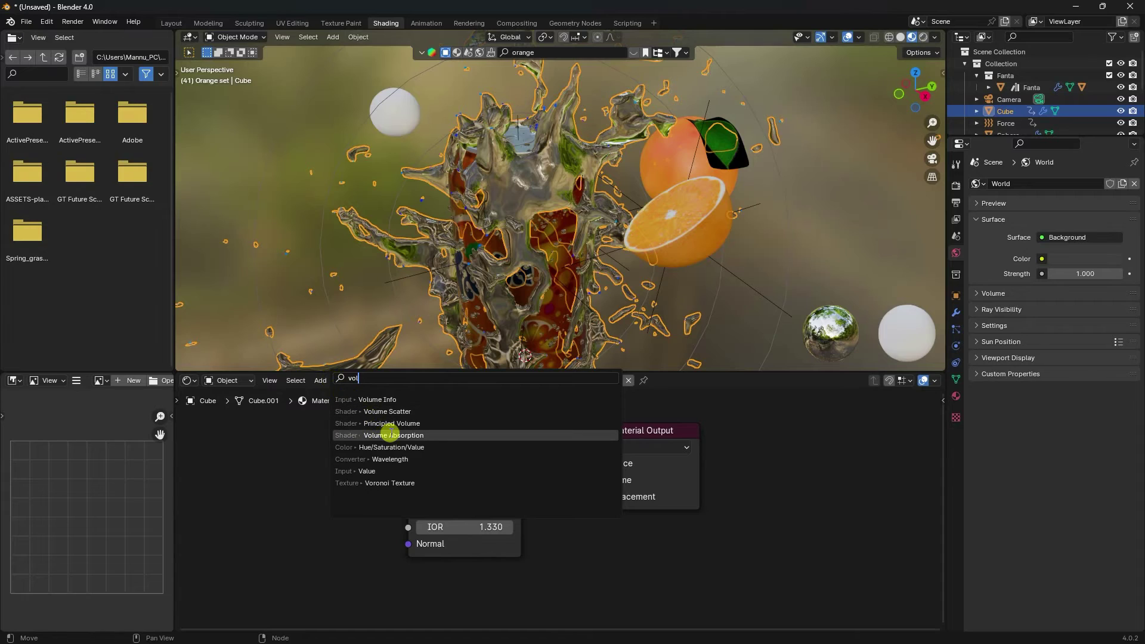
Add a Volume Absorption node and connect it to the Material Output Volume
click(387, 435)
click(412, 573)
middle_drag(420, 546, 404, 503)
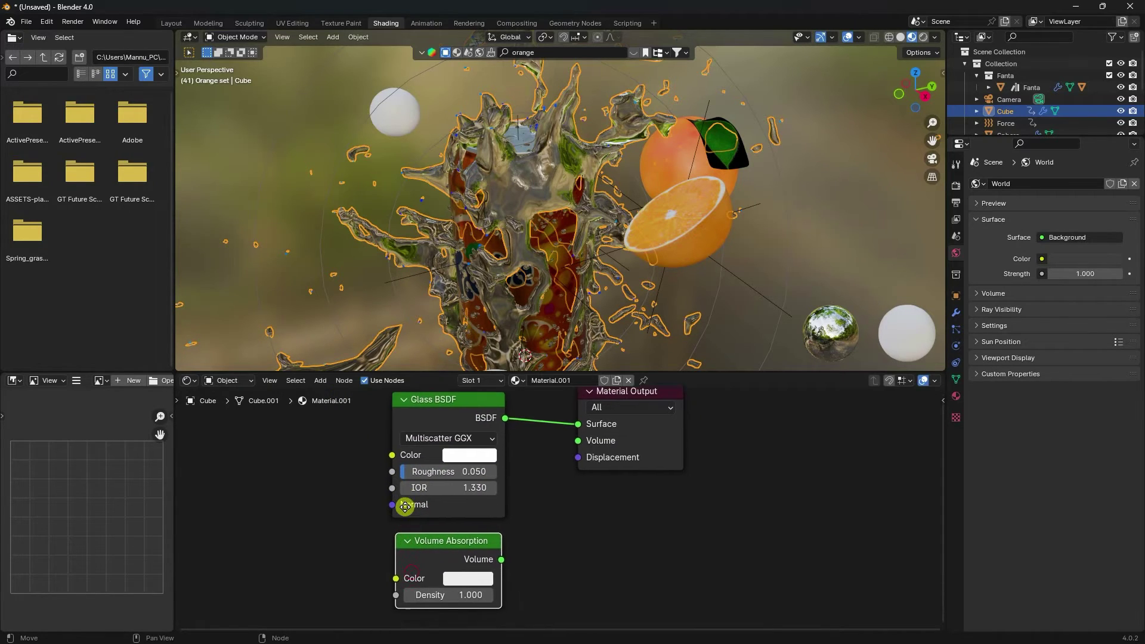
drag(502, 557, 579, 437)
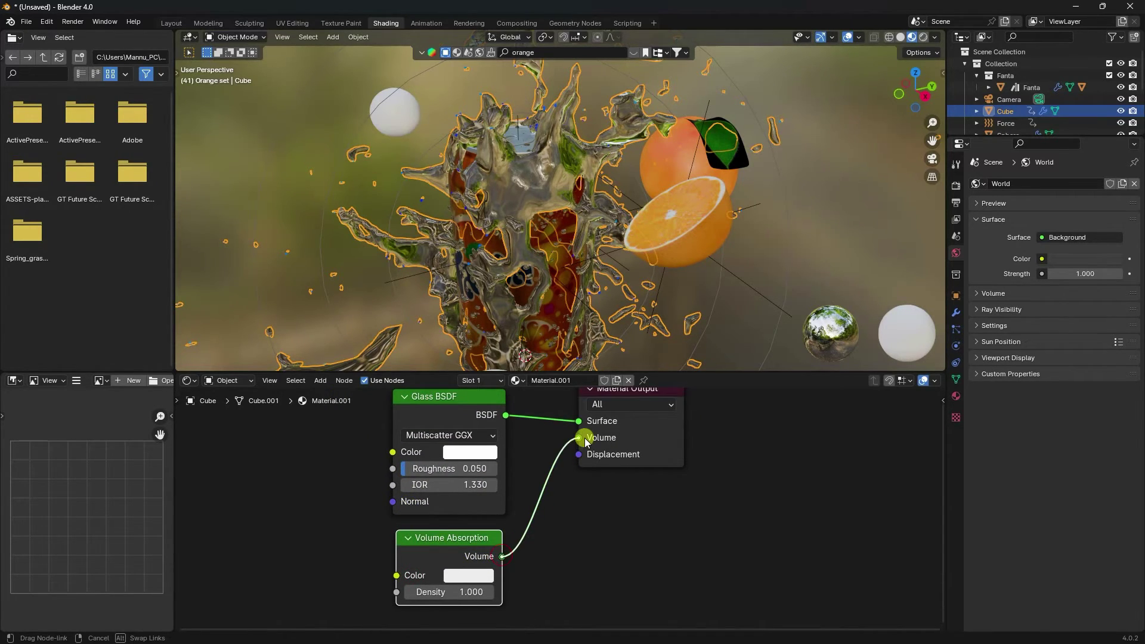
middle_drag(529, 556, 537, 542)
scroll(502, 260, up, 2)
middle_drag(502, 260, 499, 298)
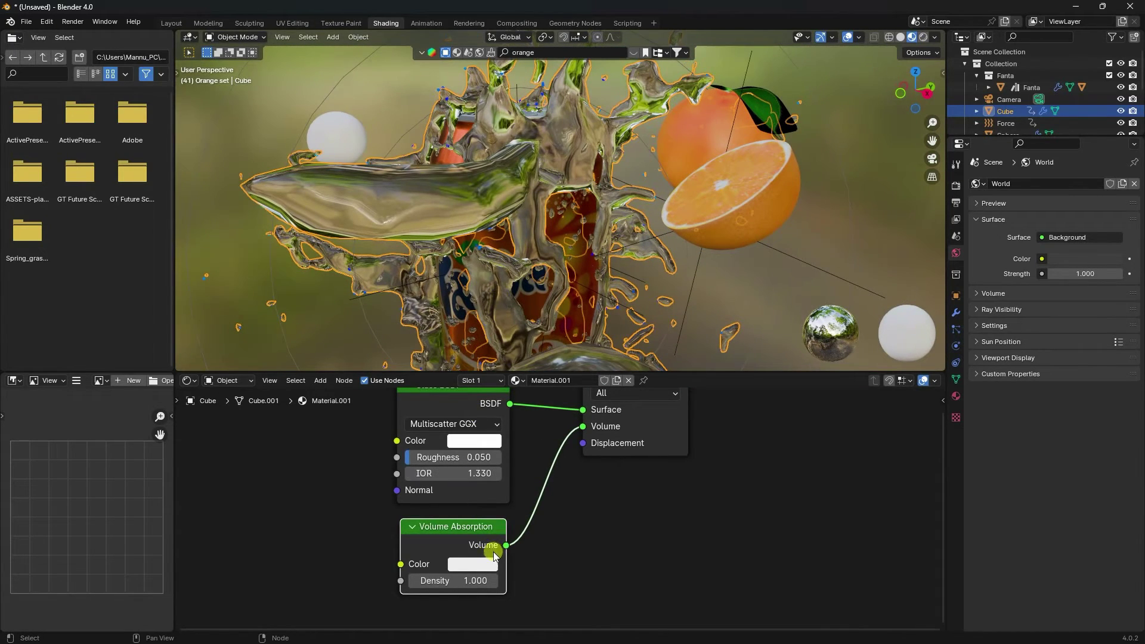
Set the absorption colour to hex FFE21A and its density to 30
click(468, 565)
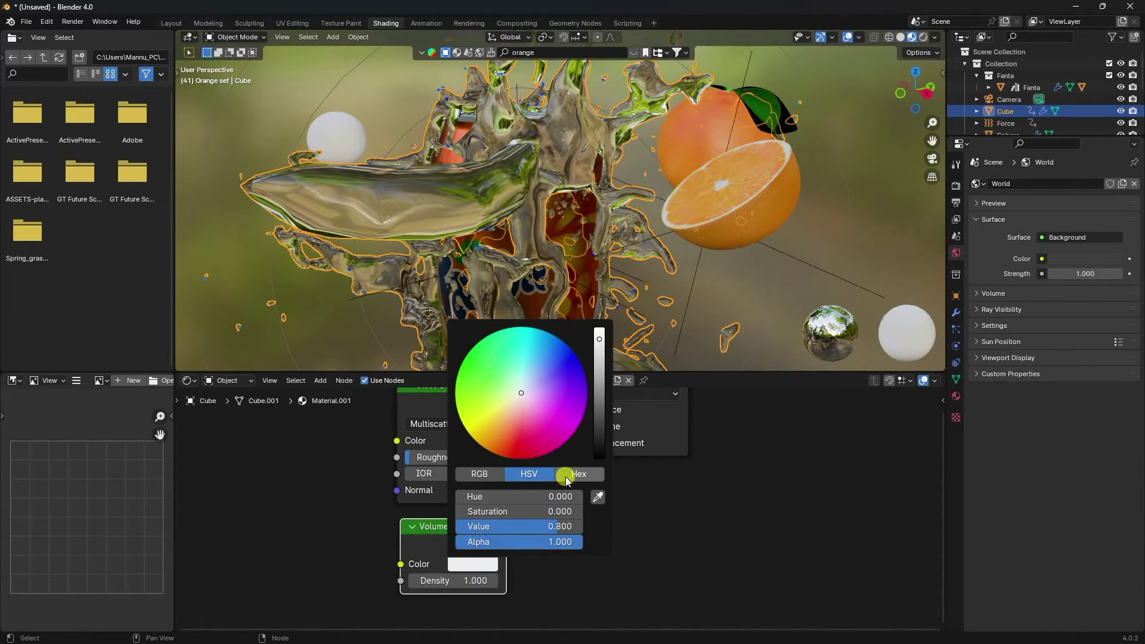
drag(501, 397, 485, 435)
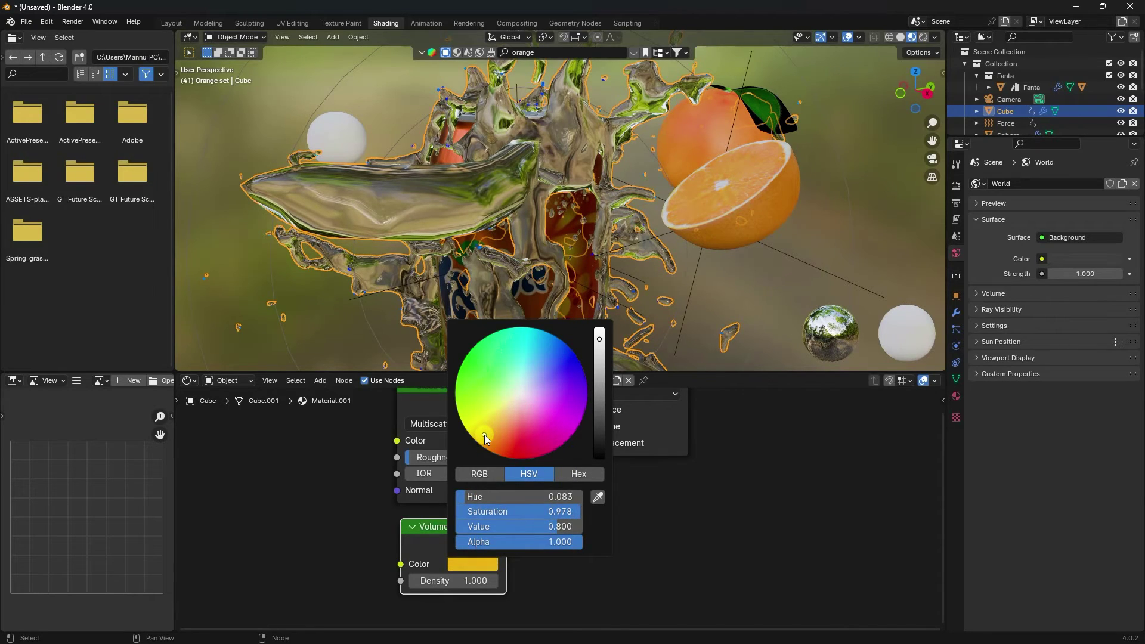
click(571, 475)
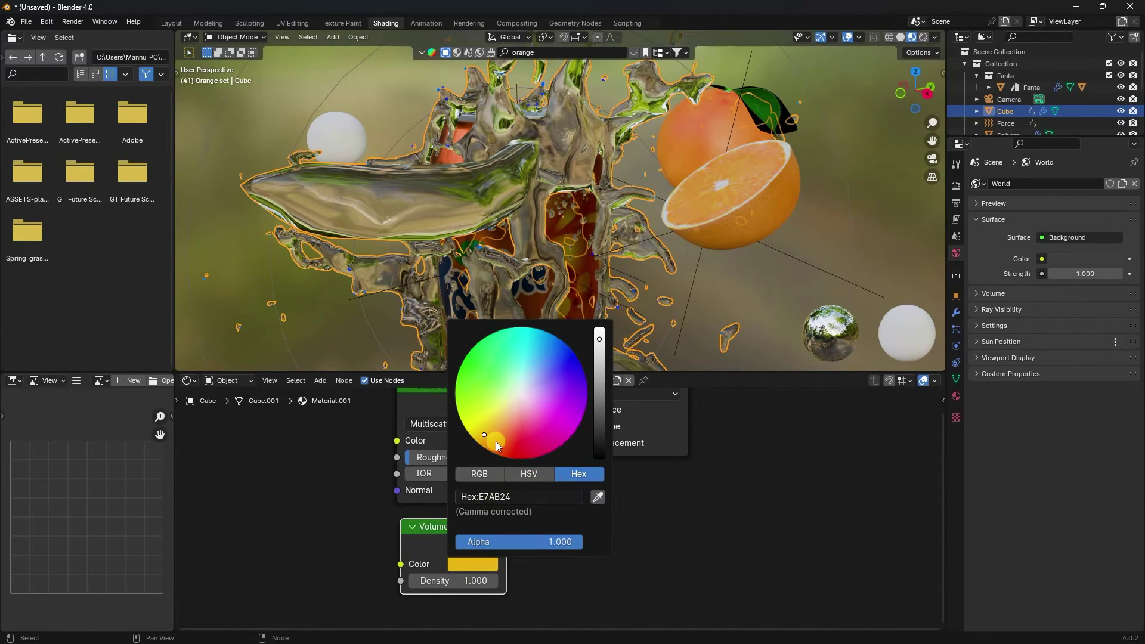
click(493, 497)
key(Return)
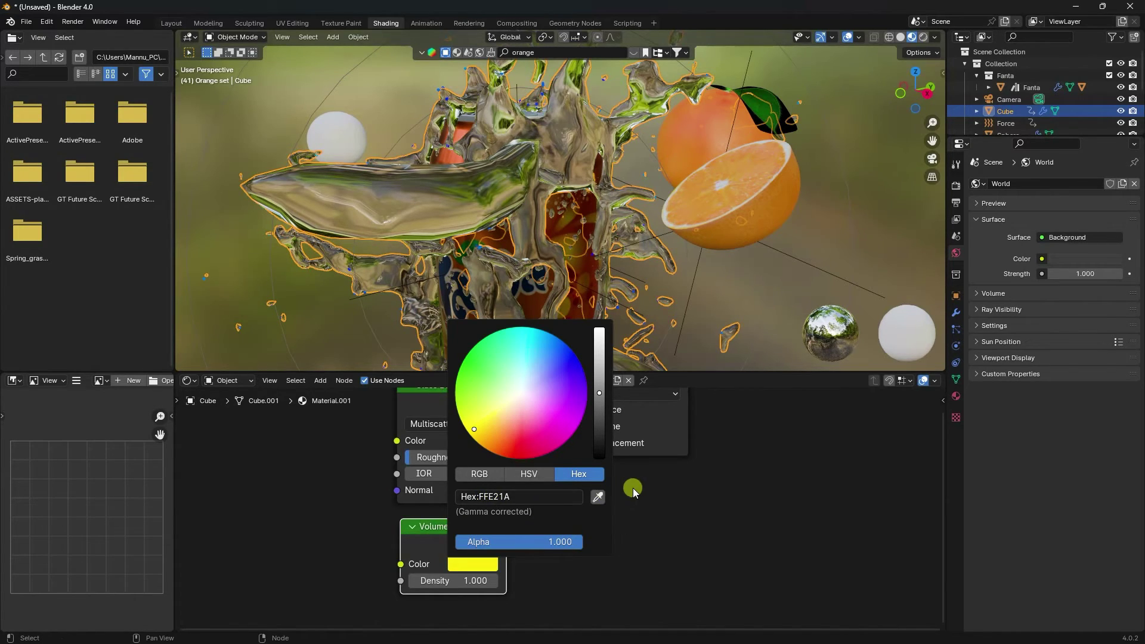
click(458, 583)
text(30)
key(Return)
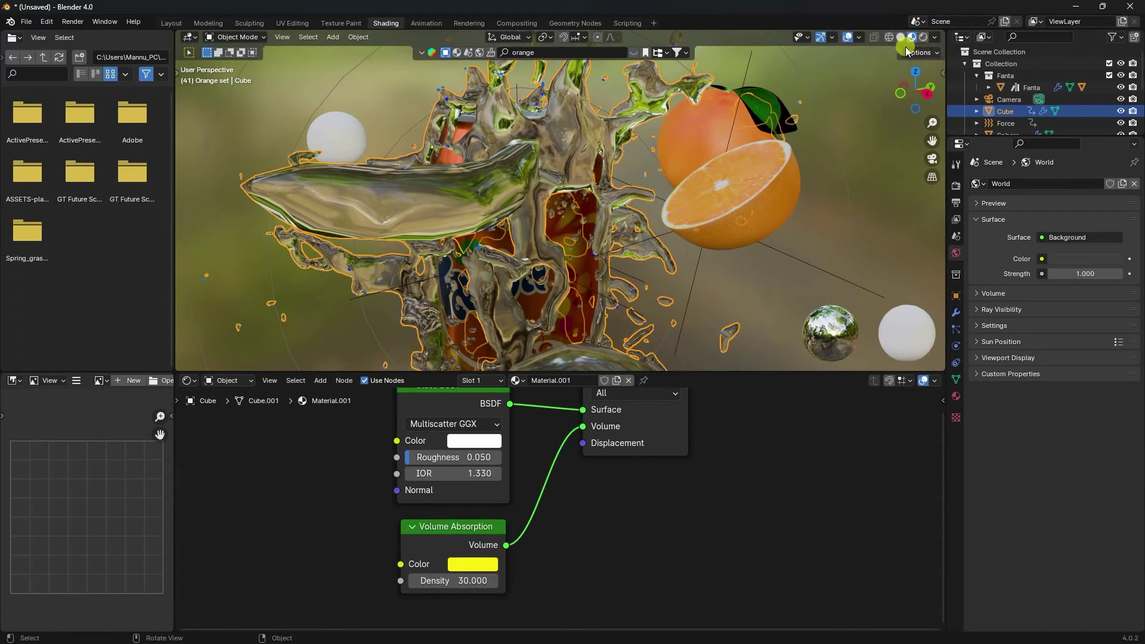
Preview the splash in Rendered shading, then go back to the Layout workspace
click(924, 37)
middle_drag(624, 223, 547, 231)
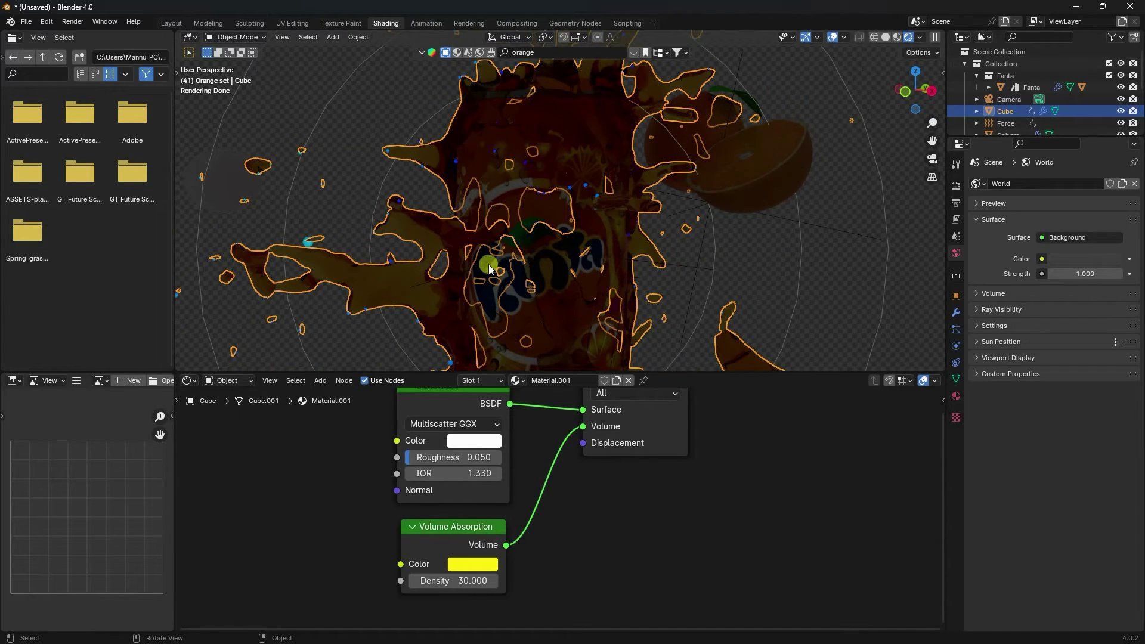
click(171, 23)
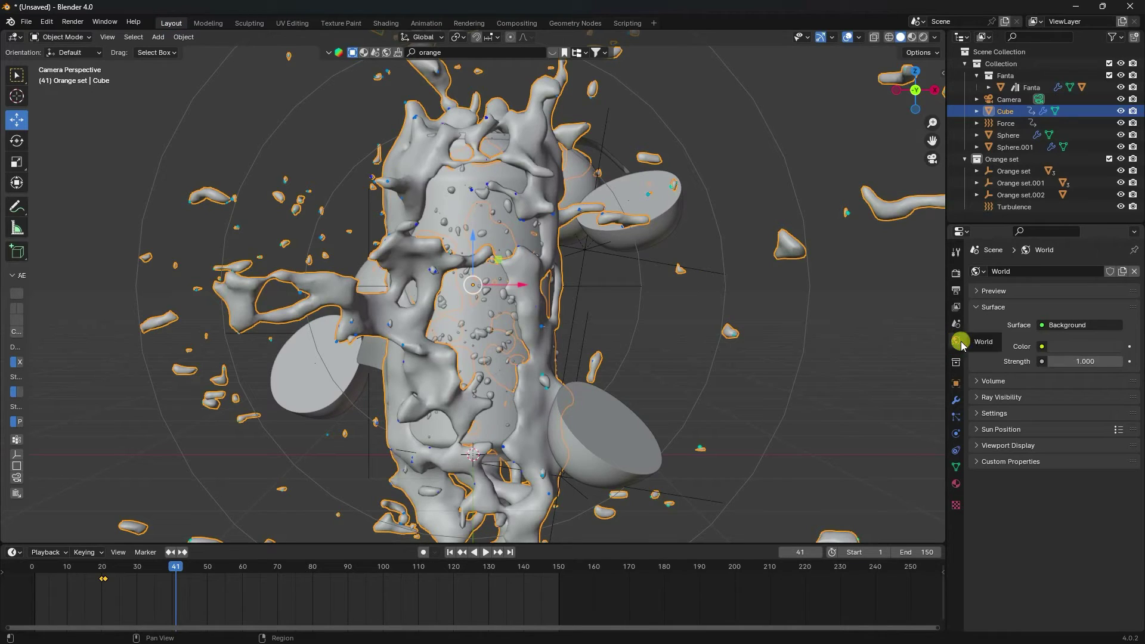
Set the World colour to an Environment Texture loaded with artist_workshop_4k.exr
click(1041, 346)
click(792, 400)
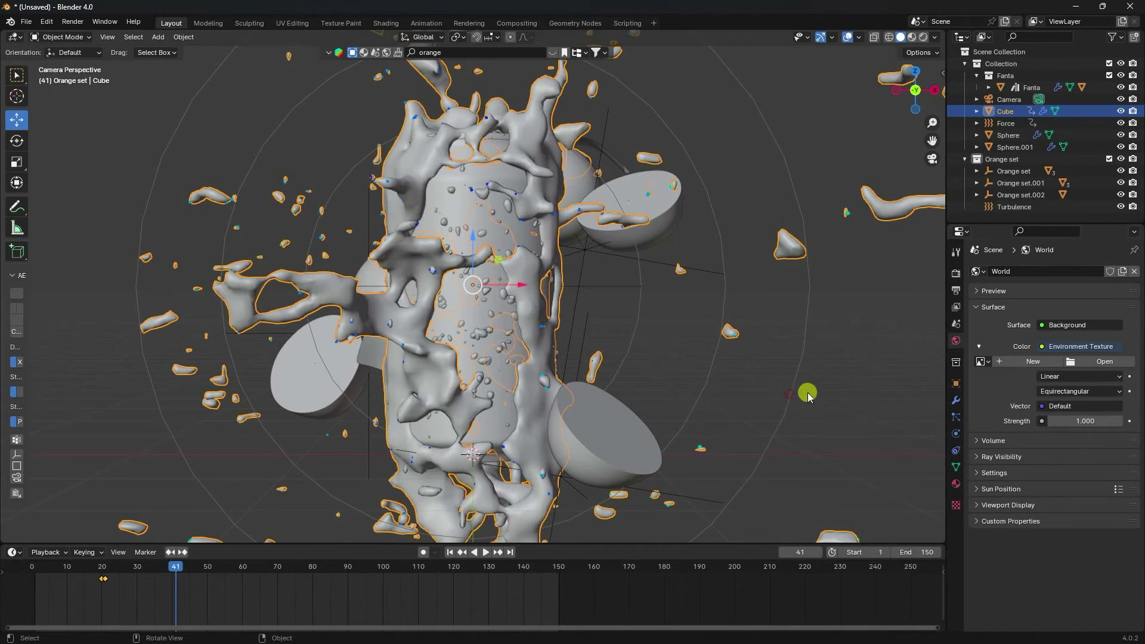
click(1104, 362)
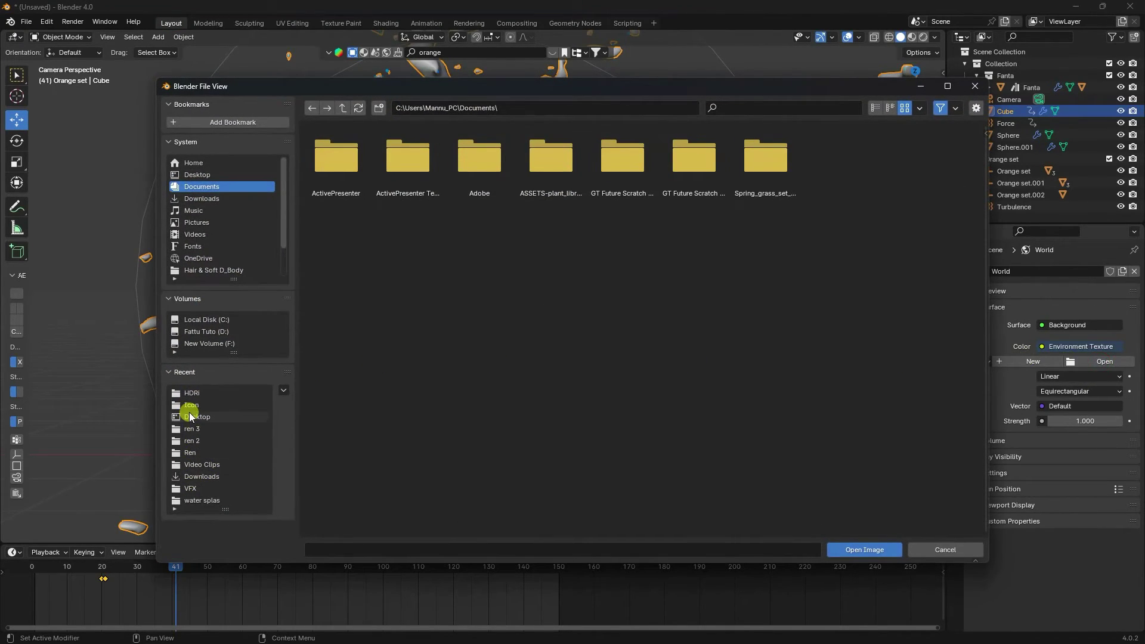
click(192, 393)
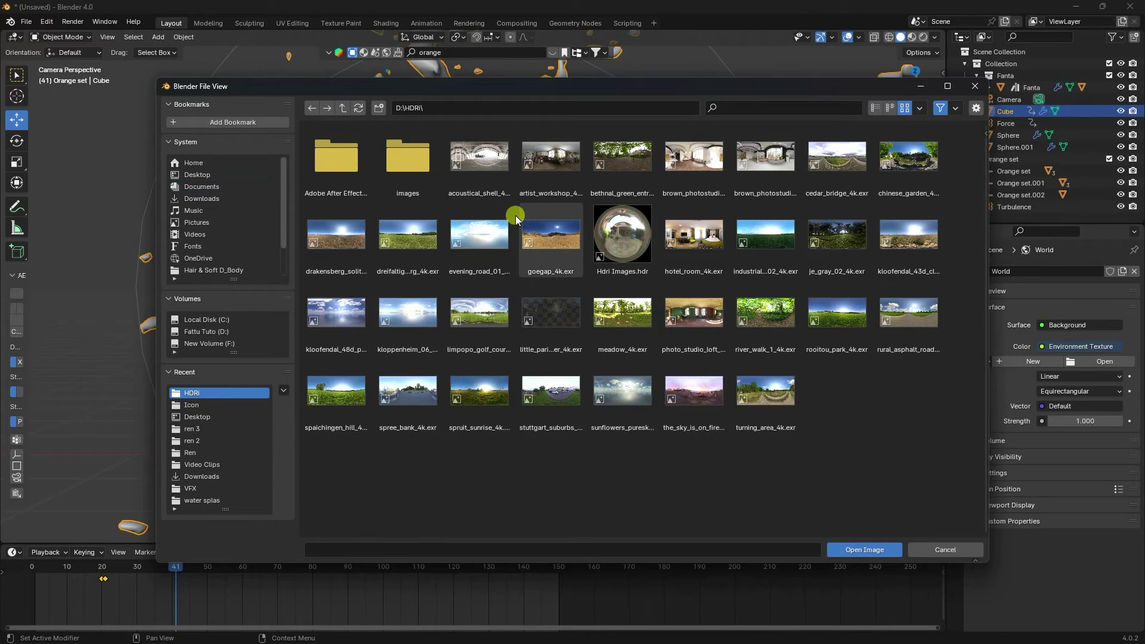
click(540, 173)
click(861, 547)
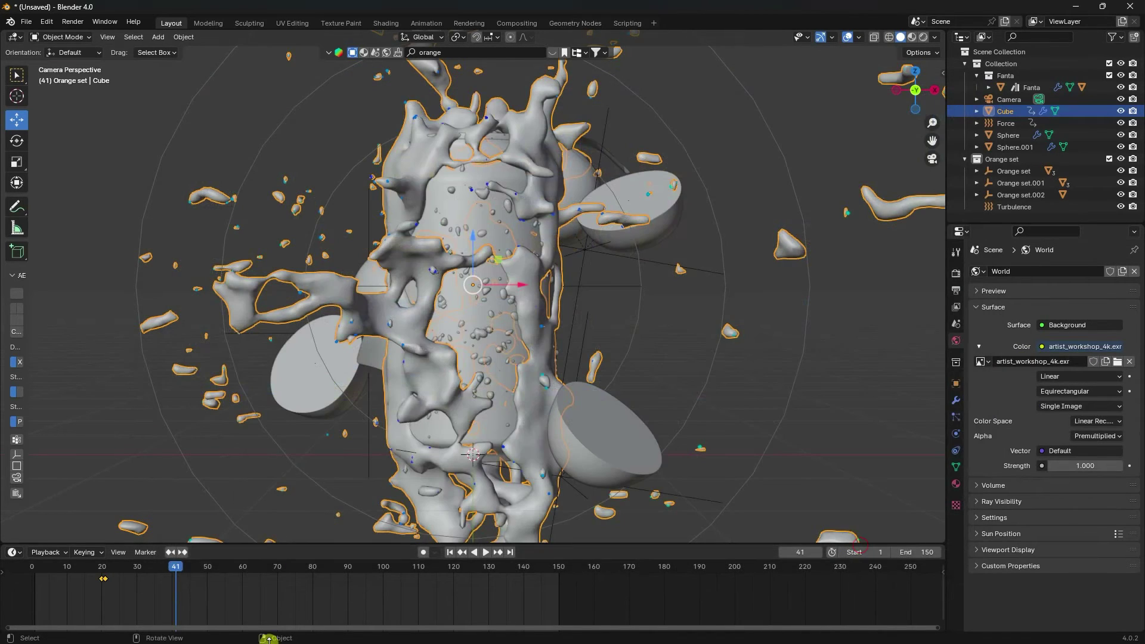
middle_drag(298, 390, 409, 278)
scroll(360, 275, down, 3)
scroll(508, 220, up, 4)
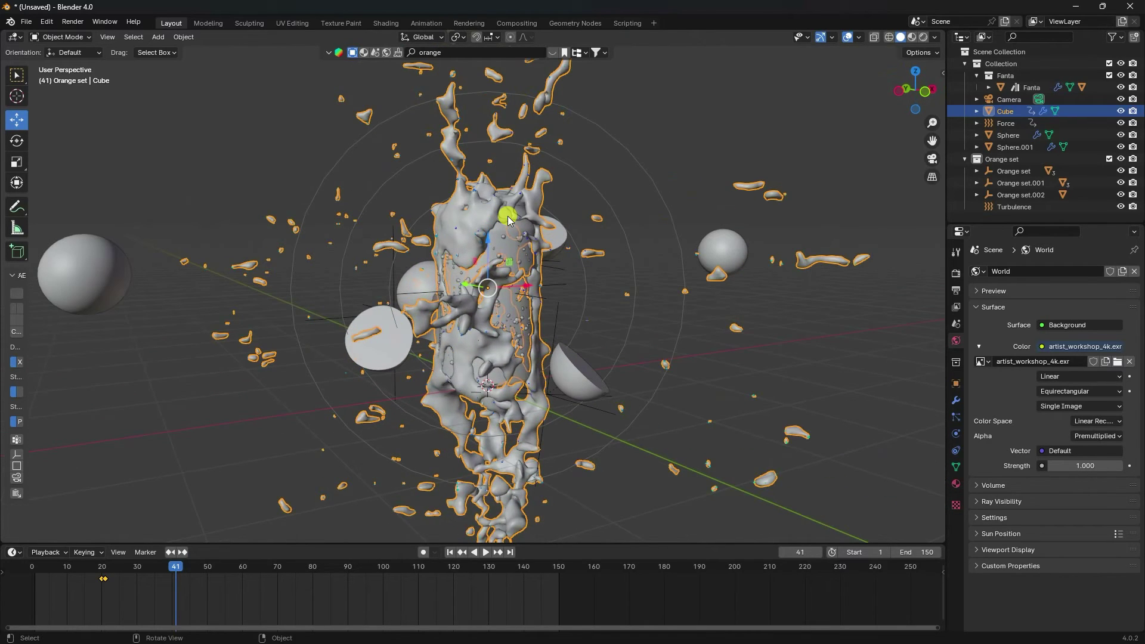
Add an Area light above the splash with 250 W power and 3 m size
click(159, 37)
mouse_move(201, 195)
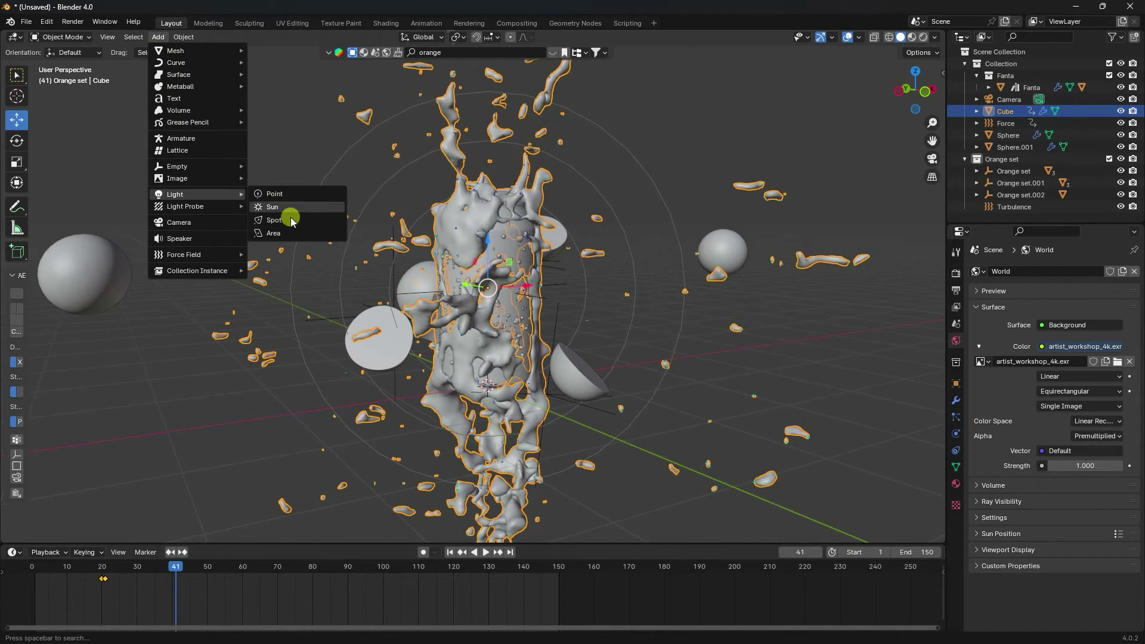
click(279, 233)
scroll(445, 298, down, 3)
drag(482, 296, 507, 90)
click(958, 435)
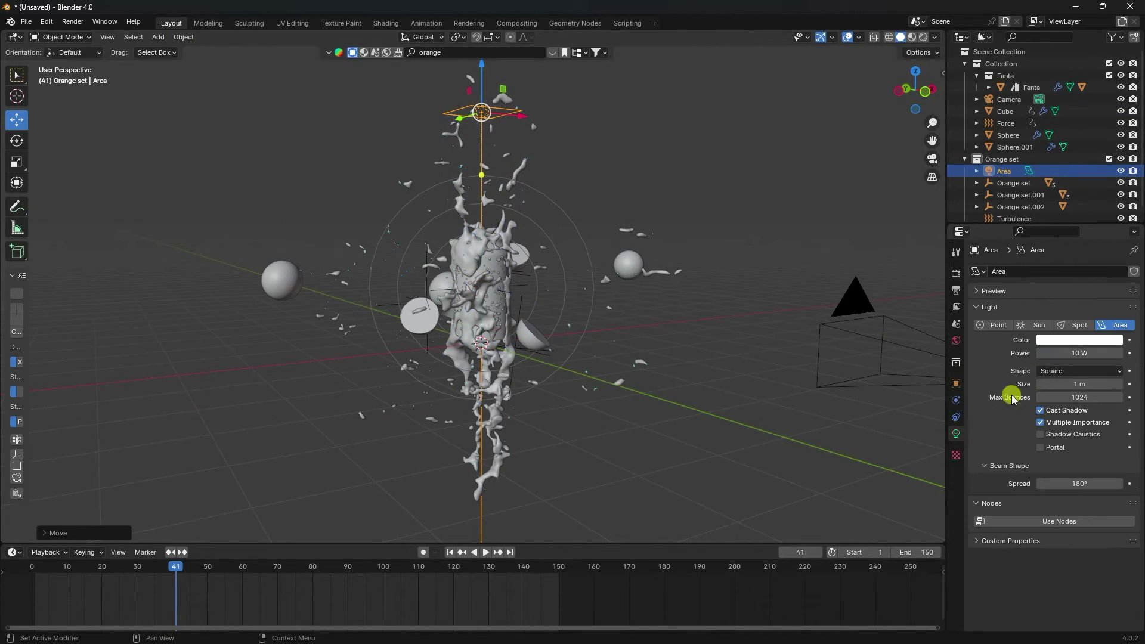
double_click(1087, 355)
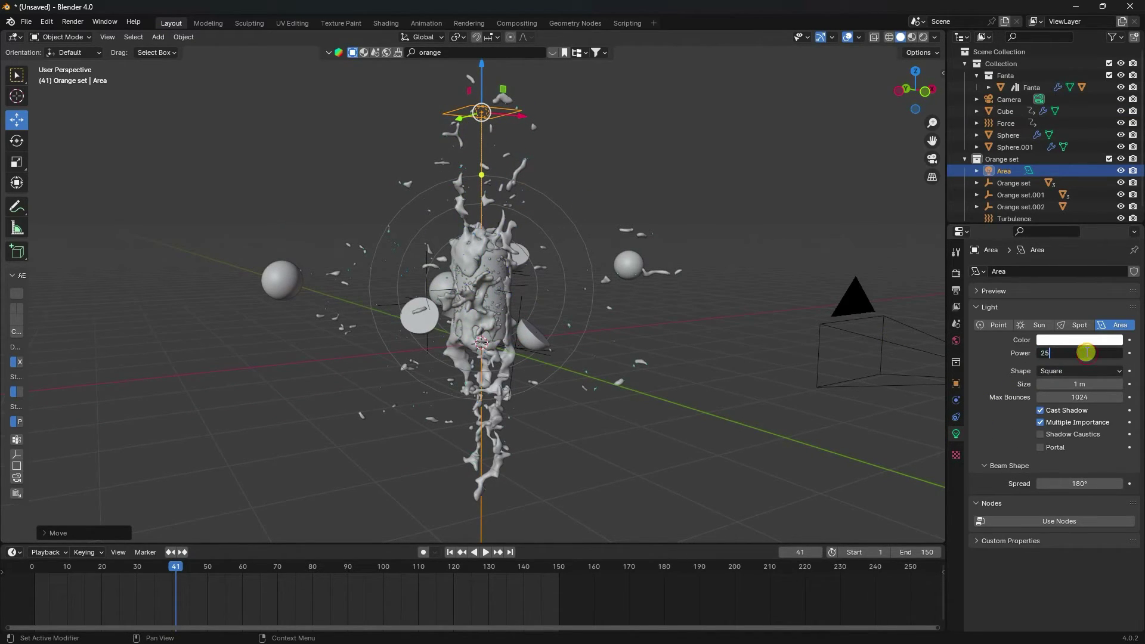
key(Return)
double_click(1075, 384)
text(5)
key(Return)
Copy-paste the area light and move the duplicate off to the side
middle_drag(731, 349, 611, 271)
key(ctrl+c)
key(ctrl+v)
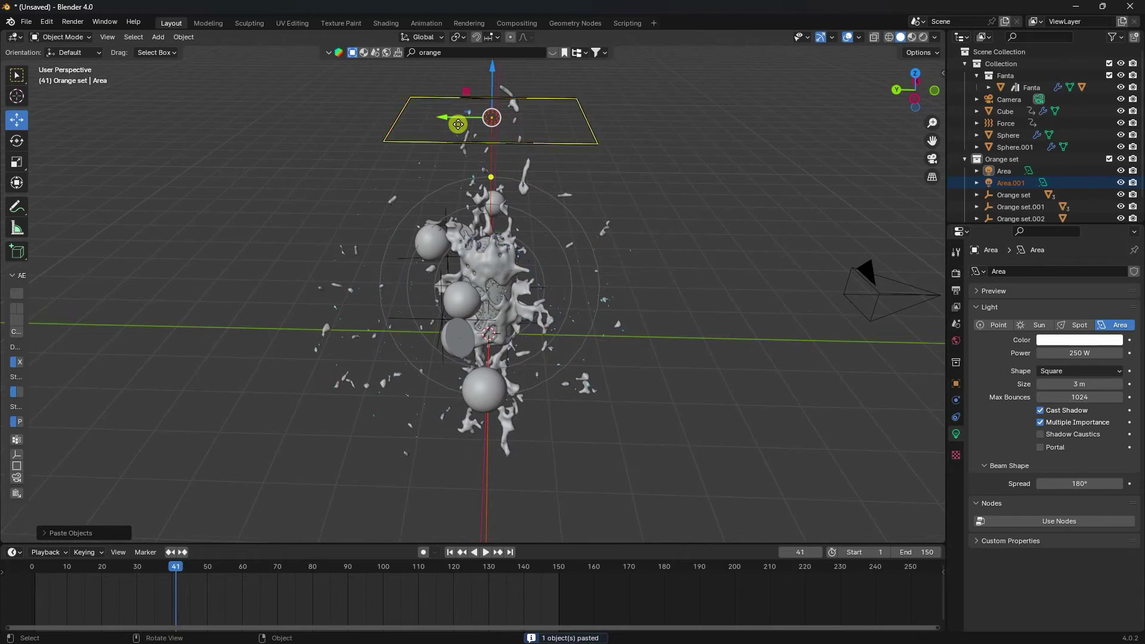
drag(449, 115, 483, 359)
scroll(334, 495, down, 4)
drag(731, 156, 565, 313)
Rotate the duplicate light exactly 90° on X toward the splash, raise it slightly, and view through the camera
click(16, 141)
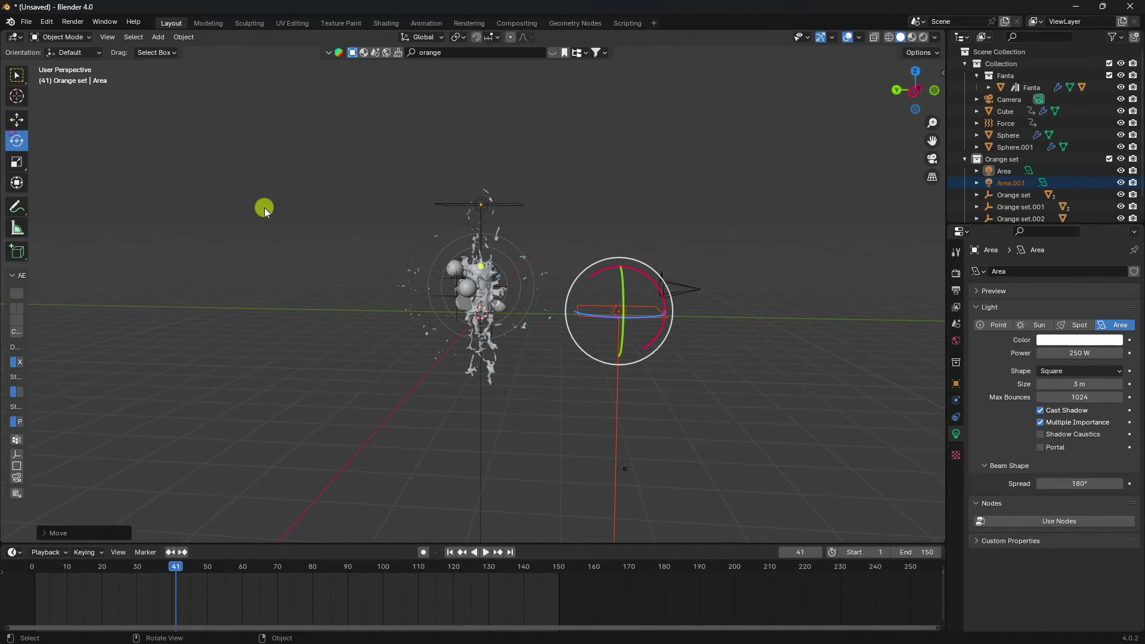
drag(630, 266, 658, 323)
click(57, 536)
click(154, 476)
text(90)
key(Return)
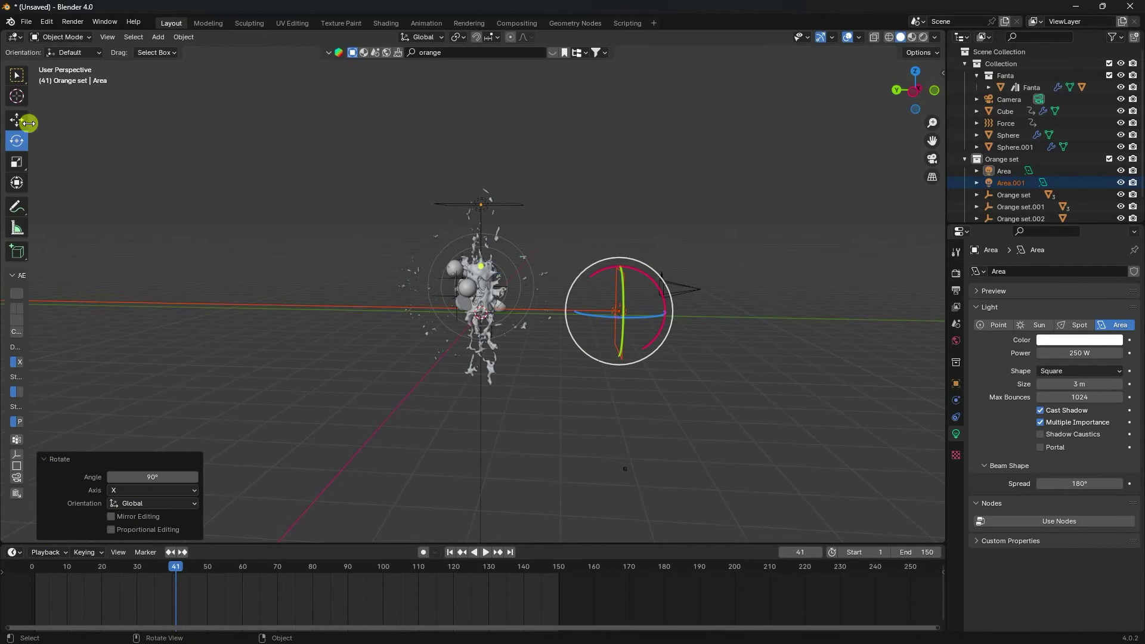
click(16, 119)
scroll(707, 291, up, 4)
drag(856, 317, 854, 250)
middle_drag(785, 317, 674, 323)
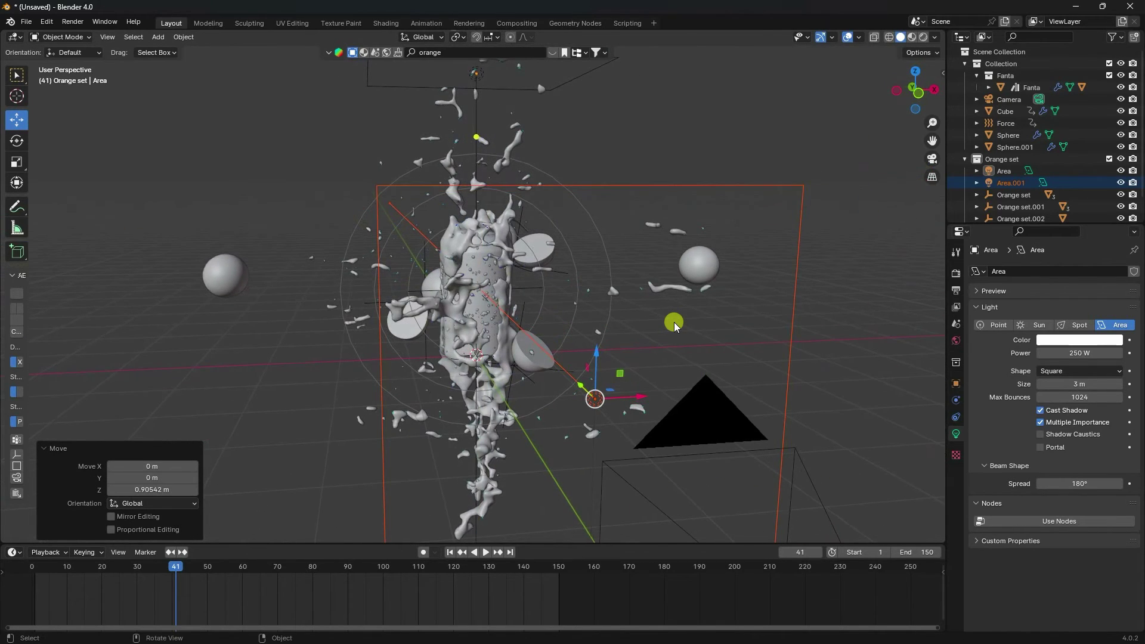
key(KP_0)
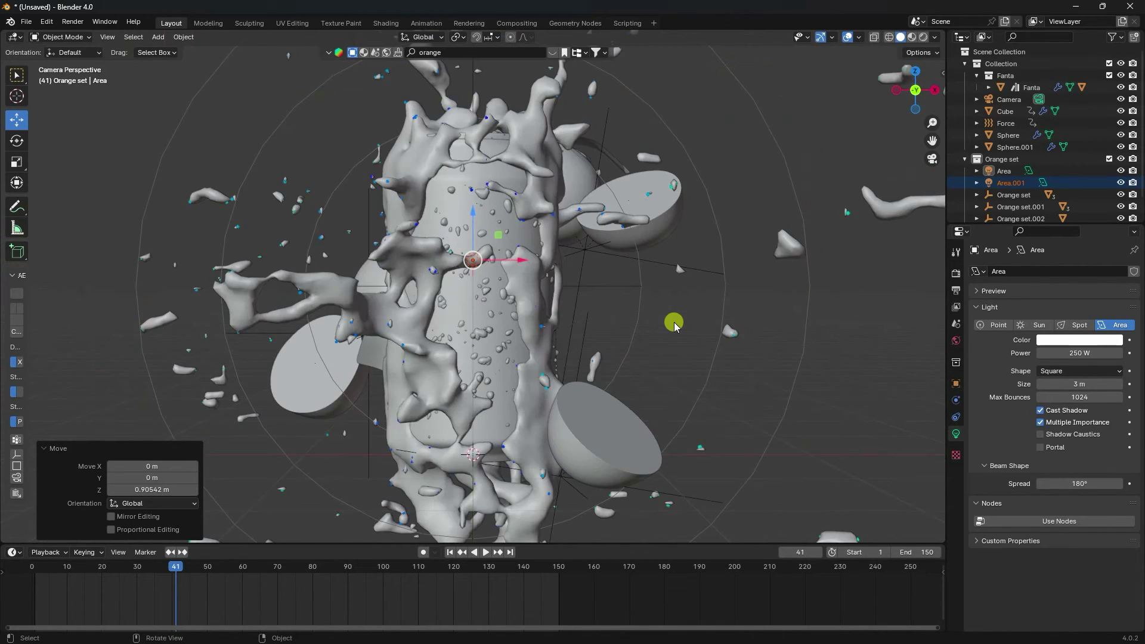
Enlarge the viewport, rewind to frame 1 in Solid shading, and show the Cycles render settings
click(924, 37)
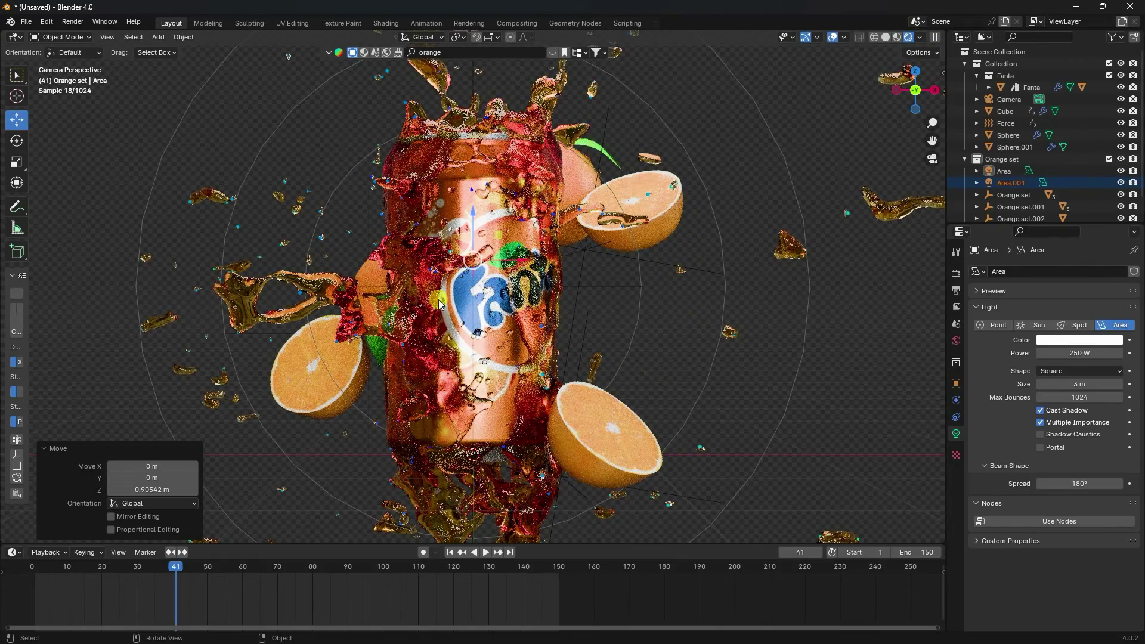
scroll(439, 304, down, 1)
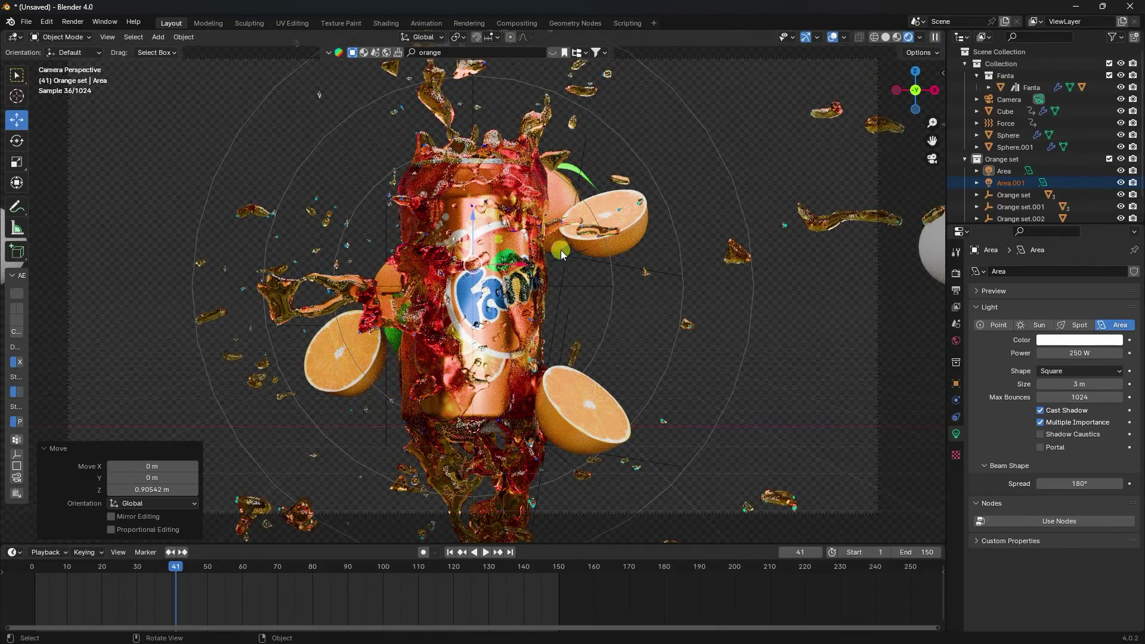
scroll(478, 256, down, 2)
scroll(376, 291, up, 1)
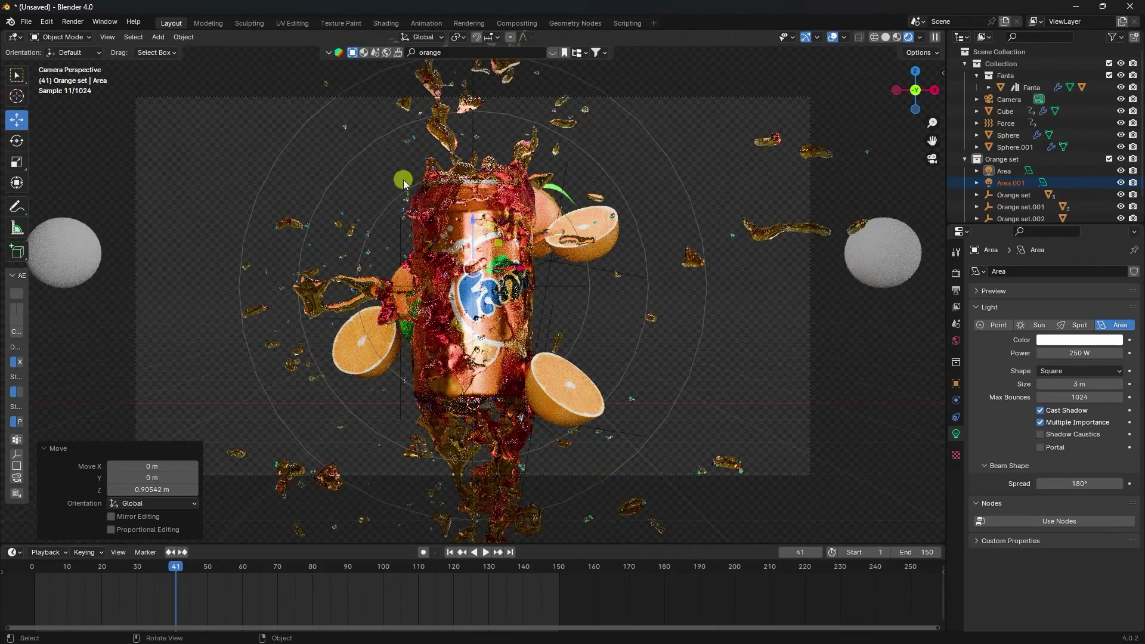
scroll(437, 242, up, 1)
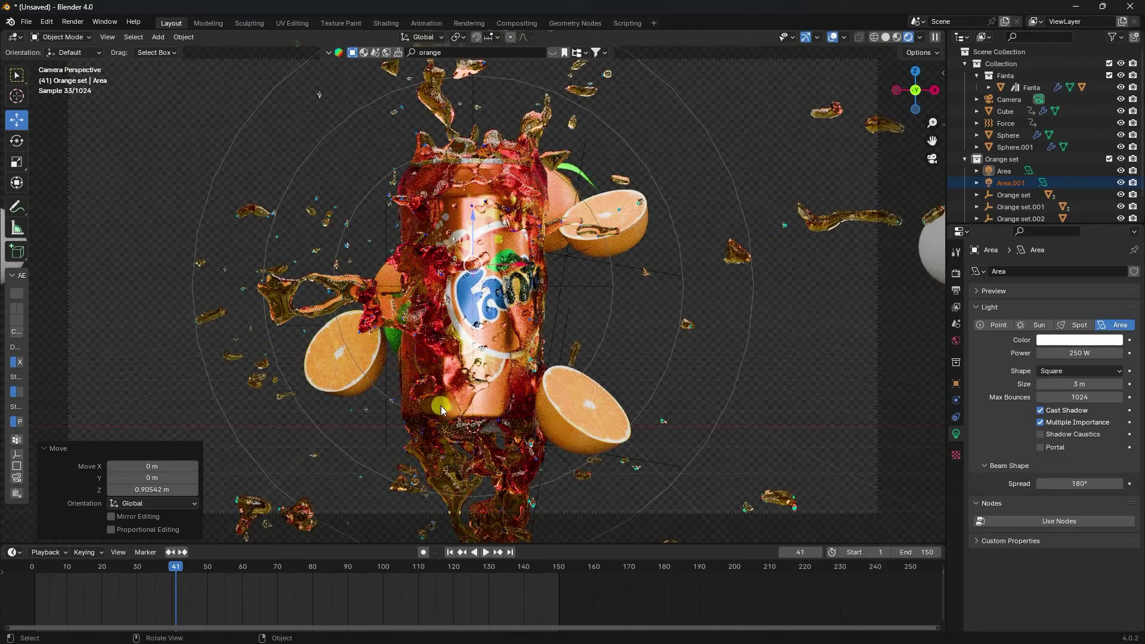
drag(363, 544, 363, 583)
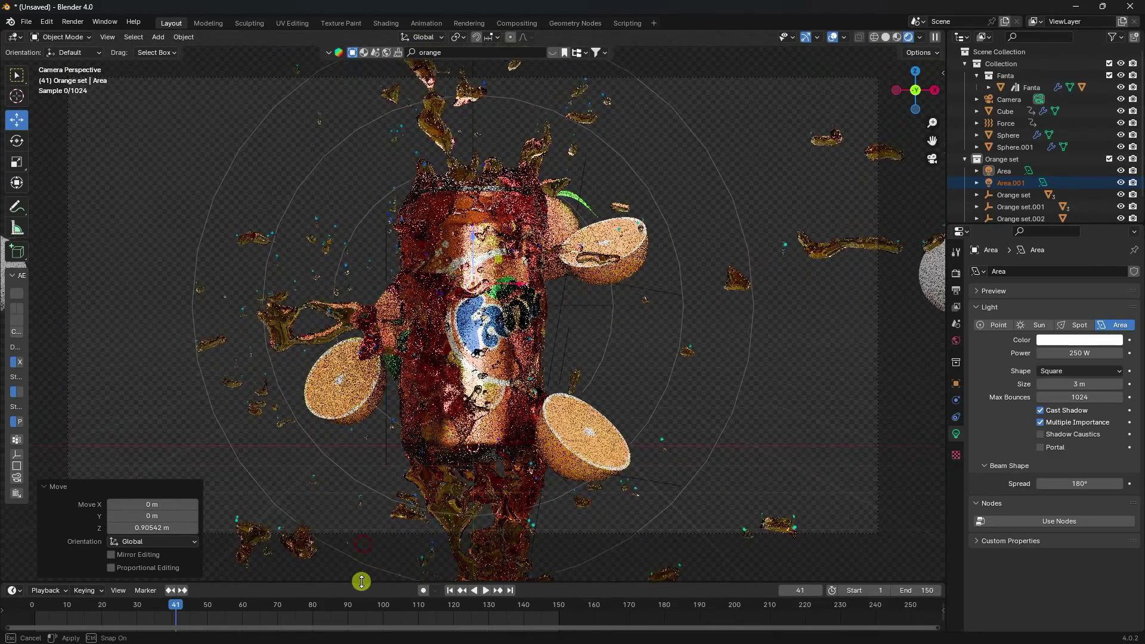
click(451, 591)
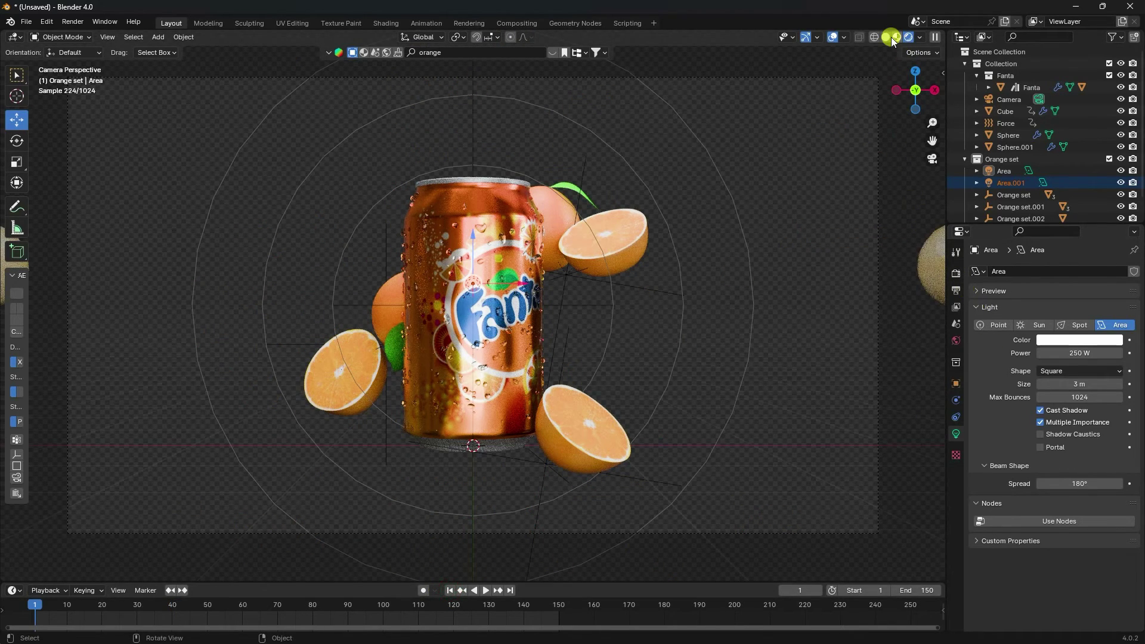
click(887, 37)
click(956, 273)
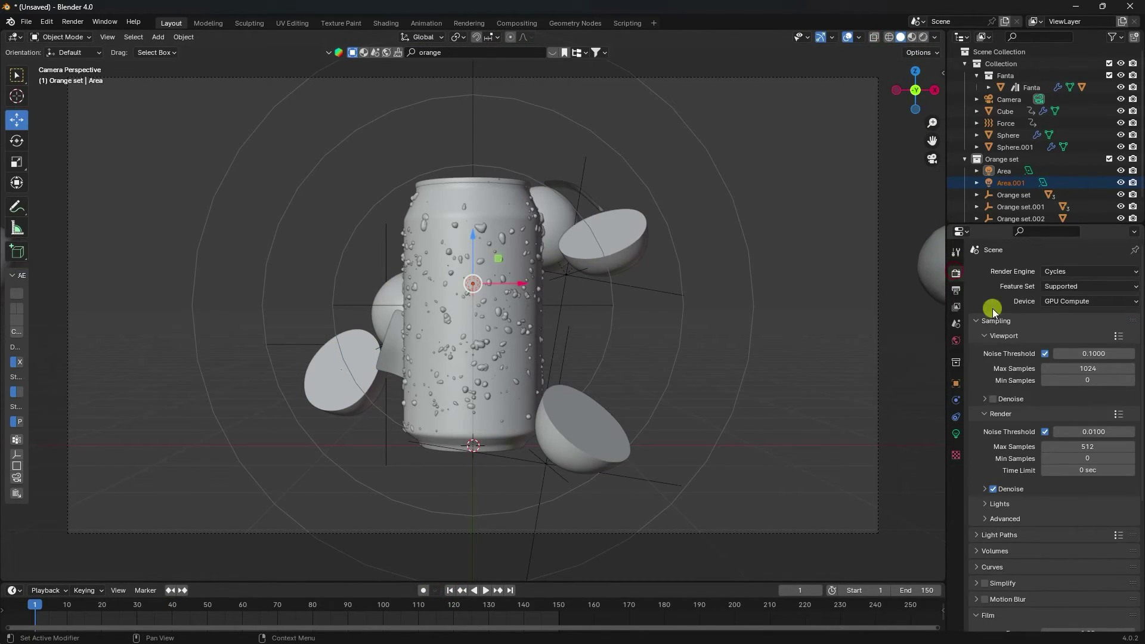
Set the render frame rate to 30 fps
click(957, 291)
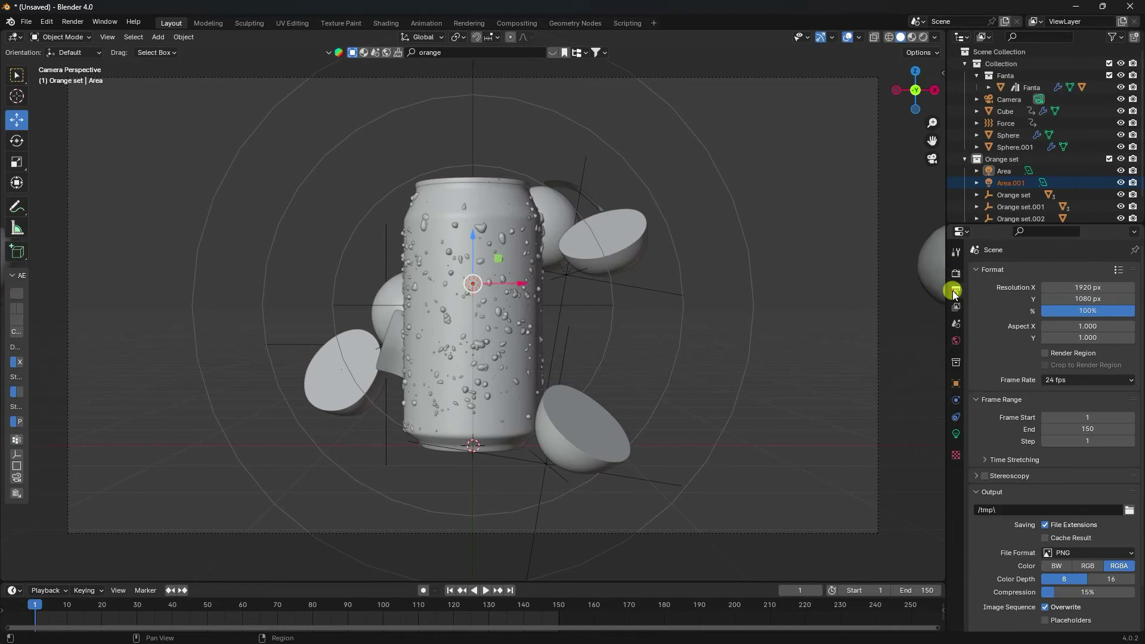
click(1068, 381)
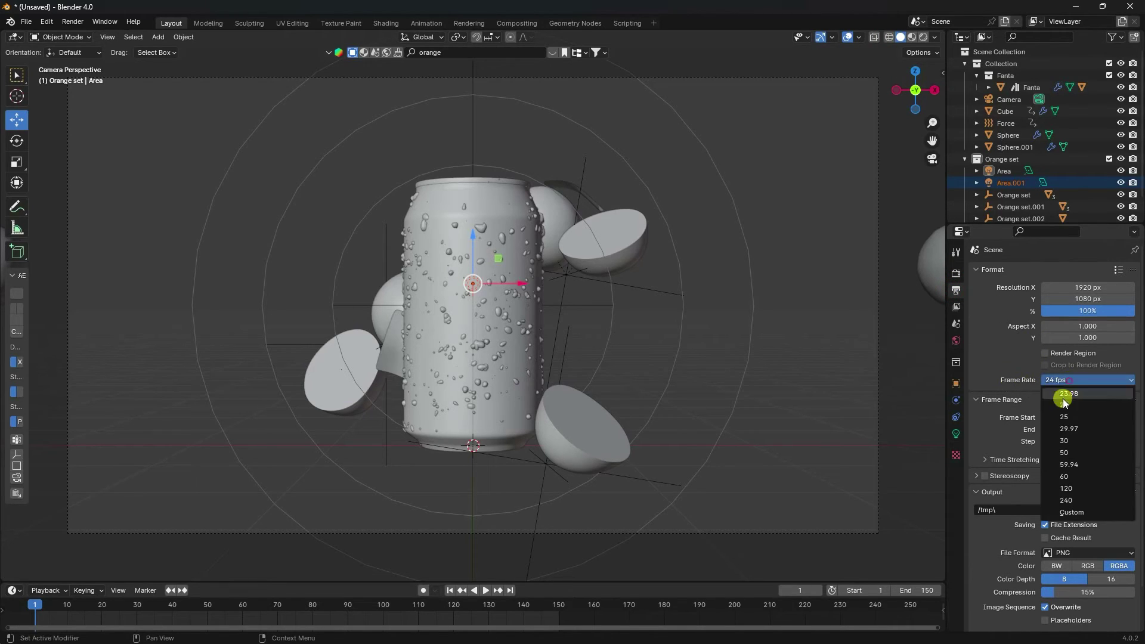
click(1068, 443)
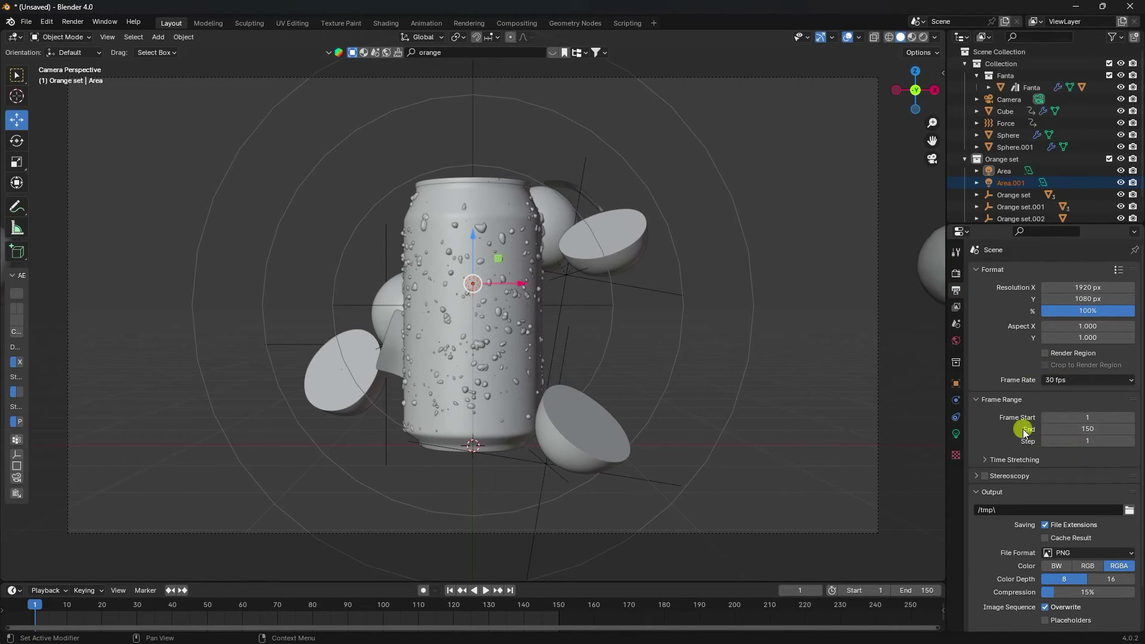
Point render output to a new Desktop folder 'New Folder' with file prefix 'A'
click(1129, 510)
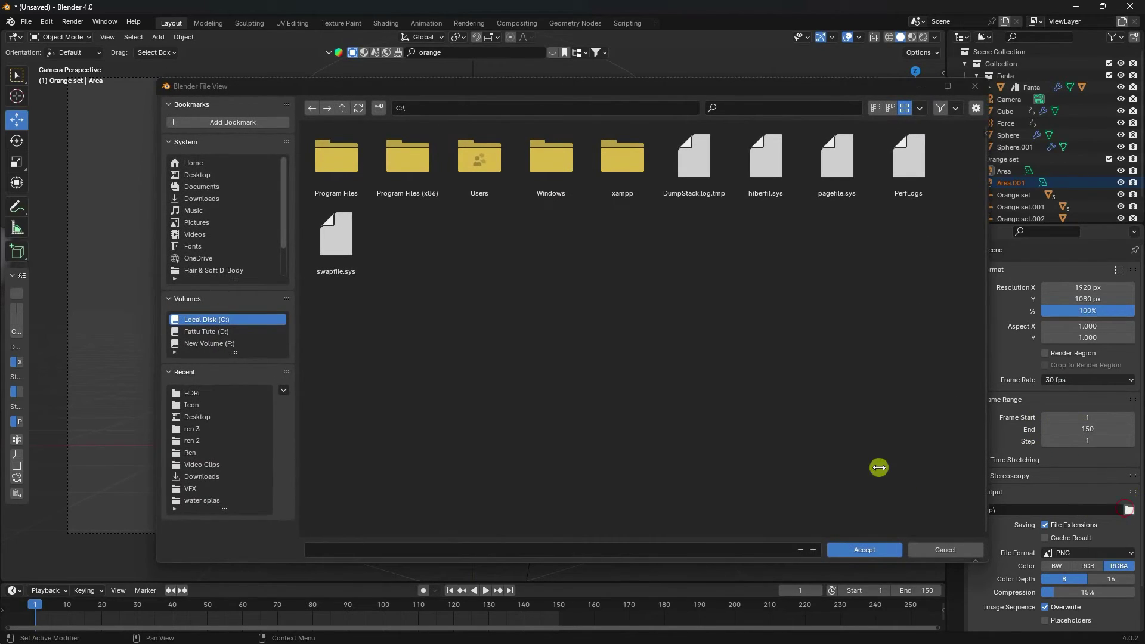
click(197, 174)
right_click(457, 324)
click(399, 432)
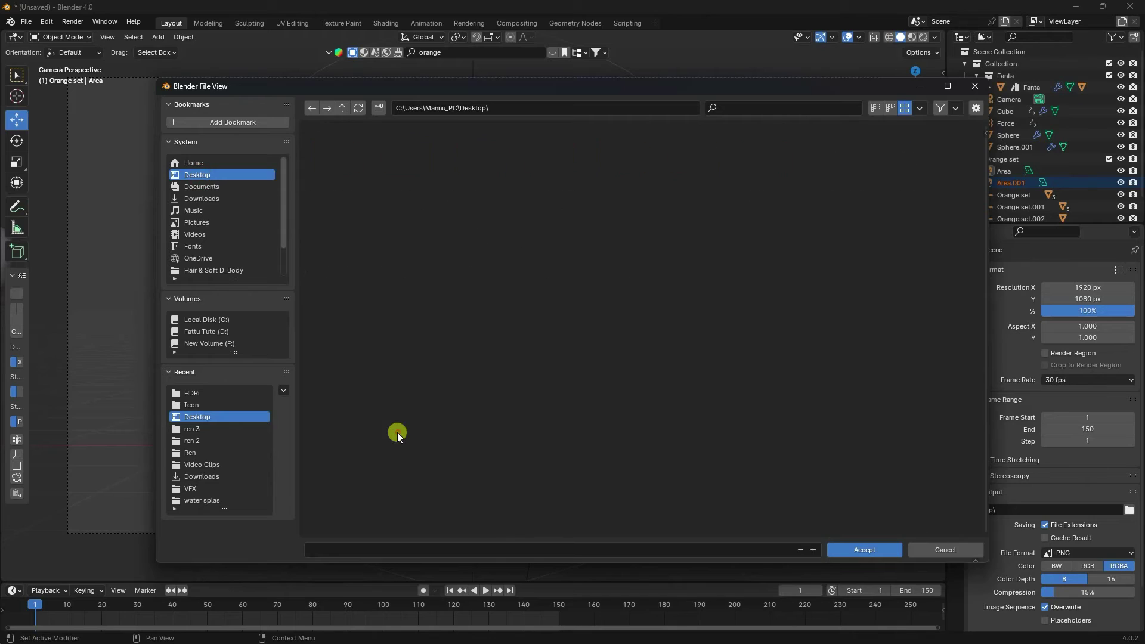
key(Return)
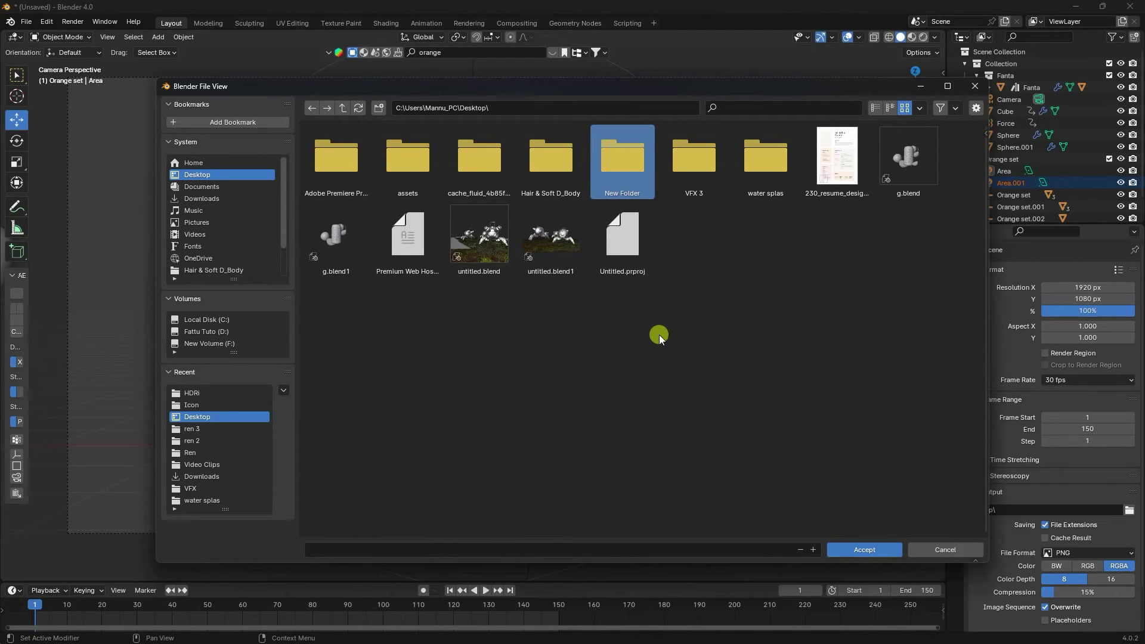
key(Return)
click(596, 550)
text(A)
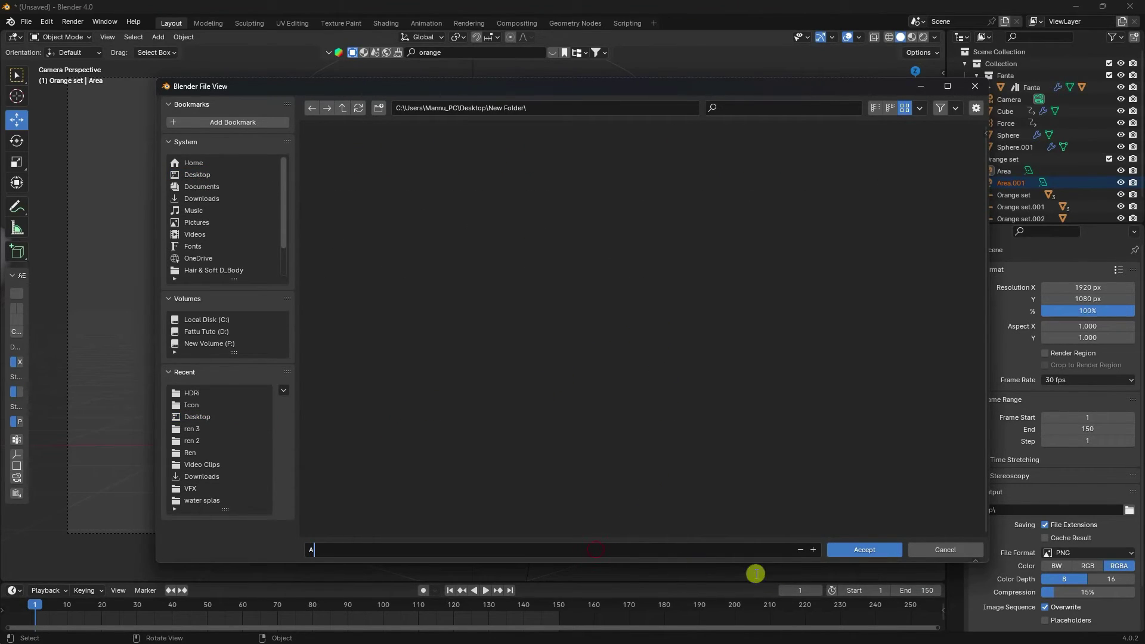
click(865, 550)
scroll(1005, 543, down, 2)
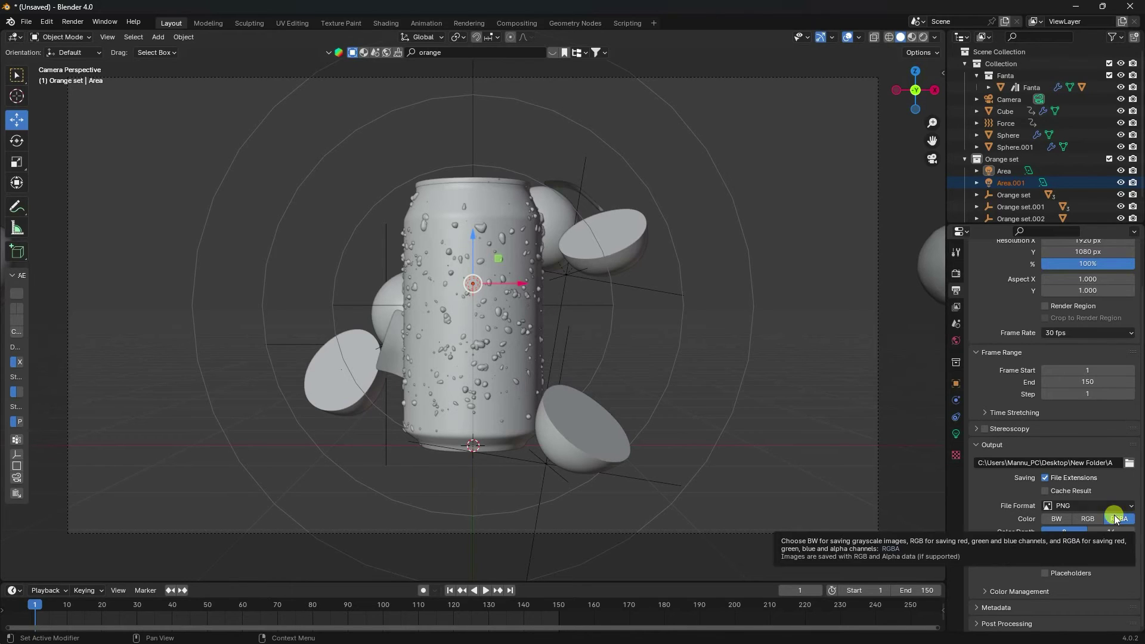
click(71, 22)
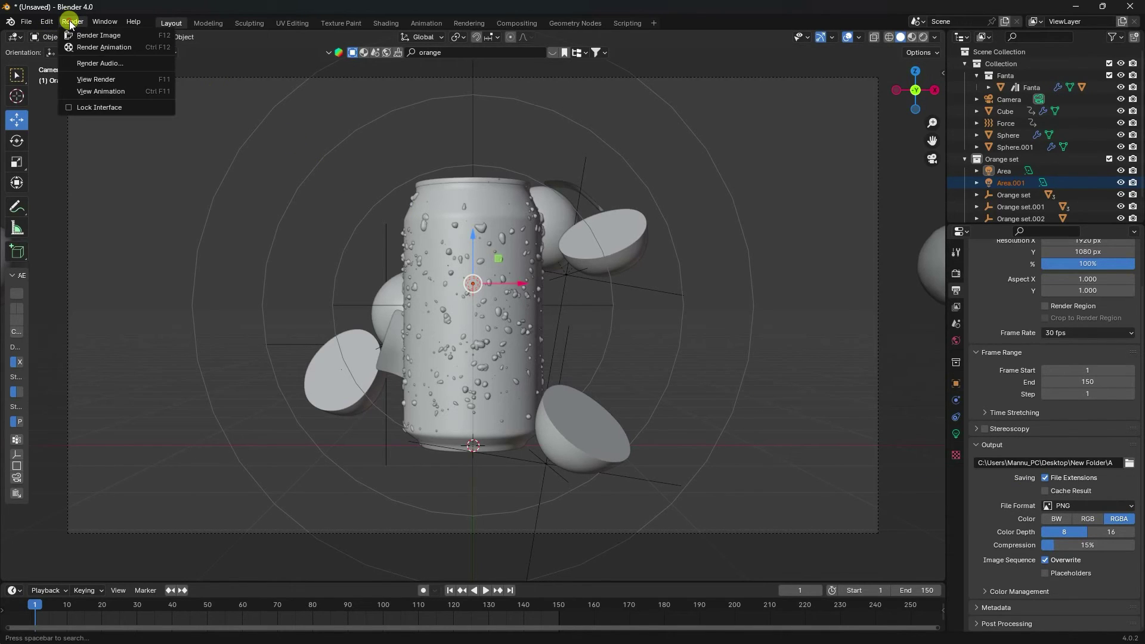
Render the animation, close the Blender Render window, and switch to After Effects
click(93, 49)
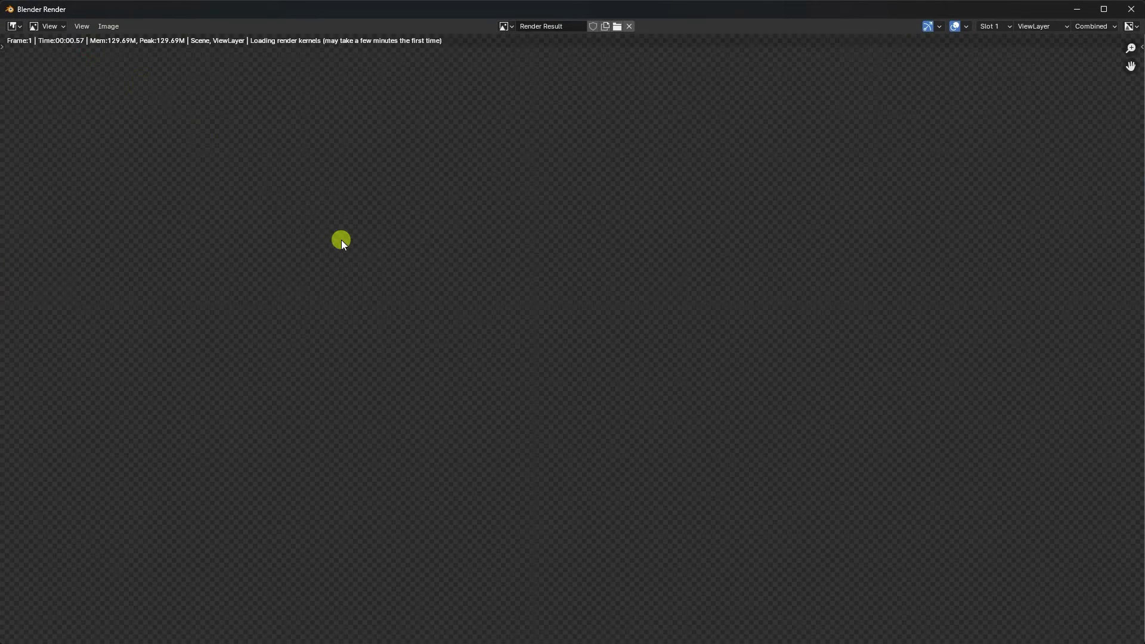
scroll(342, 241, down, 1)
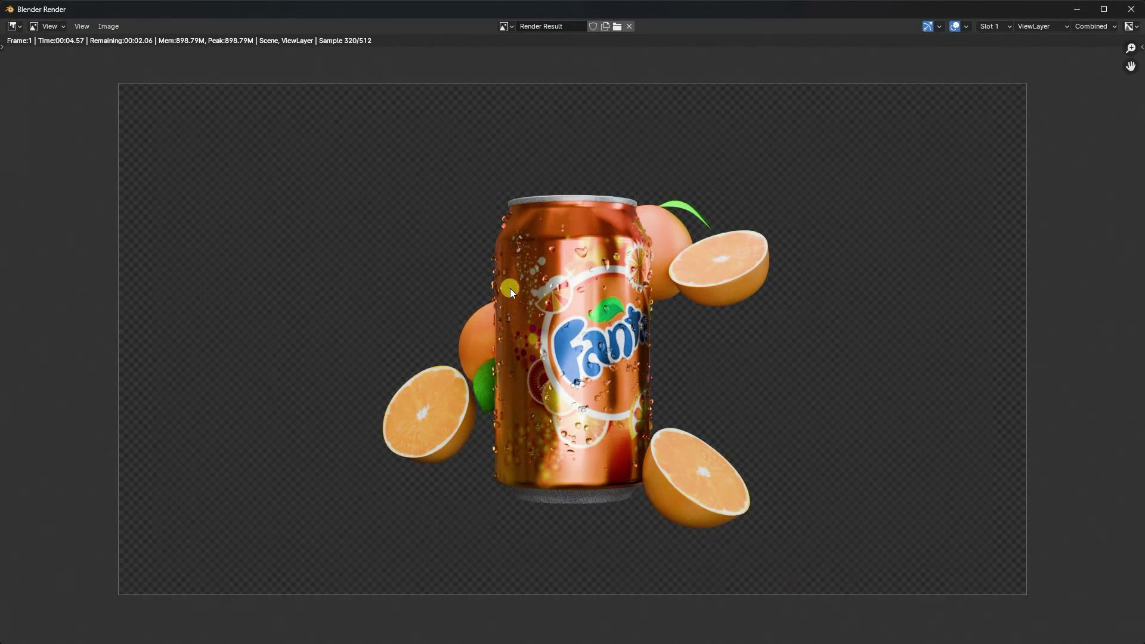
key(Escape)
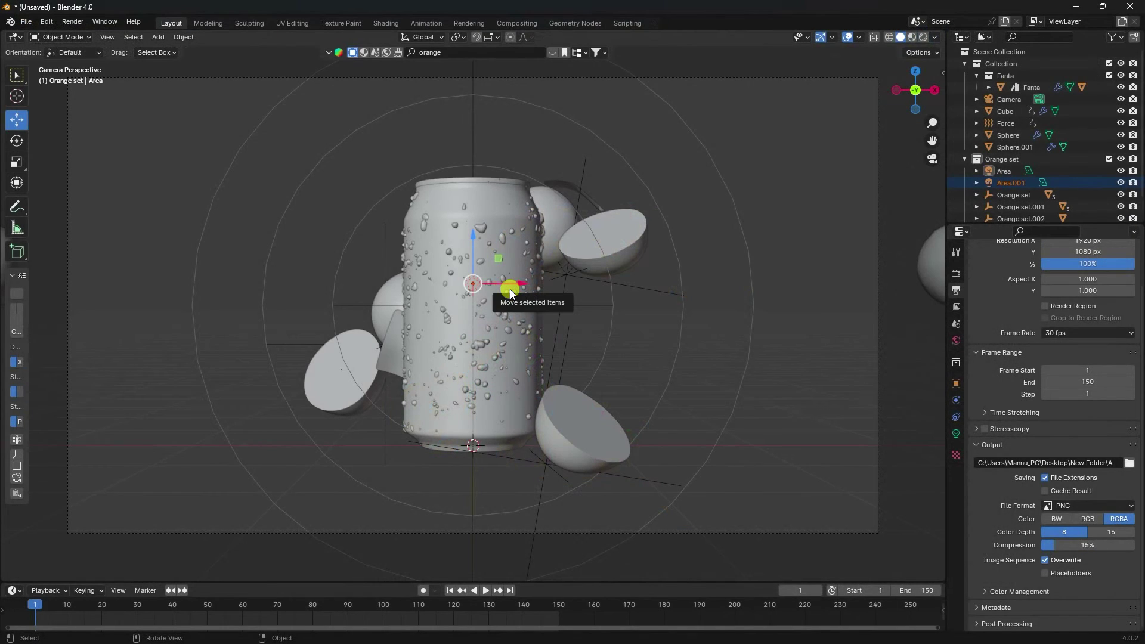
mouse_move(225, 620)
click(177, 629)
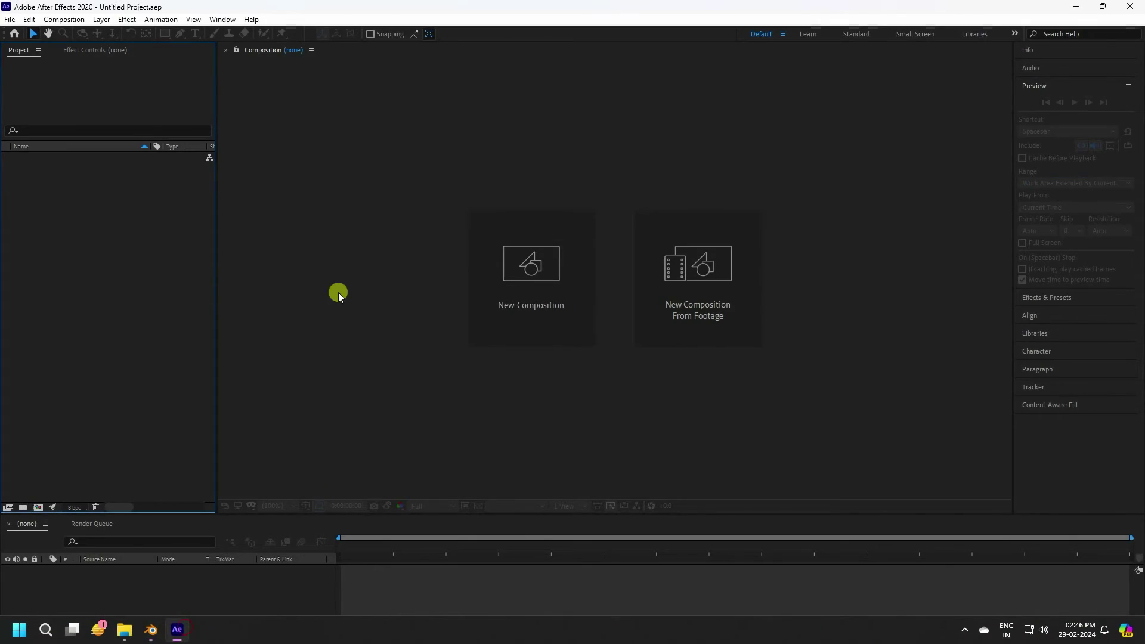
Import A0001 as a PNG sequence into the project
right_click(114, 245)
click(155, 305)
click(302, 306)
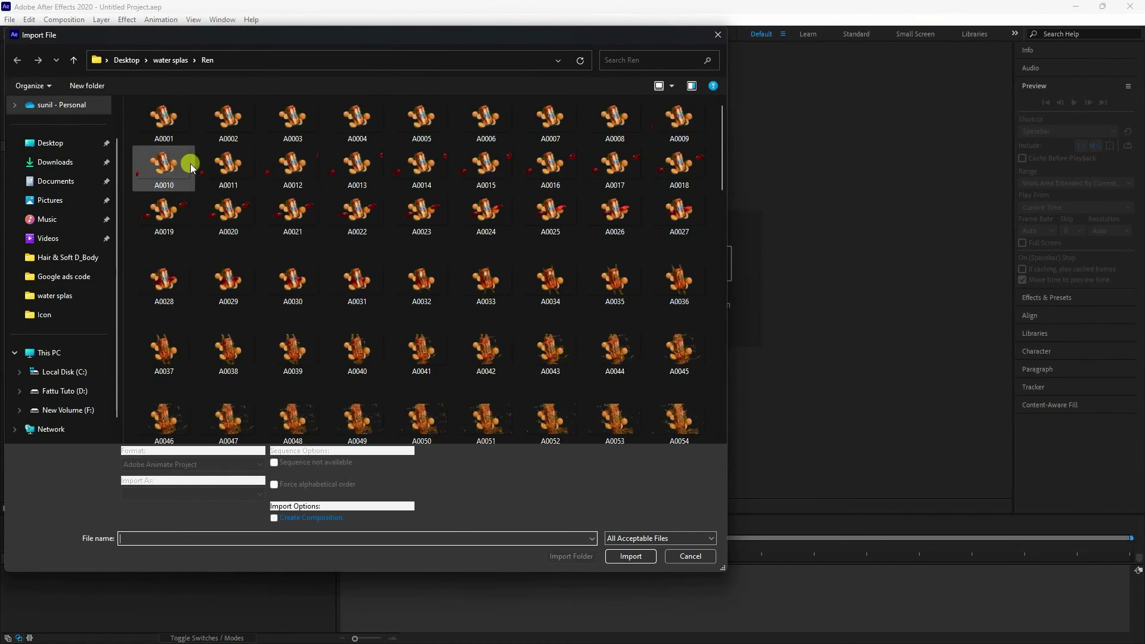
click(165, 119)
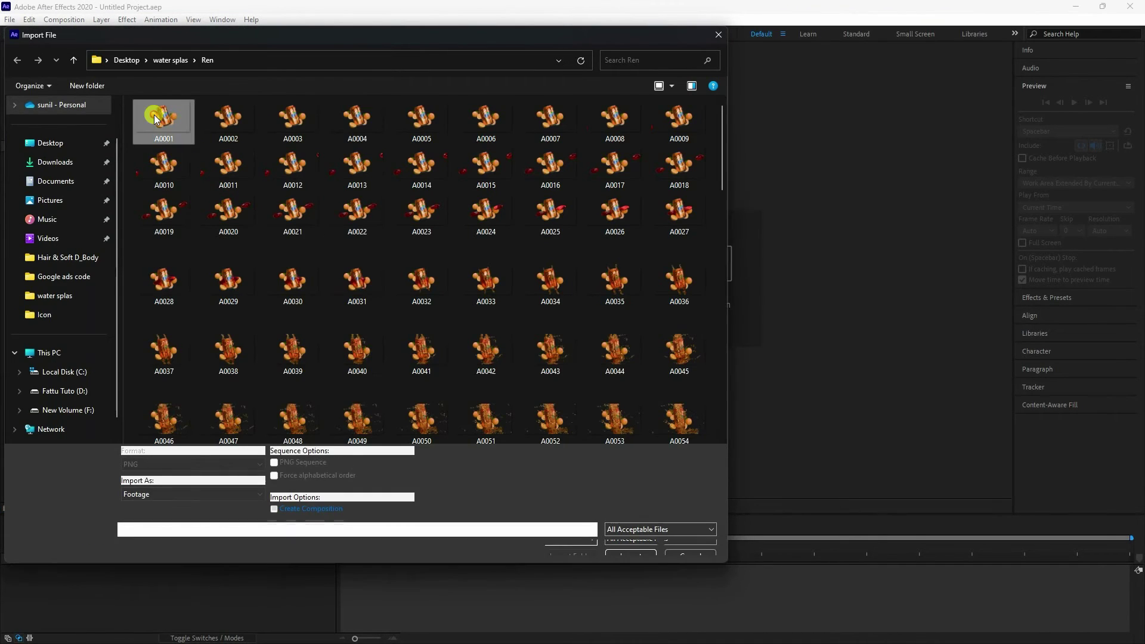
click(631, 547)
Build composition A from the A[0001-0200].png sequence and preview the splash
drag(66, 417, 89, 582)
key(slash)
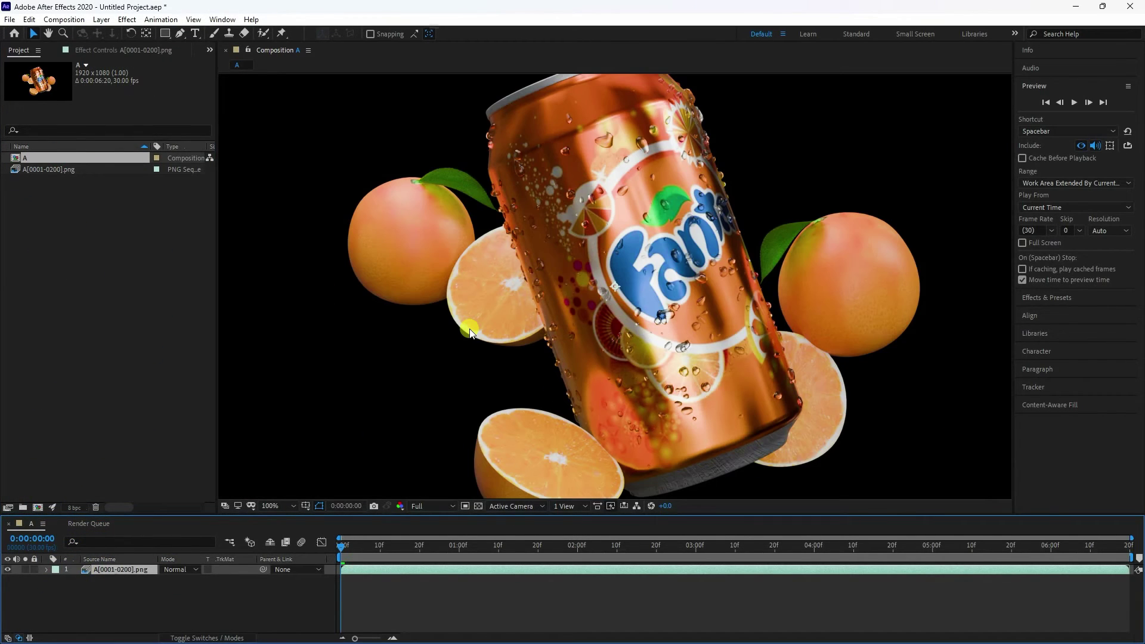
click(1072, 103)
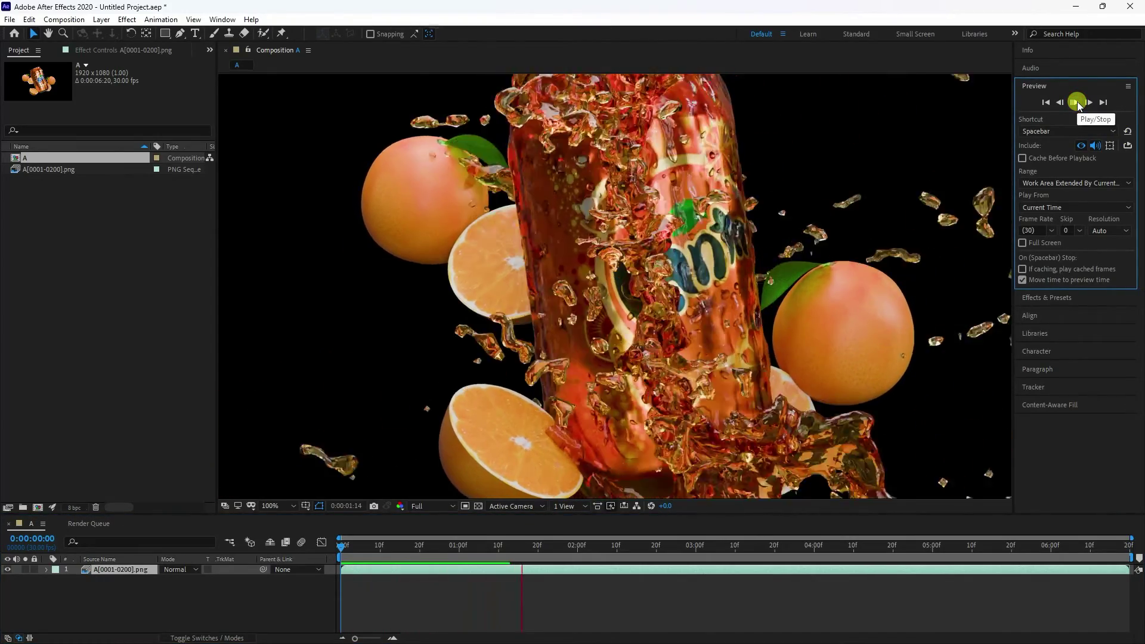
key(comma)
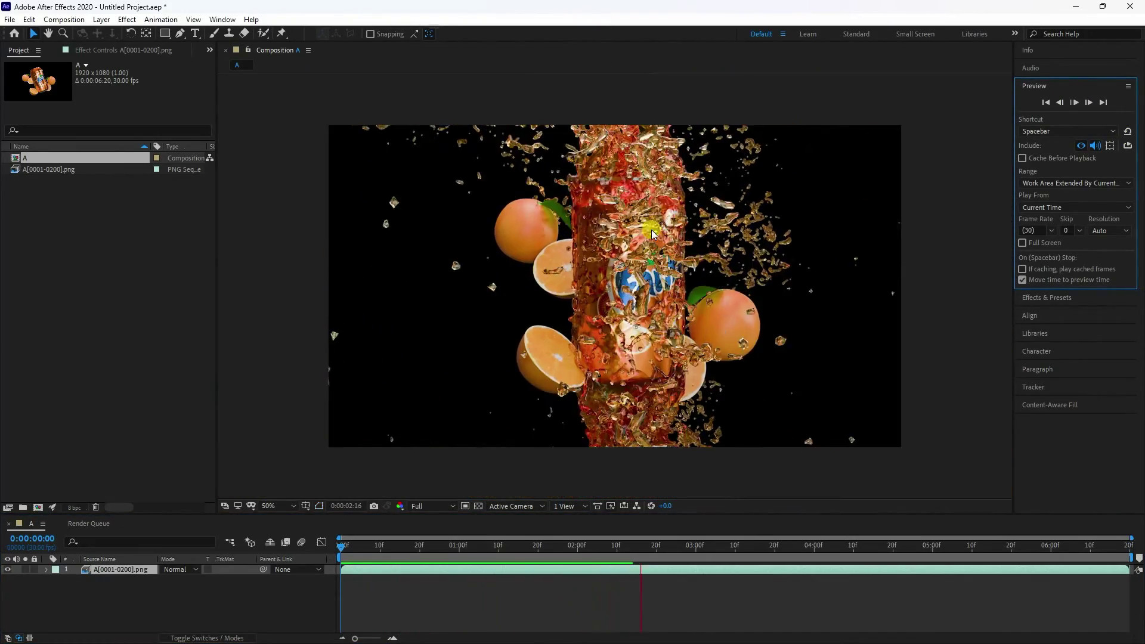
click(1073, 104)
click(547, 430)
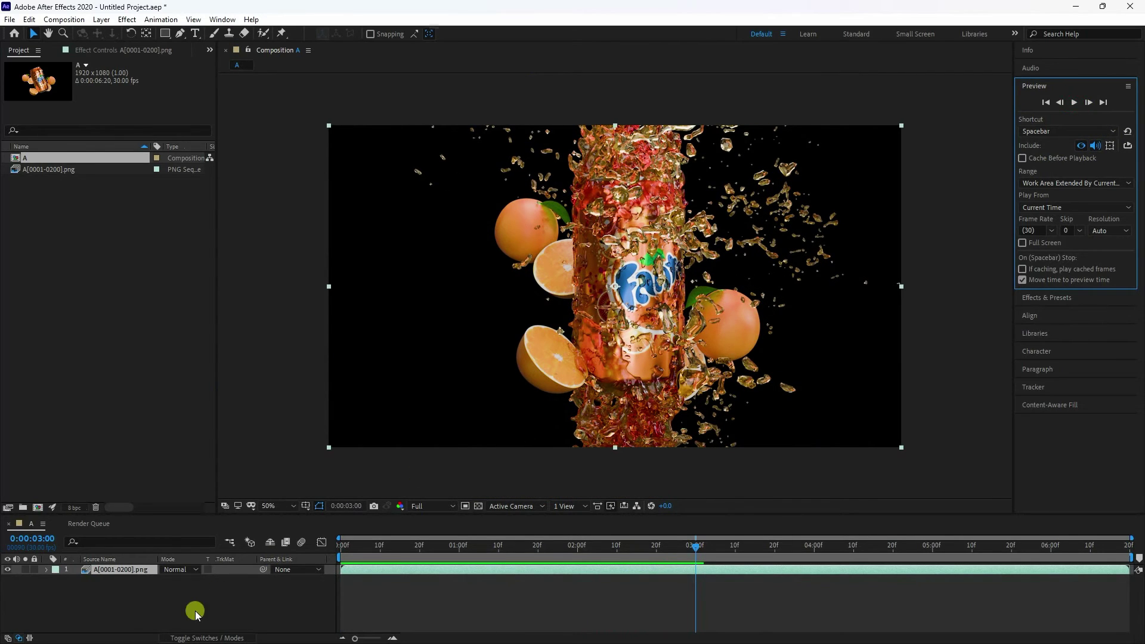
Create a solid named BG and move it below the can footage
right_click(129, 592)
mouse_move(159, 456)
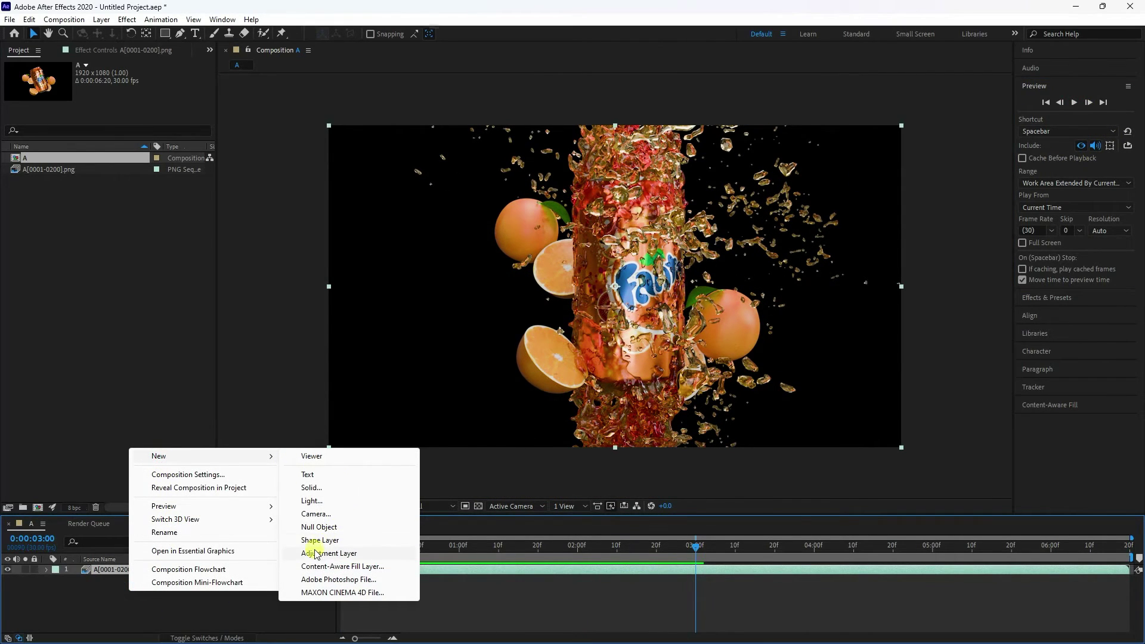
click(311, 488)
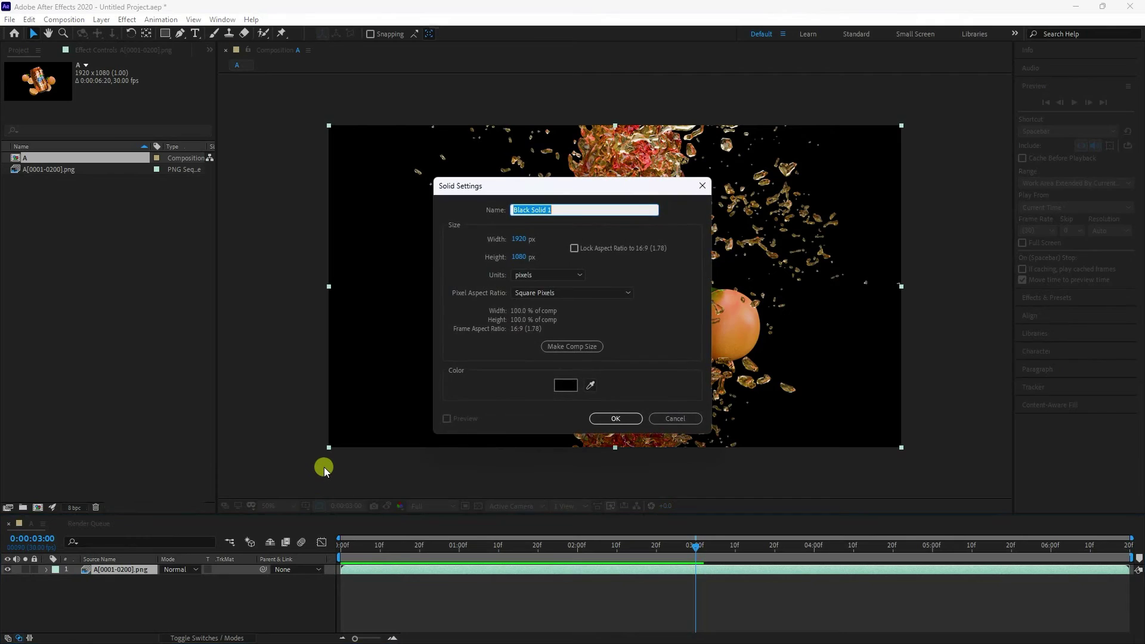
text(BG)
click(616, 418)
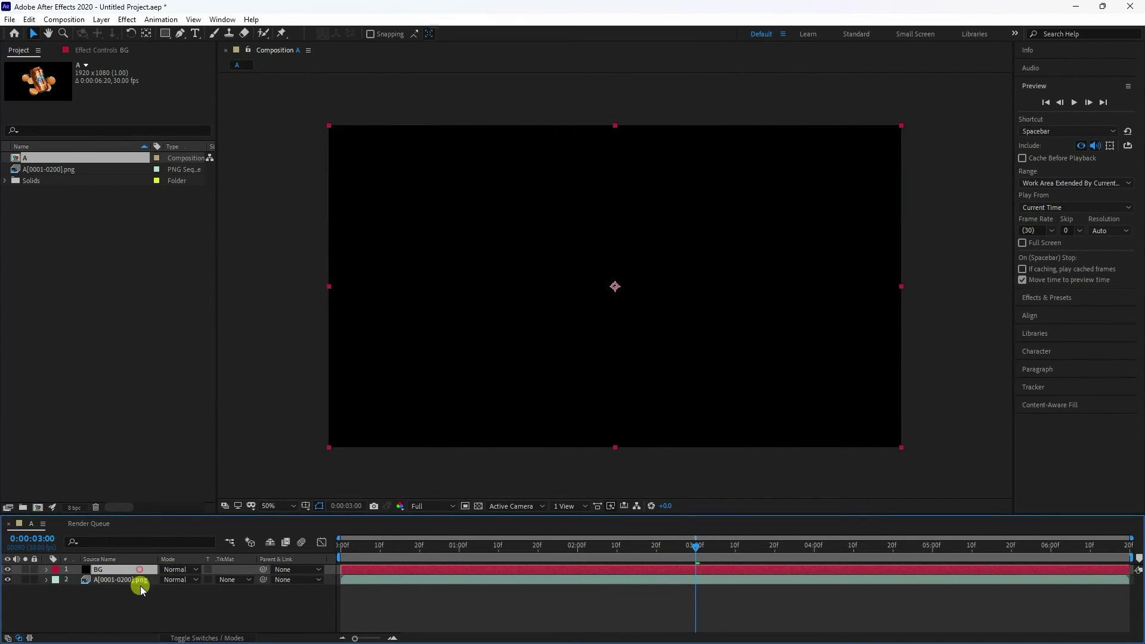
key(ctrl+[)
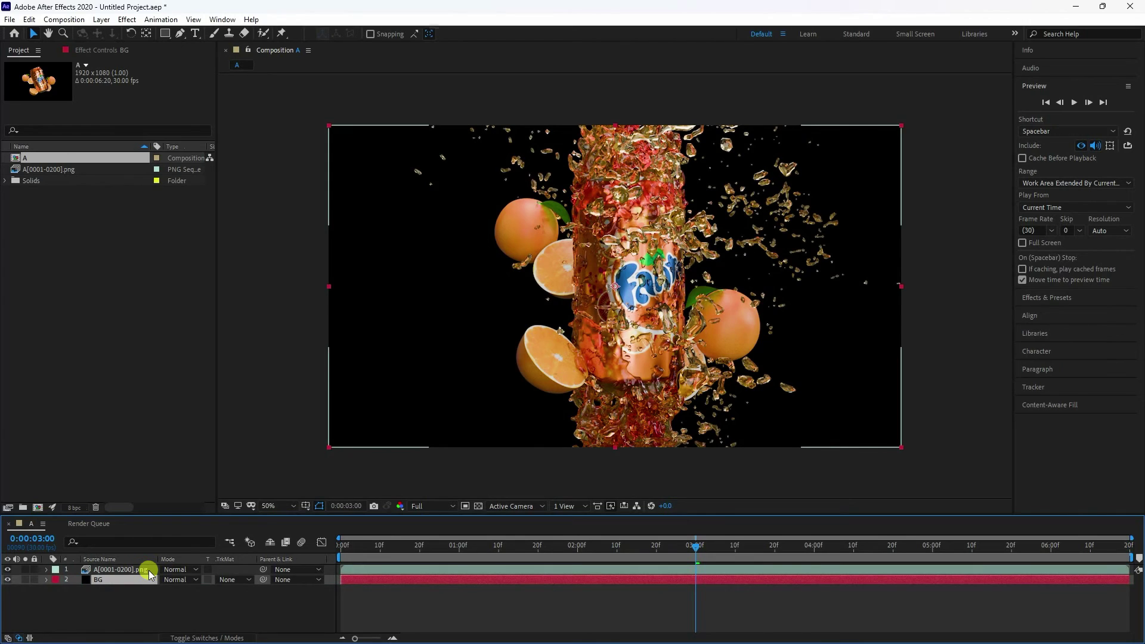
Apply a radial Gradient Ramp to BG with its start at the composition centre
click(1029, 301)
click(1051, 121)
text(ramp)
drag(1101, 143, 140, 582)
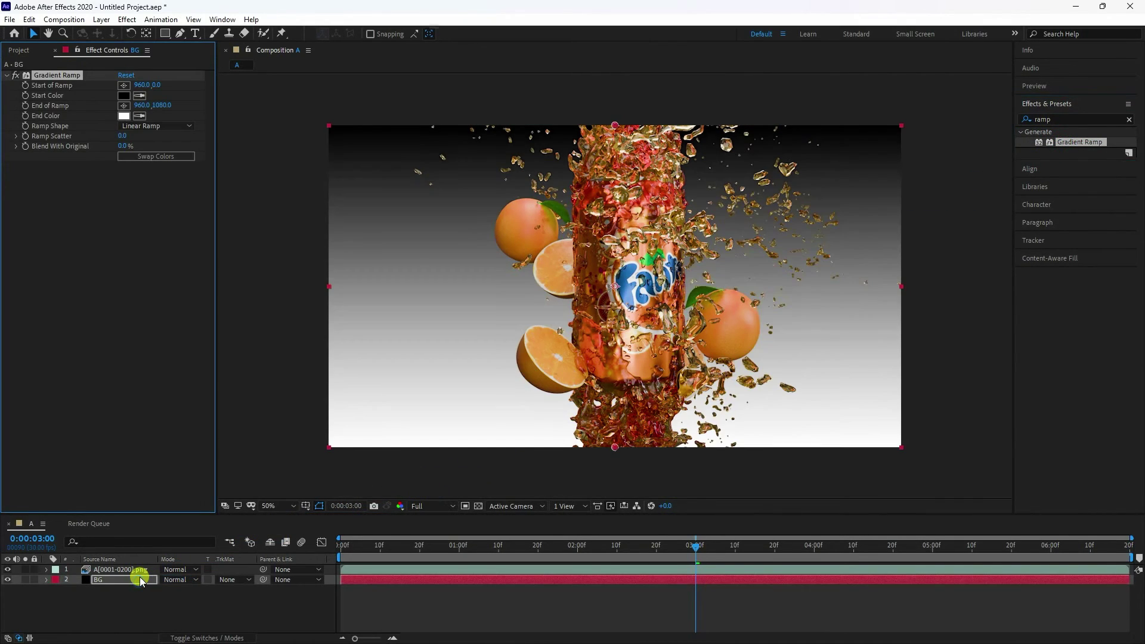
click(156, 126)
click(160, 152)
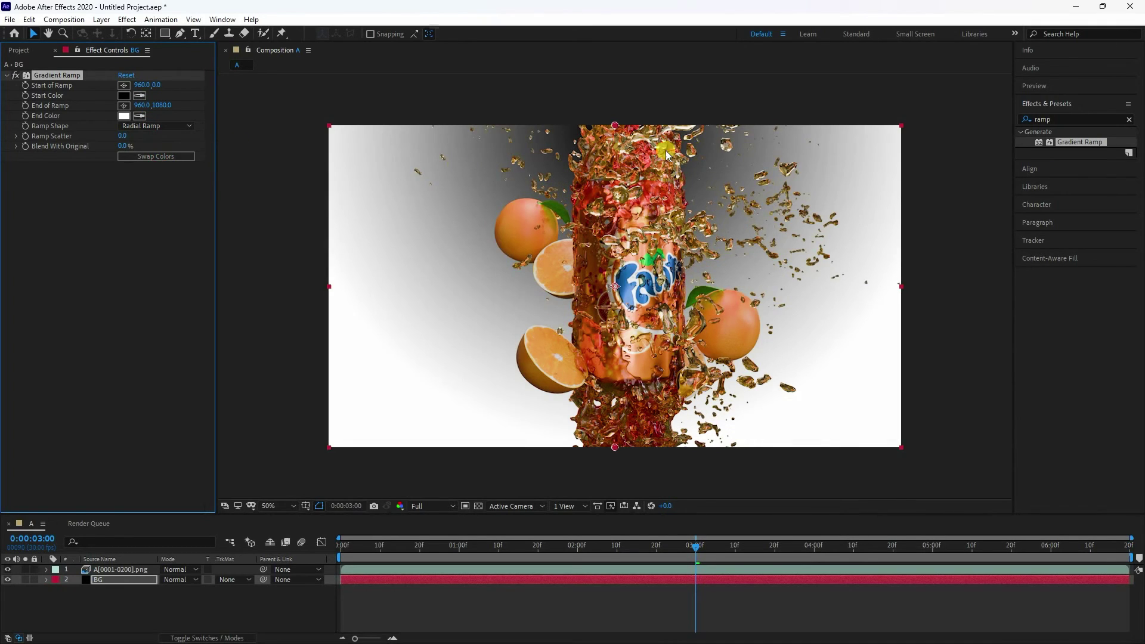
drag(615, 127, 615, 288)
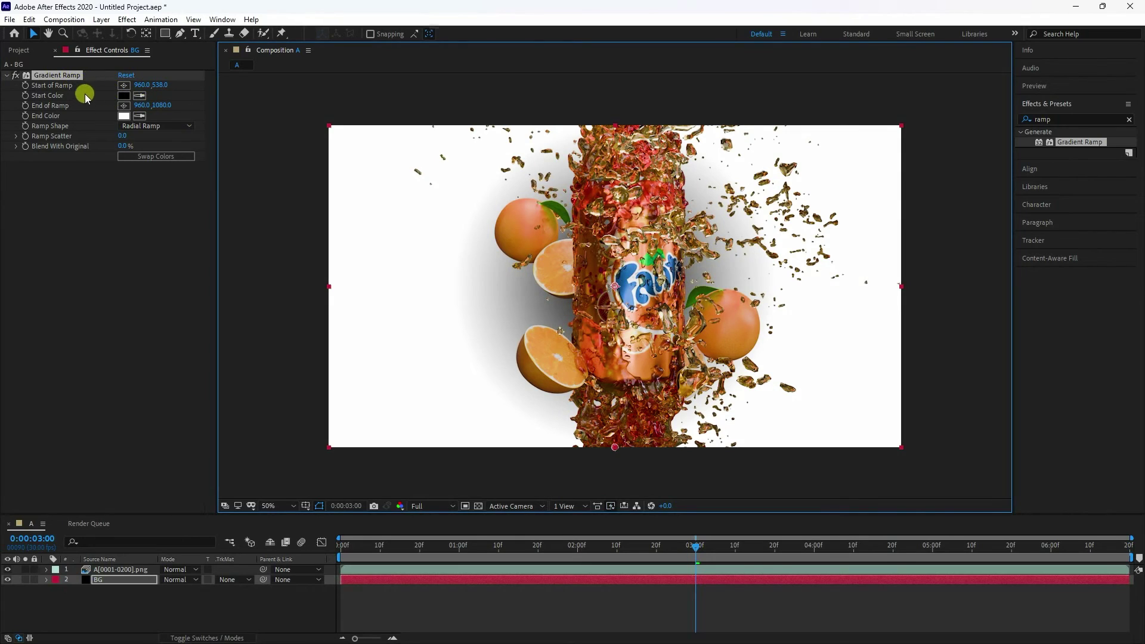
Set the ramp's start colour to orange BF4D00
click(127, 93)
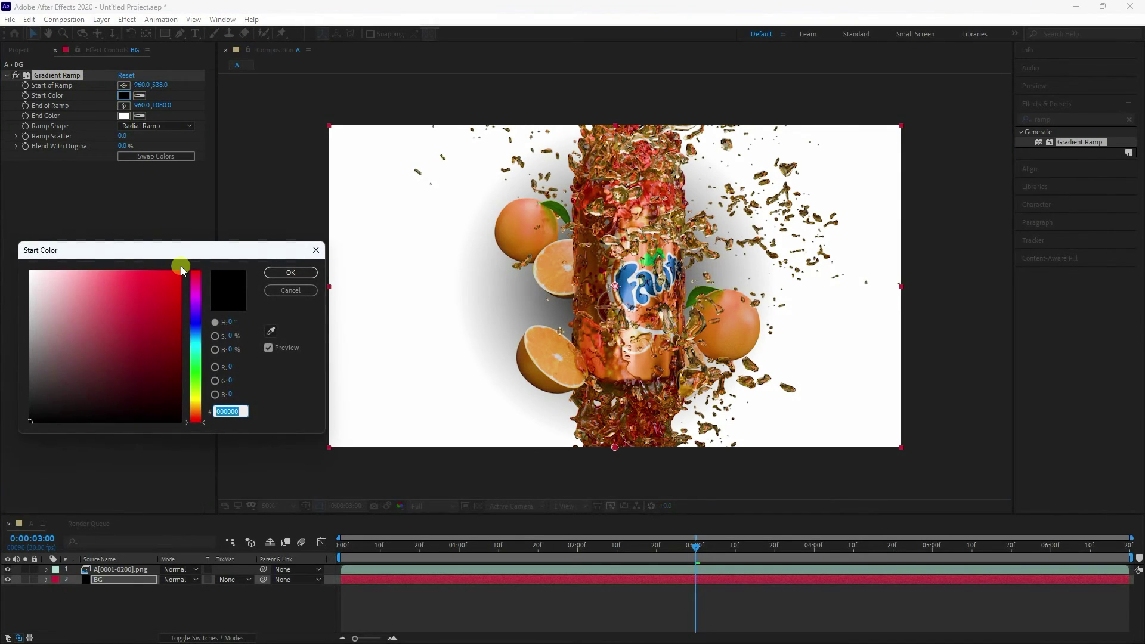
click(232, 323)
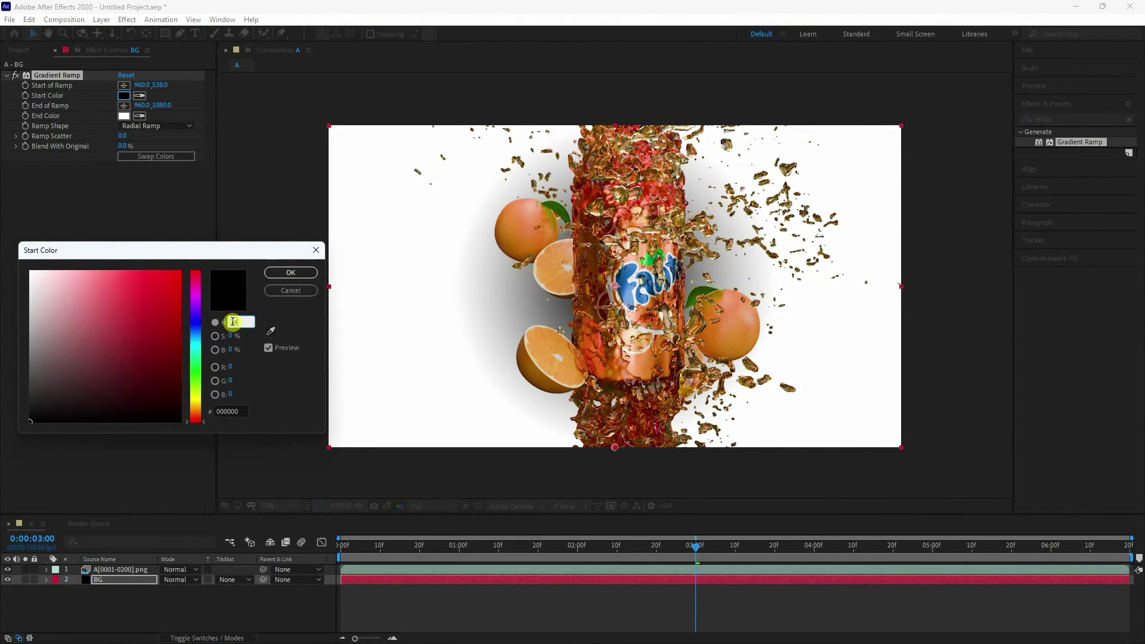
text(20)
key(Tab)
key(Tab)
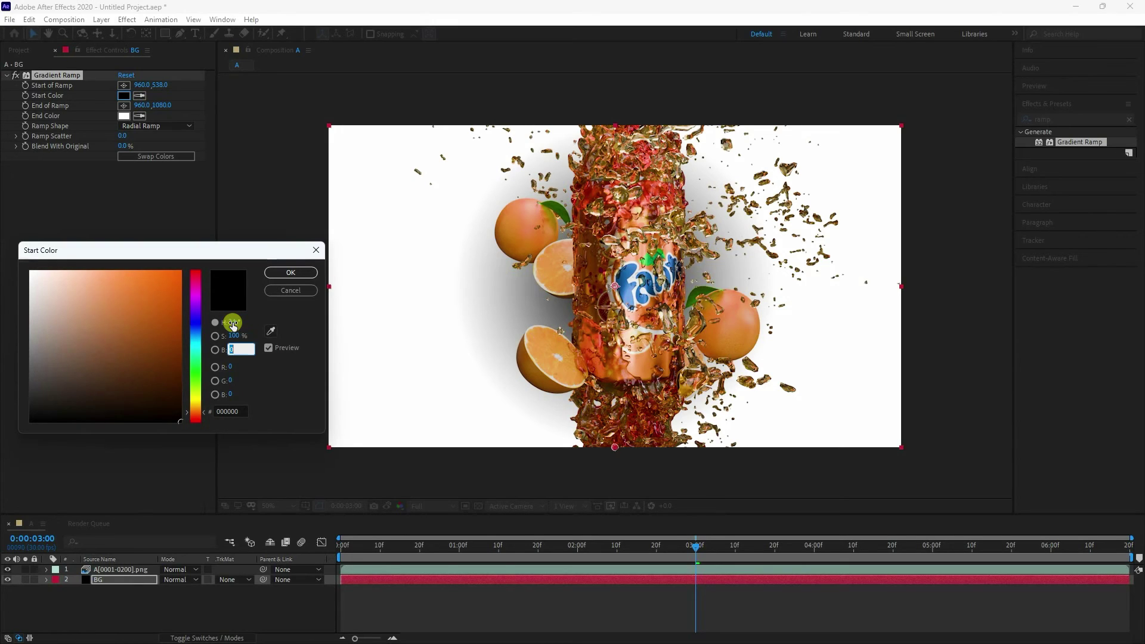
text(75)
key(Tab)
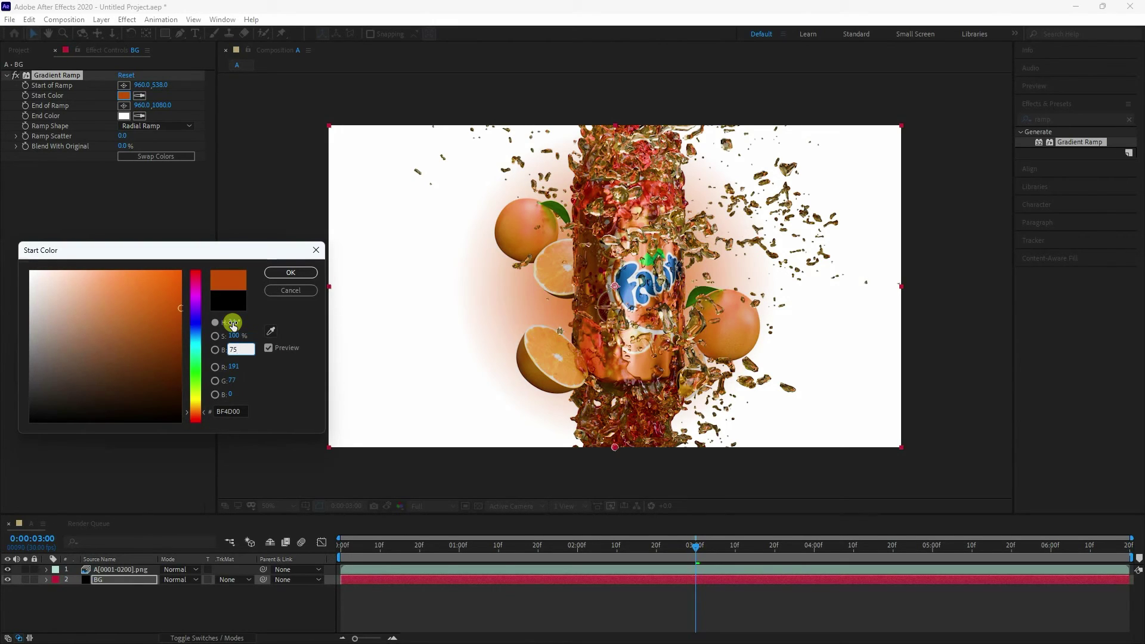
click(284, 273)
Set the end colour to dark brown 803300 and push the end of ramp outward
click(123, 116)
click(235, 323)
text(24)
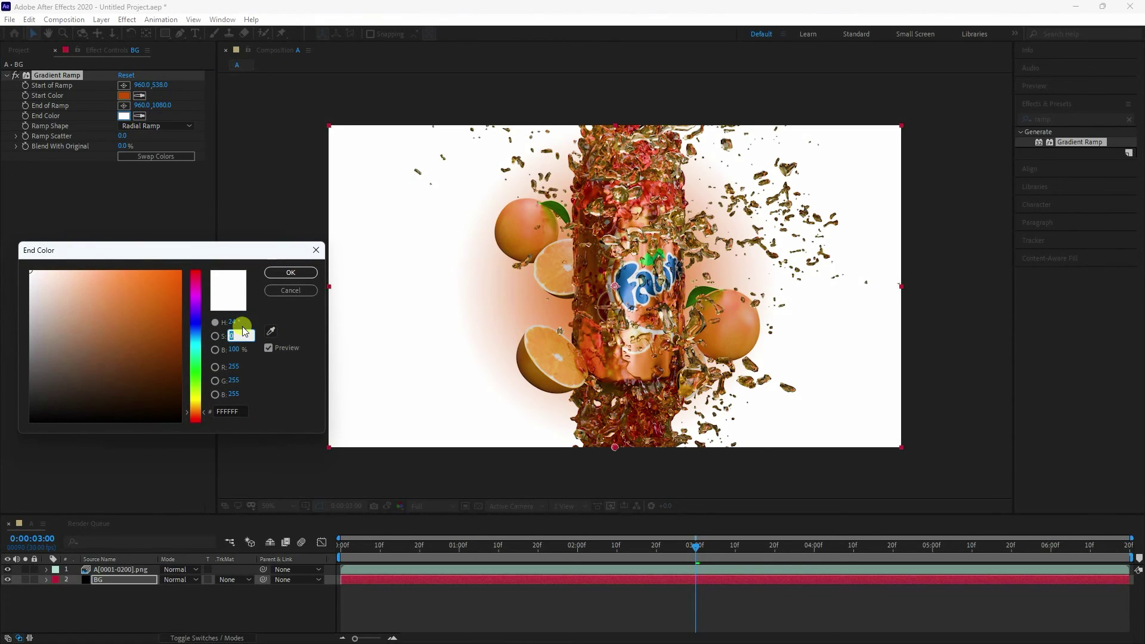
text(100)
key(Tab)
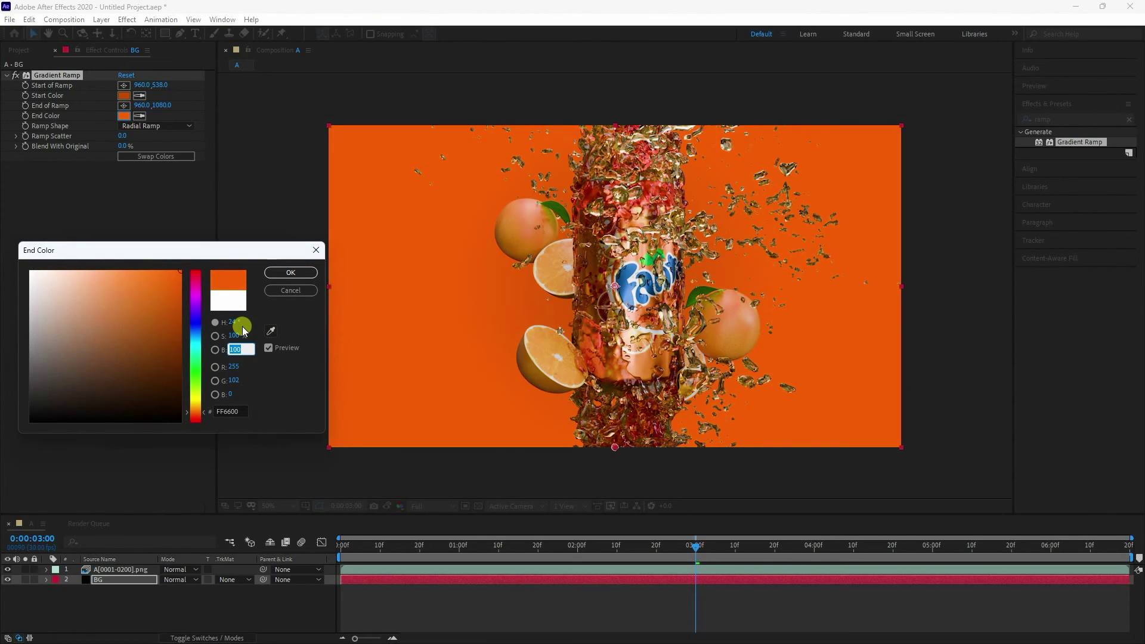
text(50)
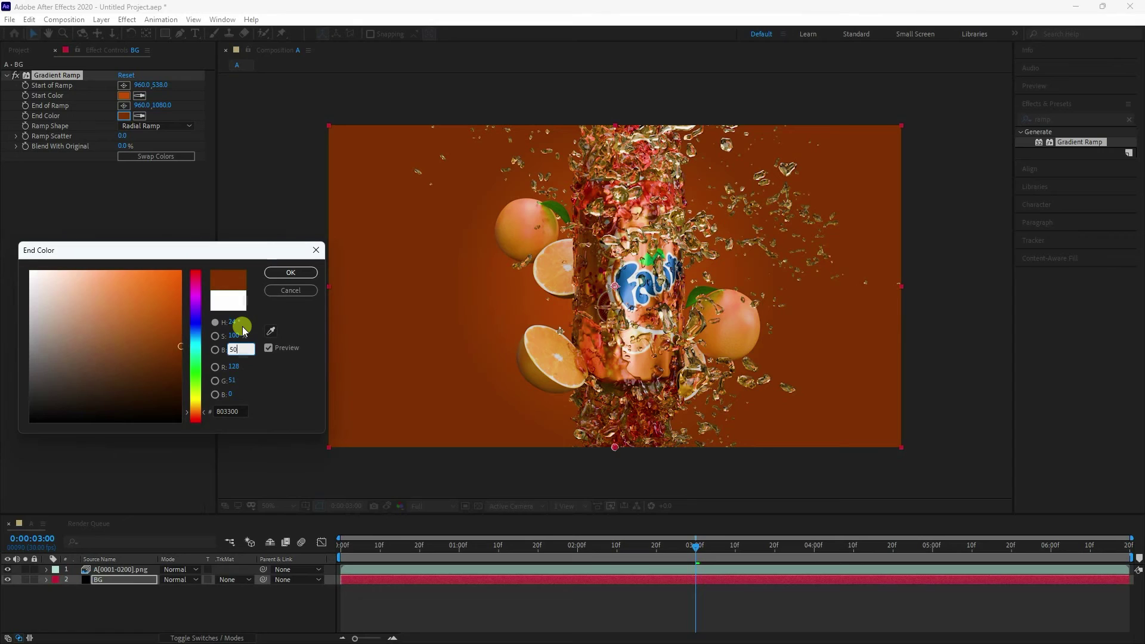
click(292, 272)
click(159, 108)
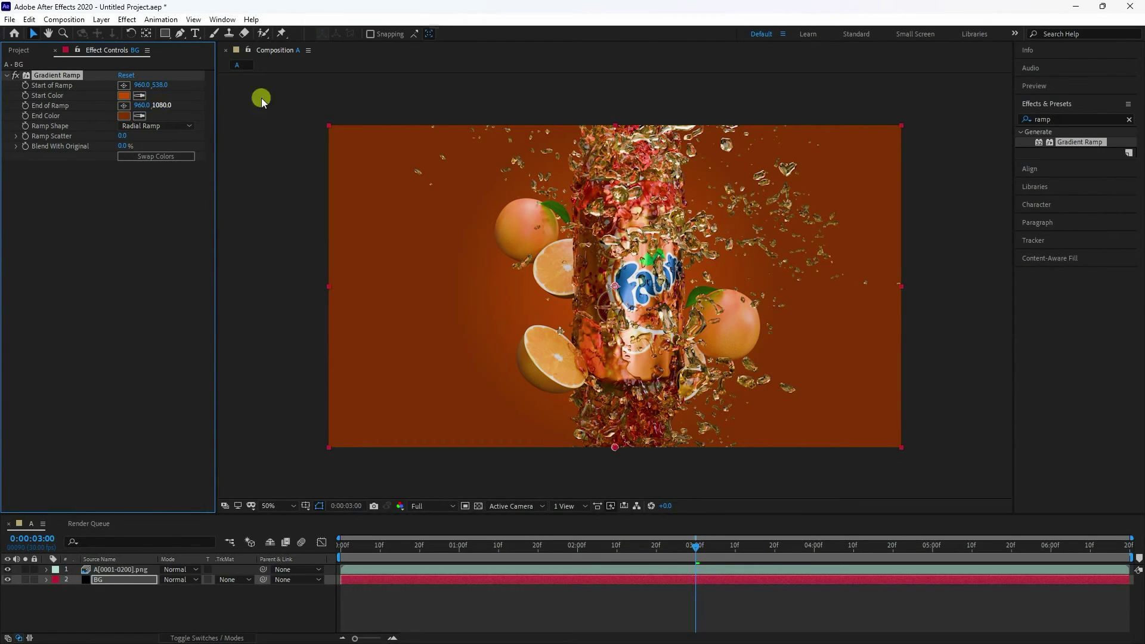
drag(163, 103, 426, 136)
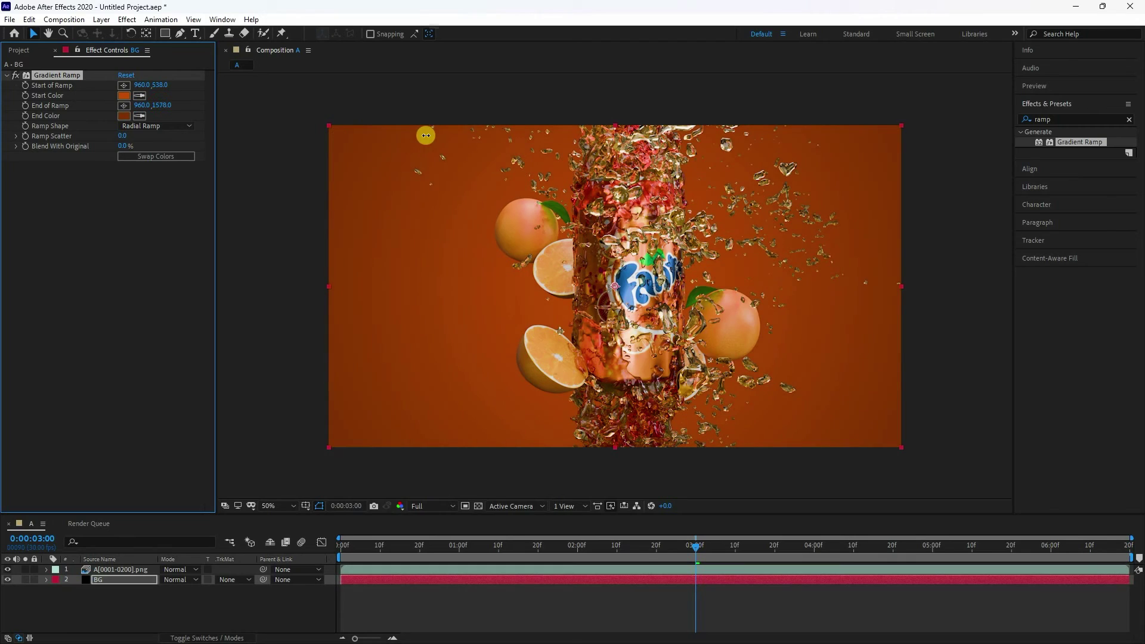
Create a black solid layer named LIGHT
click(154, 602)
right_click(153, 604)
mouse_move(208, 475)
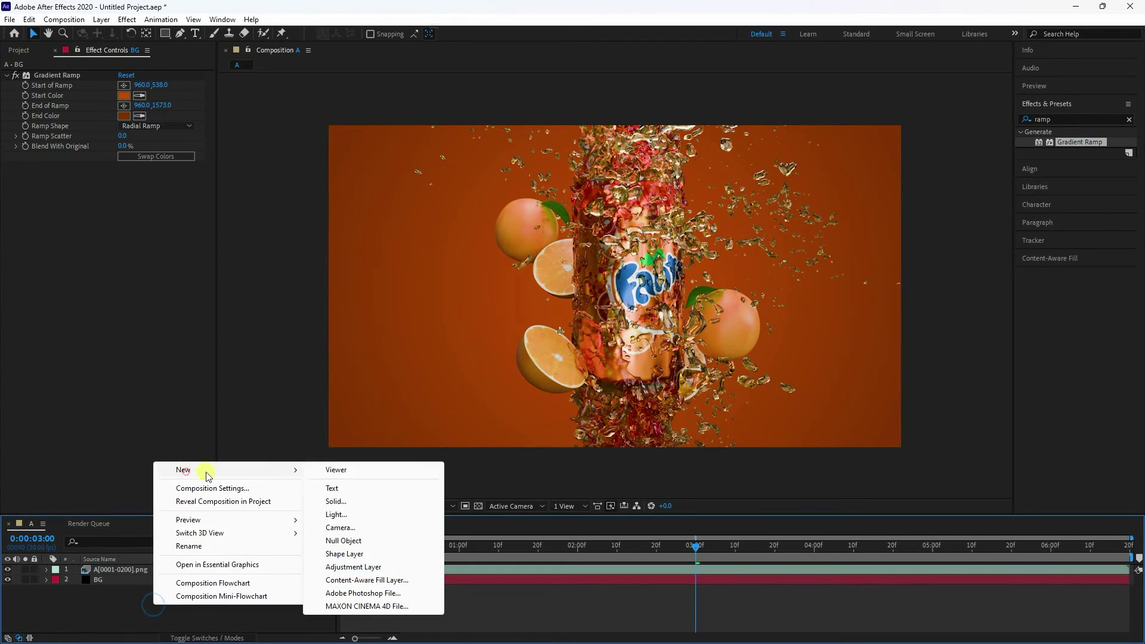
click(335, 502)
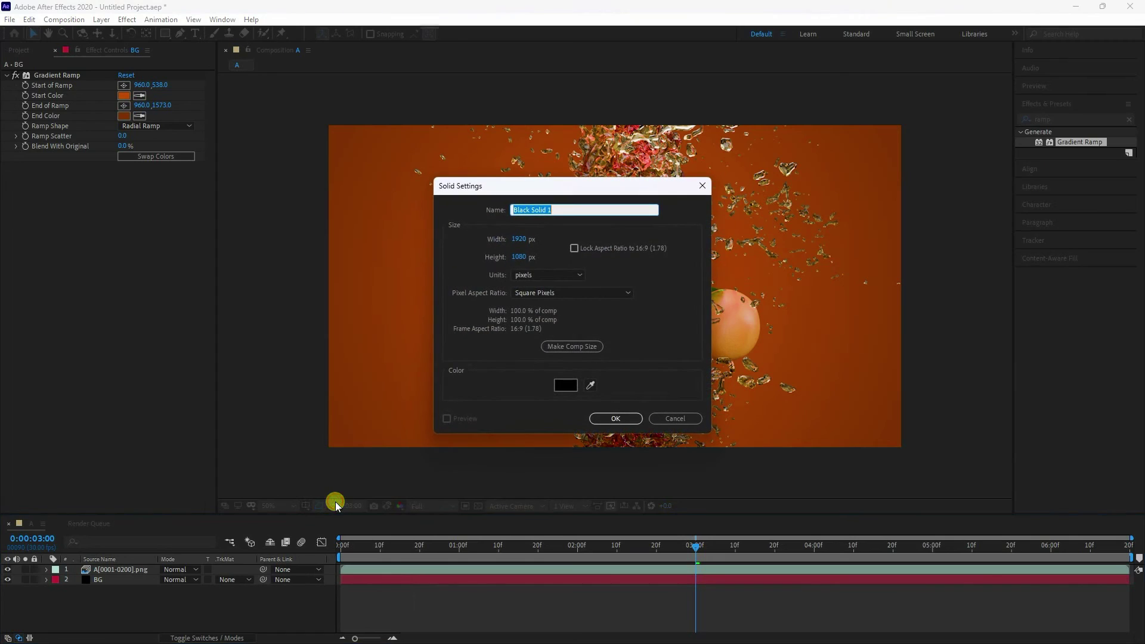
text(LIGHT)
key(Return)
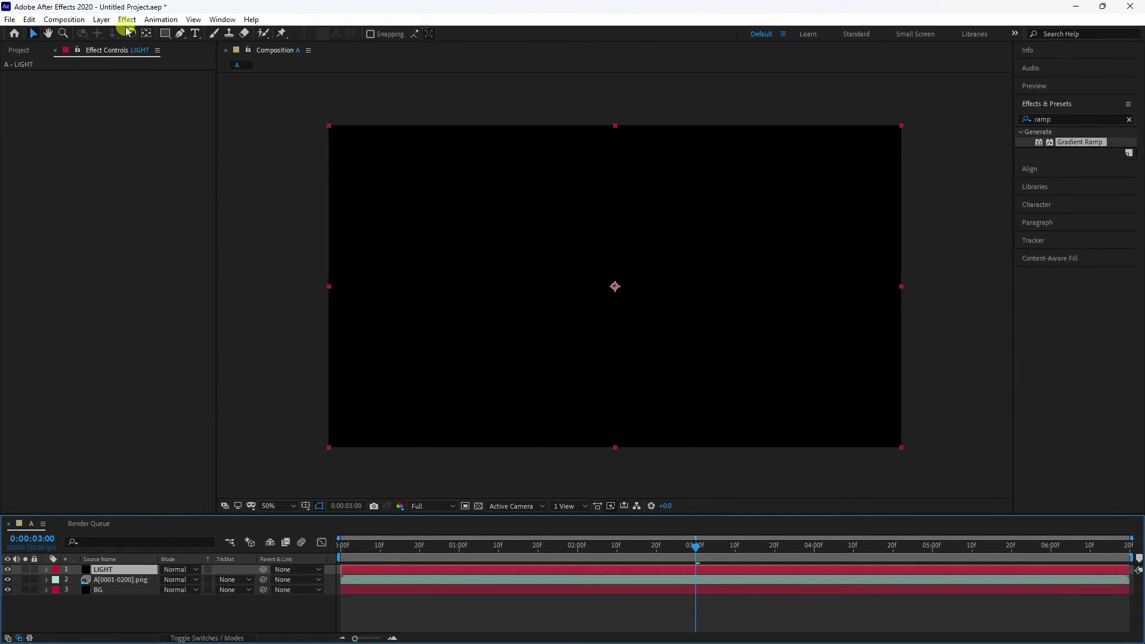
Apply Optical Flares to LIGHT using the Pro_Presets 1 Red Dwarf preset
click(128, 20)
click(164, 393)
click(312, 394)
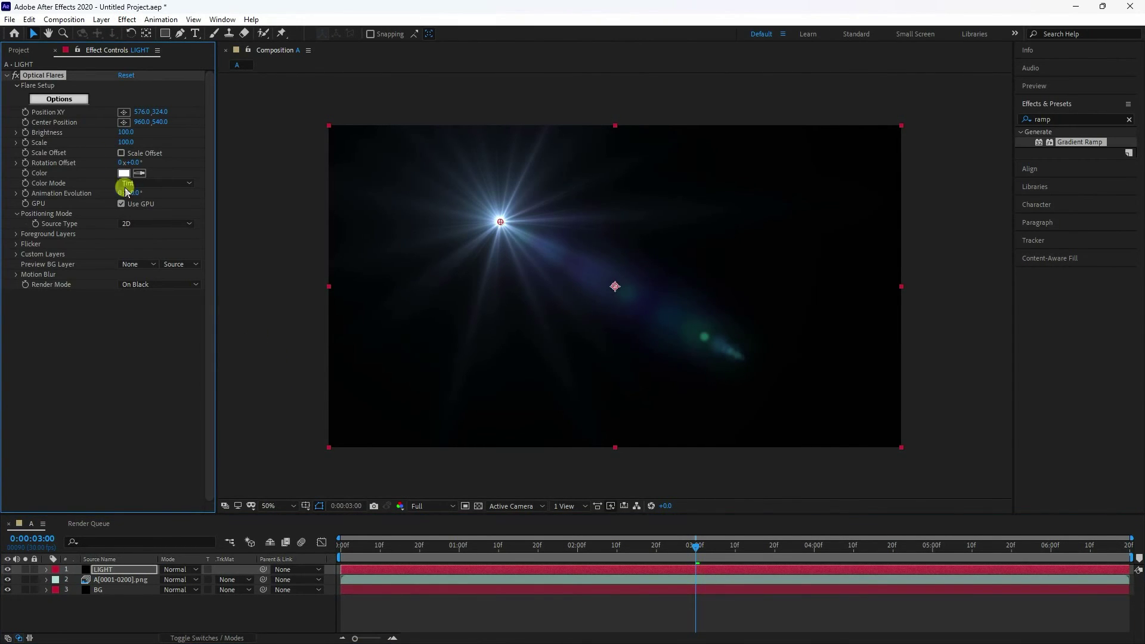
click(54, 99)
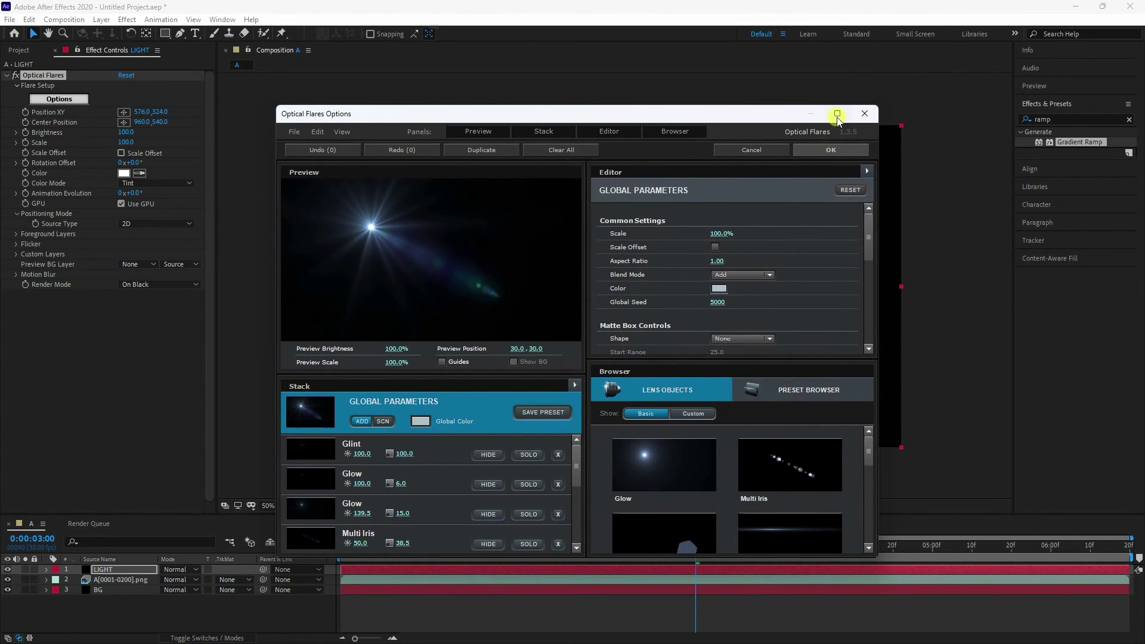
click(838, 114)
click(929, 381)
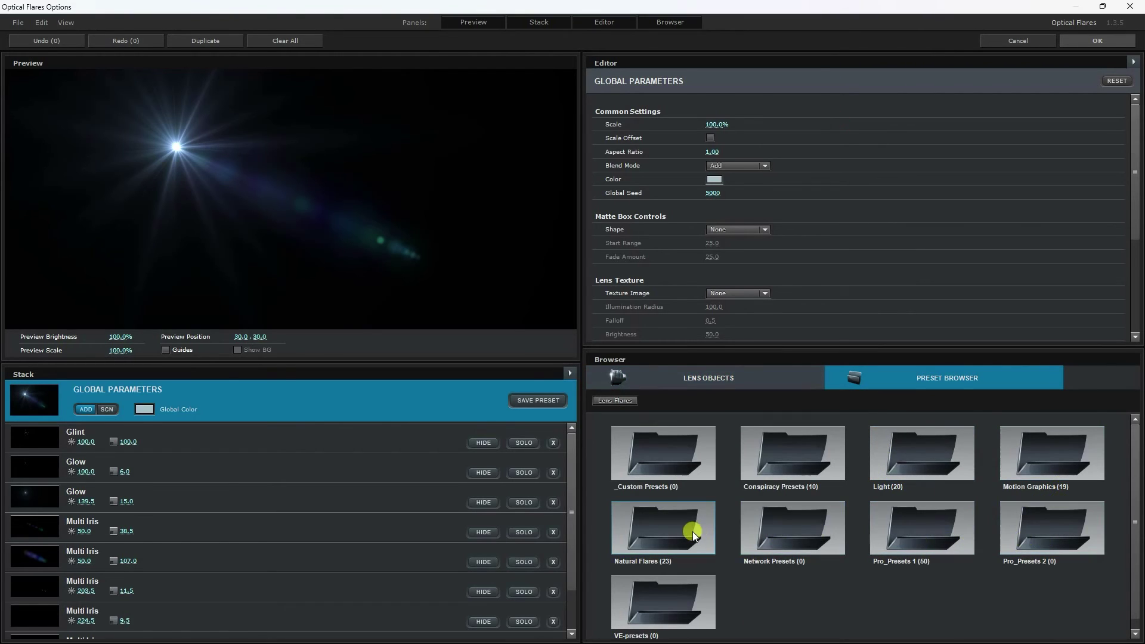
click(933, 535)
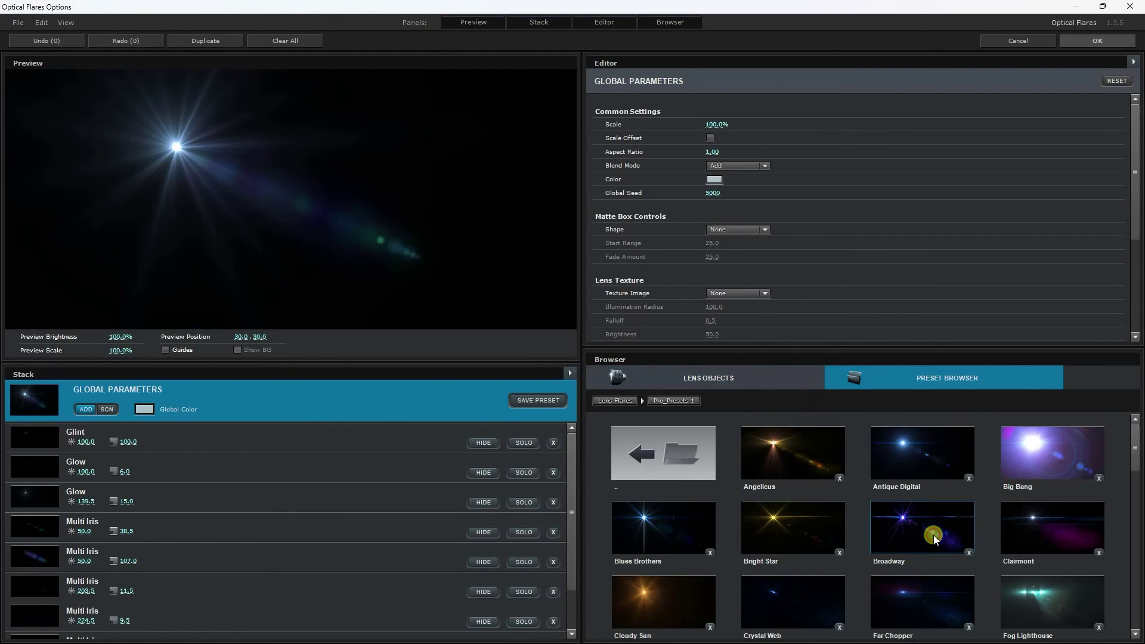
scroll(816, 534, down, 6)
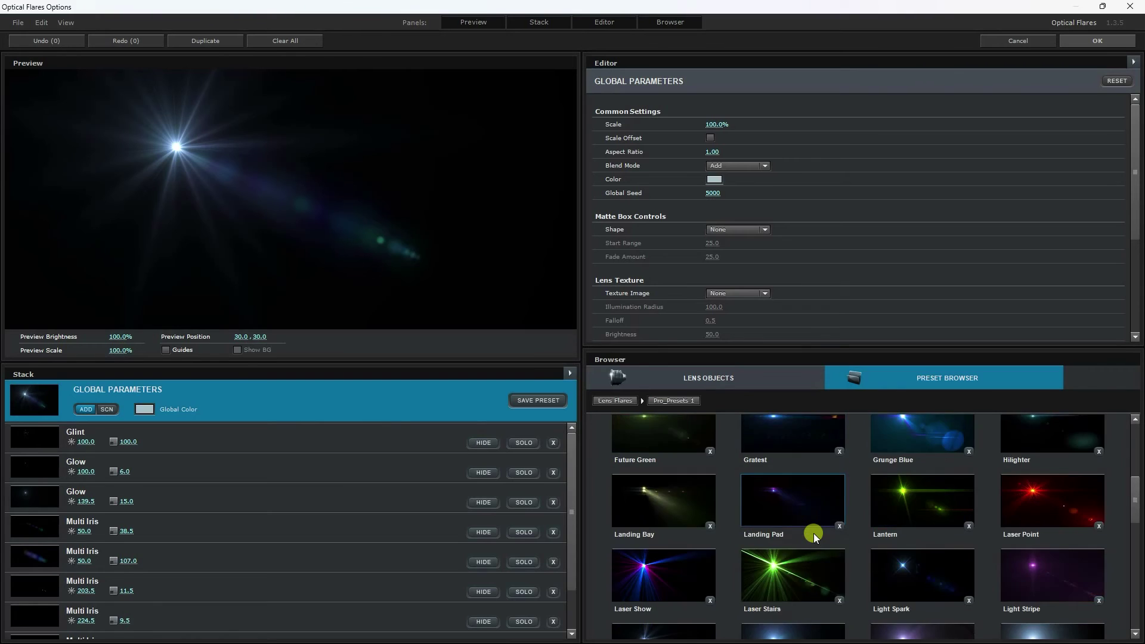
scroll(797, 518, down, 3)
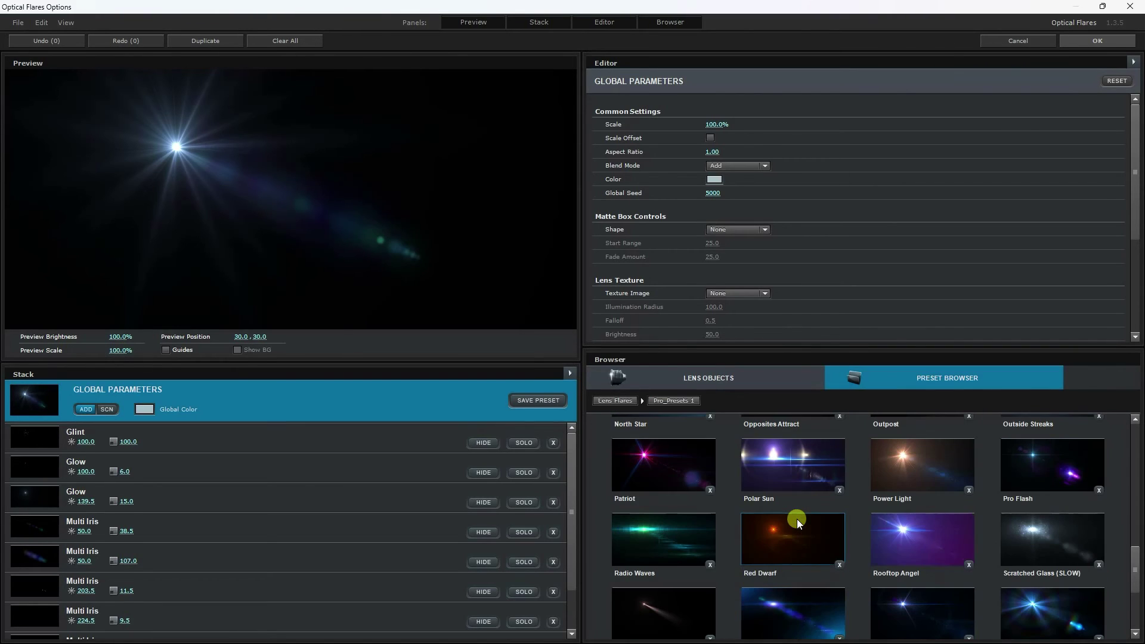
click(806, 553)
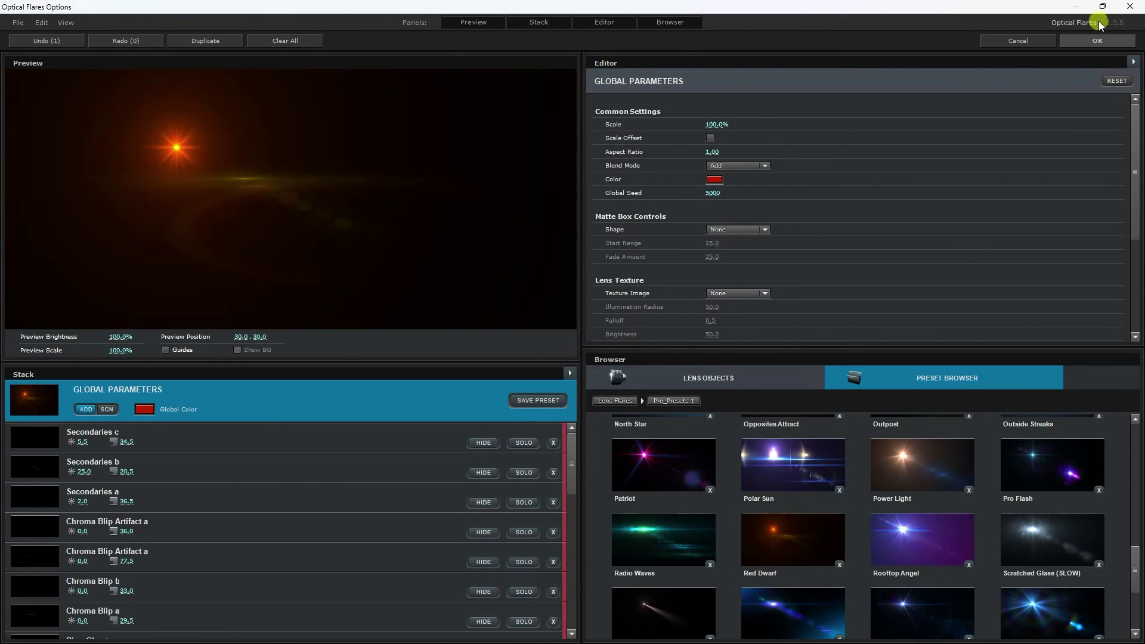
click(1098, 40)
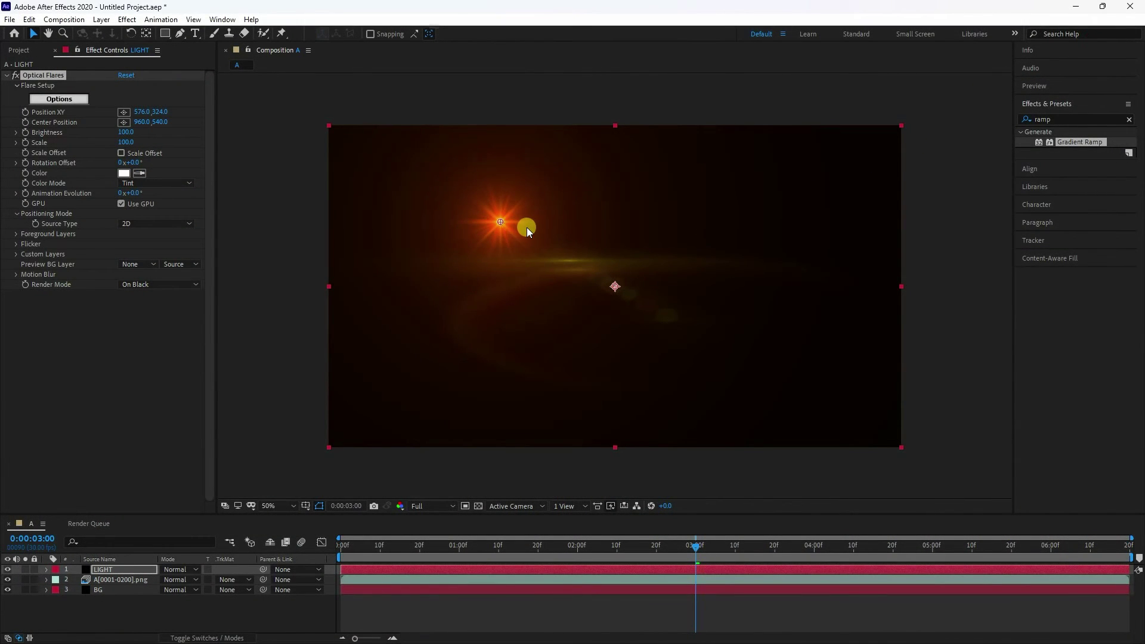
Set LIGHT to Add mode, centre the flare at 840,496, and move it below the footage
click(179, 569)
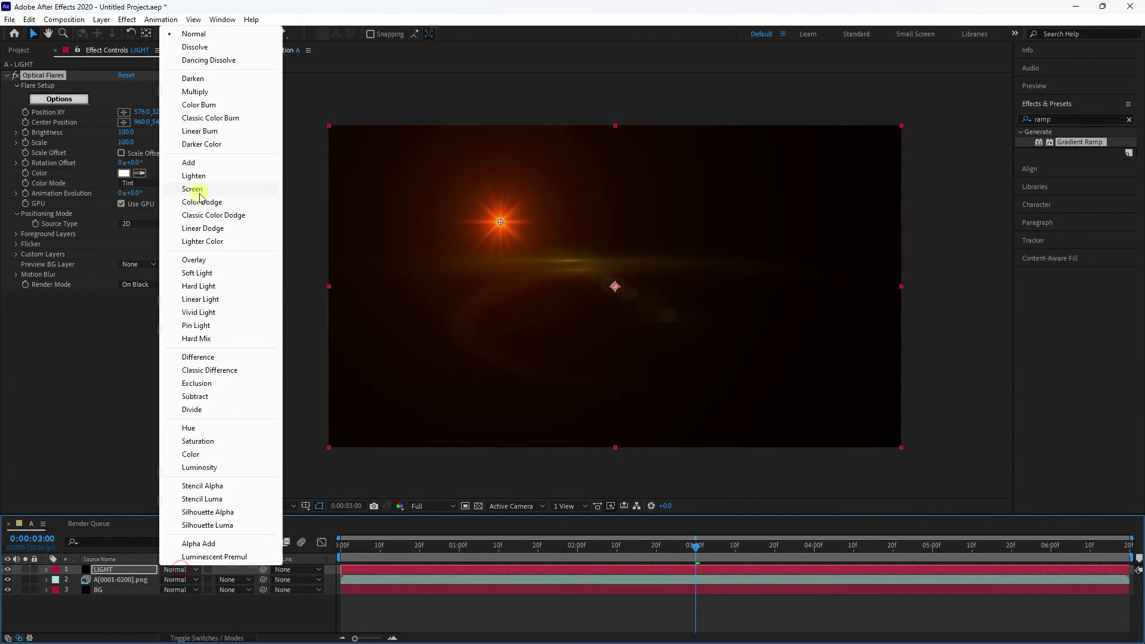
click(190, 163)
drag(503, 223, 579, 273)
click(132, 573)
drag(131, 573, 134, 590)
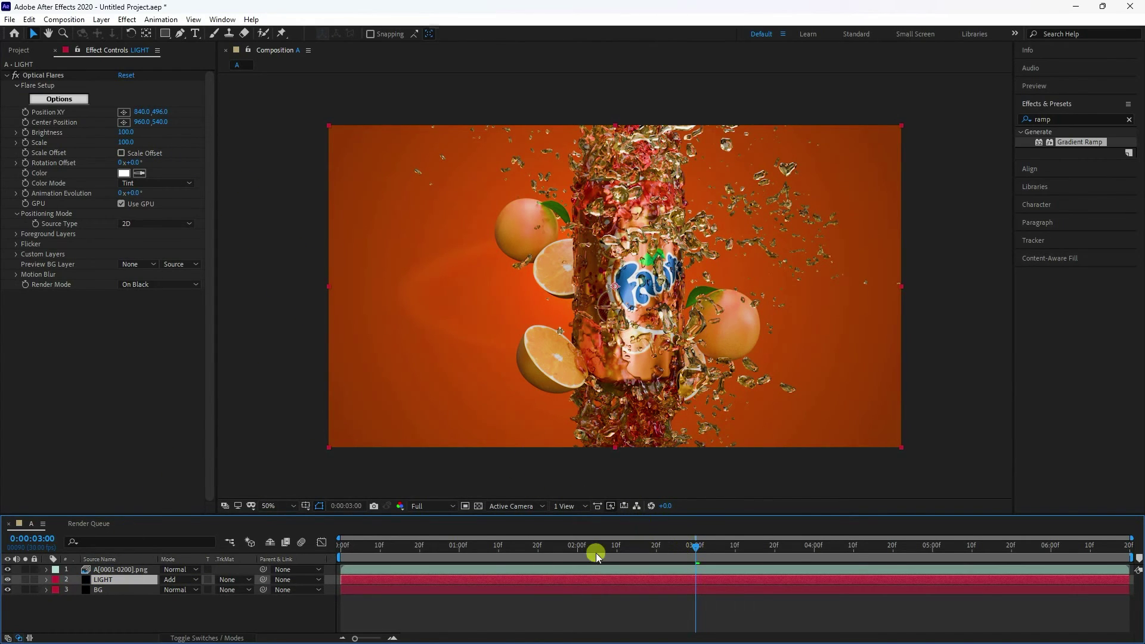
Preview the animation from the first frame
click(349, 548)
drag(349, 548, 341, 548)
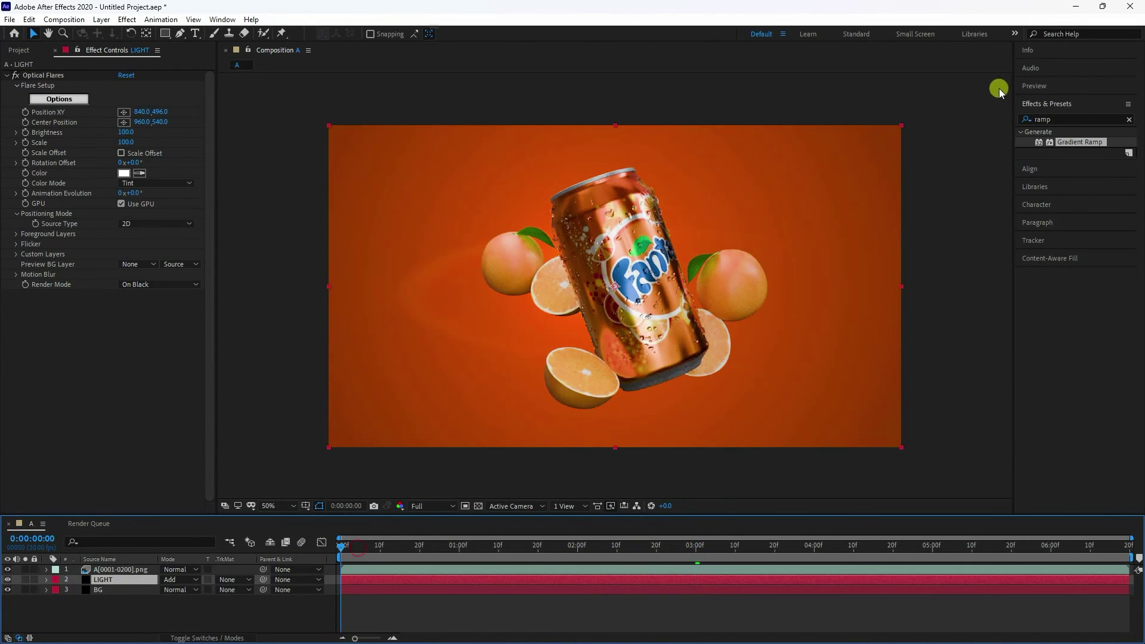
click(1034, 84)
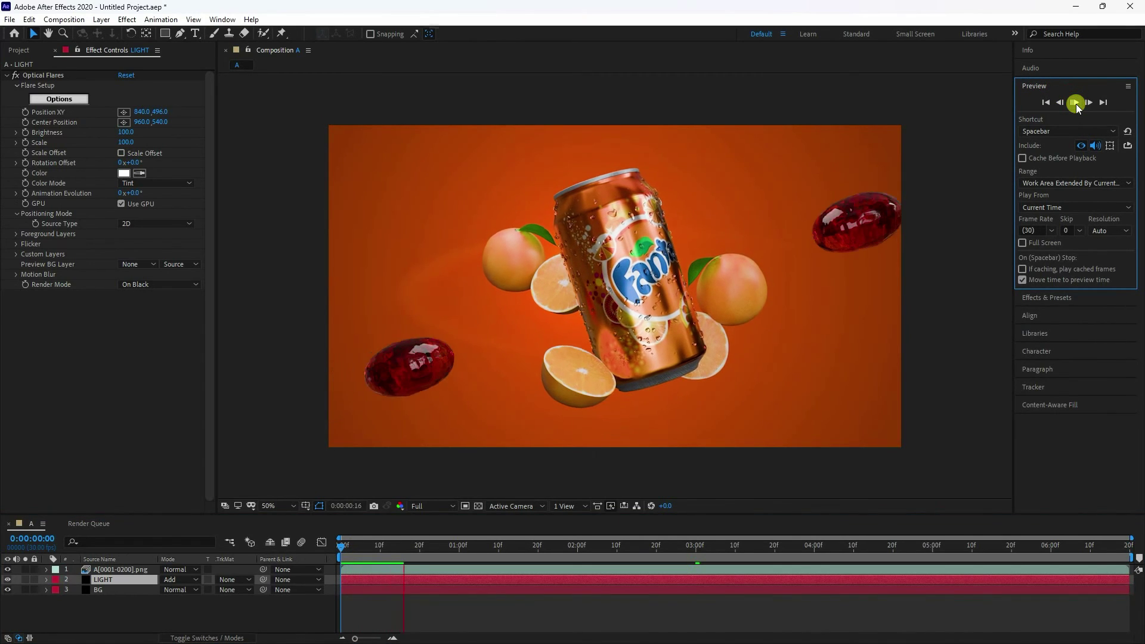
click(1076, 104)
Create a black solid named LIGHT 2 at the top of the layer stack
right_click(136, 598)
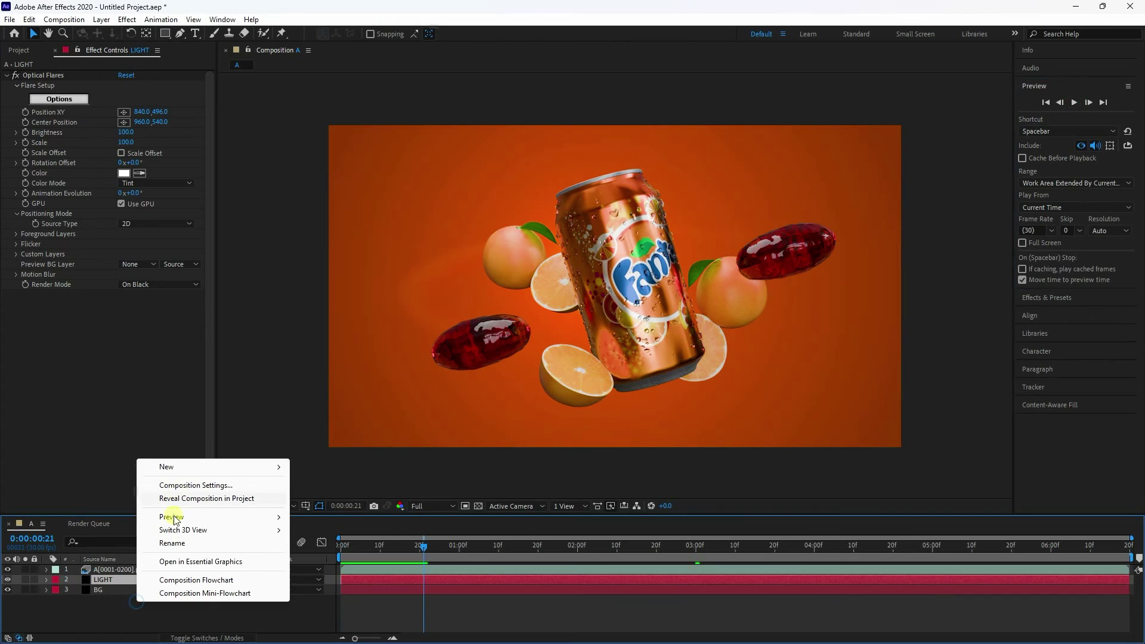
click(170, 473)
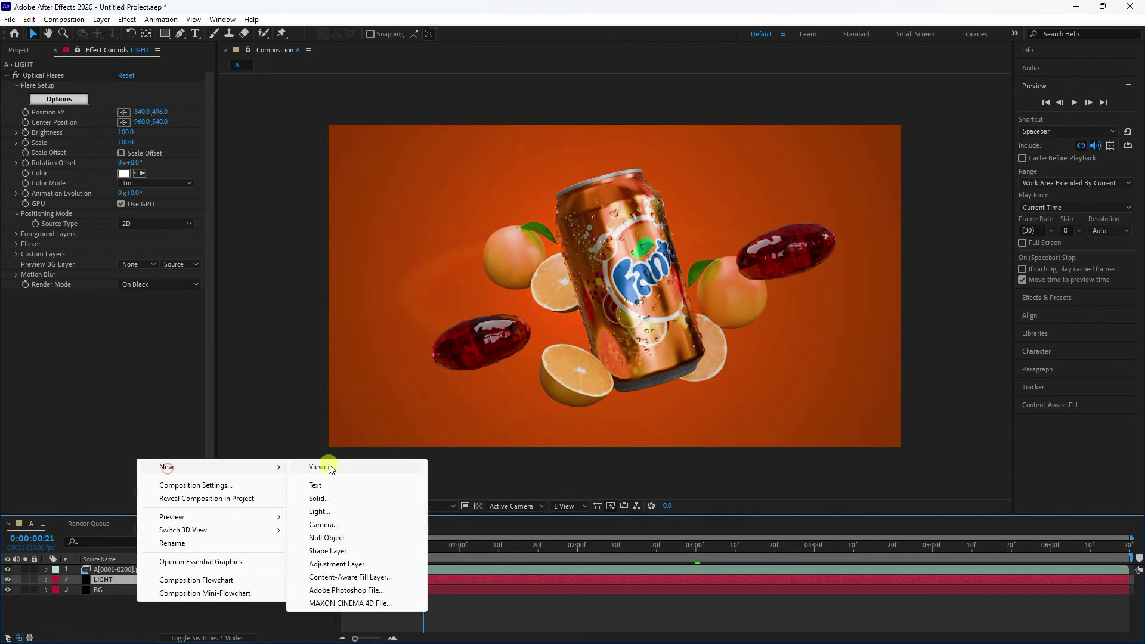
click(315, 499)
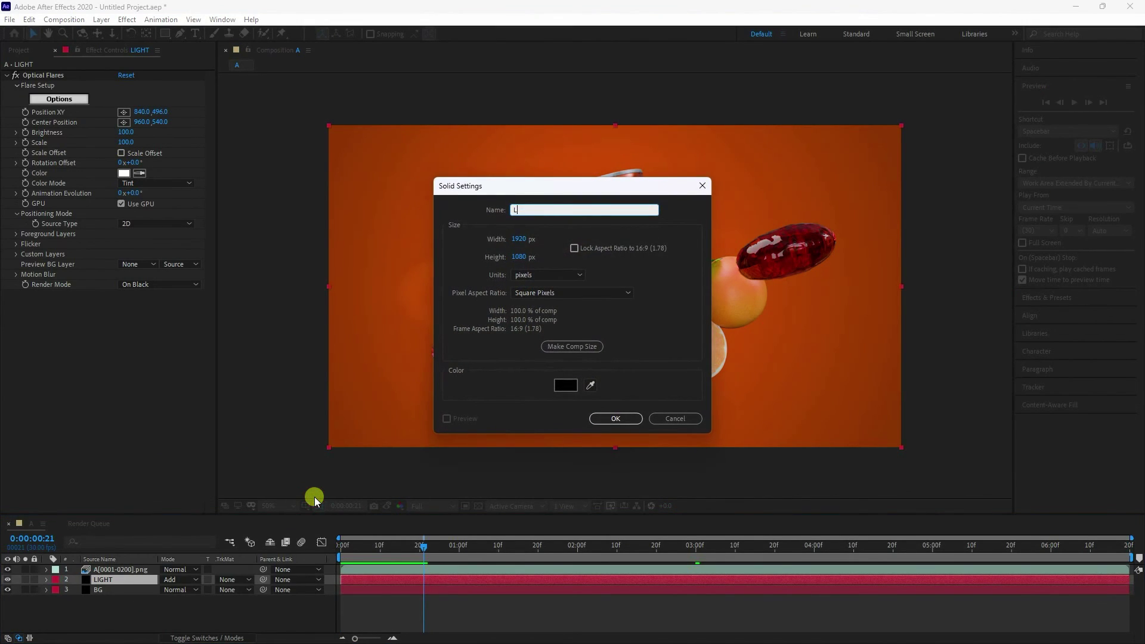
text(LIGHT 2)
key(Return)
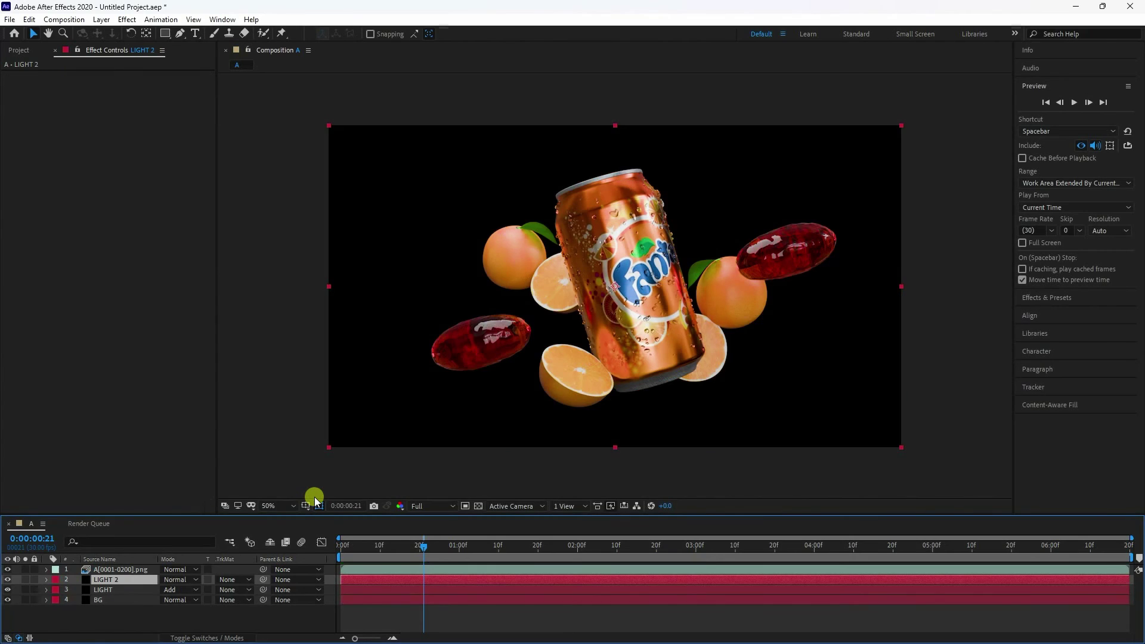
drag(109, 585, 112, 570)
Apply Video Copilot Optical Flares to LIGHT 2
click(127, 19)
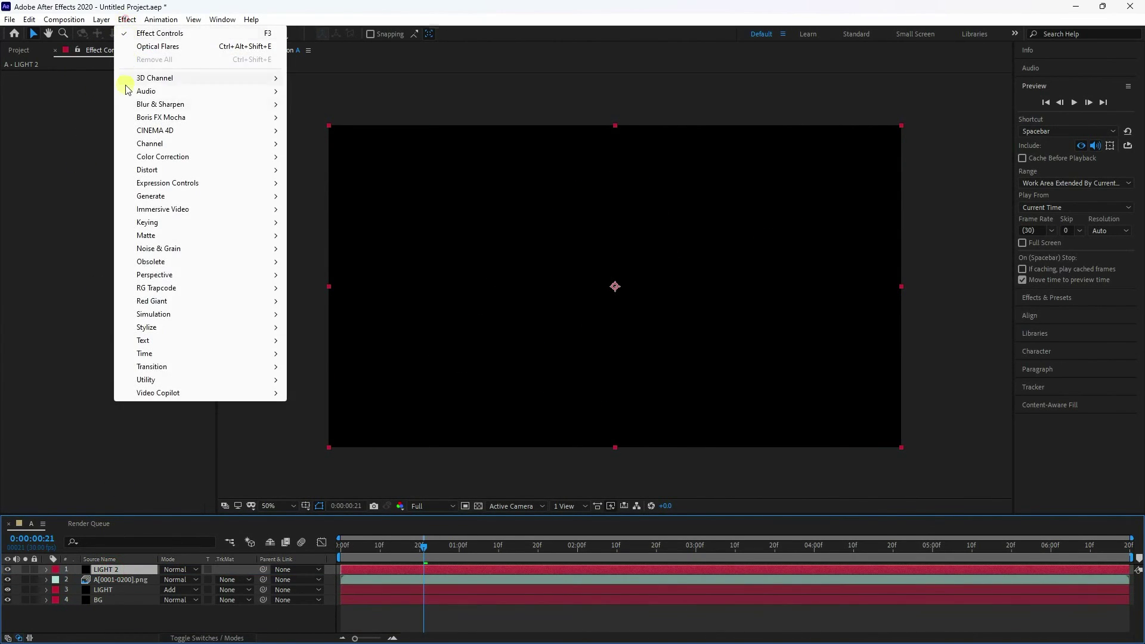
mouse_move(145, 385)
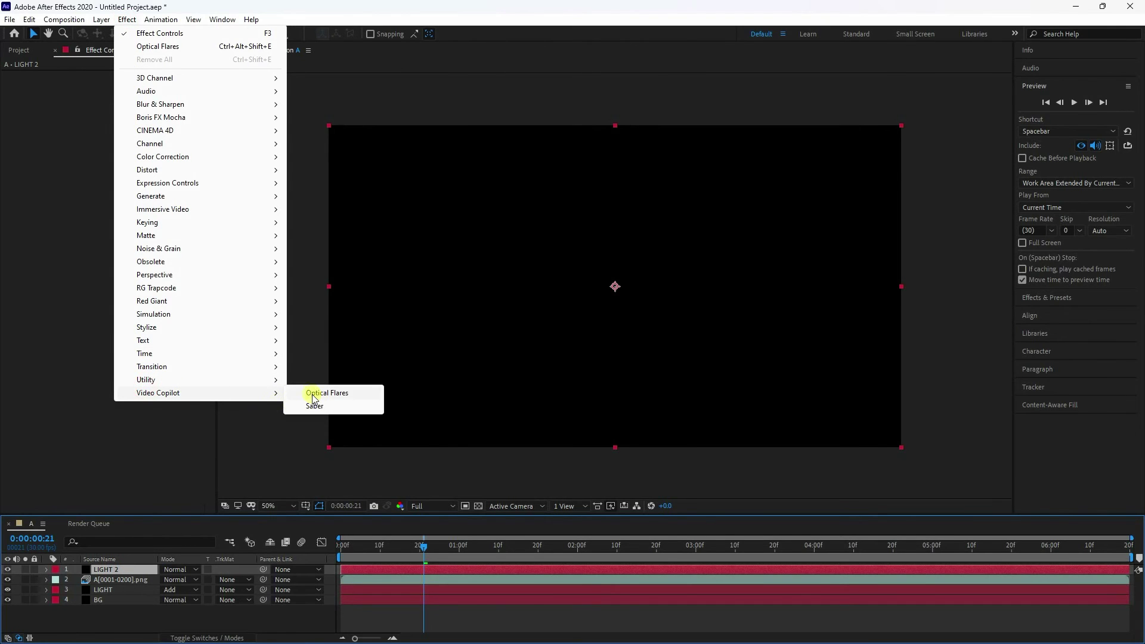
click(312, 392)
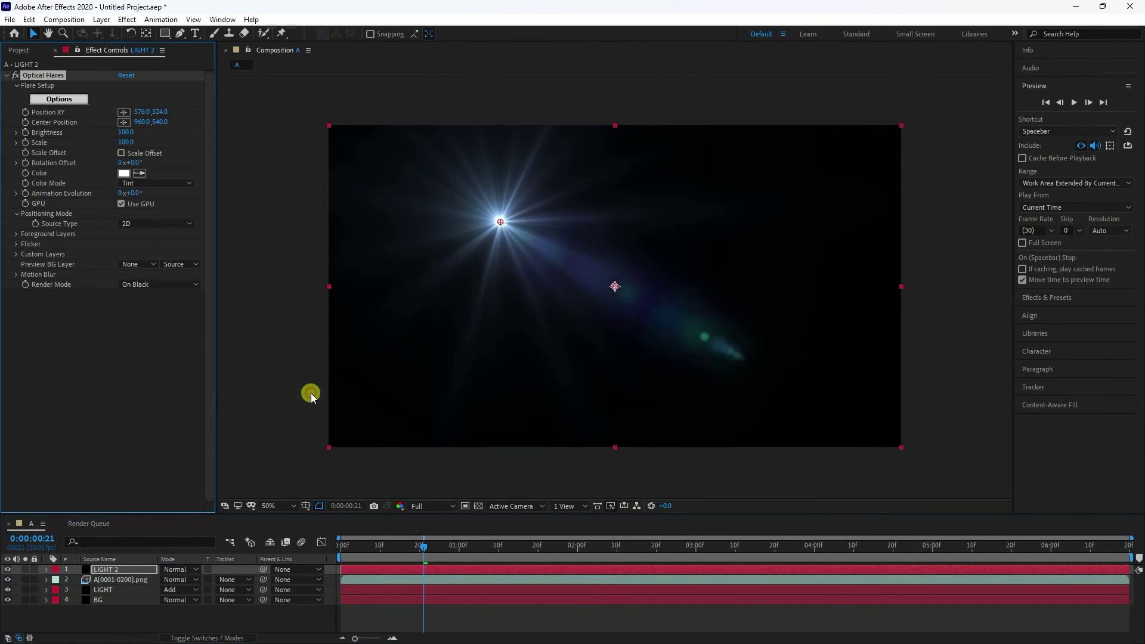
Load the Motion Graphics Golden Sun preset into LIGHT 2's Optical Flares
click(60, 99)
click(837, 143)
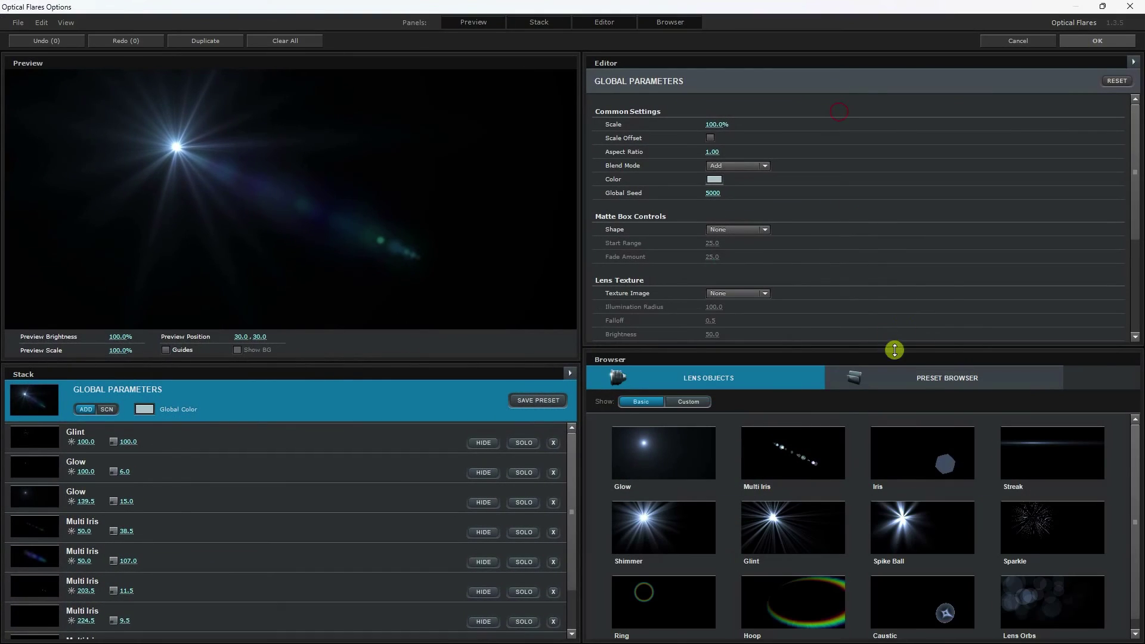
click(924, 382)
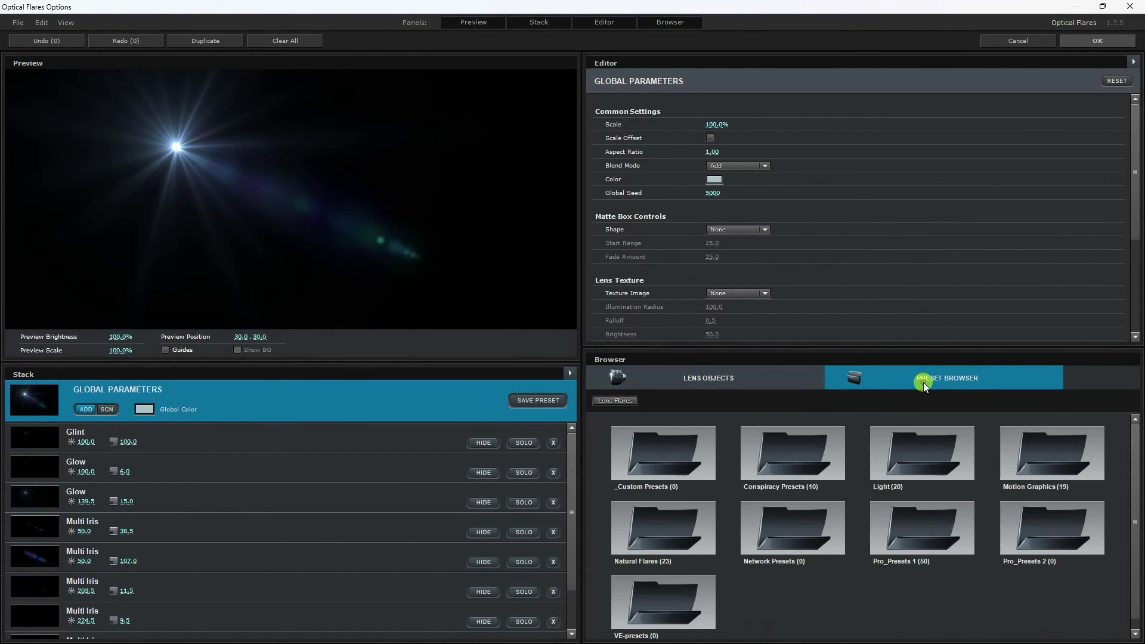
click(1053, 471)
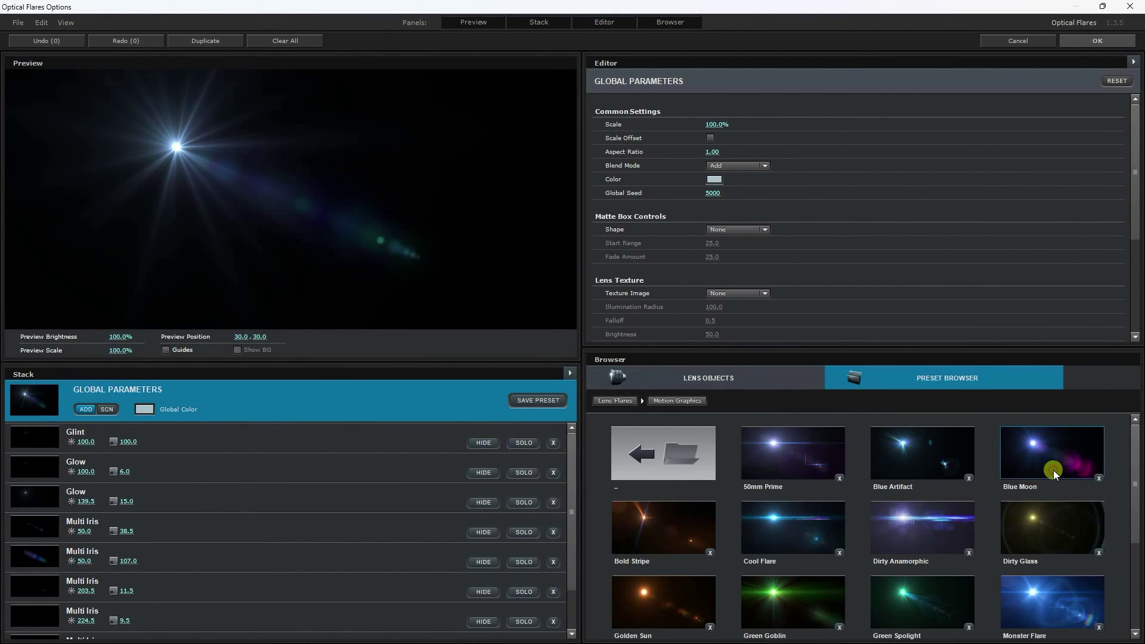
click(706, 583)
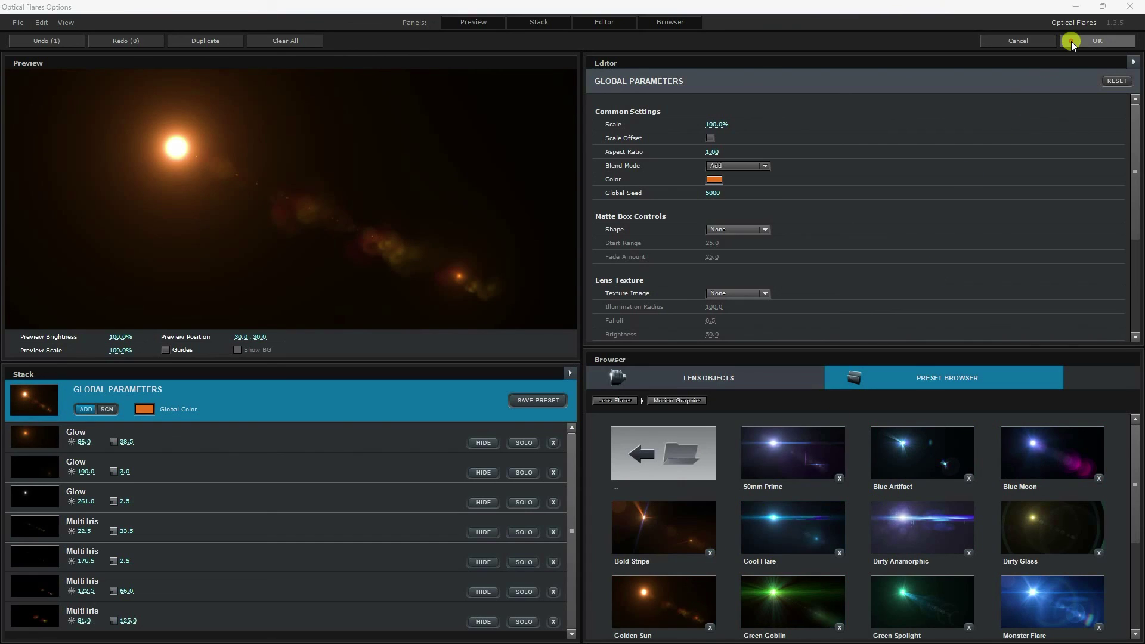
click(1072, 42)
Place the flare at the top edge (960,-30), set Add mode, and fit the view
drag(499, 223, 618, 117)
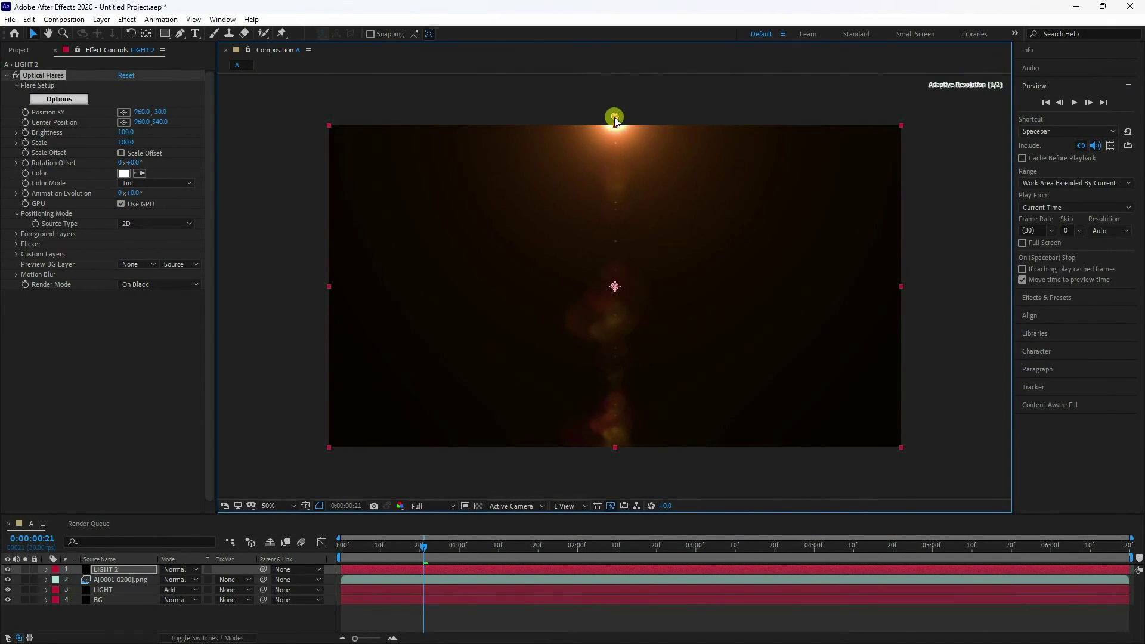
click(180, 570)
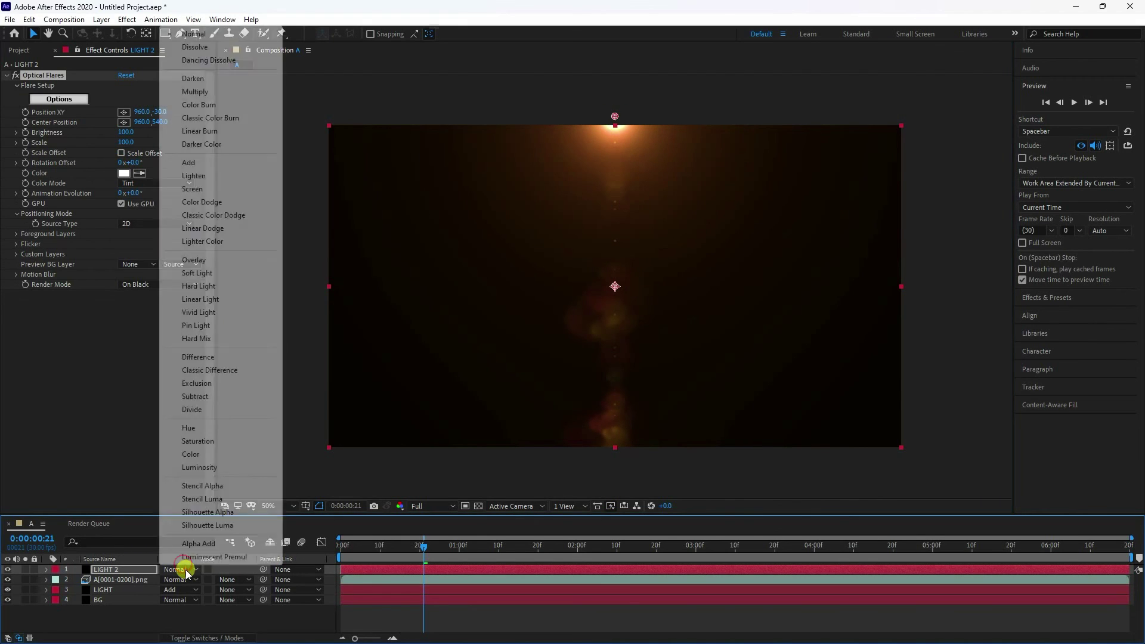
click(186, 163)
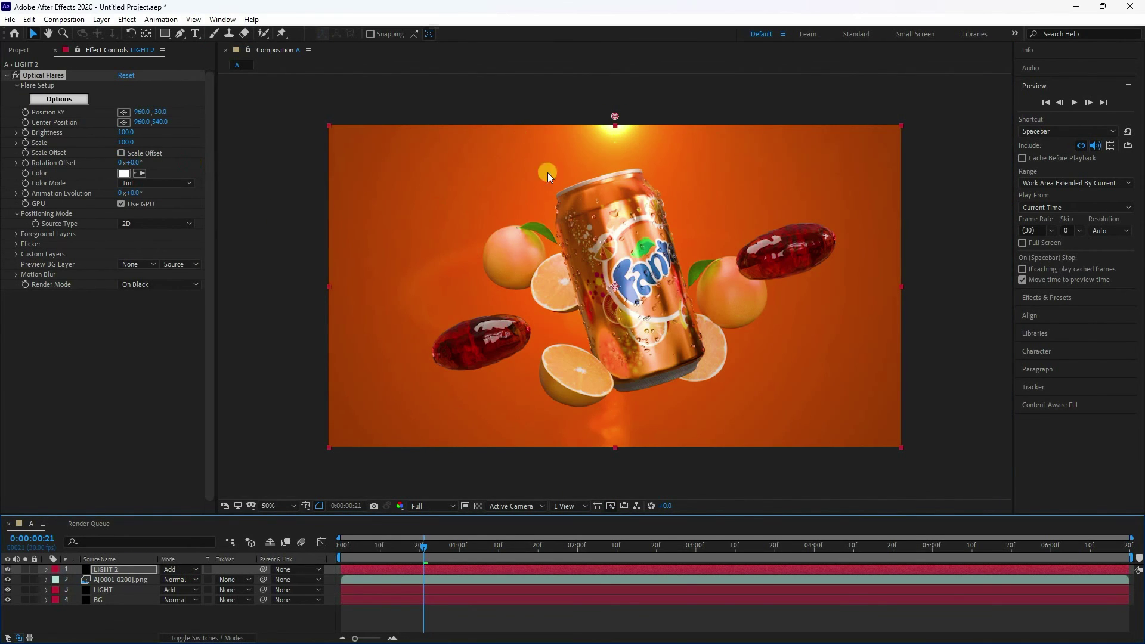
click(286, 506)
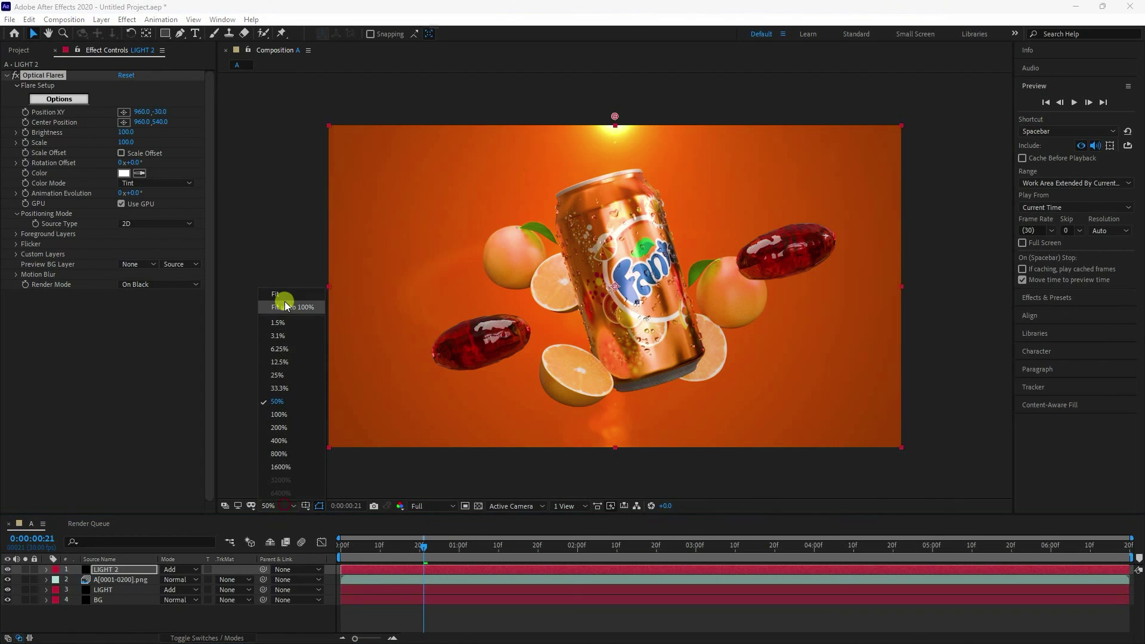
click(285, 302)
Add a new adjustment layer to the composition
right_click(121, 606)
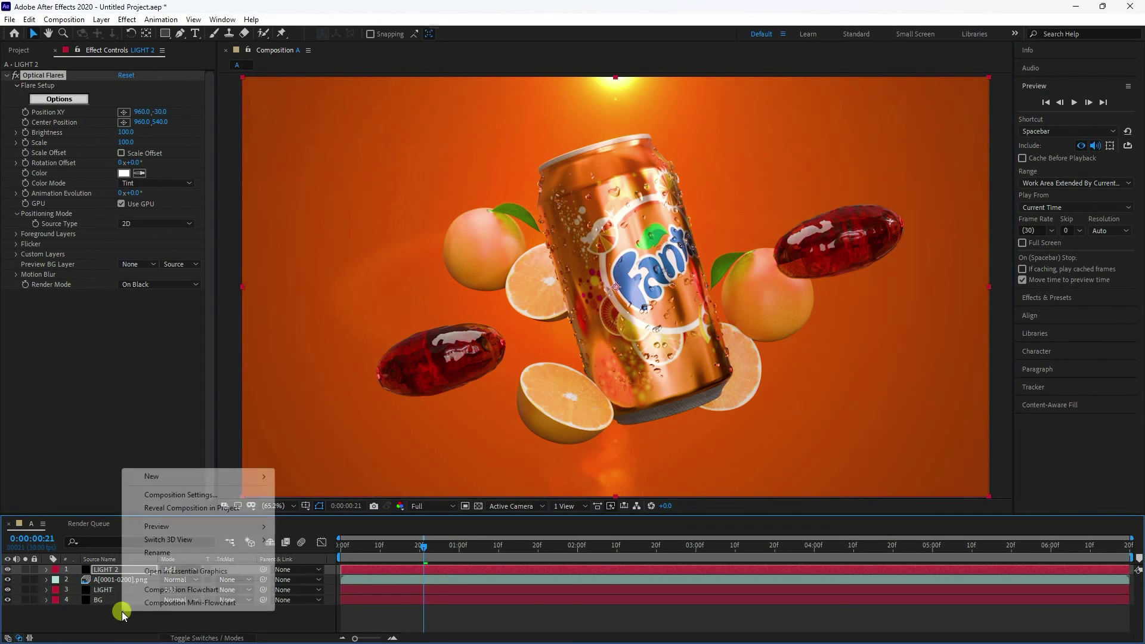
click(155, 477)
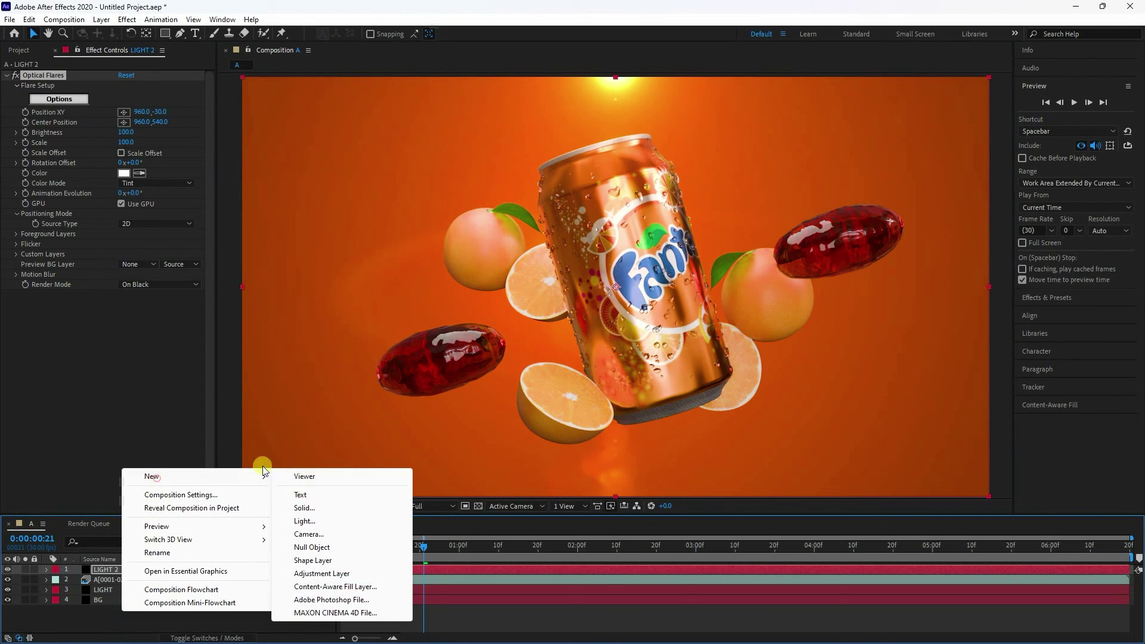
click(311, 574)
Apply Curves to the adjustment layer and bend the RGB line into an S-curve
click(1039, 297)
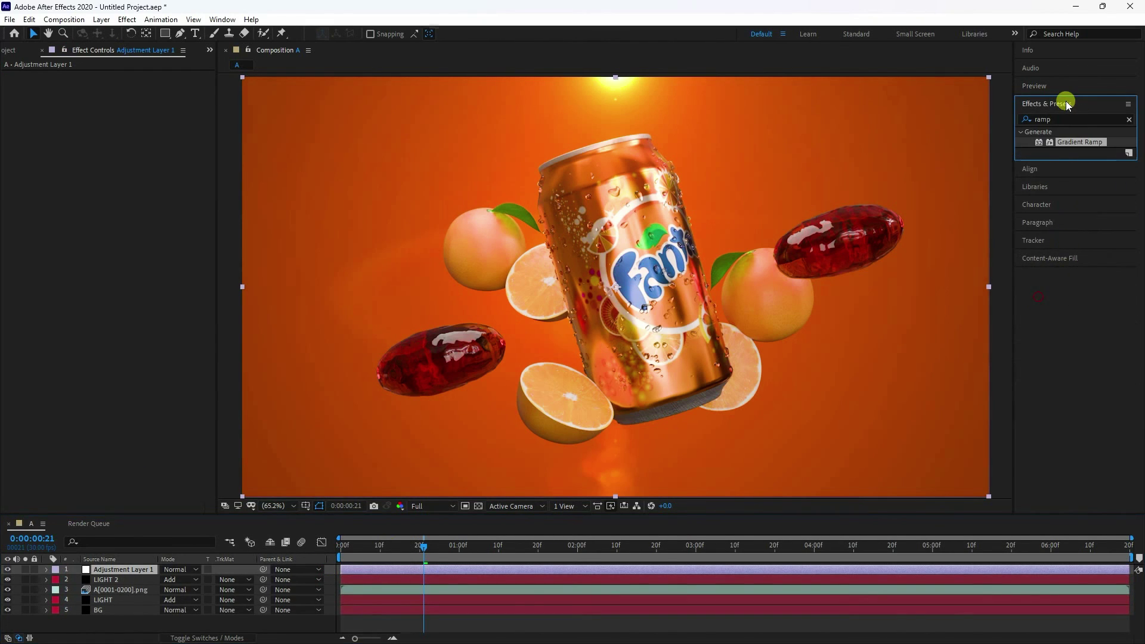
click(1056, 119)
text(cu)
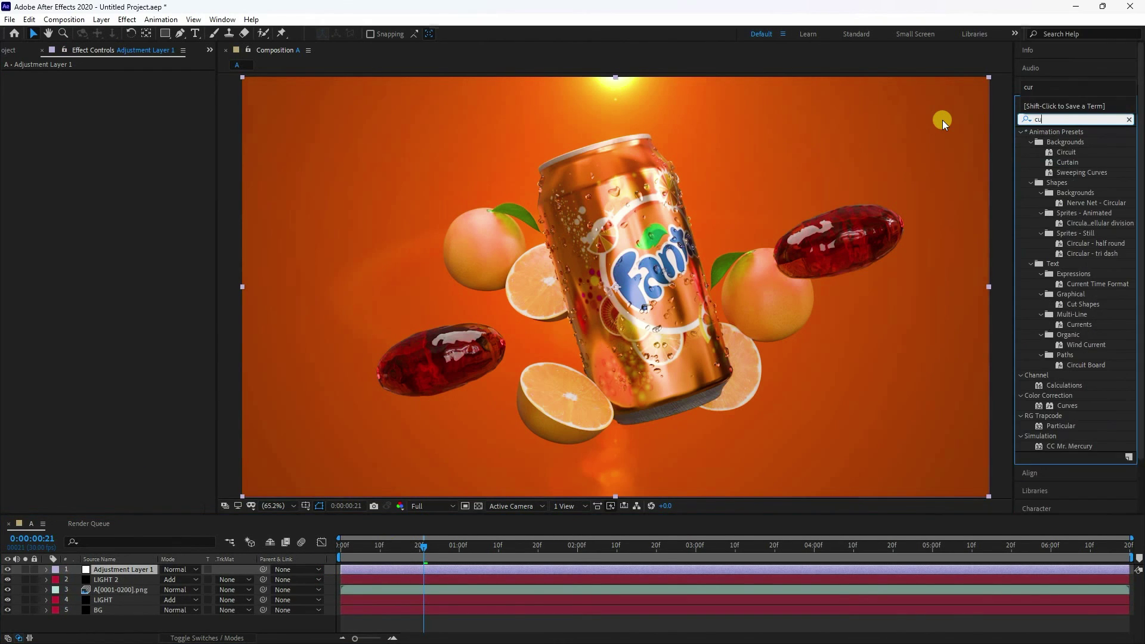
text(r)
drag(1067, 253, 141, 572)
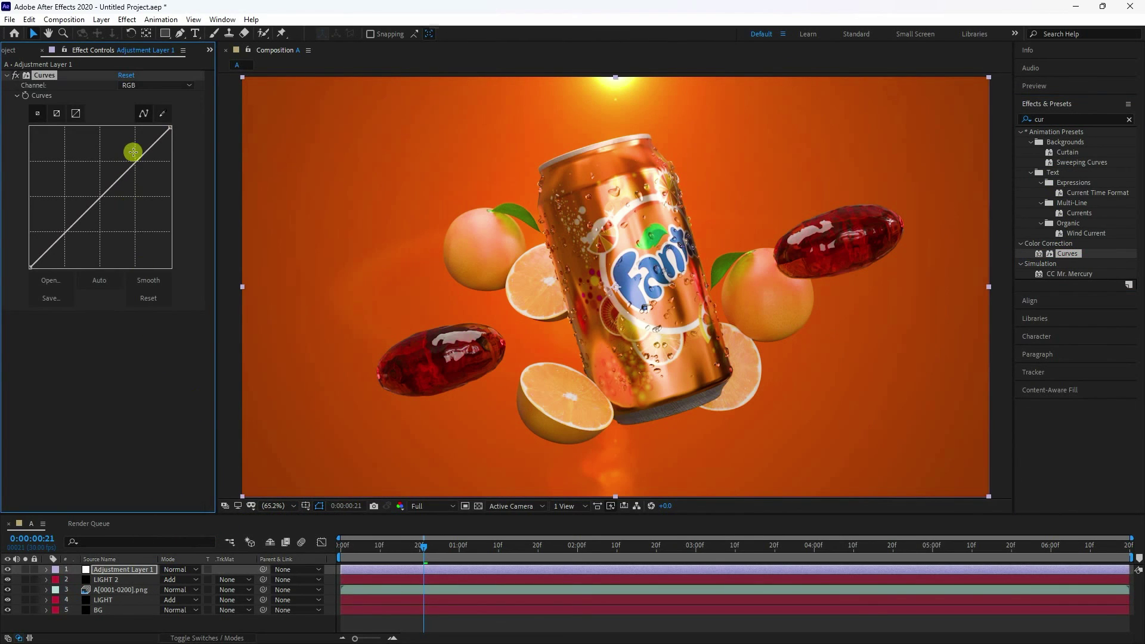
drag(130, 170, 124, 161)
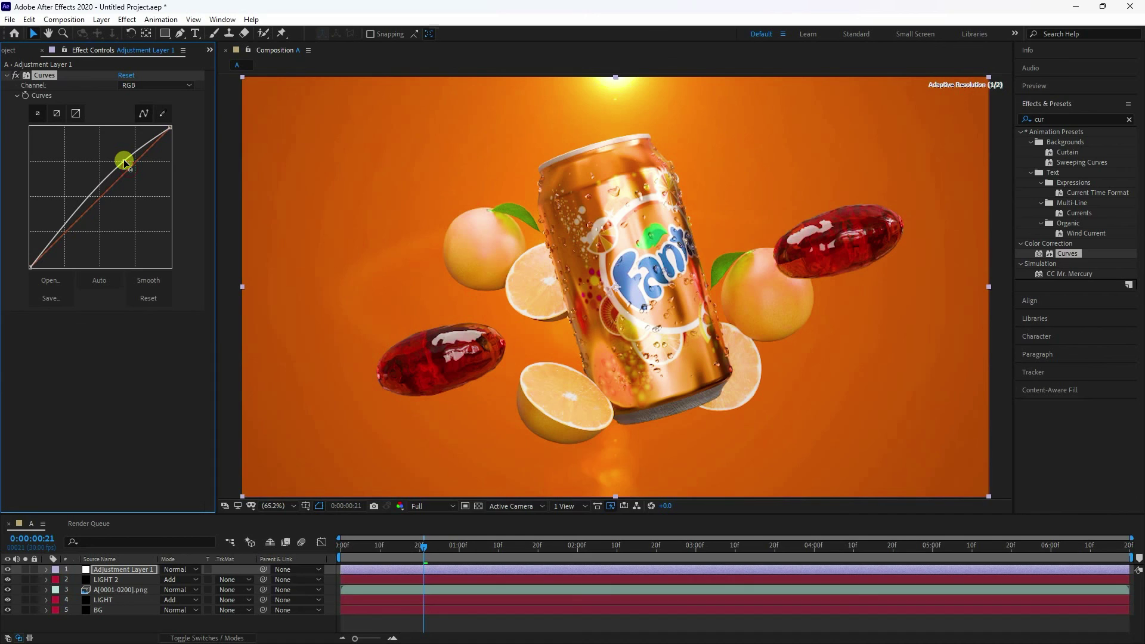
drag(63, 227, 67, 229)
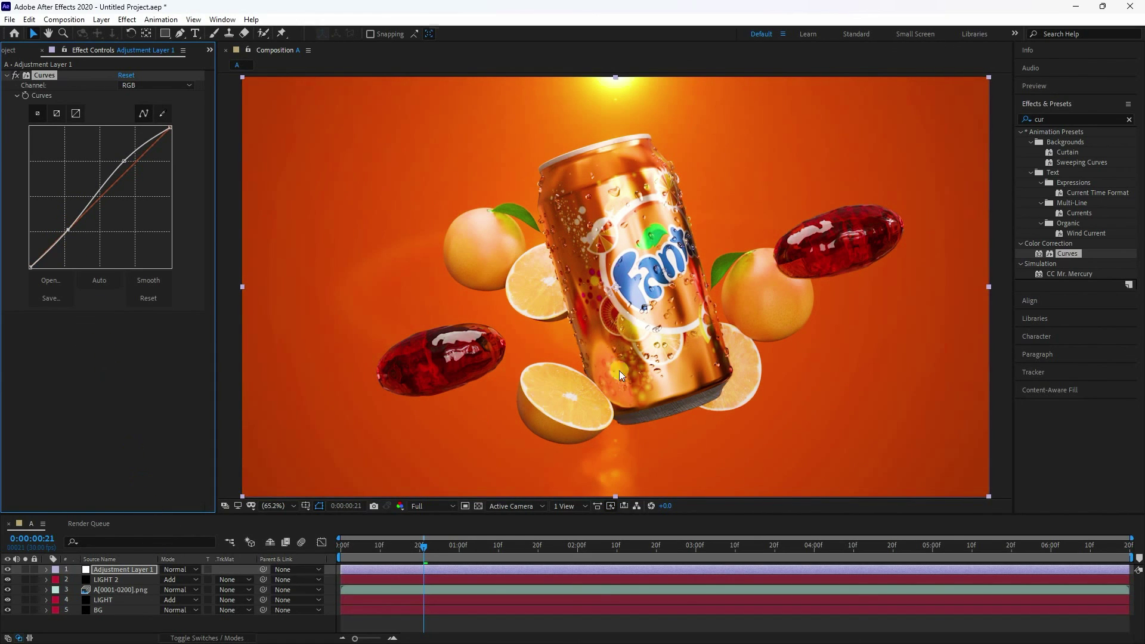
Add Sharpen below Curves on Adjustment Layer 1 with Sharpen Amount 10
click(1062, 113)
text(s)
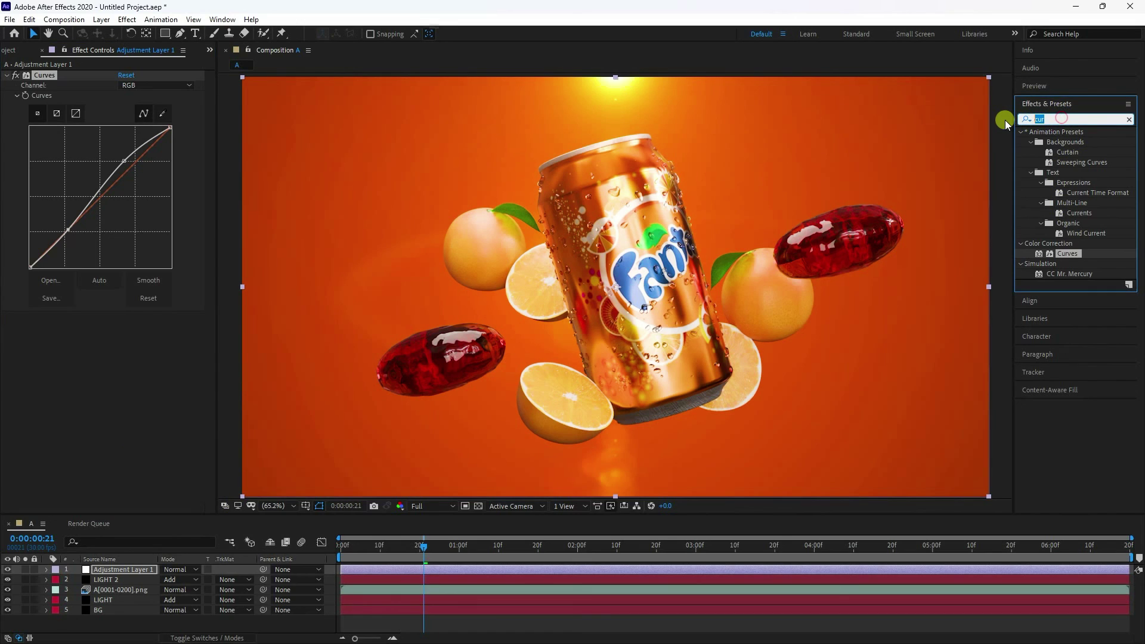
text(har)
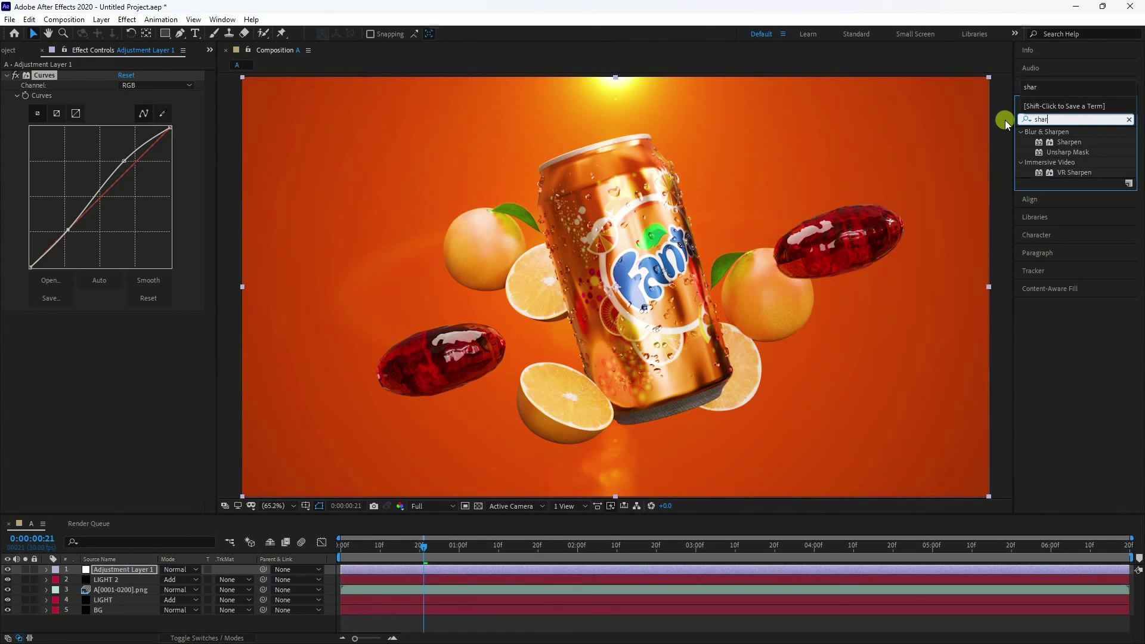
drag(1074, 147, 102, 427)
click(120, 327)
text(10)
key(Return)
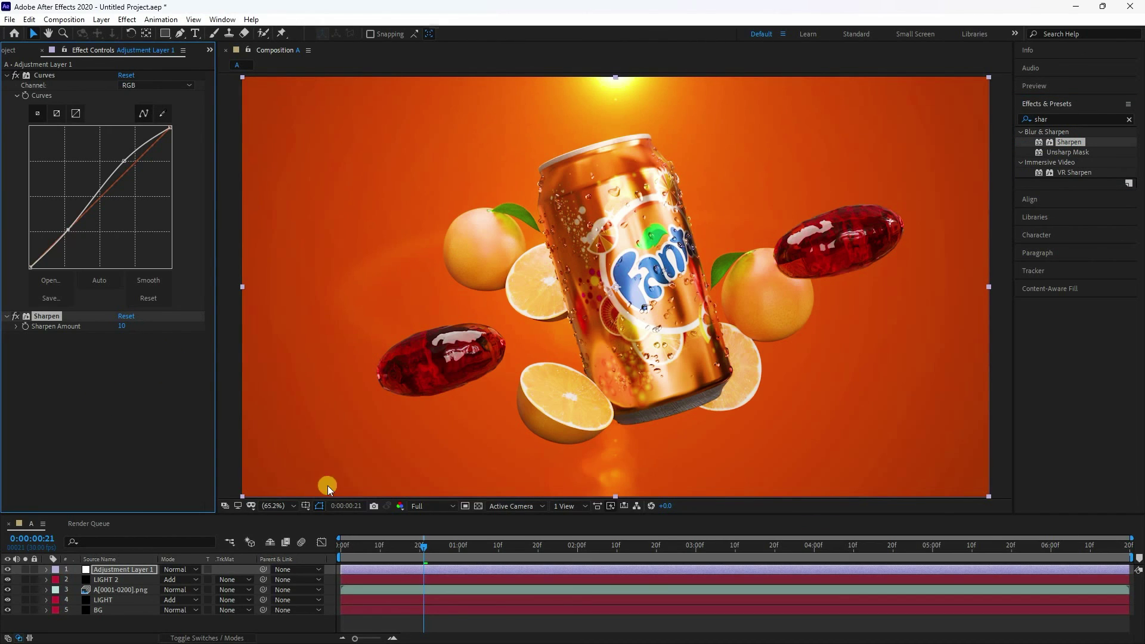
click(1026, 86)
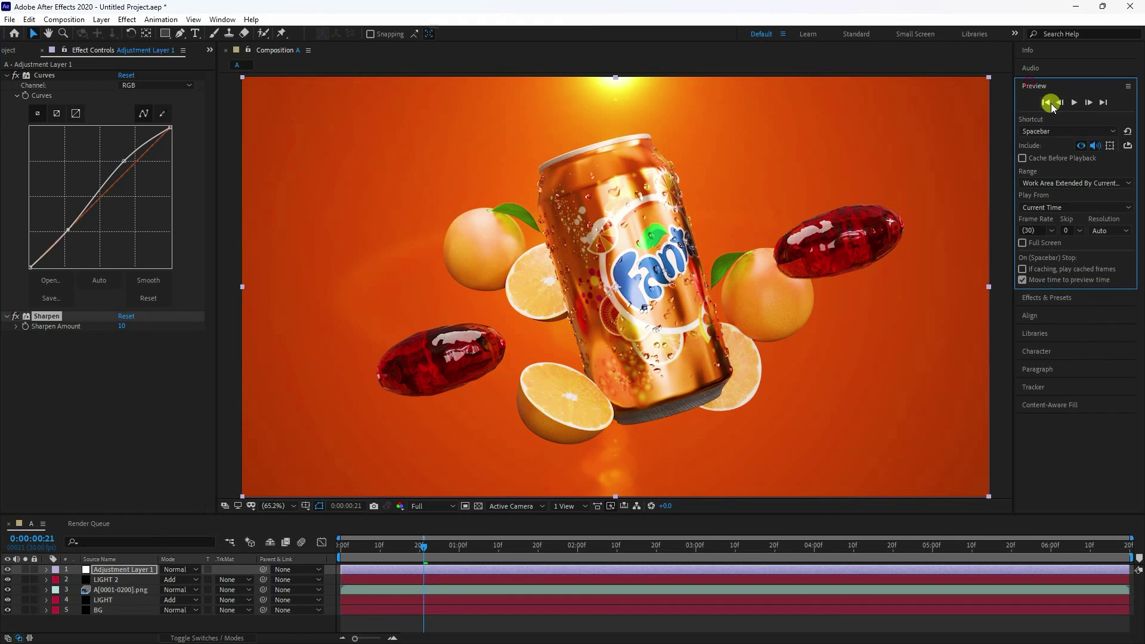
Preview the graded can-splash composite from frame one, stopping once and playing it again
click(1047, 103)
click(1075, 103)
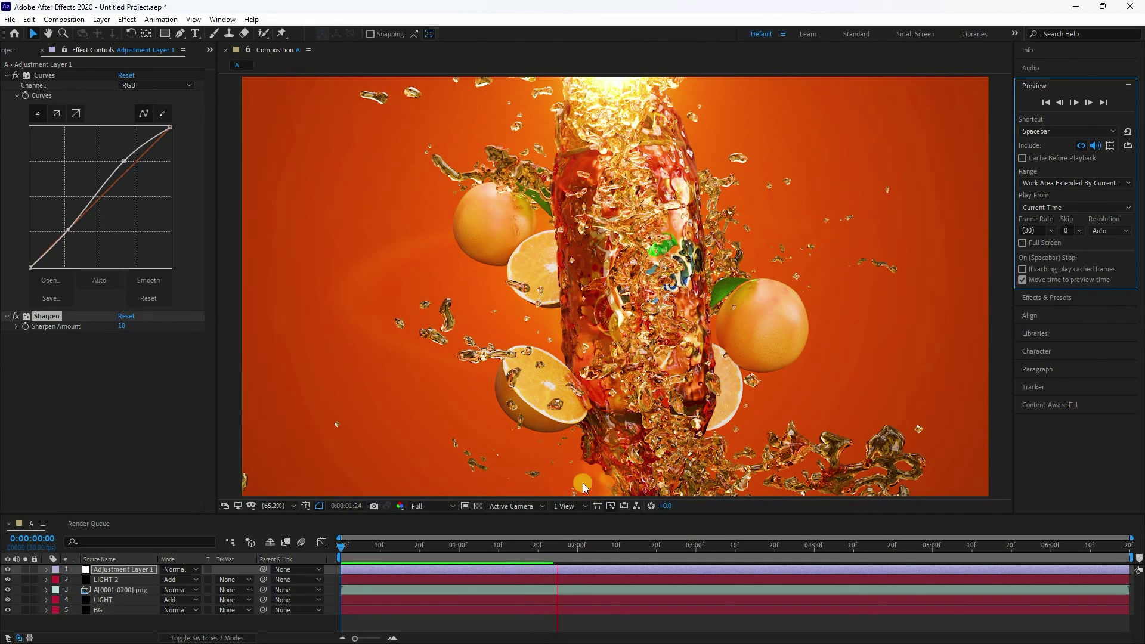
click(1074, 102)
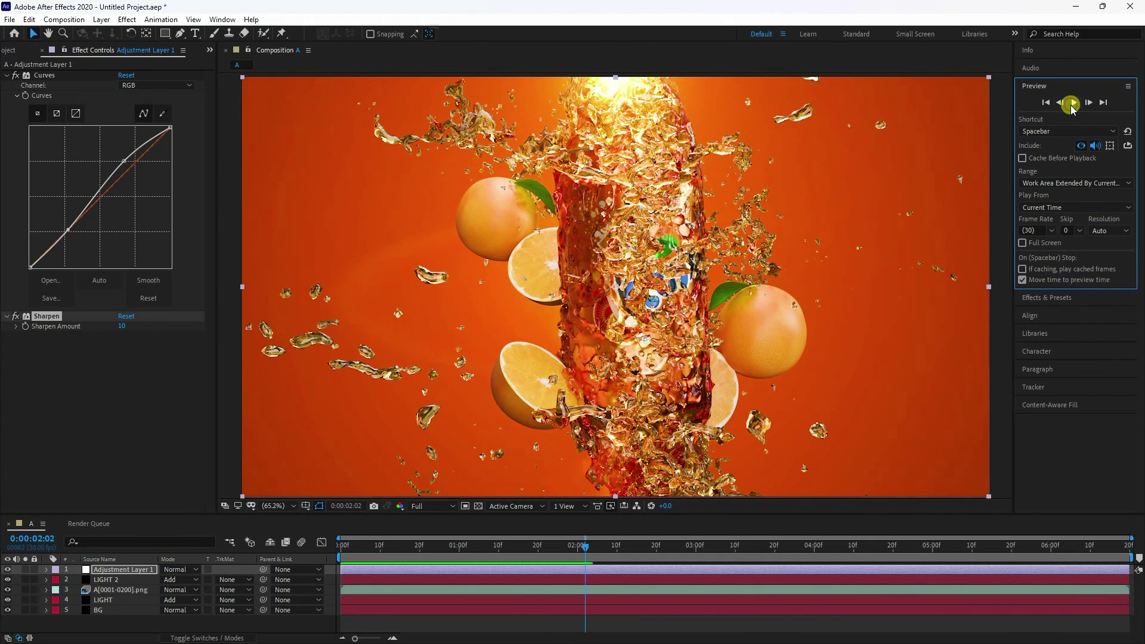
click(1074, 102)
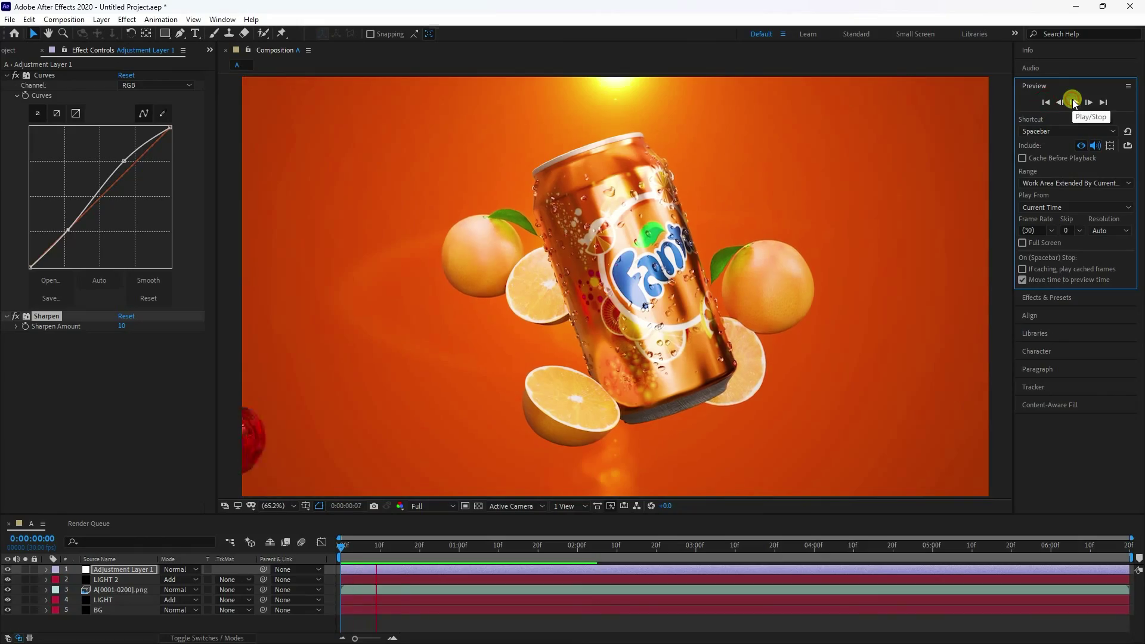